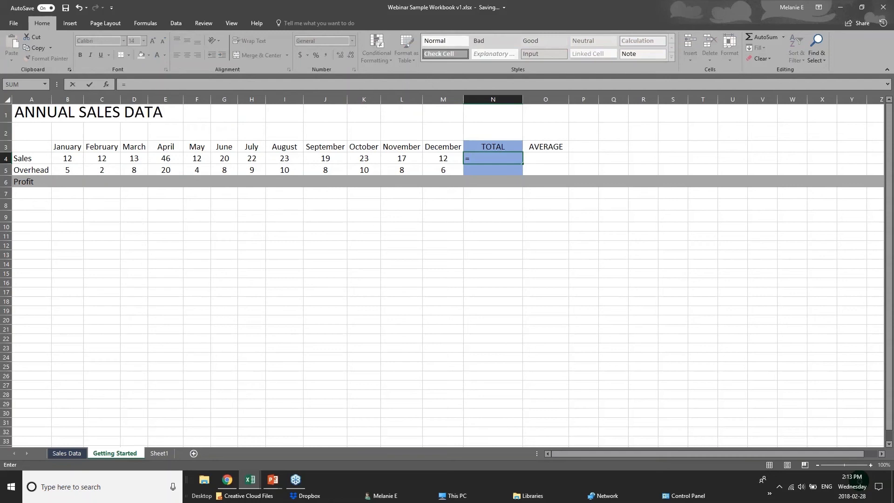
pyautogui.write('sum')
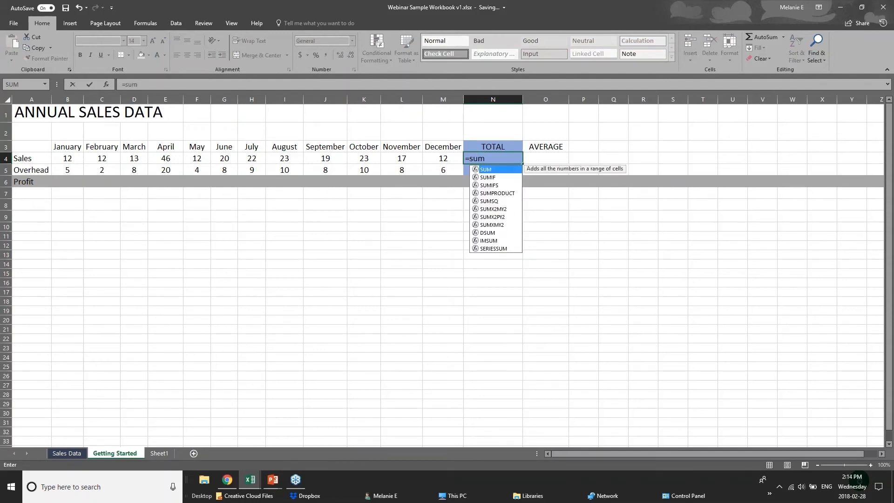
pyautogui.press('BackSpace')
pyautogui.press('BackSpace')
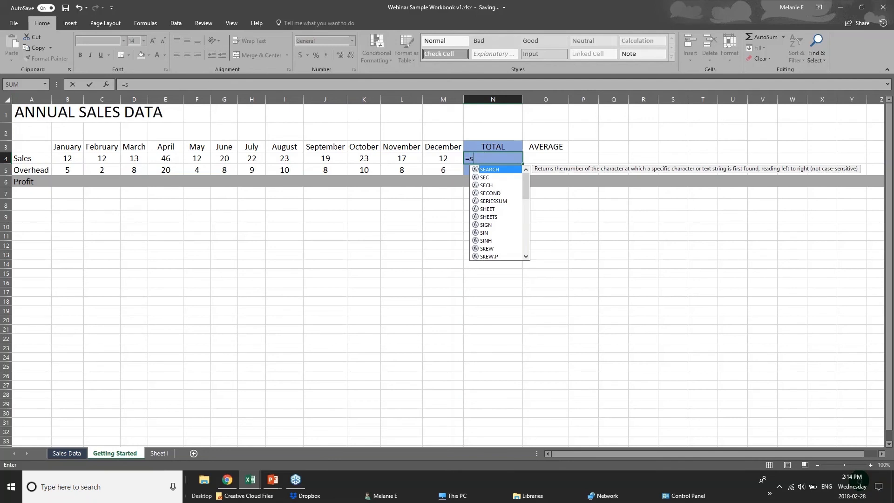
pyautogui.press('BackSpace')
pyautogui.write('sum')
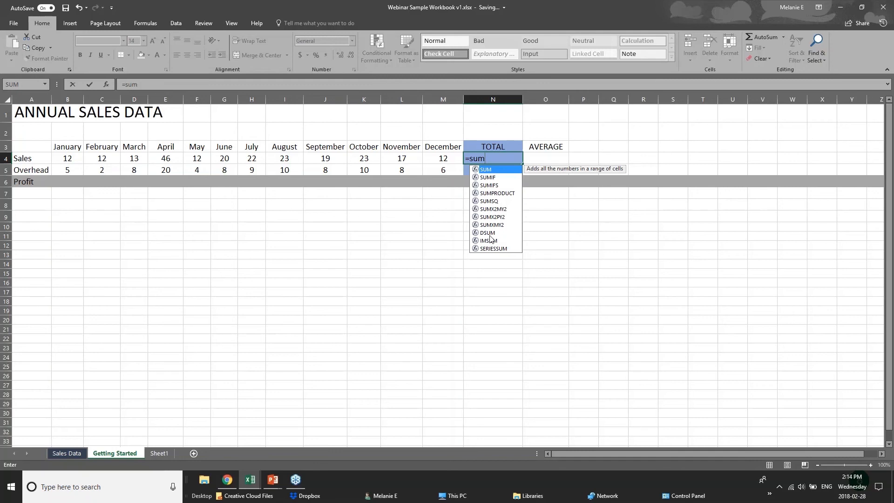
pyautogui.write('(')
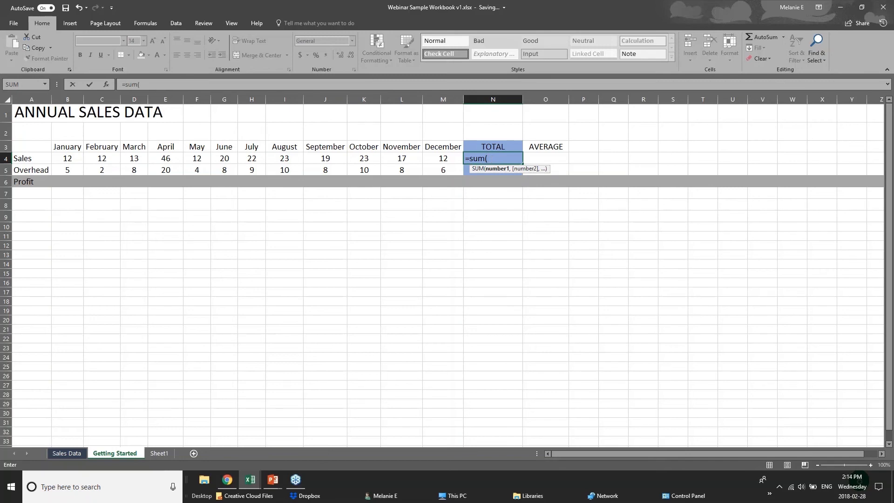
pyautogui.click(497, 154)
pyautogui.press('BackSpace')
pyautogui.press('BackSpace')
pyautogui.press('BackSpace')
pyautogui.press('BackSpace')
pyautogui.press('BackSpace')
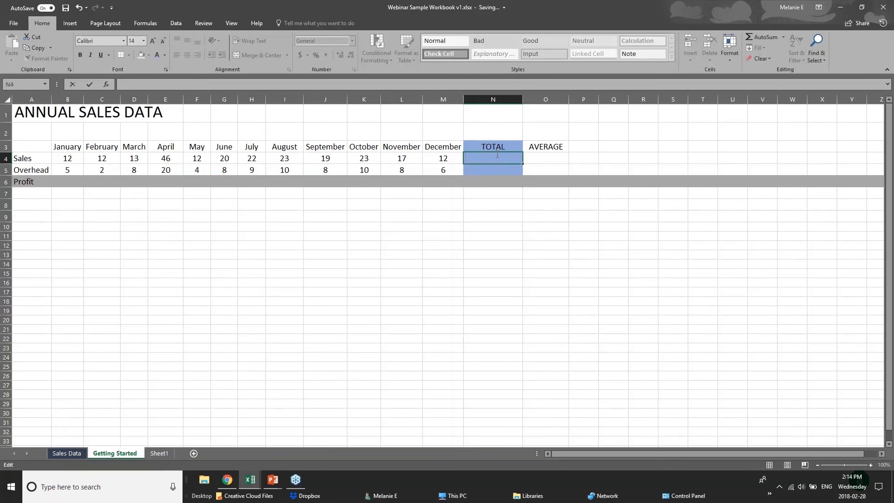
# Enter the formula =12+12 in the Sales total cell N4 to add the January and February sales.
pyautogui.write('=')
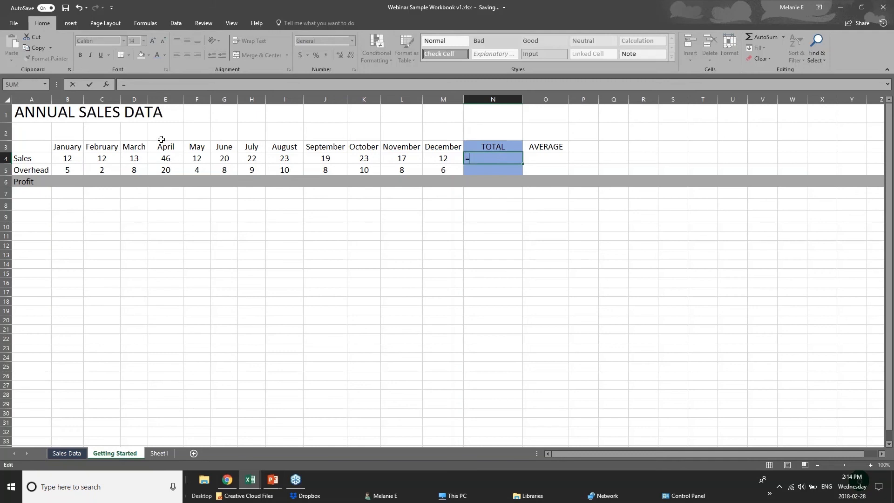
pyautogui.write('12=12')
pyautogui.press('BackSpace')
pyautogui.press('BackSpace')
pyautogui.press('BackSpace')
pyautogui.write('+12')
pyautogui.click(71, 160)
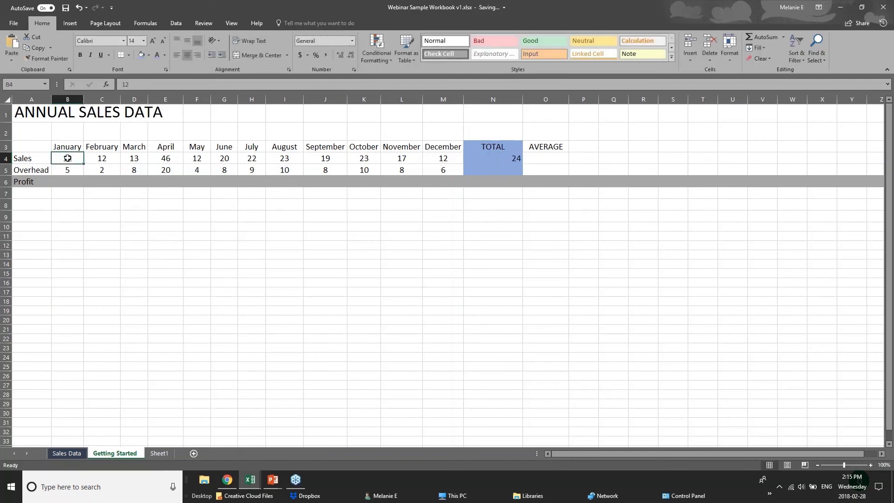
# Compare the individual January to April sales cells with the formula behind the Sales total in N4.
pyautogui.click(106, 159)
pyautogui.click(140, 160)
pyautogui.click(157, 161)
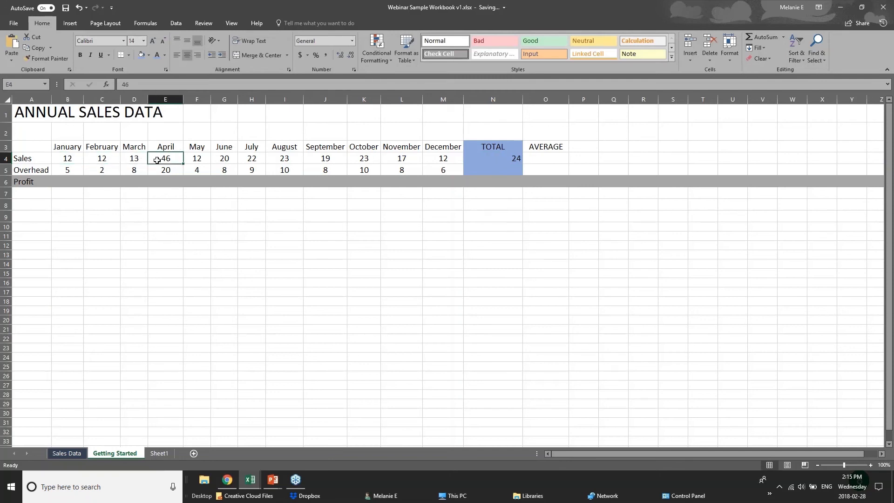
pyautogui.click(503, 158)
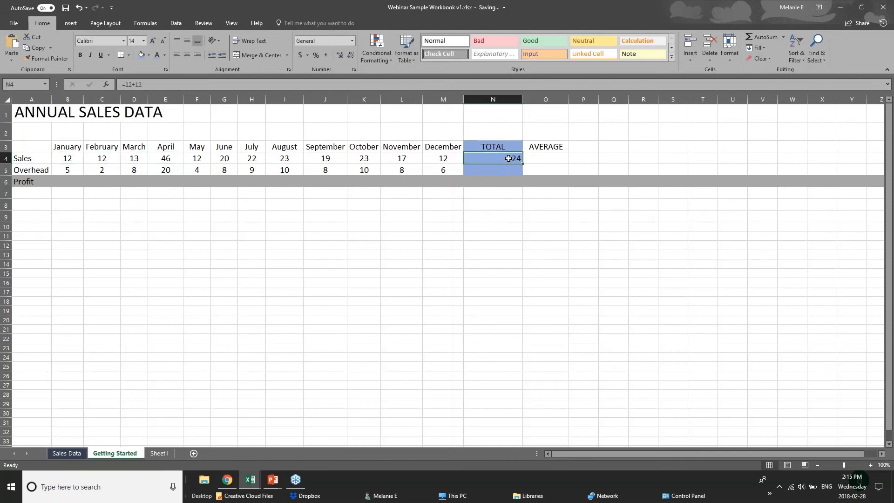
pyautogui.doubleClick(509, 158)
pyautogui.click(491, 216)
pyautogui.click(489, 159)
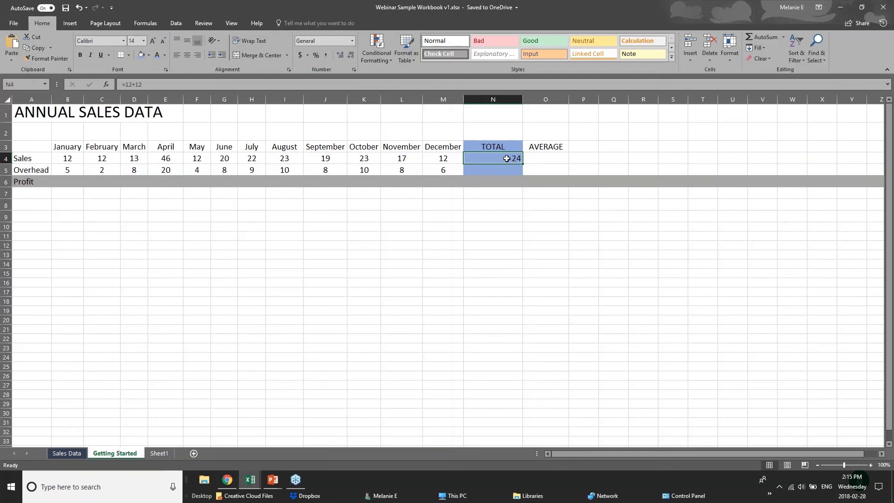
# Clear N4 and start a SUM formula there that adds the individual cells b4, c4 and d4.
pyautogui.press('Delete')
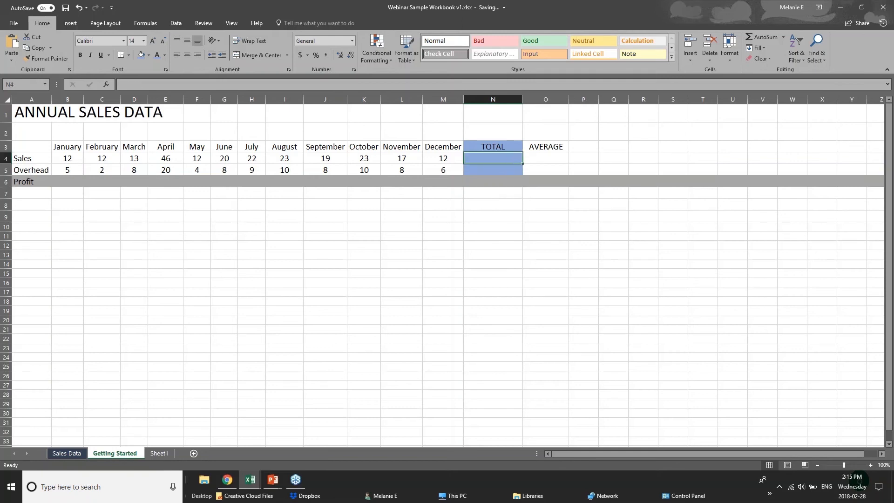
pyautogui.write('=s')
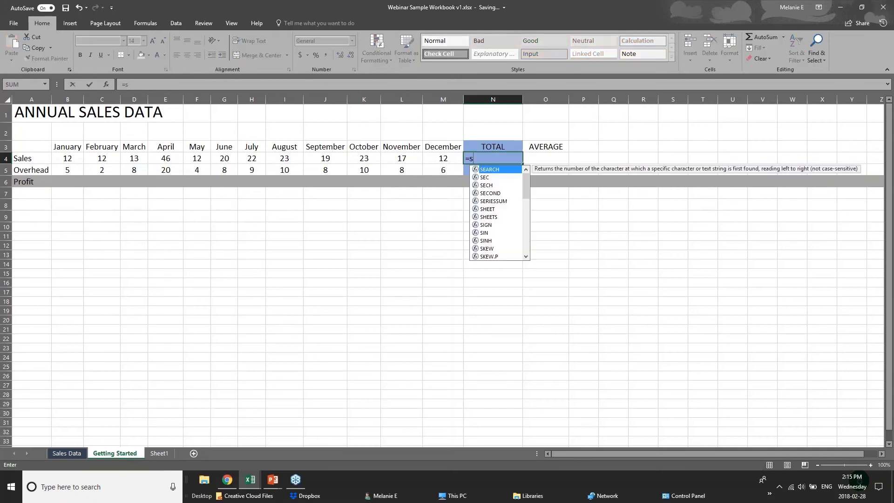
pyautogui.write('um(')
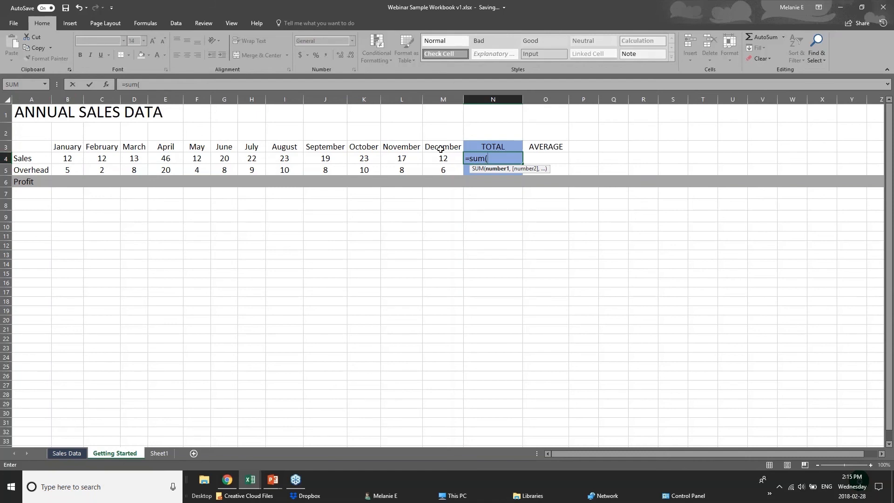
pyautogui.write('b4')
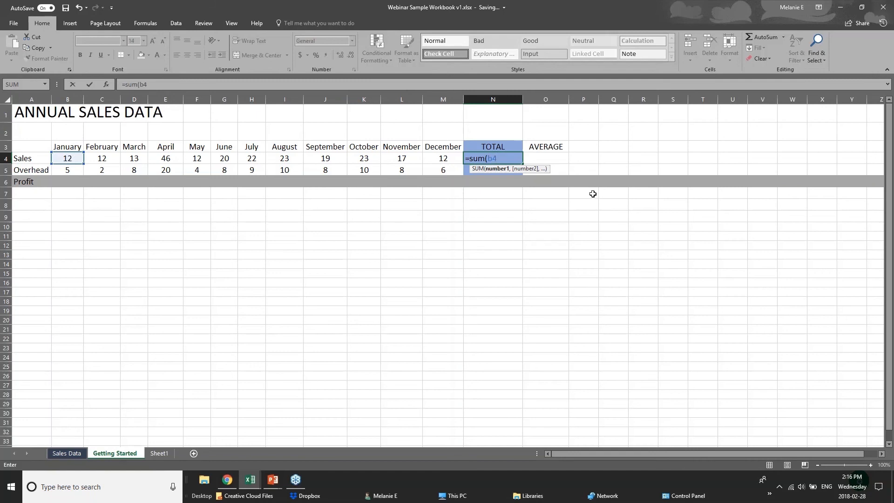
pyautogui.write('=')
pyautogui.press('BackSpace')
pyautogui.write('+c')
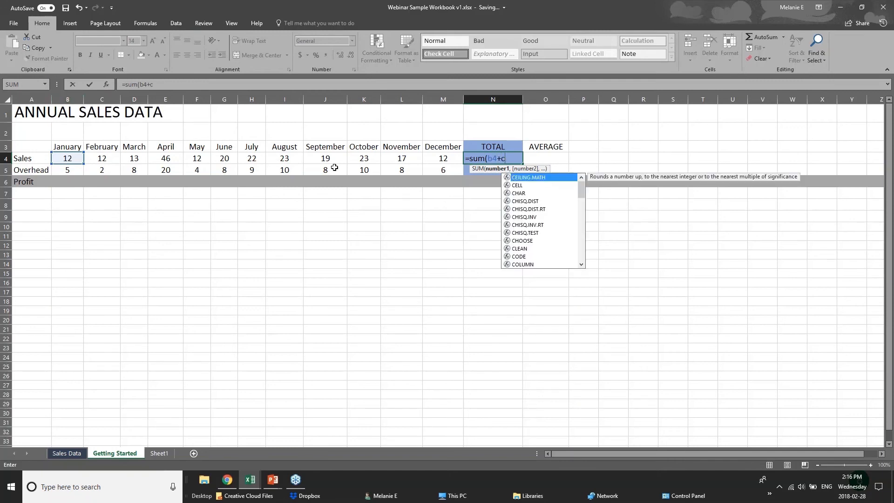
pyautogui.write('4+')
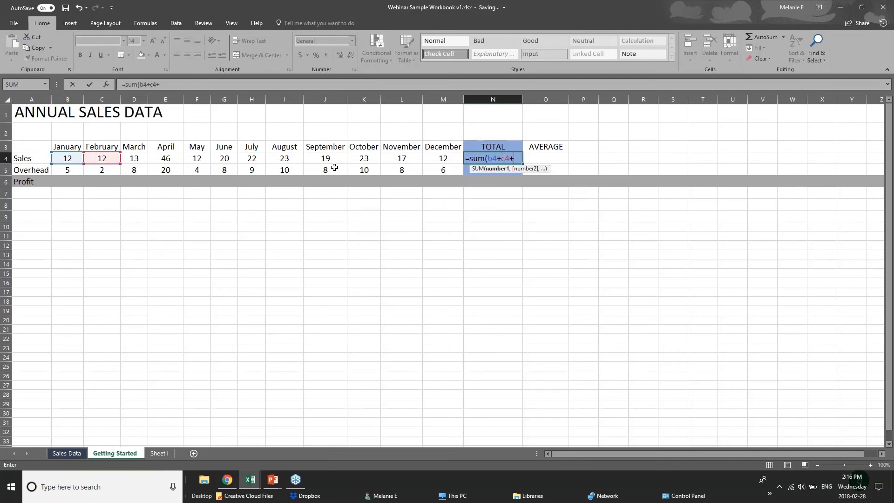
pyautogui.write('d')
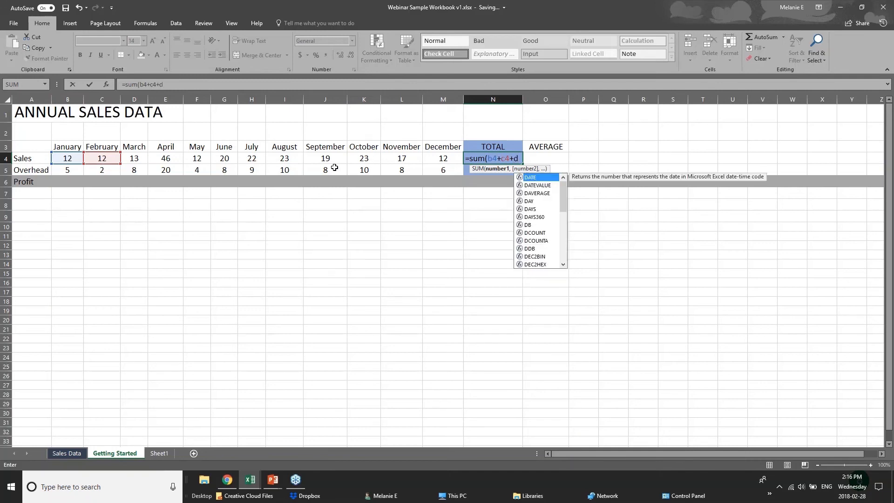
pyautogui.write('4')
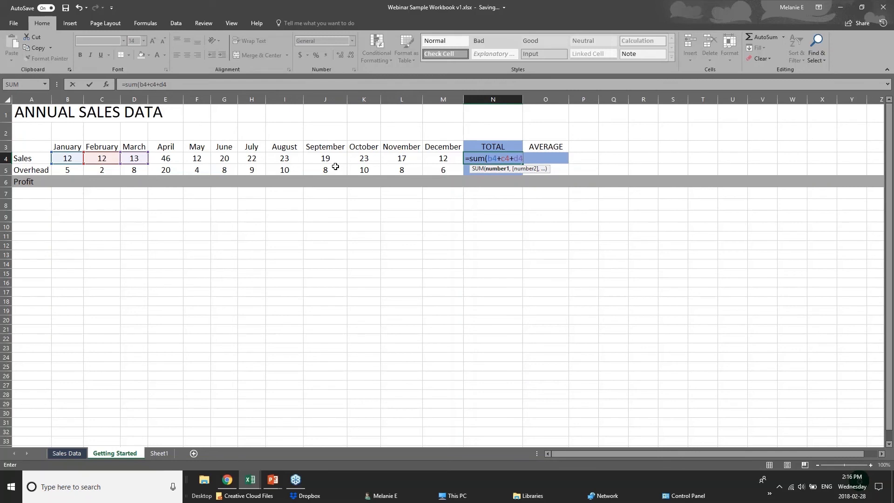
# Replace the individual references in N4's SUM formula with the range B4:M4, enter it and inspect the finished formula.
pyautogui.press('BackSpace')
pyautogui.press('BackSpace')
pyautogui.press('BackSpace')
pyautogui.press('BackSpace')
pyautogui.press('BackSpace')
pyautogui.press('BackSpace')
pyautogui.press('BackSpace')
pyautogui.press('BackSpace')
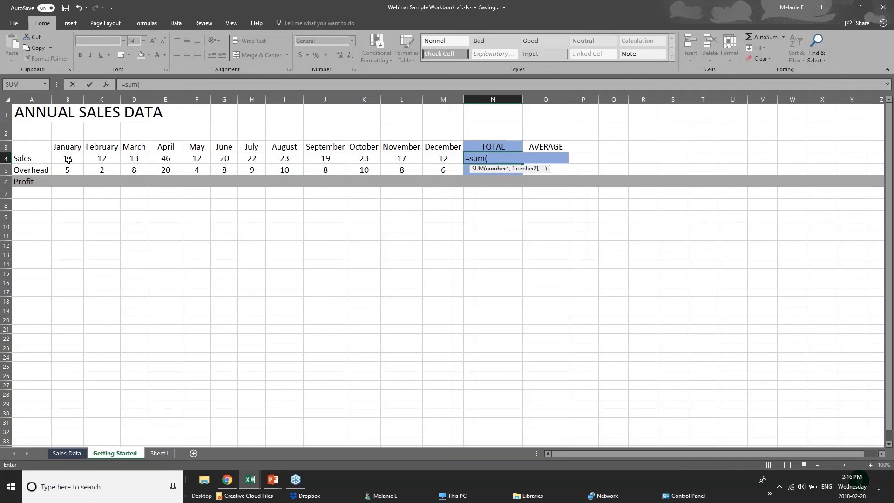
pyautogui.moveTo(68, 160); pyautogui.dragTo(432, 159)
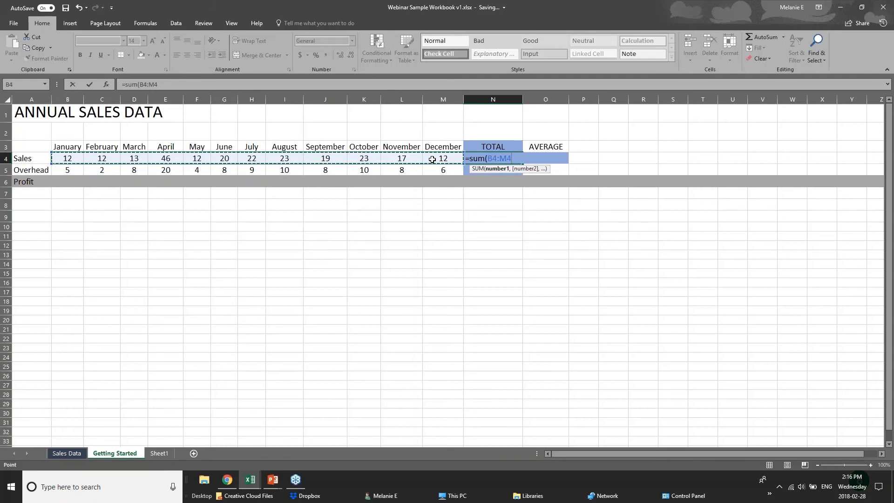
pyautogui.press('Return')
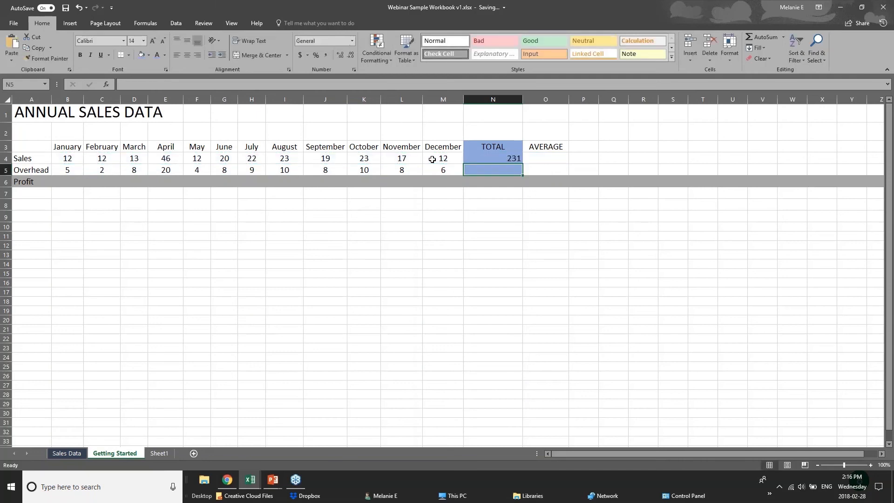
pyautogui.click(492, 159)
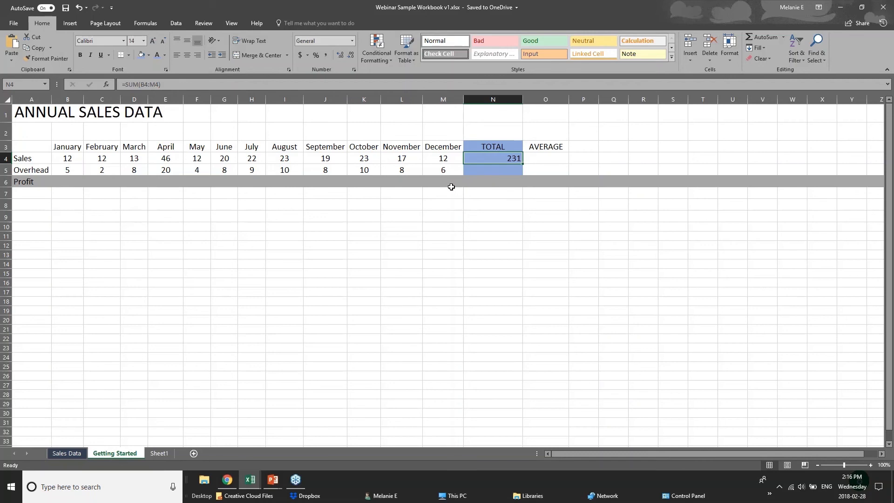
# Clear the Sales total in N4 and calculate it again with AutoSum over the January to December sales, B4:M4.
pyautogui.press('Delete')
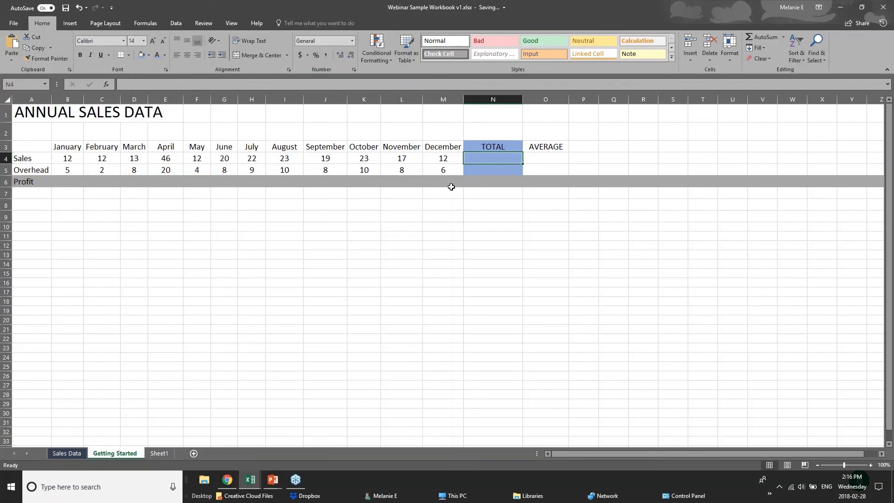
pyautogui.click(883, 7)
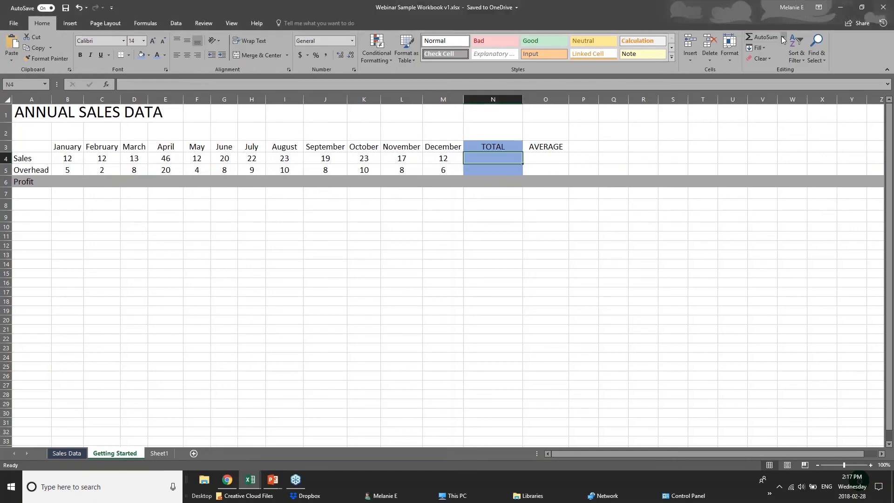
pyautogui.click(756, 37)
pyautogui.click(756, 37)
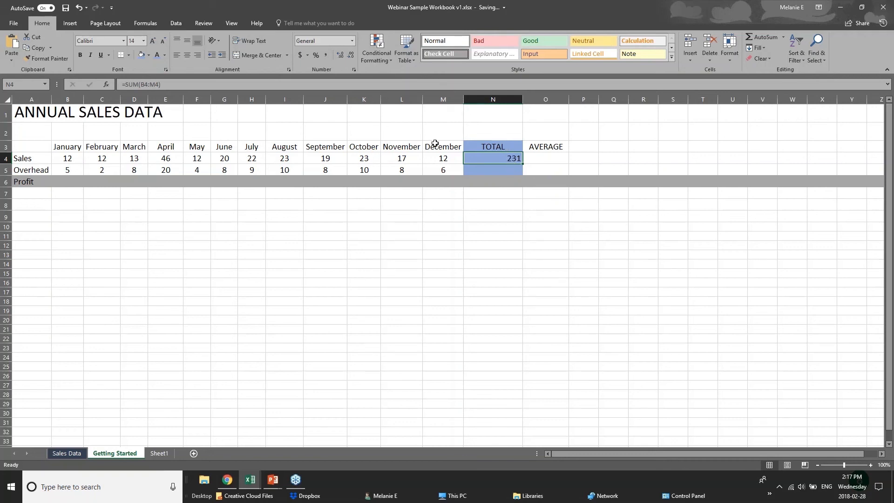
pyautogui.click(62, 159)
pyautogui.moveTo(62, 159); pyautogui.dragTo(470, 159)
pyautogui.click(470, 159)
pyautogui.press('Return')
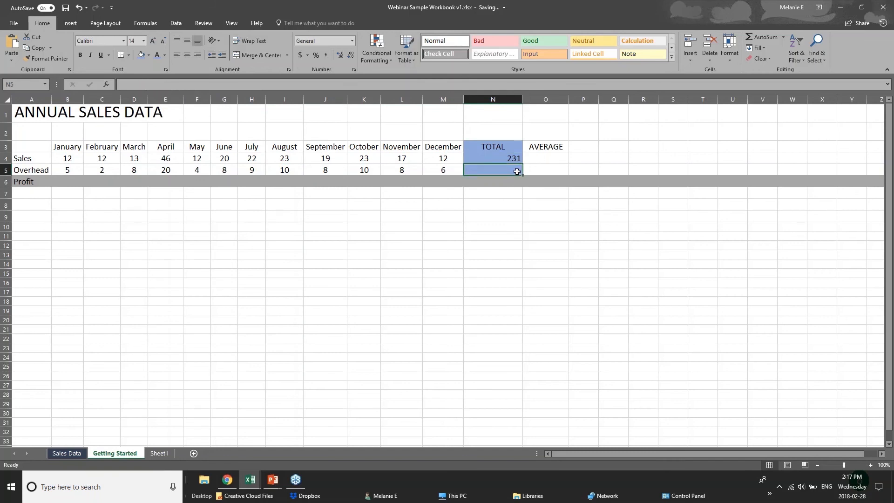
# Insert the AutoSum Average function in the Overhead cell N5 and set its range to B5:M5.
pyautogui.click(767, 37)
pyautogui.press('Delete')
pyautogui.click(784, 38)
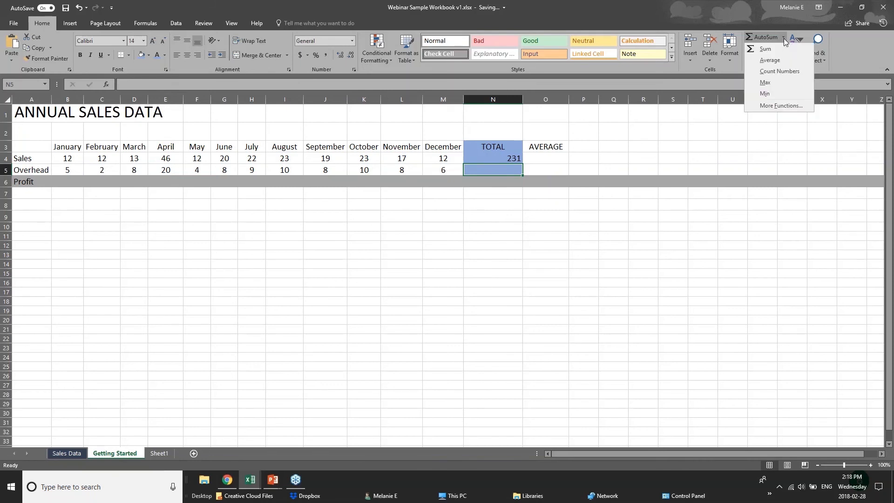
pyautogui.click(764, 61)
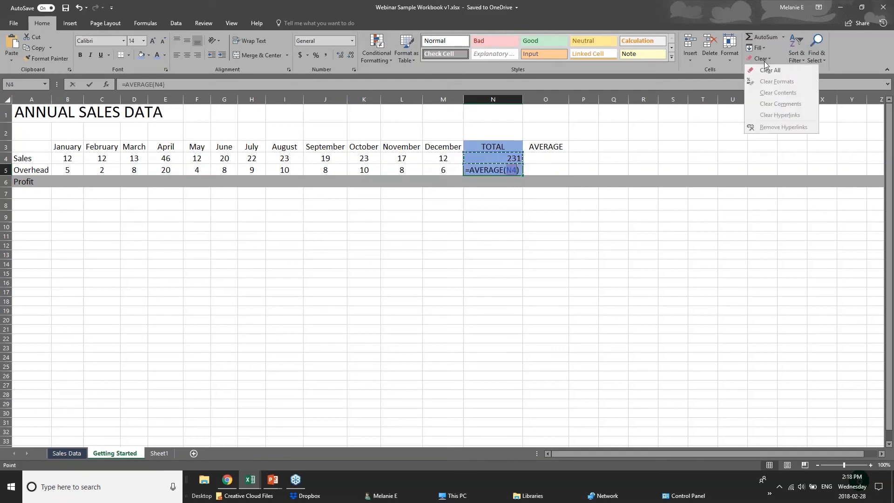
pyautogui.click(507, 171)
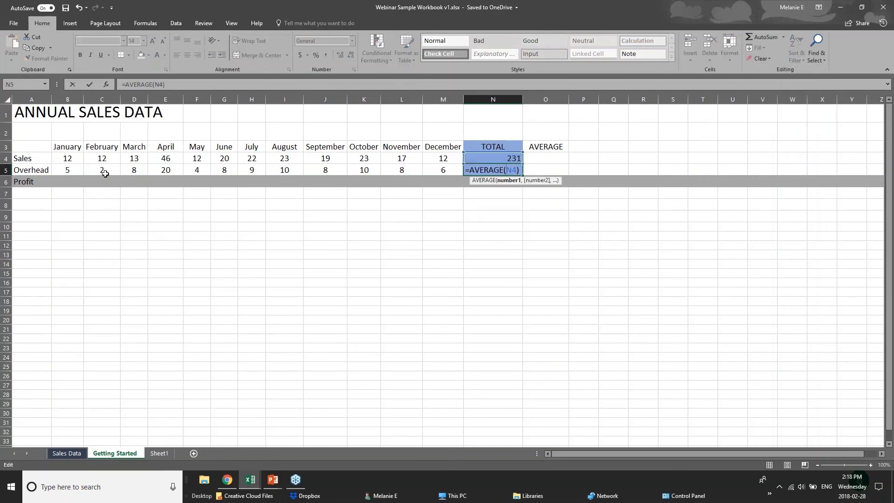
pyautogui.click(78, 170)
pyautogui.moveTo(78, 170); pyautogui.dragTo(447, 170)
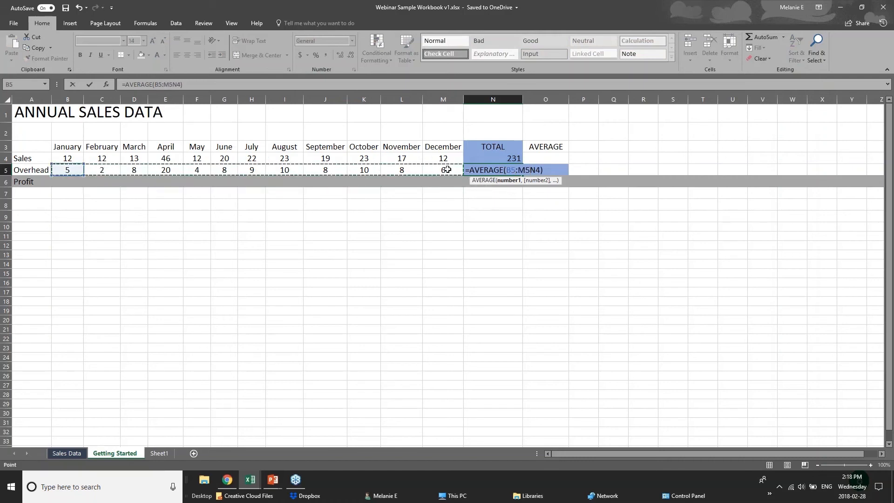
pyautogui.click(505, 181)
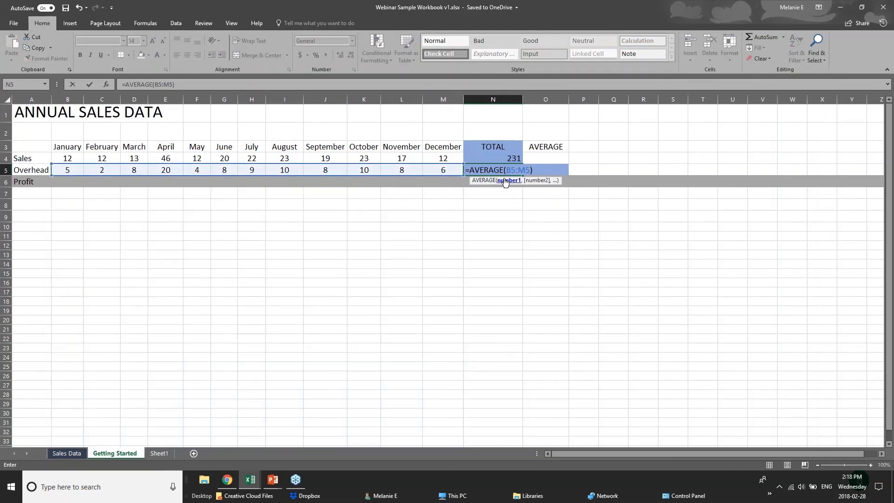
pyautogui.press('Return')
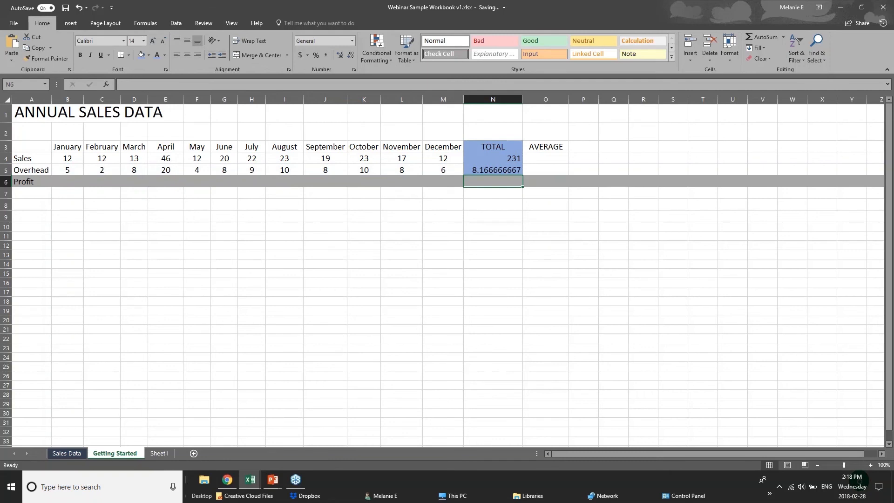
# Inspect the average formula in N5 and its monthly overhead cells, and display the function library.
pyautogui.click(510, 169)
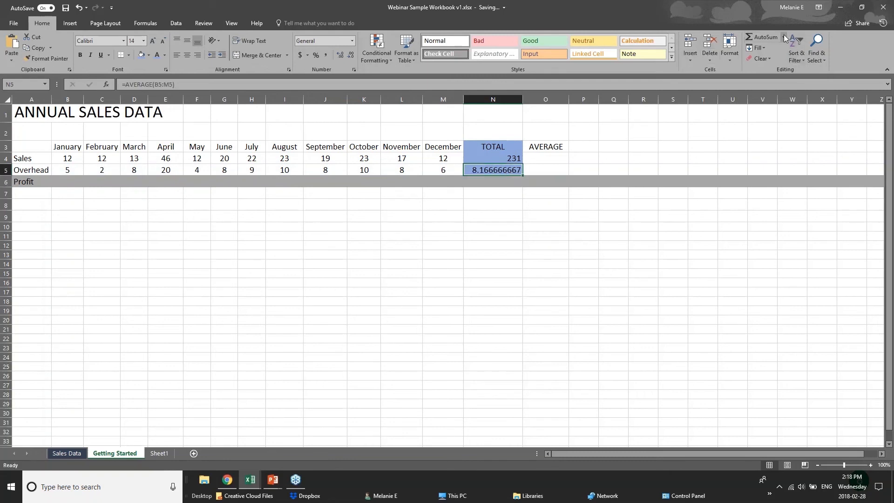
pyautogui.moveTo(73, 171); pyautogui.dragTo(437, 170)
pyautogui.click(478, 172)
pyautogui.click(63, 162)
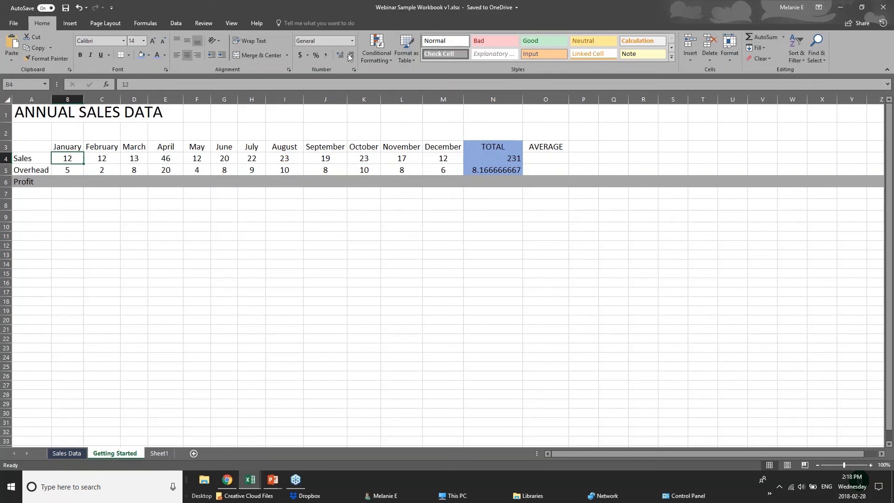
pyautogui.click(152, 23)
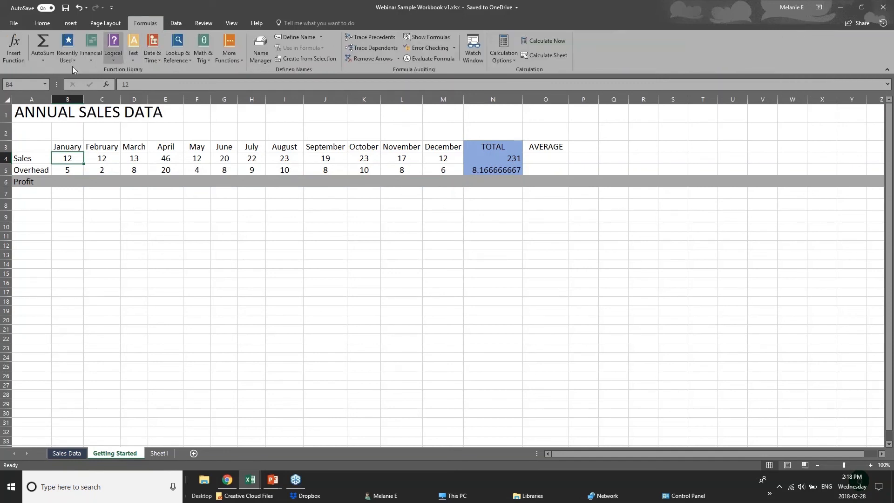
pyautogui.click(50, 62)
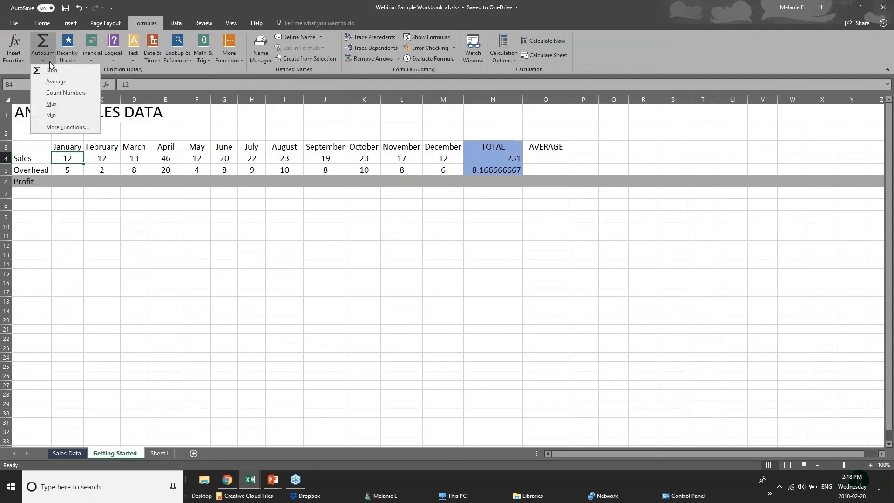
pyautogui.click(46, 41)
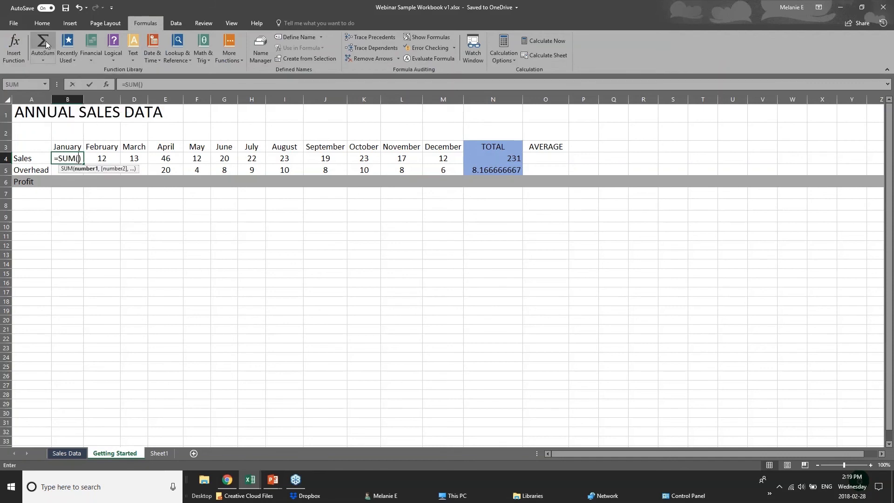
pyautogui.hotkey('ctrl', 'z')
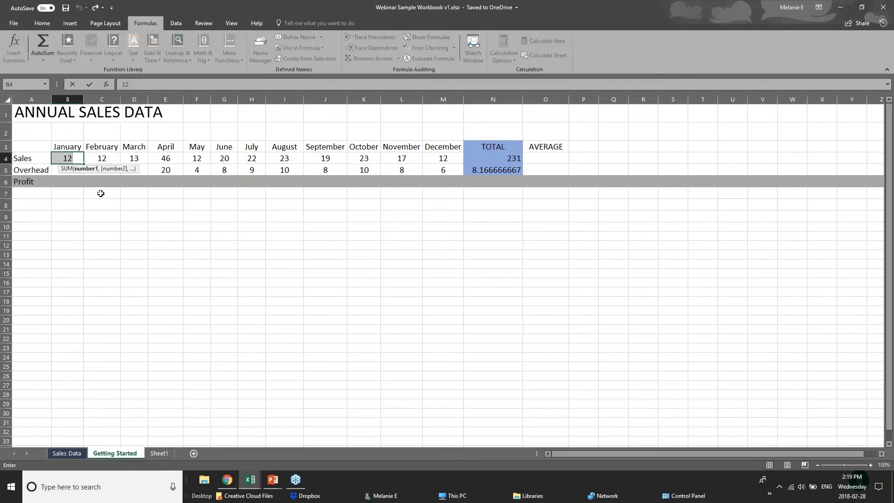
pyautogui.click(153, 246)
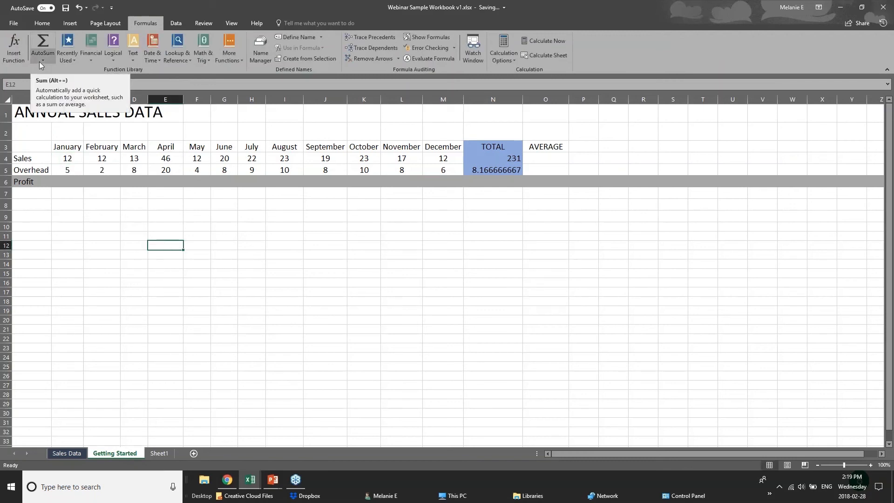
# Examine the function library's Recently Used, Logical, Text, Math & Trig, Lookup & Reference and AutoSum function lists with cell B7 selected.
pyautogui.click(75, 194)
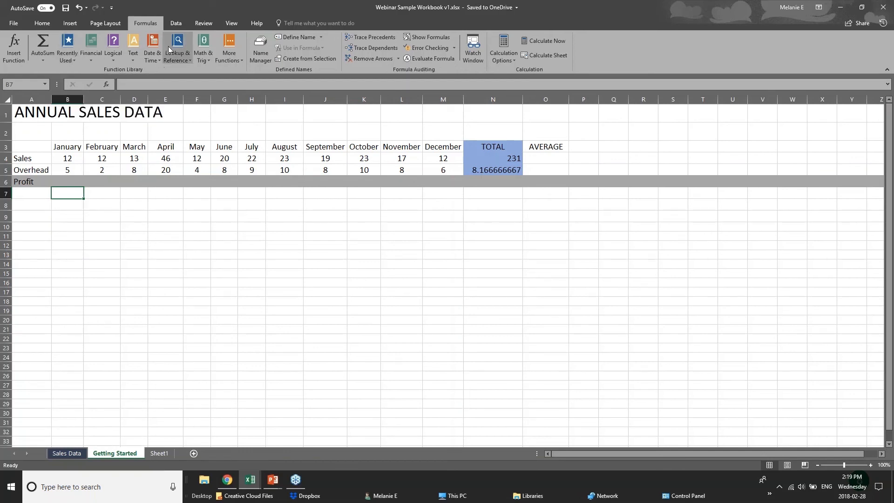
pyautogui.click(66, 60)
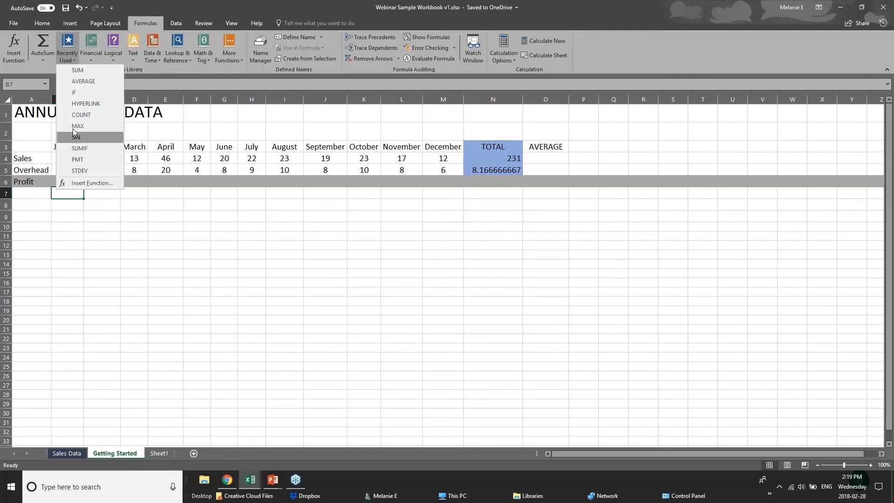
pyautogui.click(87, 56)
pyautogui.click(113, 58)
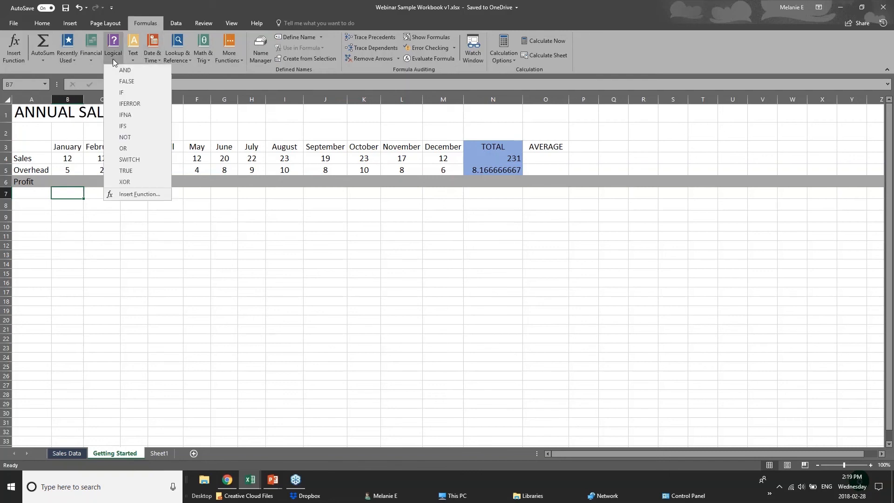
pyautogui.click(175, 69)
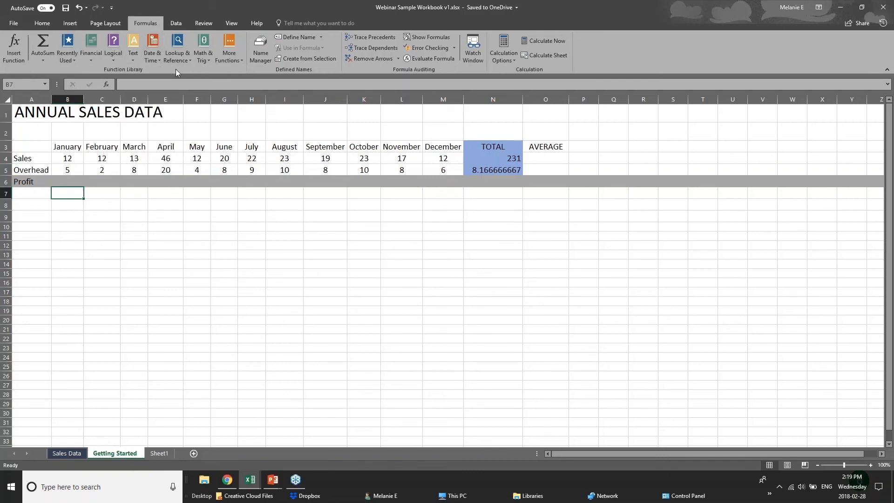
pyautogui.click(134, 62)
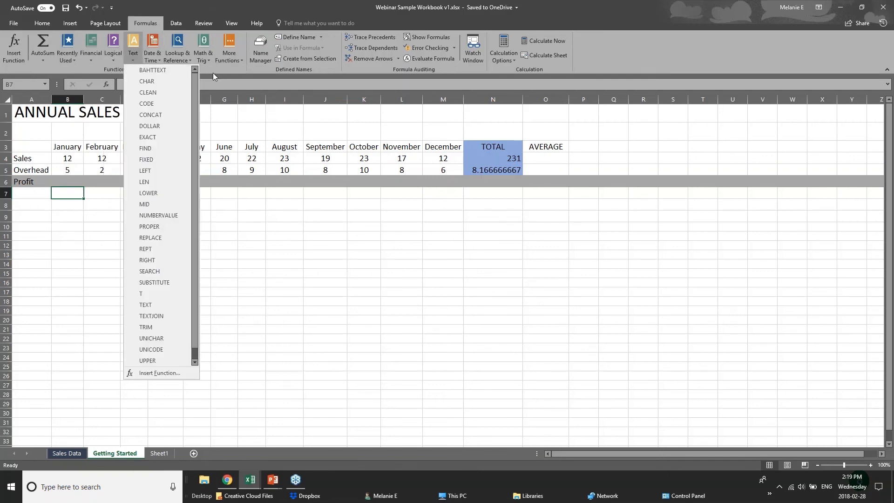
pyautogui.click(205, 60)
pyautogui.click(205, 61)
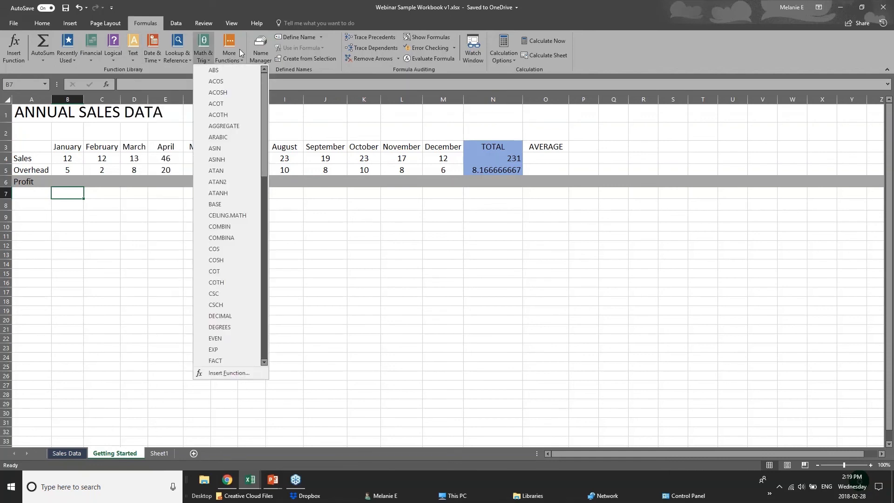
pyautogui.click(175, 61)
pyautogui.click(175, 60)
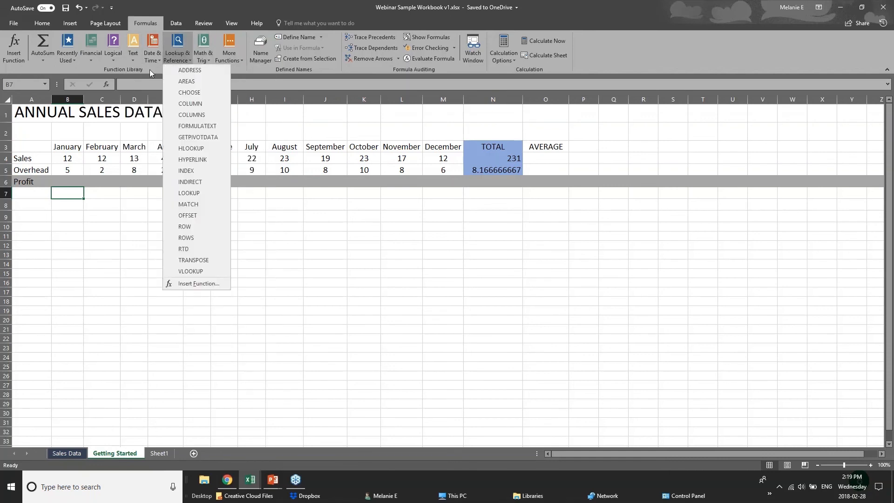
pyautogui.click(150, 61)
pyautogui.click(151, 61)
pyautogui.click(215, 68)
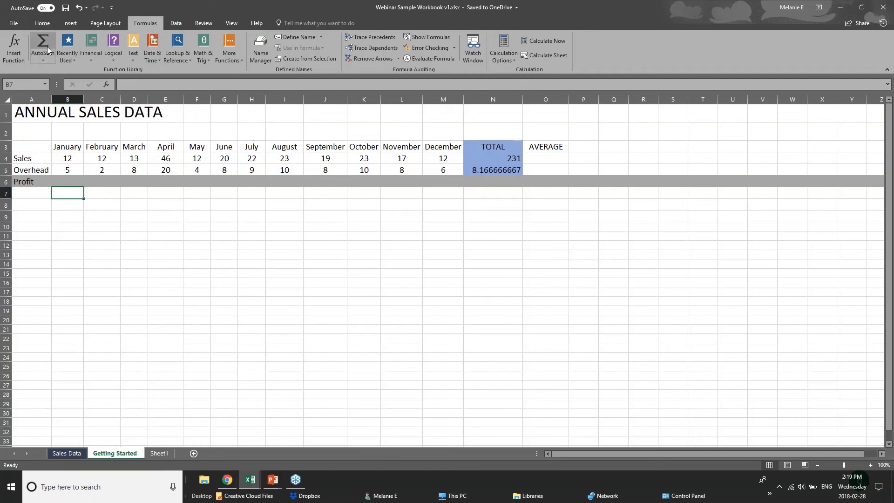
pyautogui.click(48, 59)
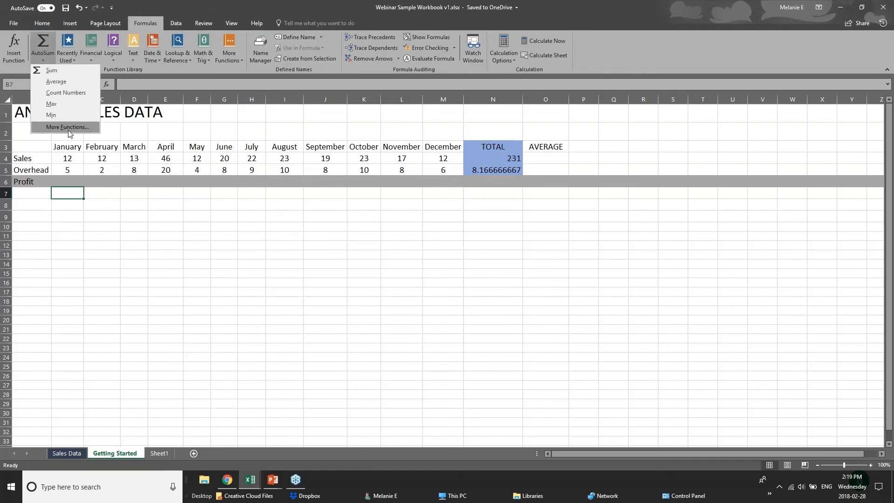
pyautogui.click(76, 191)
# Check January's sales and overhead cells and begin a formula in the January Profit cell B6.
pyautogui.click(74, 181)
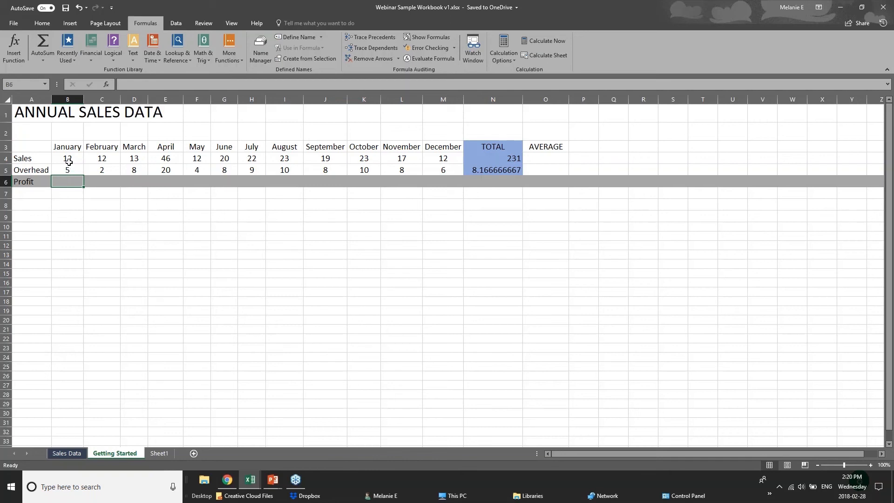
pyautogui.click(68, 161)
pyautogui.click(68, 170)
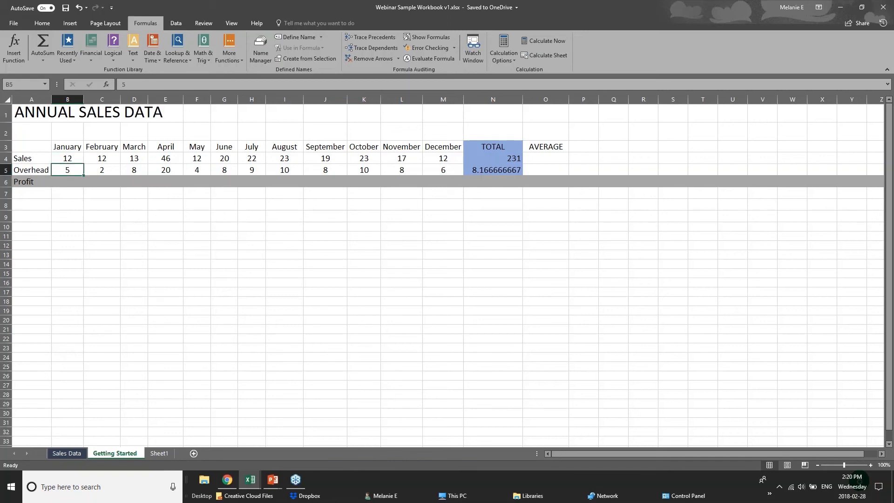
pyautogui.click(68, 180)
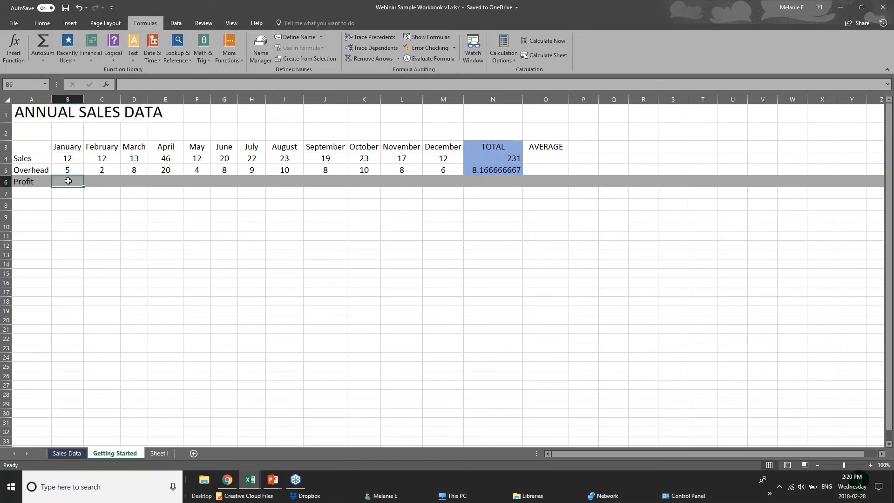
pyautogui.write('=')
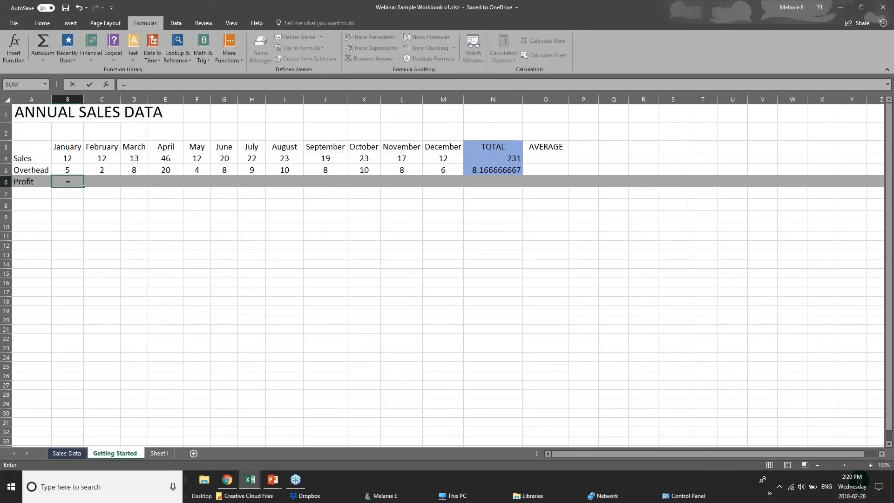
pyautogui.write('sub')
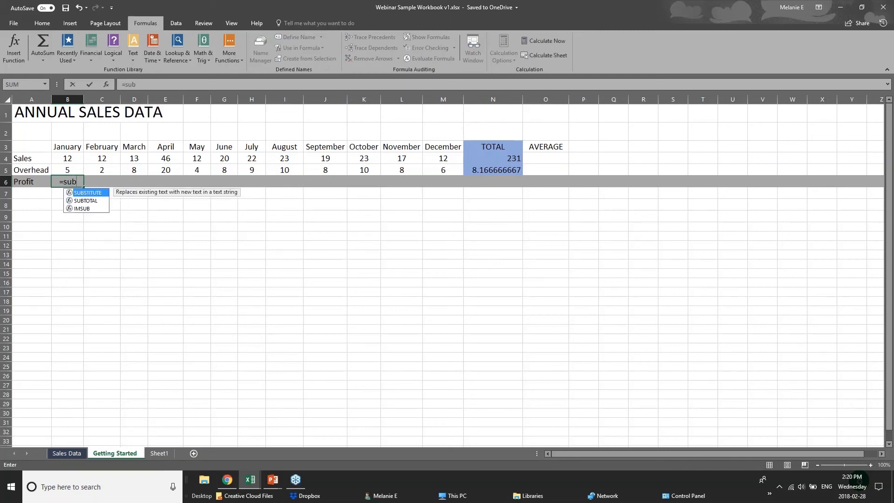
pyautogui.press('BackSpace')
pyautogui.press('BackSpace')
pyautogui.write('ub')
pyautogui.press('BackSpace')
pyautogui.press('BackSpace')
pyautogui.press('BackSpace')
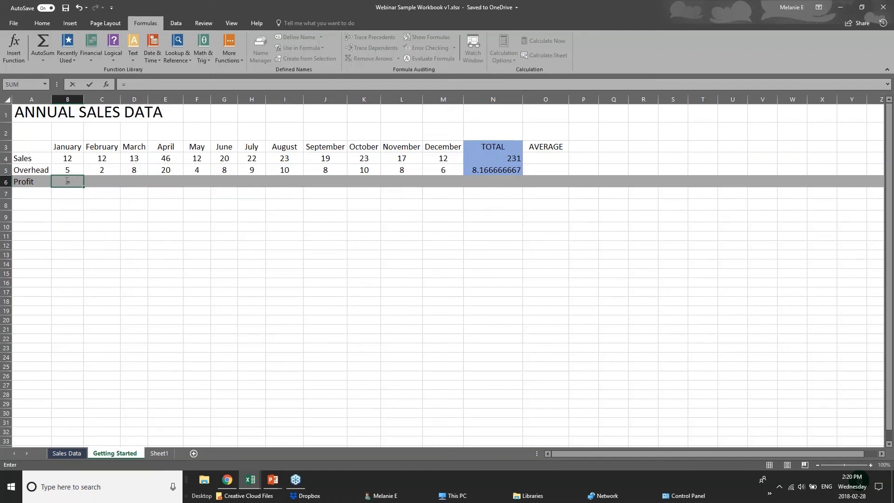
# Complete the Profit formula in B6 as =B4-B5, subtracting January overhead from January sales, and inspect it.
pyautogui.click(73, 158)
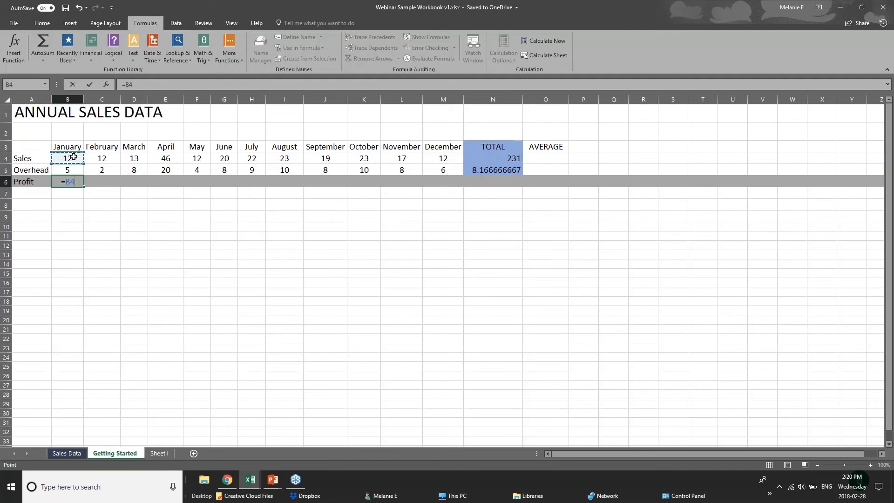
pyautogui.write('-')
pyautogui.click(76, 169)
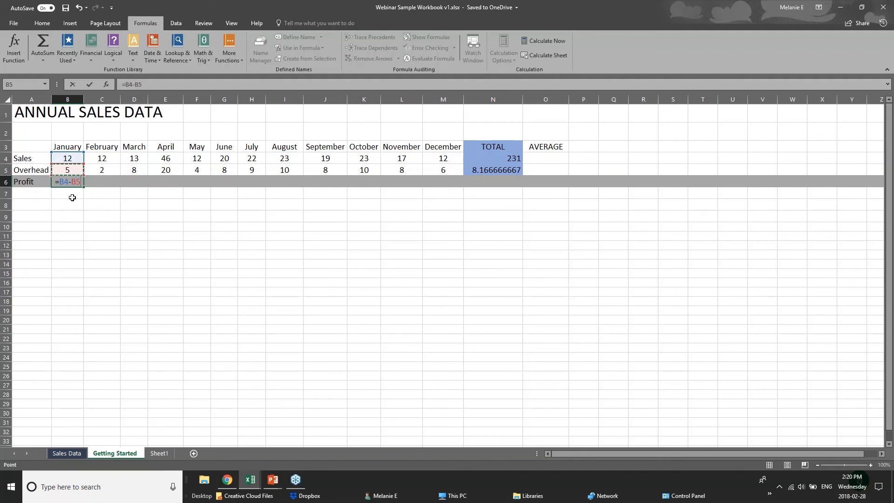
pyautogui.press('Return')
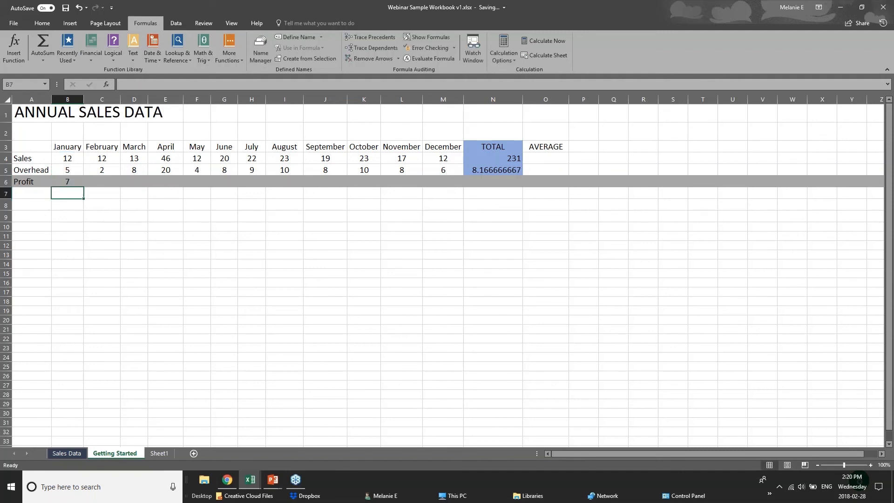
pyautogui.click(67, 182)
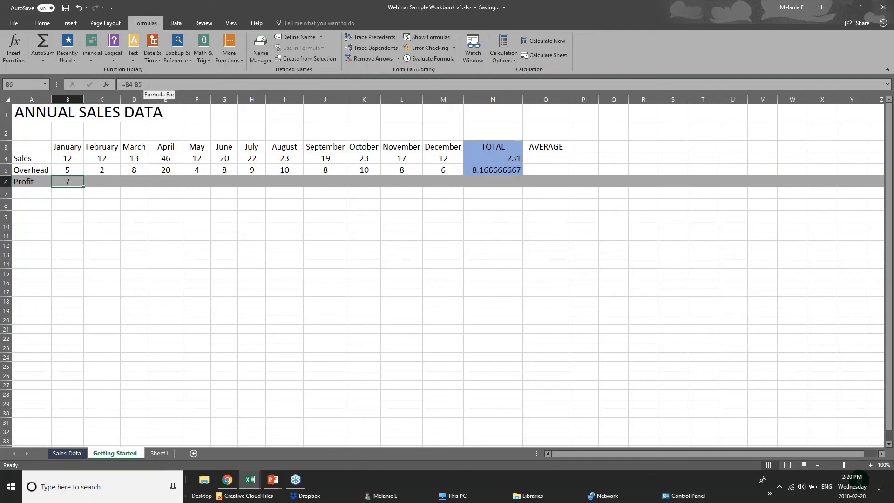
# Copy the January profit formula in B6 and paste only the formula into the February Profit cell C6.
pyautogui.click(111, 178)
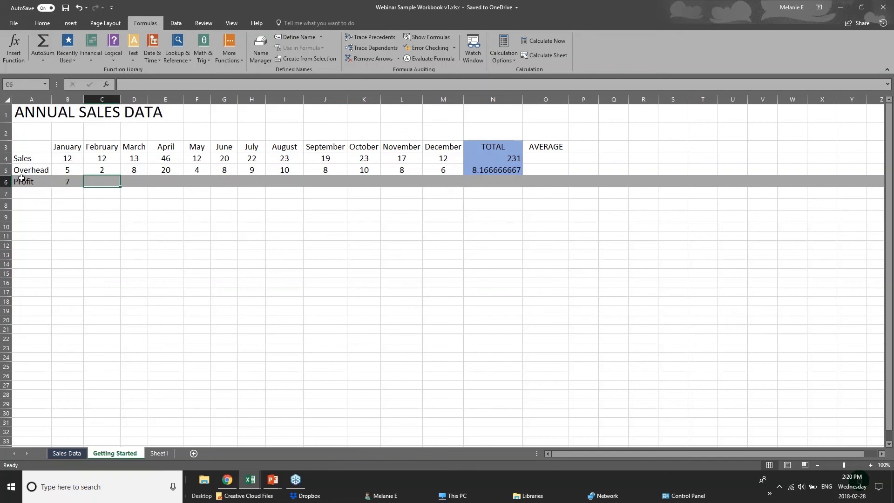
pyautogui.click(59, 182)
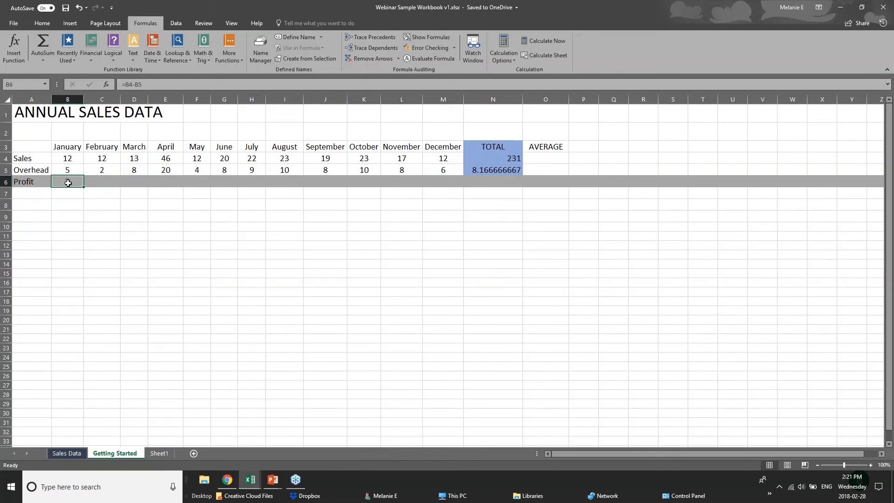
pyautogui.rightClick(68, 183)
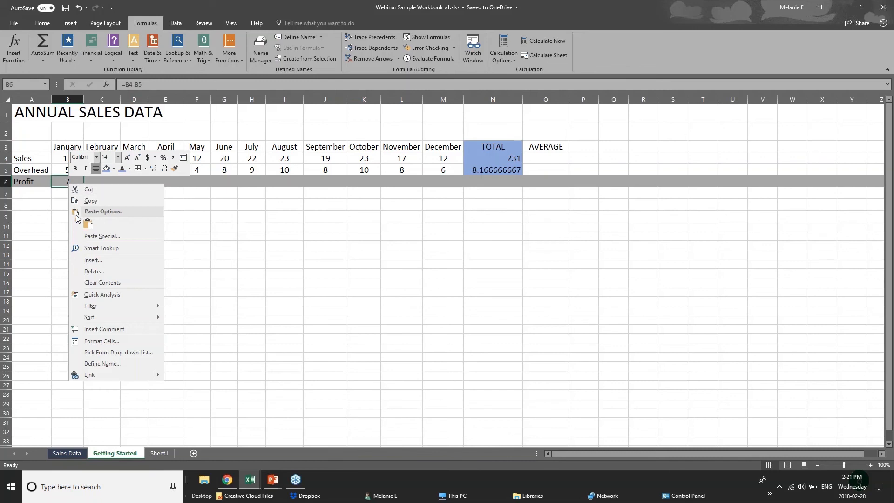
pyautogui.click(89, 200)
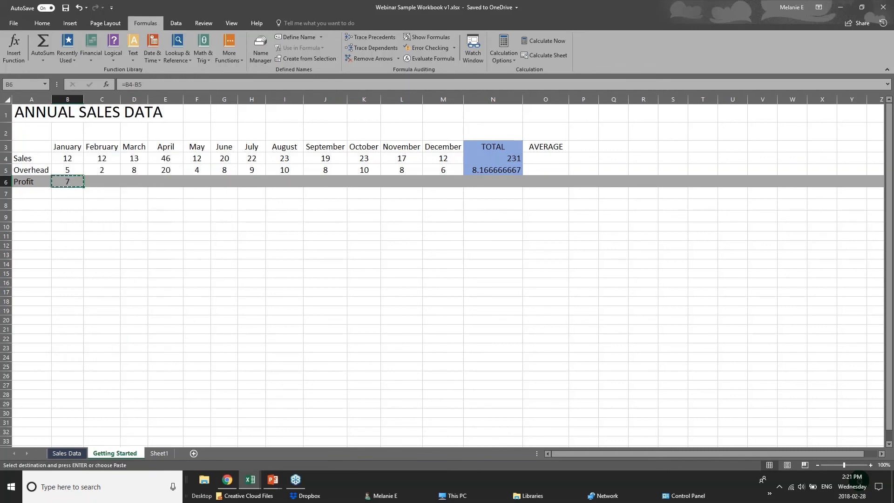
pyautogui.rightClick(100, 184)
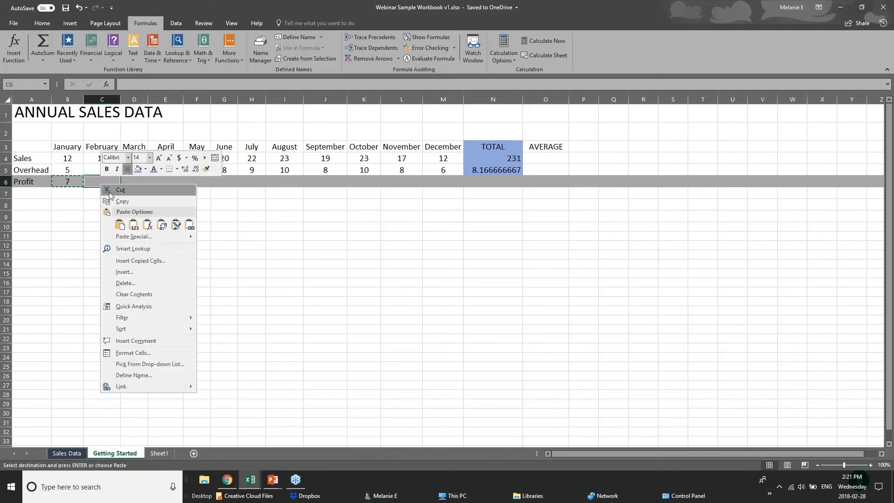
pyautogui.click(120, 226)
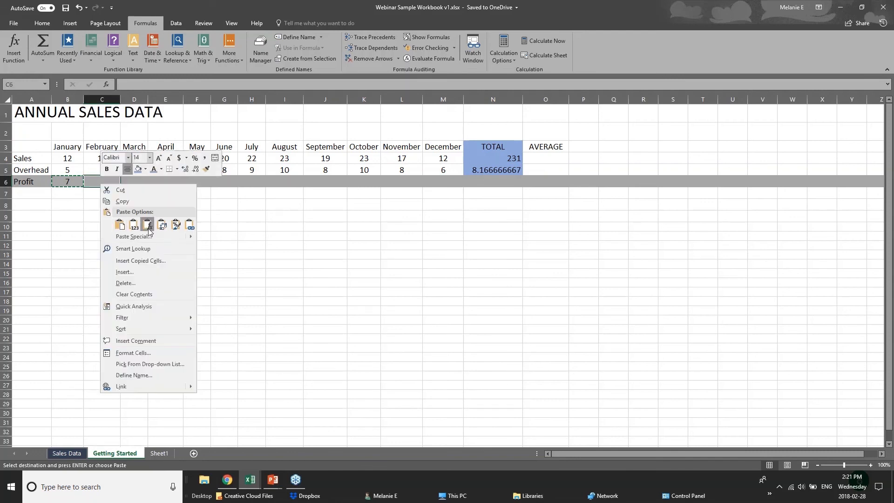
pyautogui.click(149, 228)
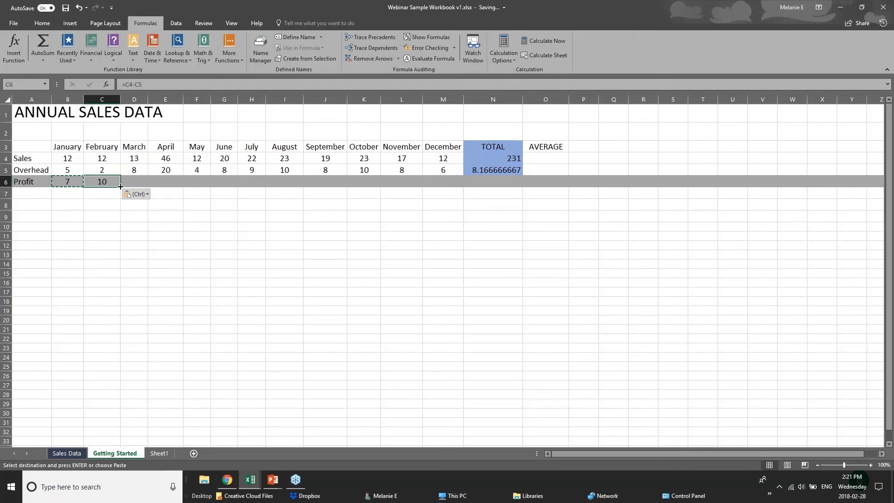
# Fill the profit formula from C6 across the remaining months to December, M6, and select the Profit total cell N6.
pyautogui.moveTo(120, 187); pyautogui.dragTo(448, 187)
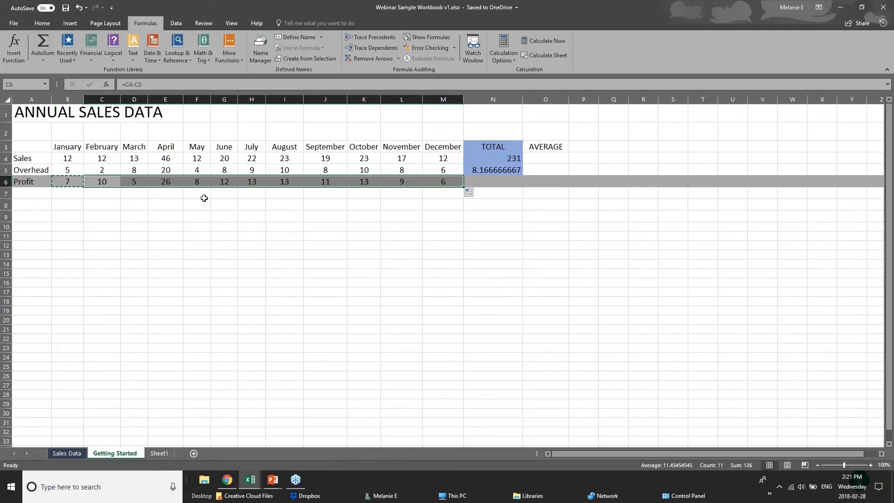
pyautogui.click(55, 155)
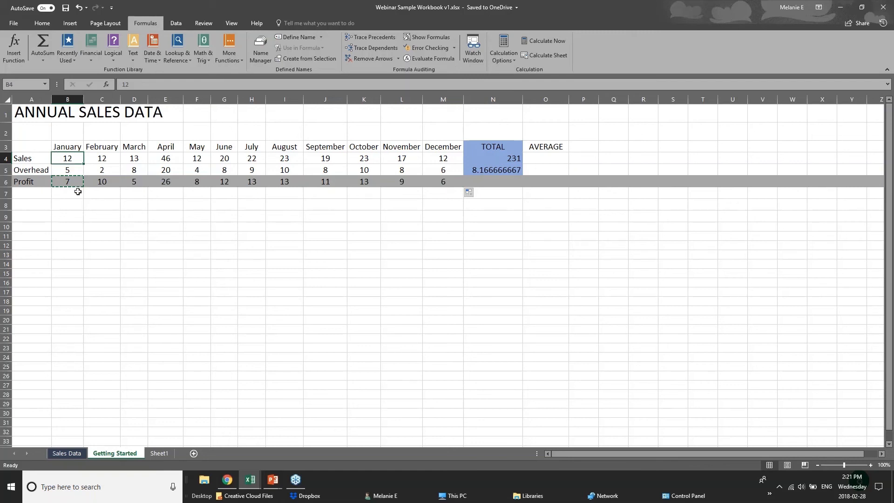
pyautogui.click(510, 182)
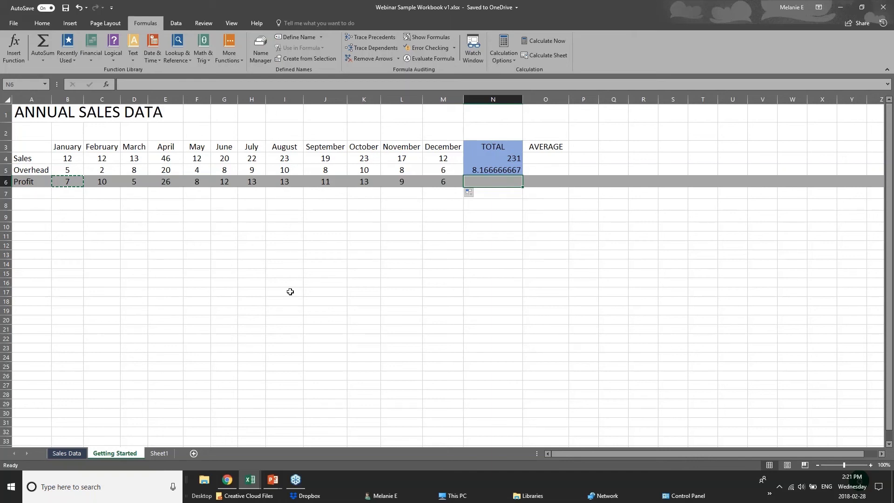
# Switch to the PowerPoint slide show and advance from the Adding Formulas slide to Formatting Worksheets.
pyautogui.moveTo(273, 479)
pyautogui.click(313, 442)
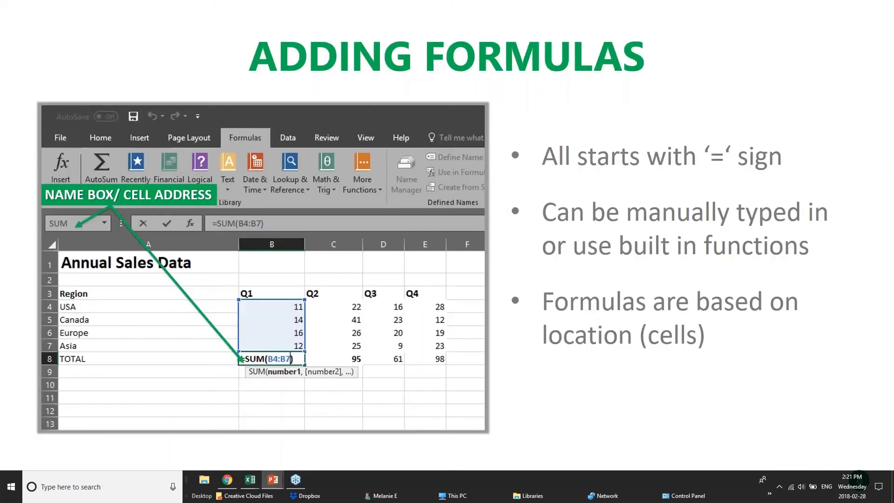
pyautogui.press('Right')
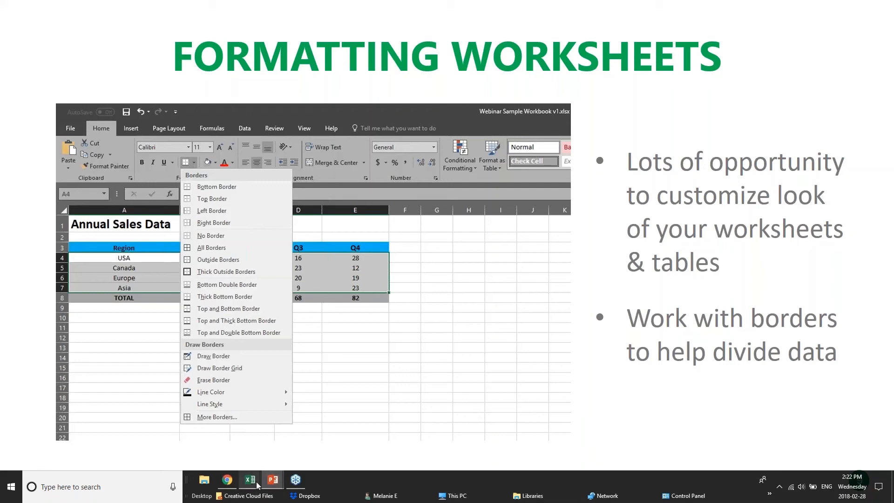
# Switch from the slide show to Excel, show the Sales Data sheet, and bring up the pivotTables.xlsx workbook.
pyautogui.moveTo(250, 480)
pyautogui.click(345, 430)
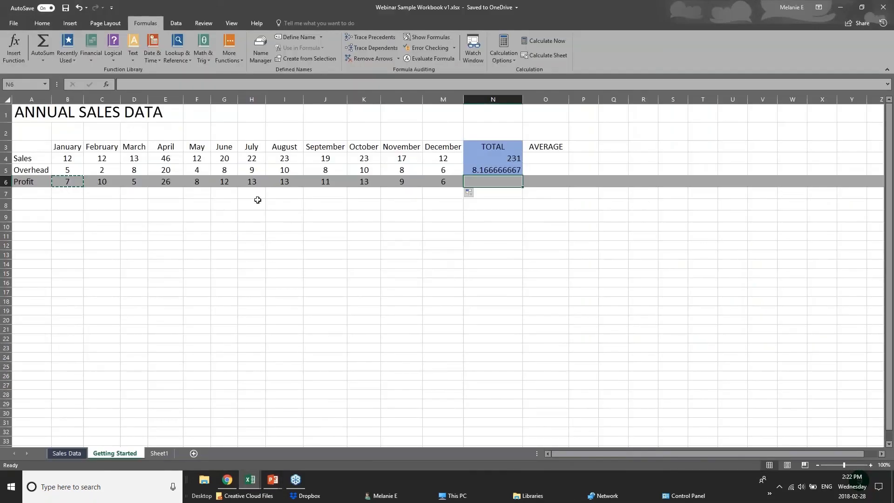
pyautogui.click(255, 215)
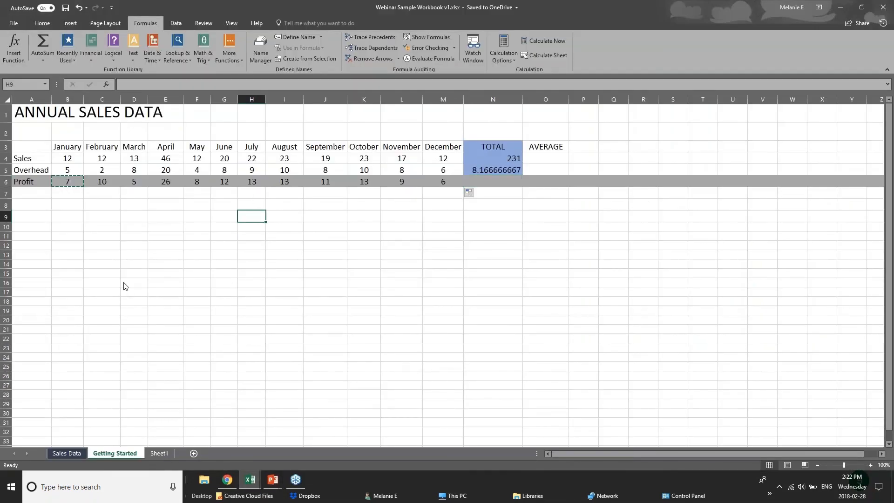
pyautogui.click(67, 453)
pyautogui.moveTo(250, 480)
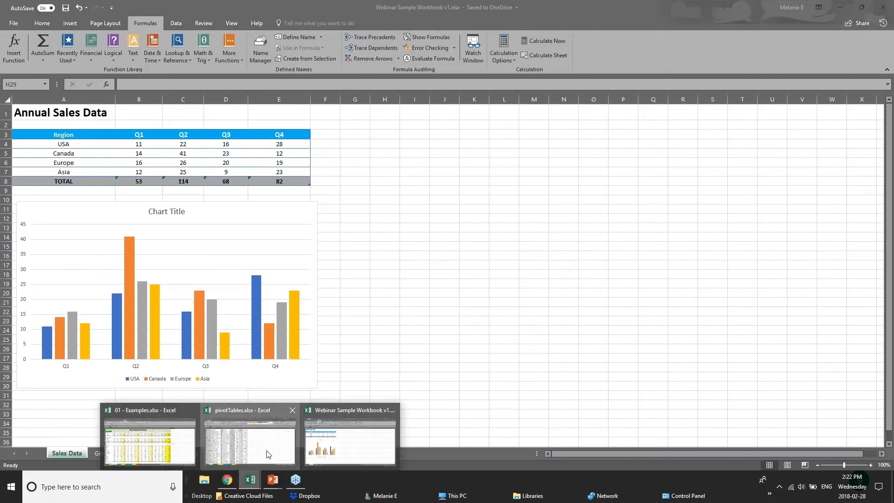
pyautogui.click(269, 454)
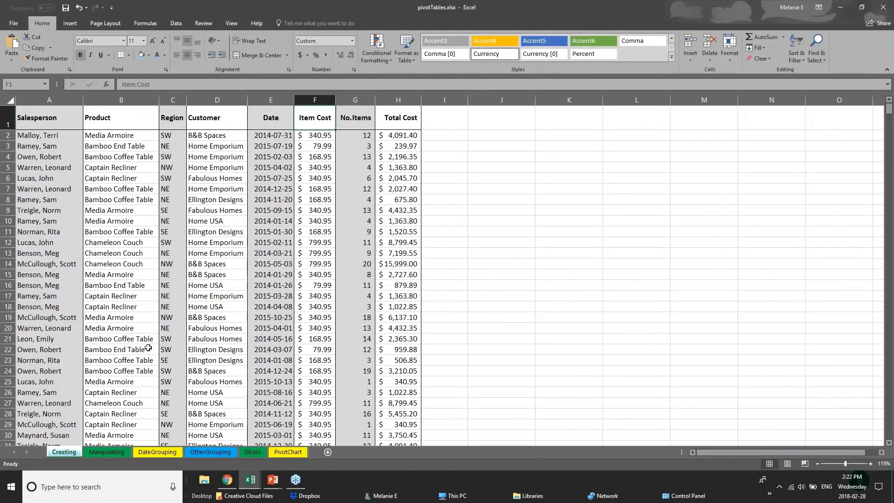
# Examine the sales records on the Creating sheet, going through the shaded and unshaded columns from Salesperson to Total Cost.
pyautogui.scroll(-1, 148, 347)
pyautogui.scroll(-20, 148, 347)
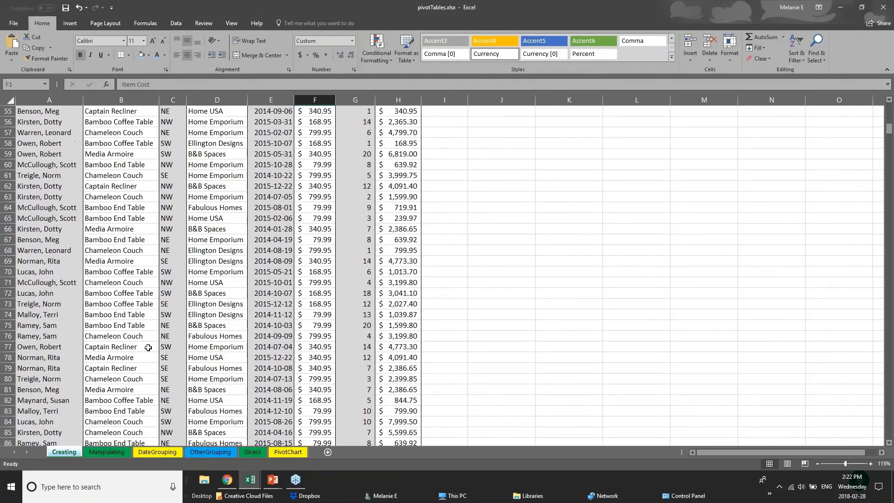
pyautogui.scroll(20, 175, 307)
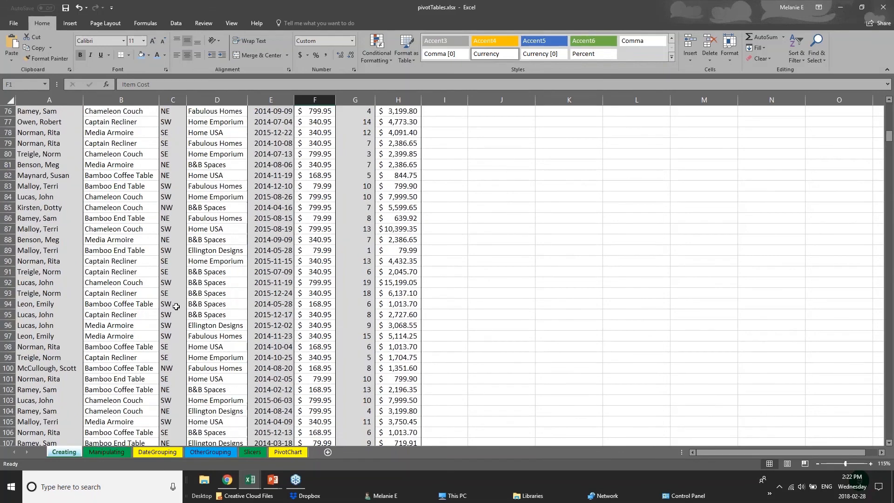
pyautogui.click(53, 148)
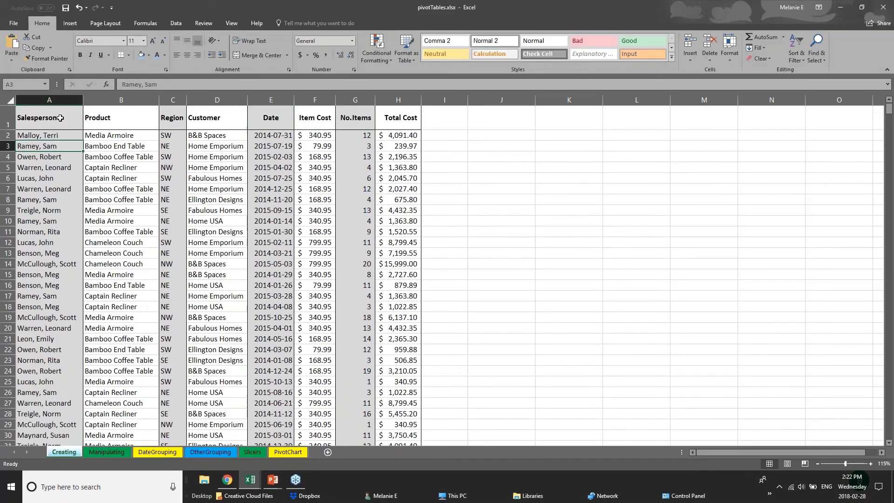
pyautogui.click(54, 124)
pyautogui.click(49, 100)
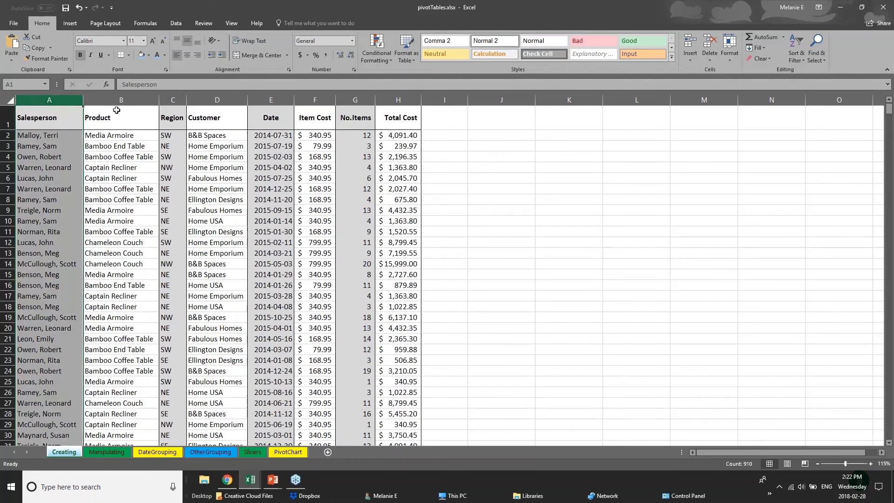
pyautogui.click(121, 100)
pyautogui.click(174, 100)
pyautogui.click(270, 99)
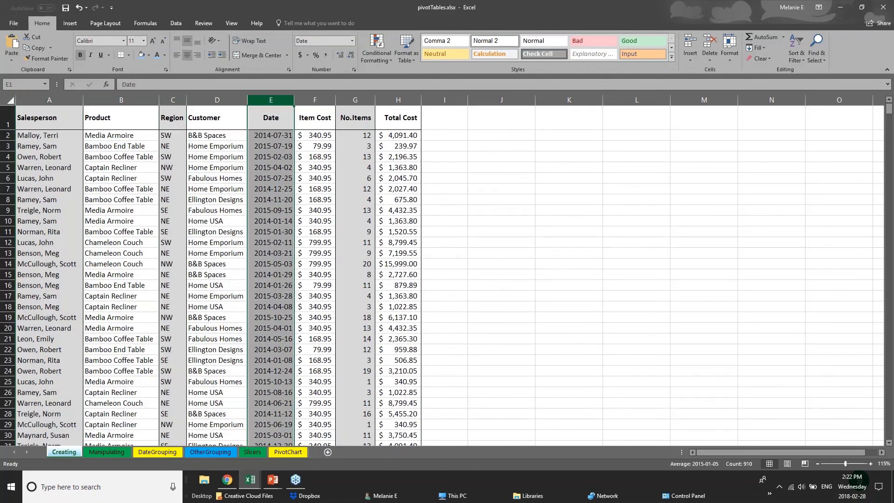
pyautogui.click(315, 100)
pyautogui.click(355, 100)
pyautogui.click(392, 100)
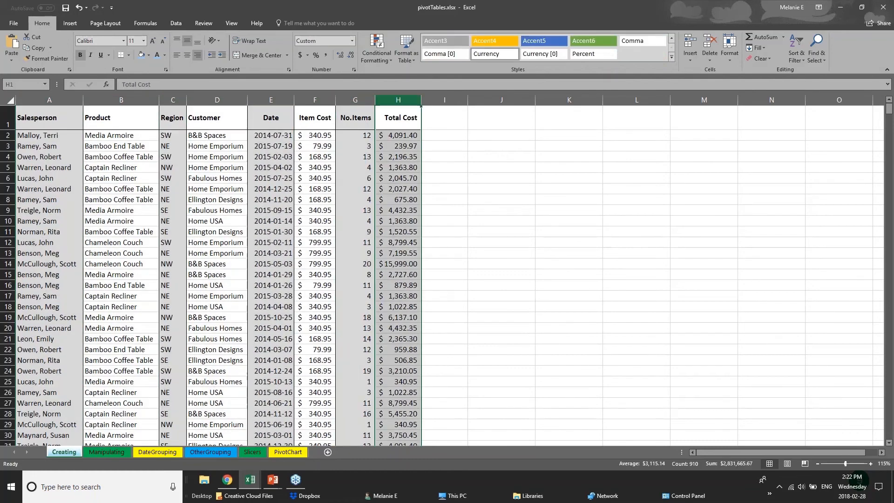
# Fill the whole Salesperson column A with a light blue theme color.
pyautogui.click(50, 99)
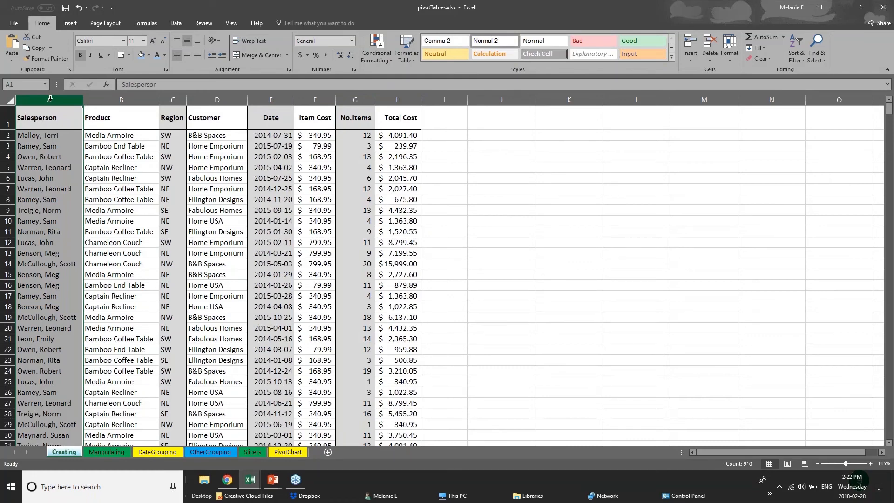
pyautogui.rightClick(50, 98)
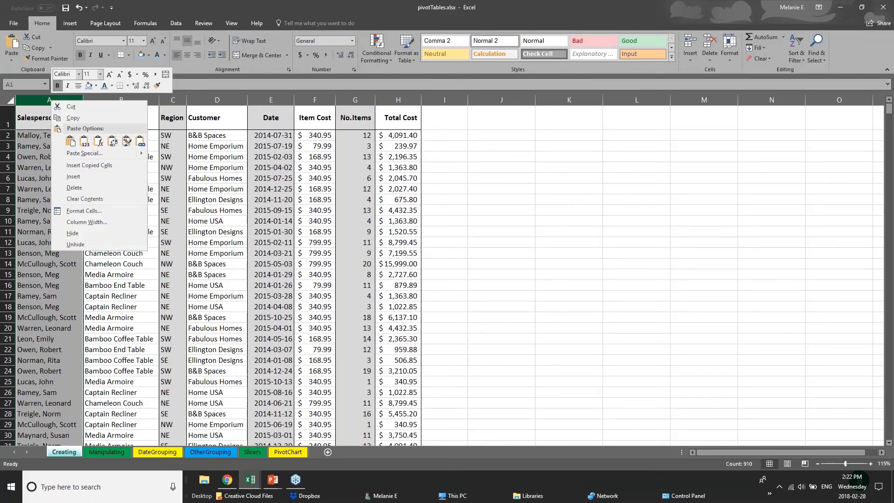
pyautogui.click(96, 85)
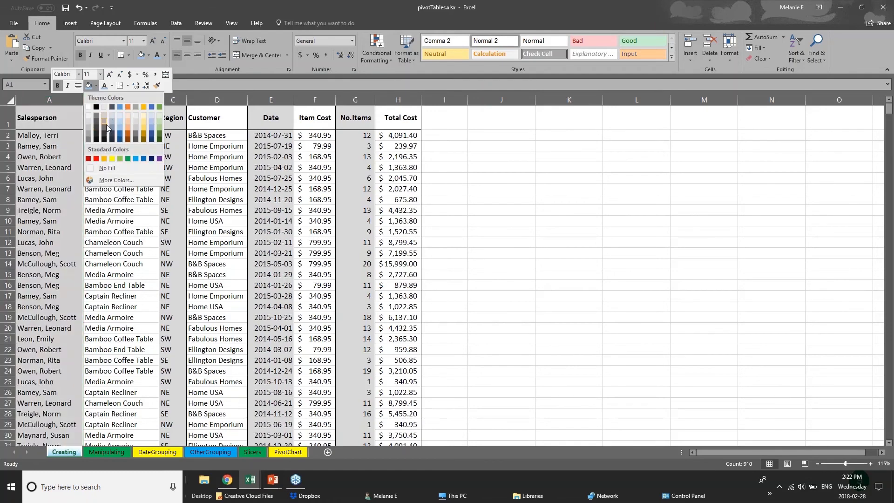
pyautogui.click(120, 132)
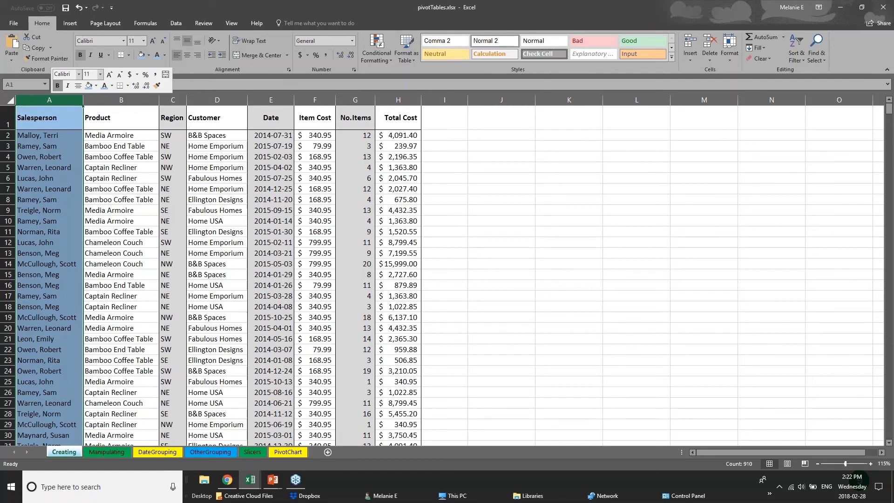
pyautogui.click(46, 148)
# Apply a Thick Bottom Border to the entire header row 1 of the Creating sheet.
pyautogui.click(37, 122)
pyautogui.moveTo(97, 121); pyautogui.dragTo(411, 121)
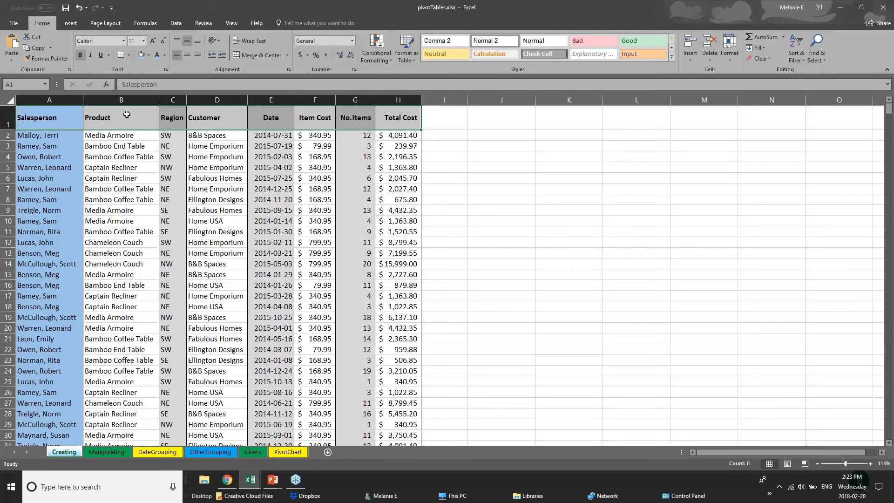
pyautogui.click(9, 120)
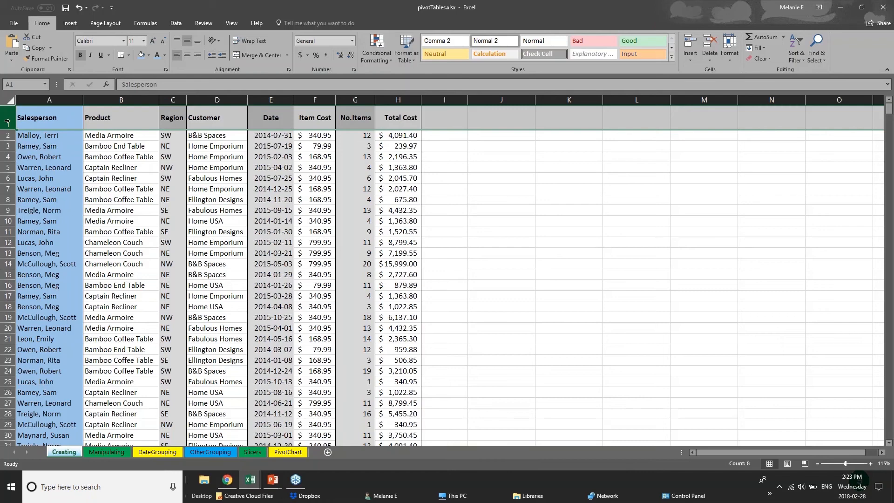
pyautogui.click(130, 56)
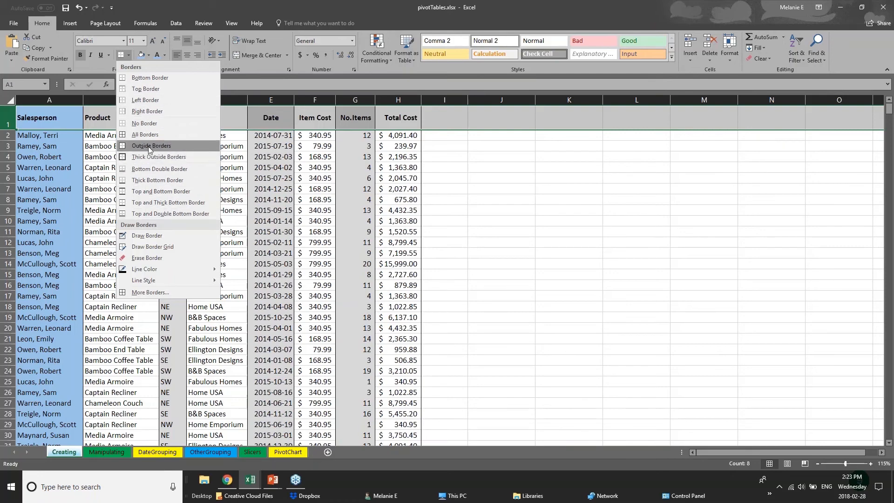
pyautogui.click(9, 119)
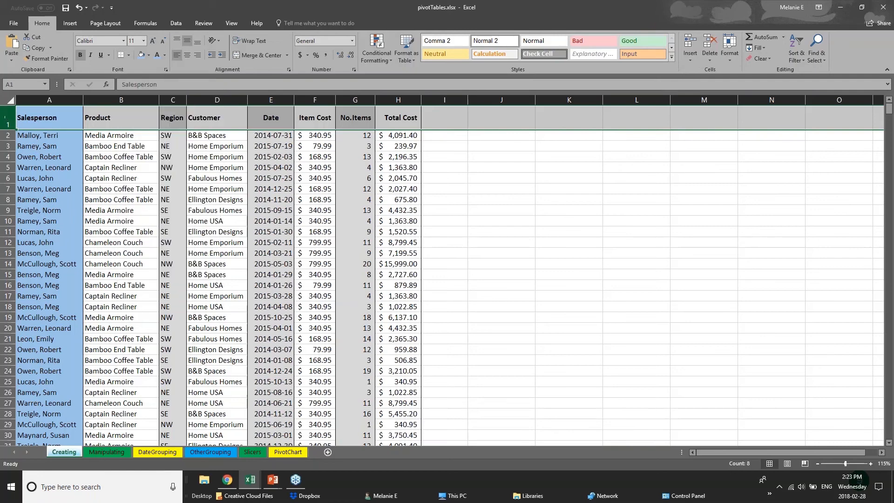
pyautogui.click(129, 54)
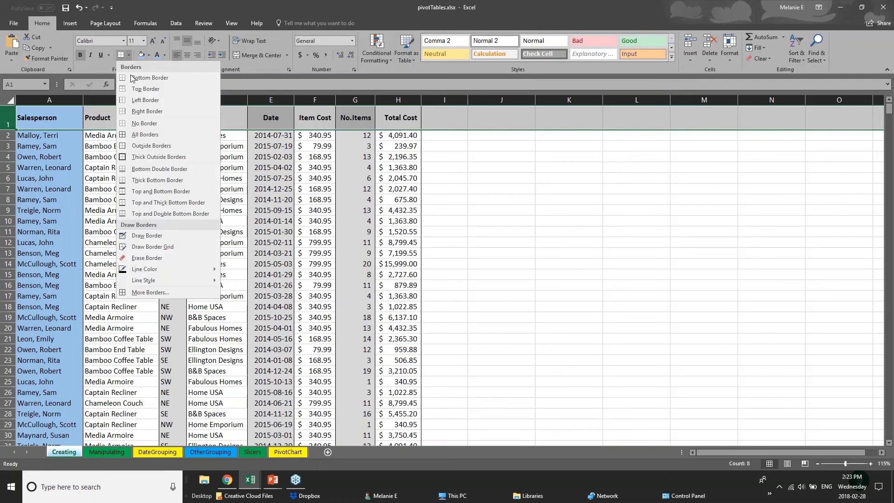
pyautogui.click(132, 183)
pyautogui.moveTo(49, 118); pyautogui.dragTo(406, 116)
pyautogui.click(208, 282)
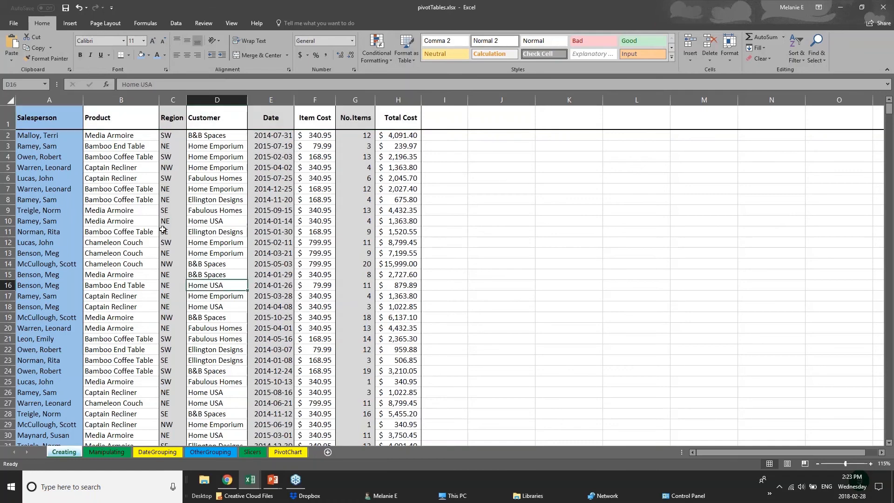
# Review the Creating data and look through the Manipulating, DateGrouping, OtherGrouping, Slicers and PivotChart sheets.
pyautogui.scroll(-1, 64, 370)
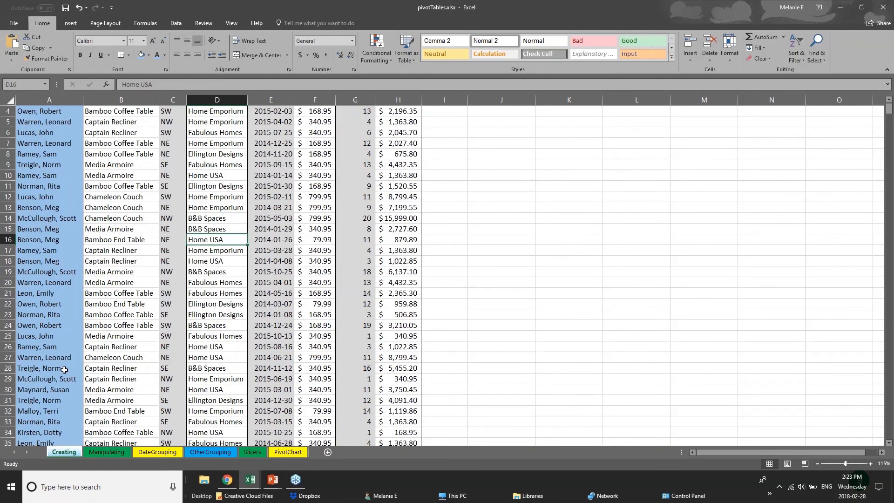
pyautogui.scroll(-20, 64, 370)
pyautogui.click(108, 452)
pyautogui.click(158, 453)
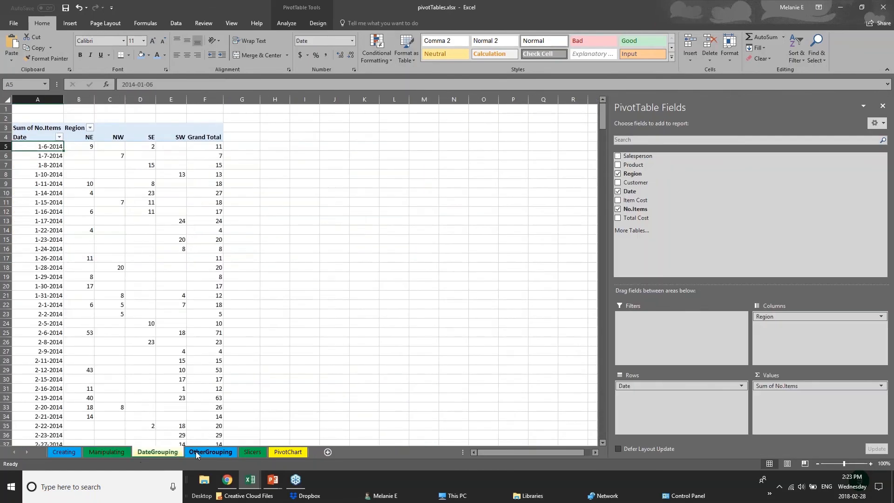
pyautogui.click(196, 453)
pyautogui.click(253, 453)
pyautogui.click(279, 452)
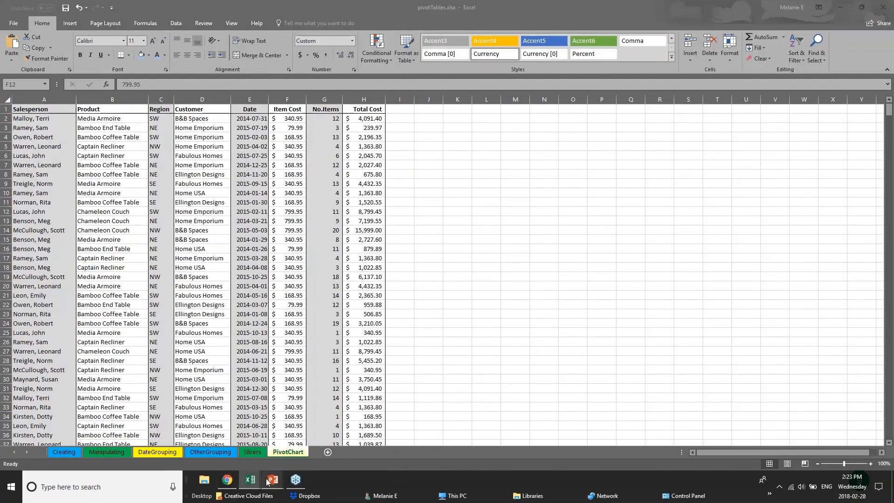
# Switch to the 01 - Examples.xlsx workbook and examine the highlighted quarterly columns on the 2017 Budget sheet.
pyautogui.moveTo(253, 479)
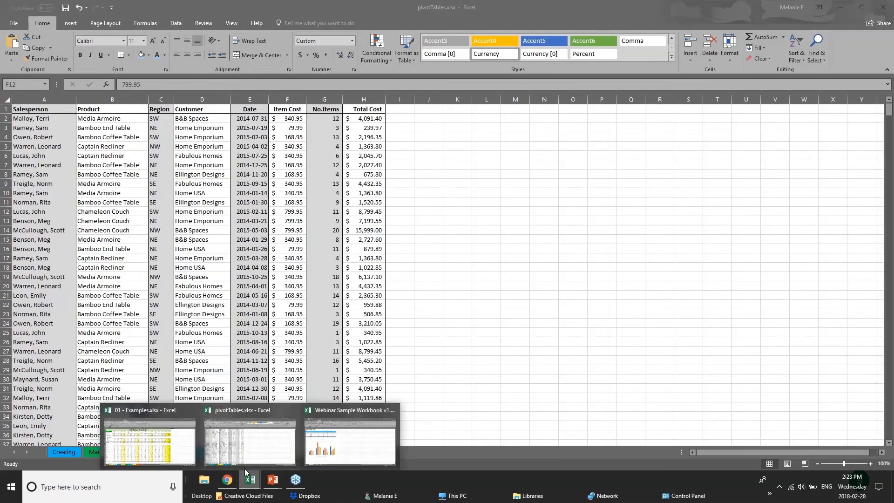
pyautogui.click(149, 442)
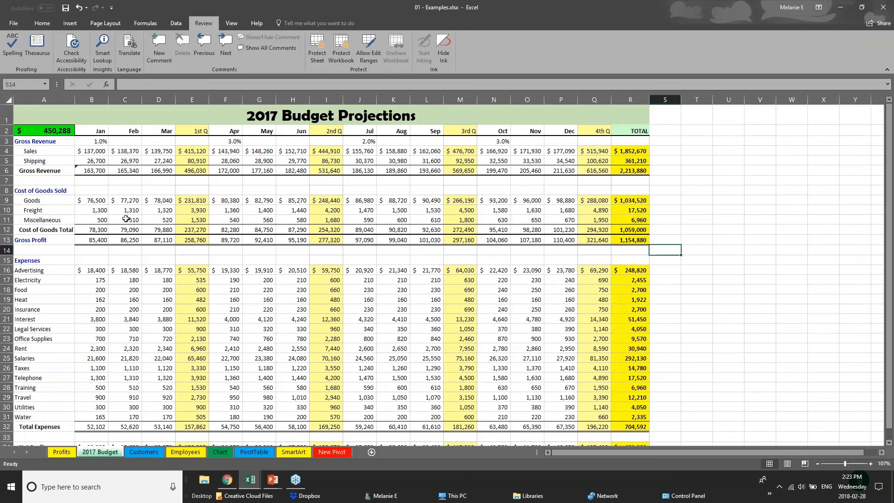
pyautogui.click(193, 132)
pyautogui.click(192, 98)
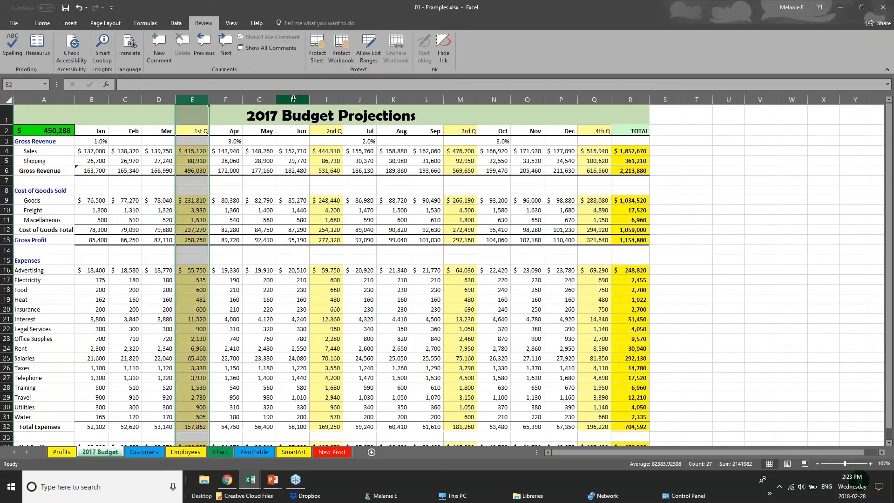
pyautogui.click(328, 100)
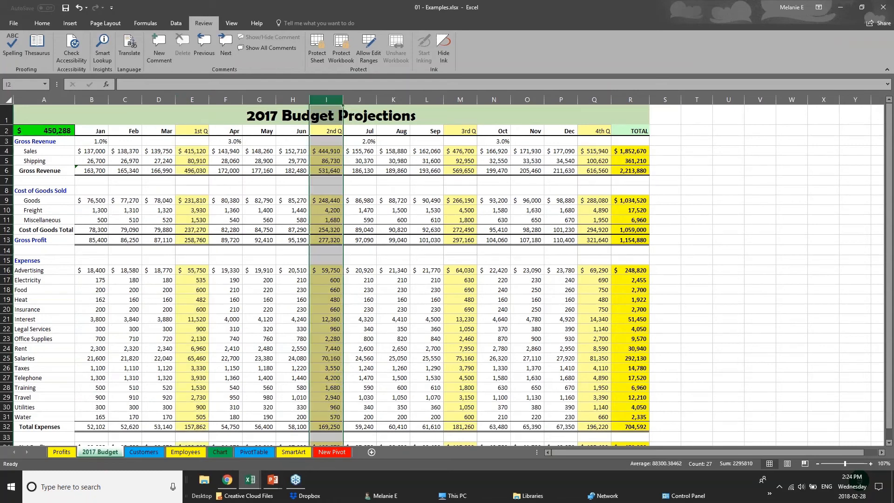
pyautogui.click(594, 99)
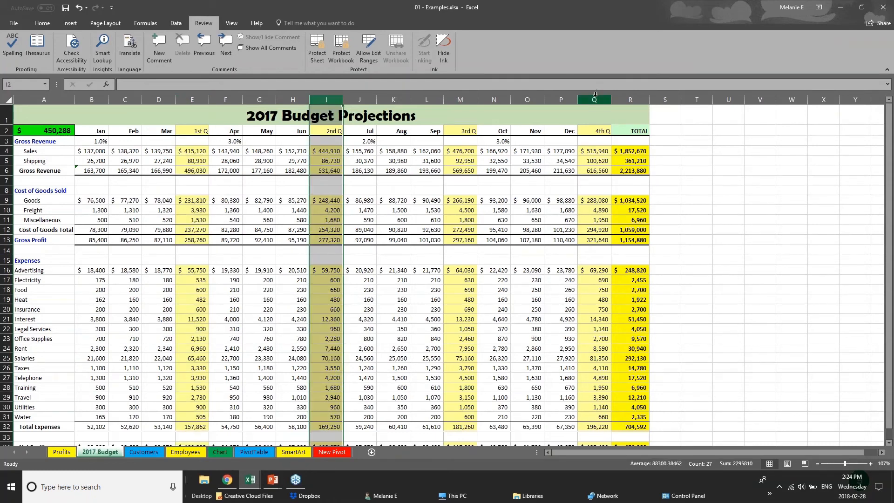
pyautogui.click(459, 99)
# Examine the Gross Revenue total row B6:R6 and the month header row B2:R2 of the budget for their border lines.
pyautogui.moveTo(92, 172); pyautogui.dragTo(633, 170)
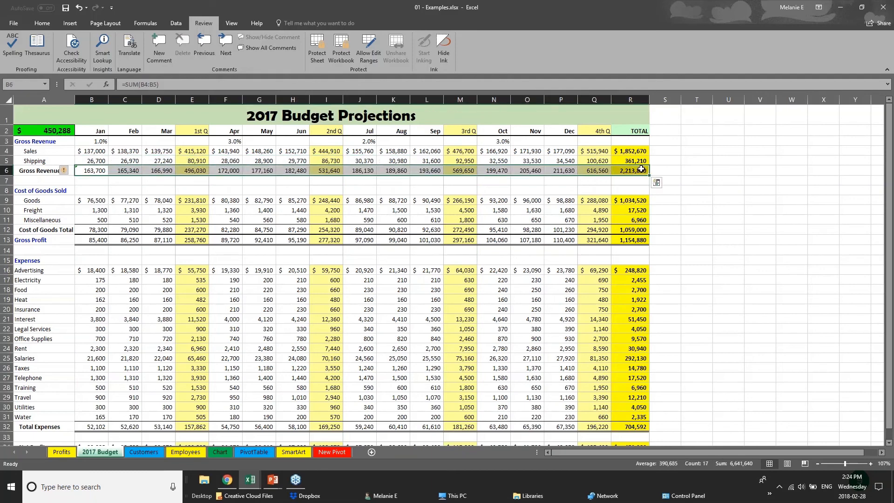
pyautogui.moveTo(104, 133); pyautogui.dragTo(629, 128)
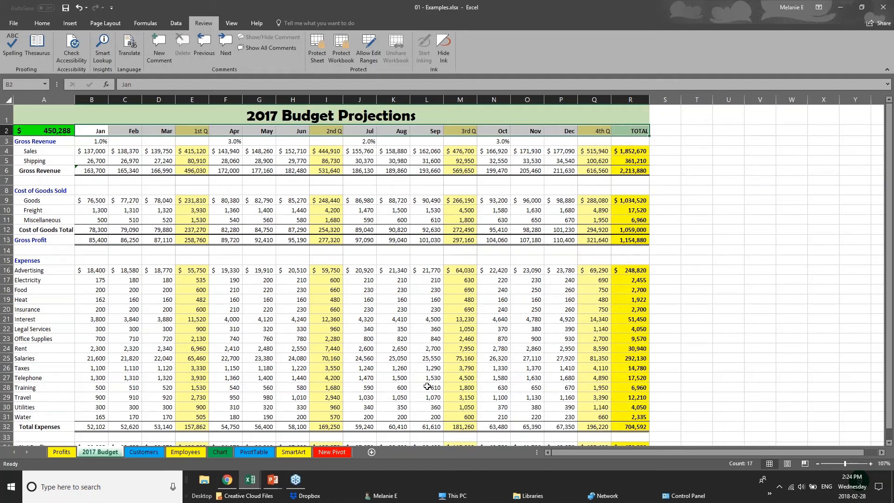
pyautogui.scroll(-1, 427, 389)
pyautogui.scroll(1, 427, 389)
# Remove all borders from the entire 2017 Budget sheet.
pyautogui.click(10, 100)
pyautogui.click(32, 24)
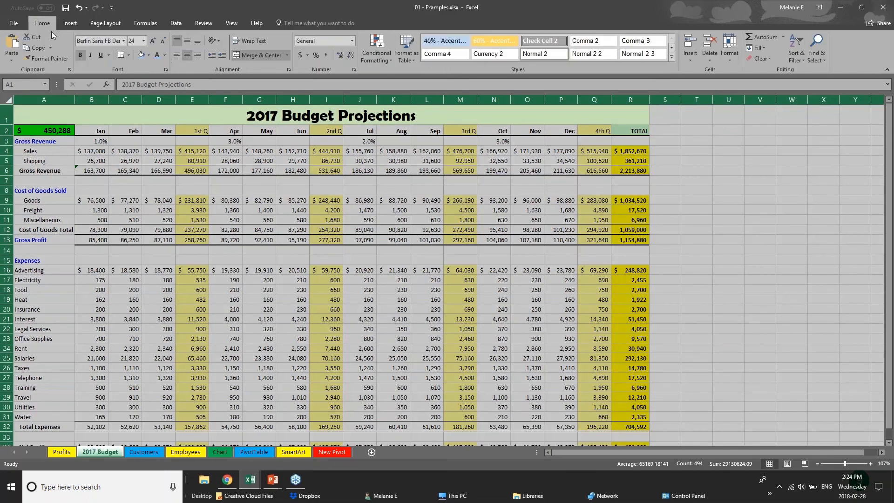
pyautogui.click(128, 55)
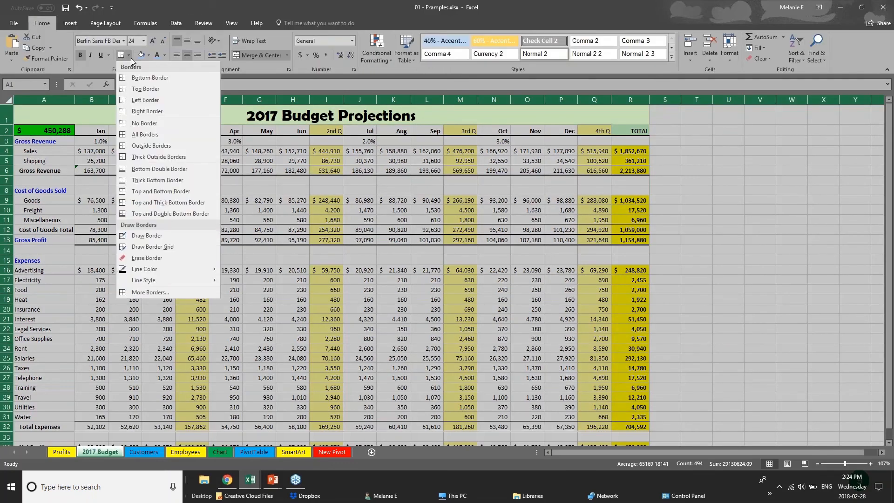
pyautogui.click(153, 124)
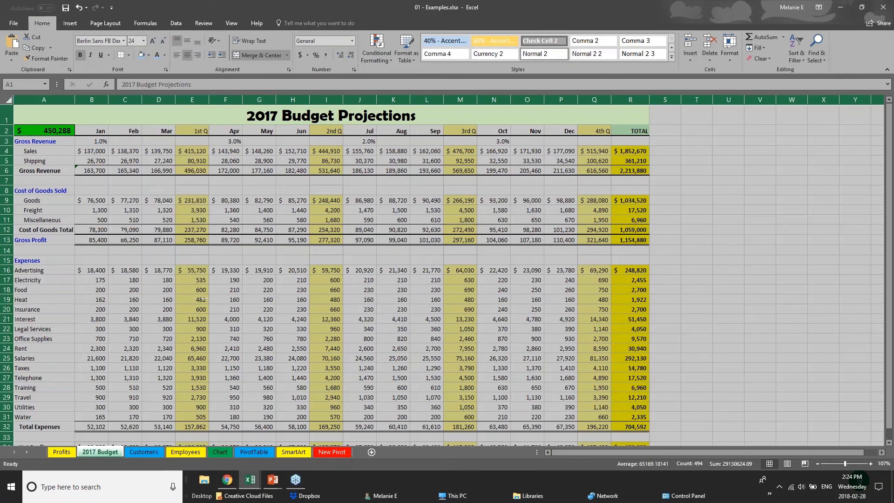
pyautogui.click(344, 254)
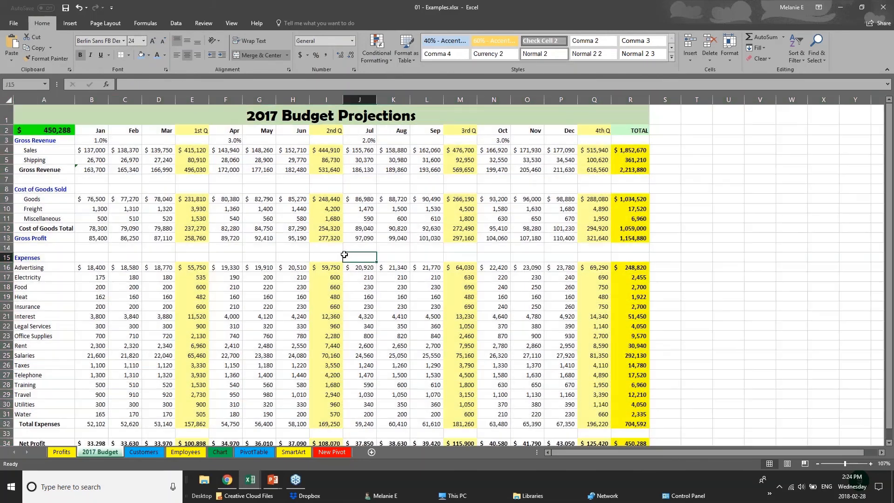
# Give the month header row B2:R2 of the 2017 Budget sheet top and bottom borders and a light blue fill.
pyautogui.click(101, 133)
pyautogui.moveTo(136, 134); pyautogui.dragTo(644, 131)
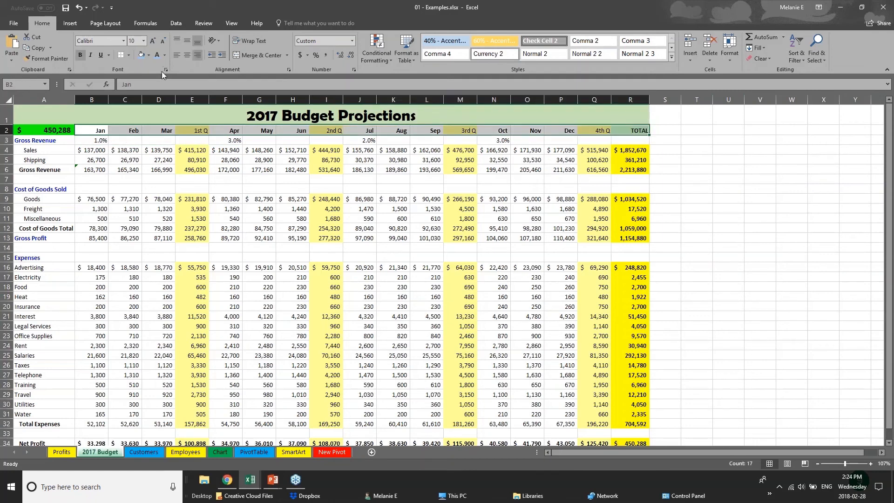
pyautogui.click(130, 55)
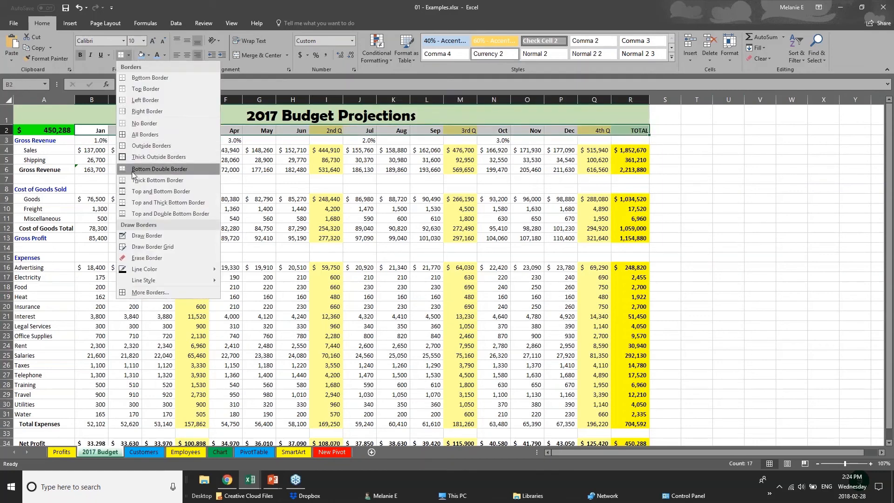
pyautogui.click(138, 191)
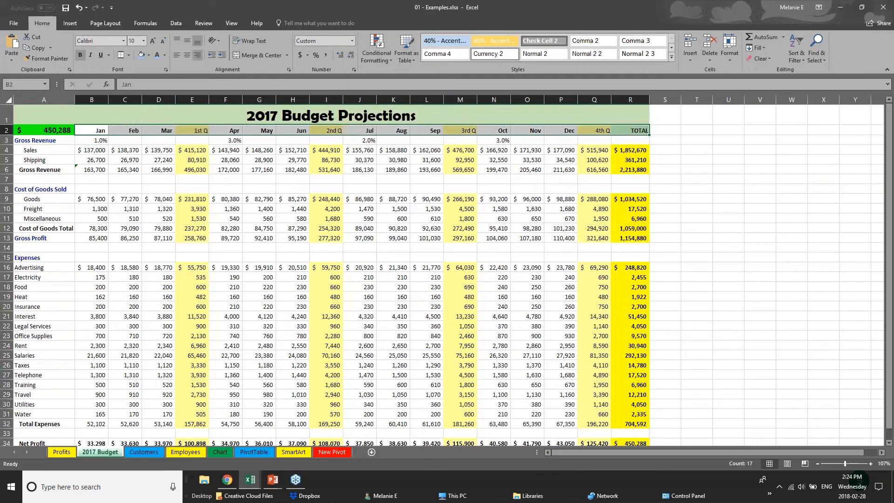
pyautogui.click(143, 60)
pyautogui.click(133, 218)
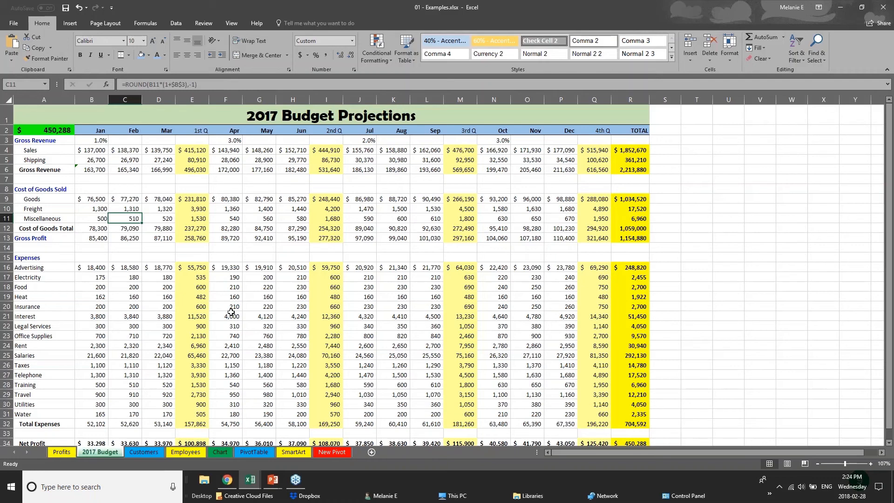
pyautogui.click(138, 168)
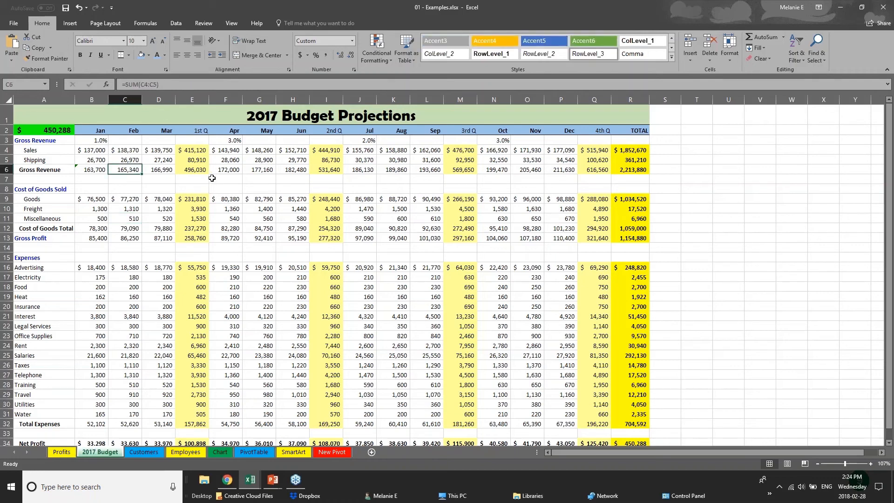
pyautogui.click(84, 151)
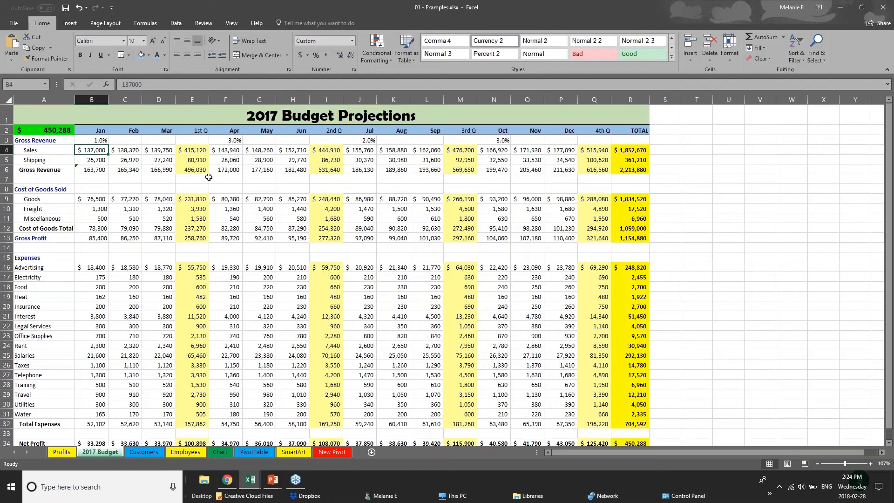
# Change the font of the "2017 Budget Projections" title text to Arial.
pyautogui.click(7, 114)
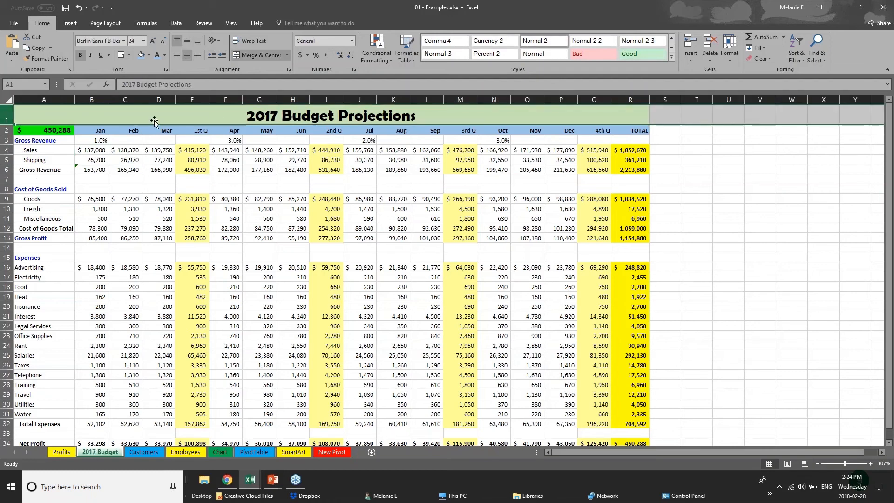
pyautogui.doubleClick(250, 116)
pyautogui.moveTo(250, 116); pyautogui.dragTo(417, 118)
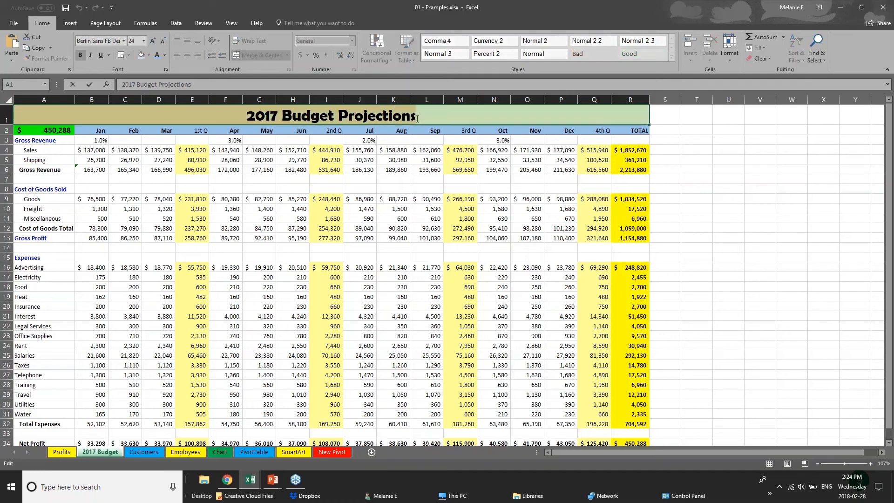
pyautogui.click(125, 41)
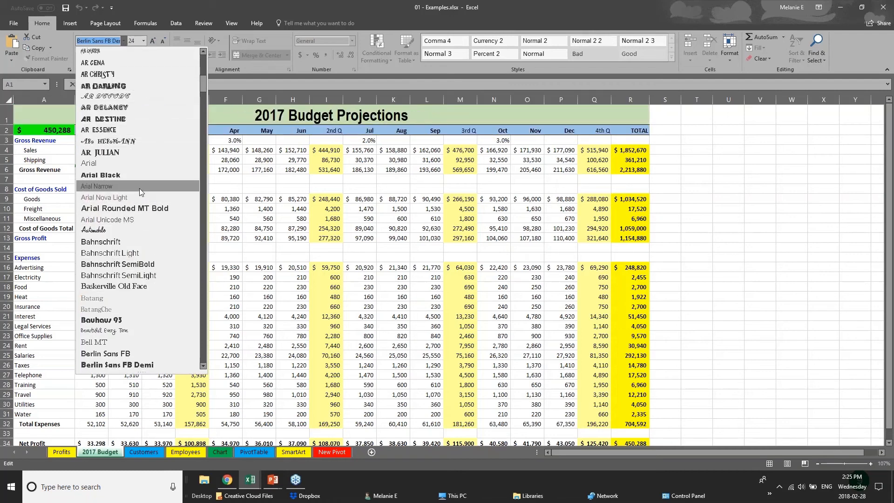
pyautogui.click(140, 164)
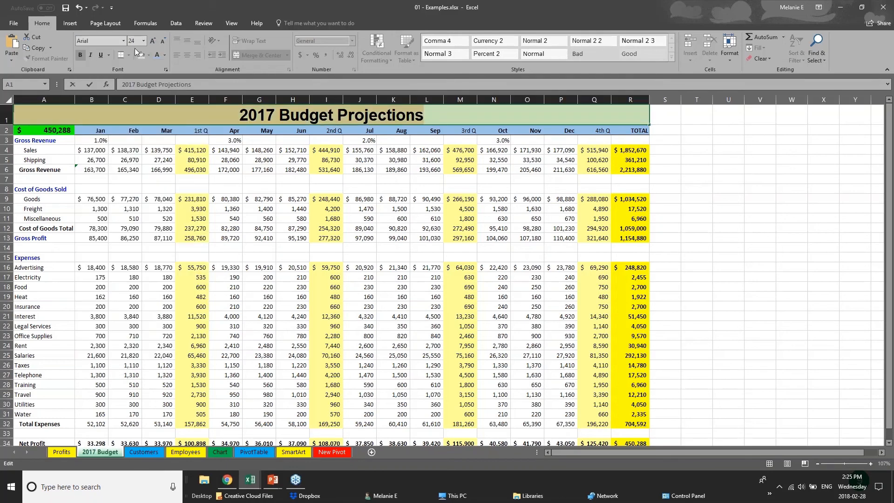
pyautogui.rightClick(317, 117)
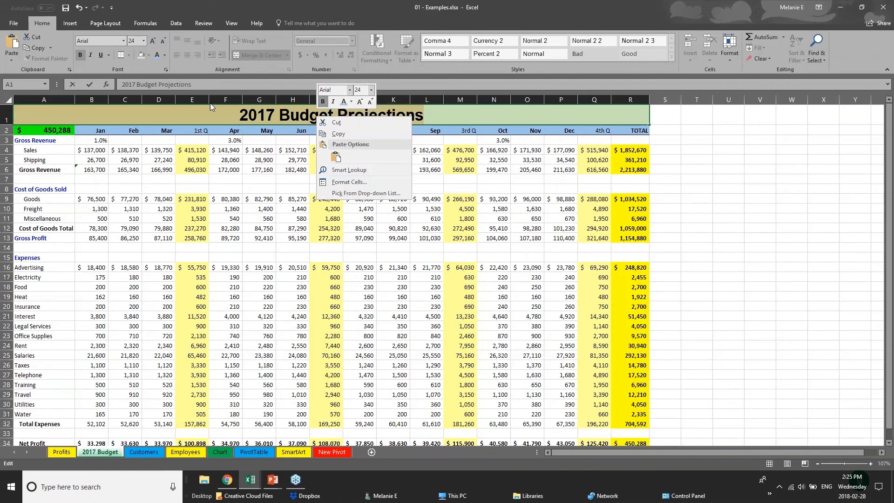
pyautogui.press('Escape')
pyautogui.click(219, 134)
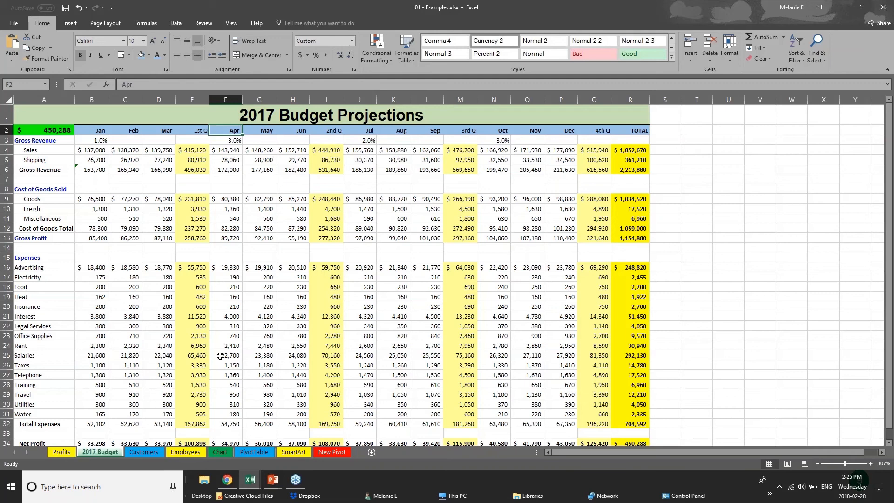
# Fill the Net Profit row A34:R34 with dark grey and make its text white.
pyautogui.click(236, 383)
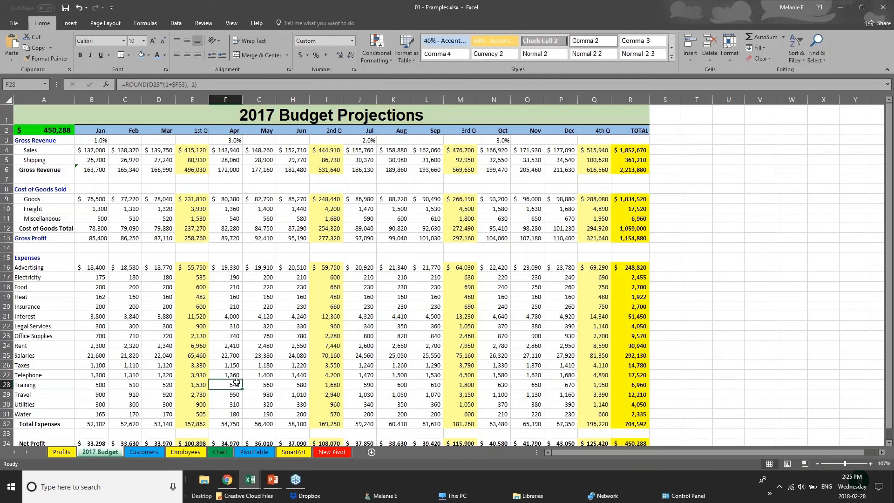
pyautogui.scroll(-3, 236, 381)
pyautogui.moveTo(632, 345); pyautogui.dragTo(14, 341)
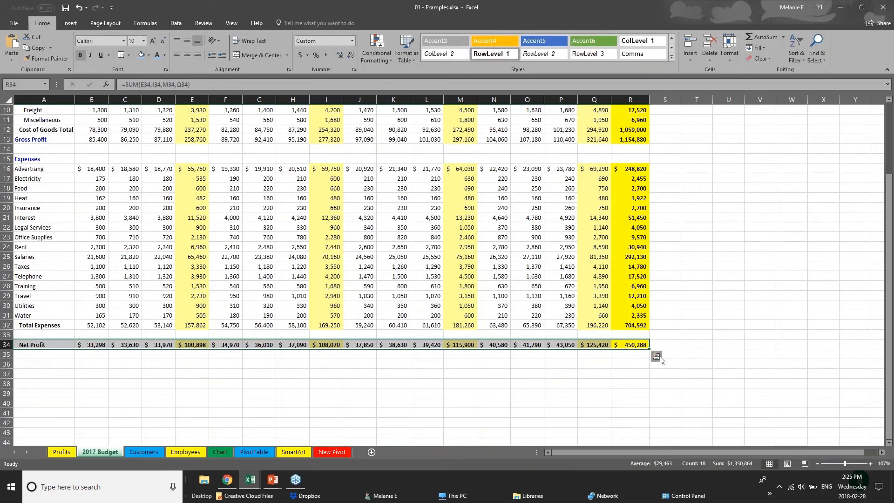
pyautogui.click(149, 55)
pyautogui.click(155, 99)
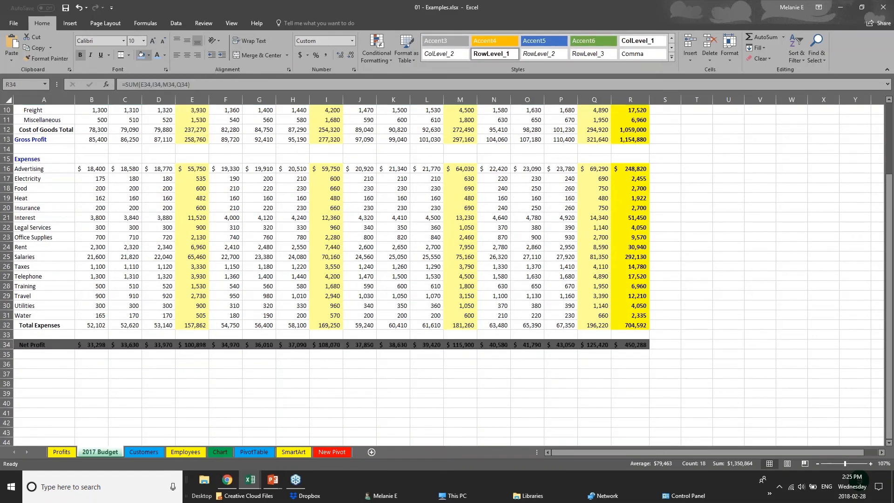
pyautogui.click(165, 56)
pyautogui.click(159, 87)
pyautogui.click(352, 366)
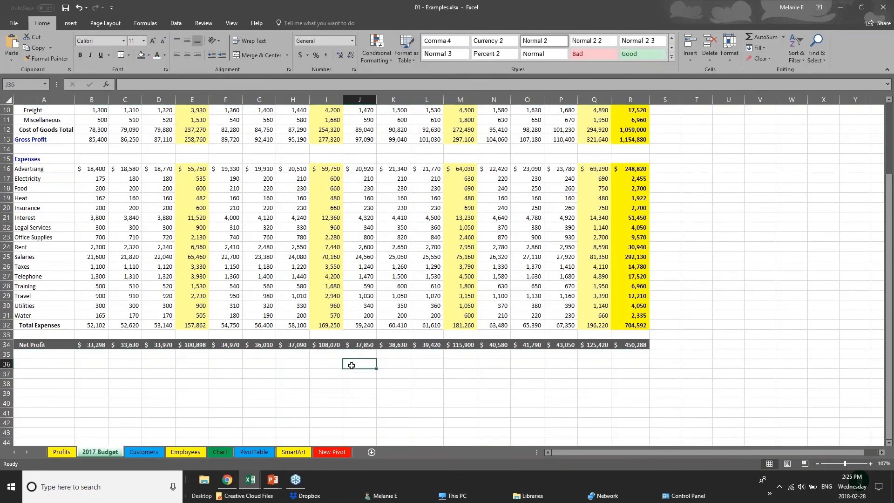
pyautogui.scroll(1, 352, 366)
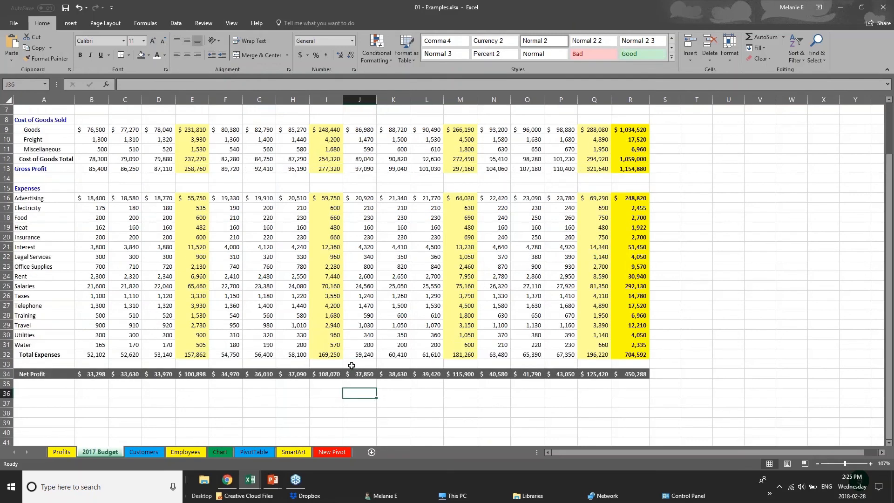
pyautogui.scroll(2, 352, 365)
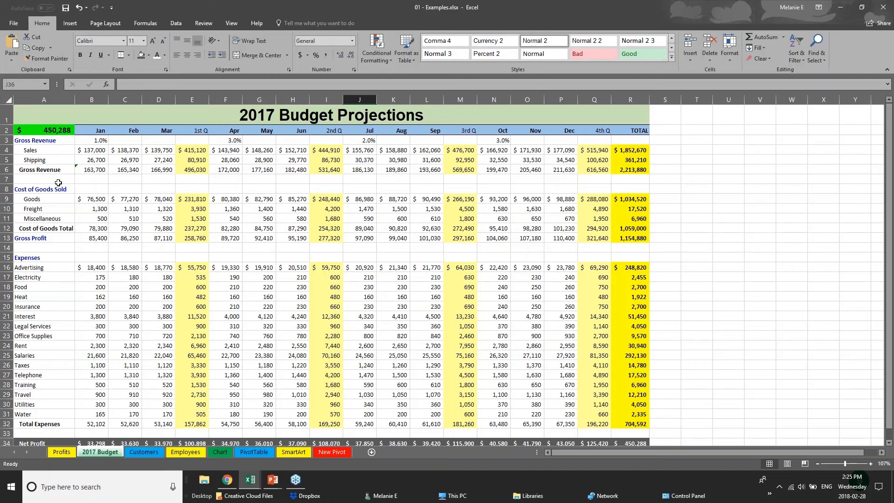
# View the Creating Charts slide in PowerPoint, and examine the USA and TOTAL rows of Annual Sales Data in Webinar Sample Workbook v1.xlsx.
pyautogui.click(273, 480)
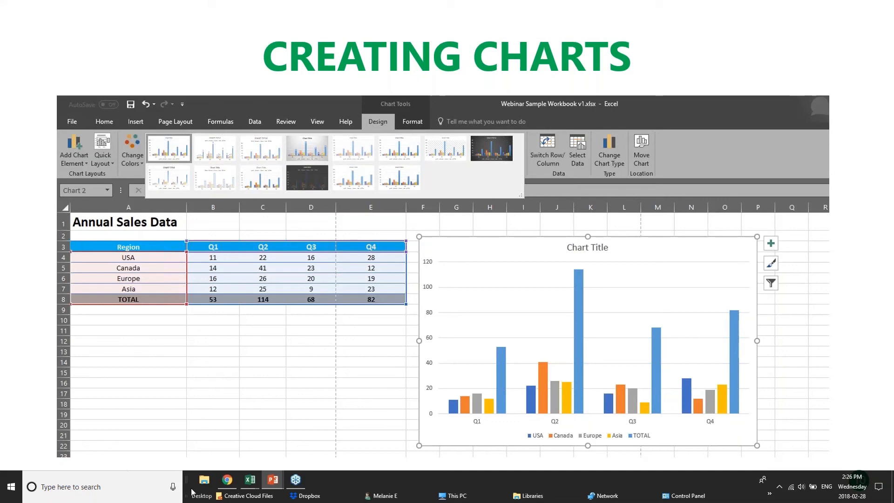
pyautogui.click(250, 480)
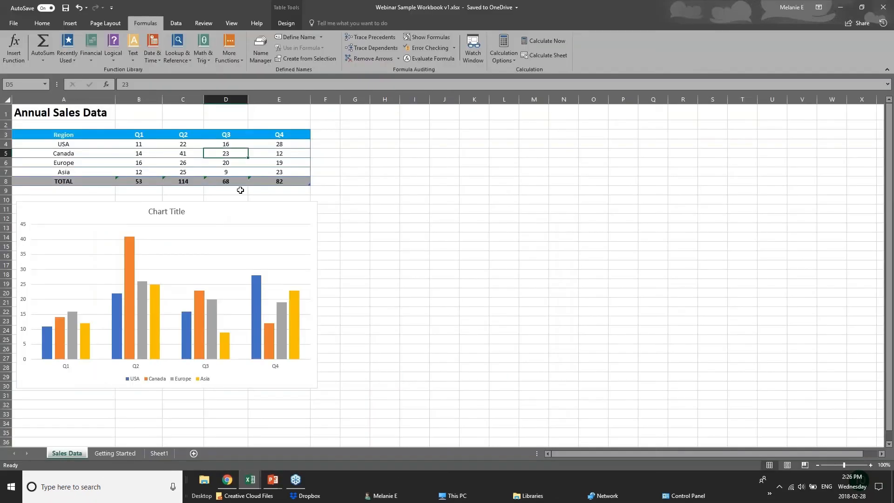
pyautogui.click(157, 145)
pyautogui.click(190, 146)
pyautogui.click(235, 145)
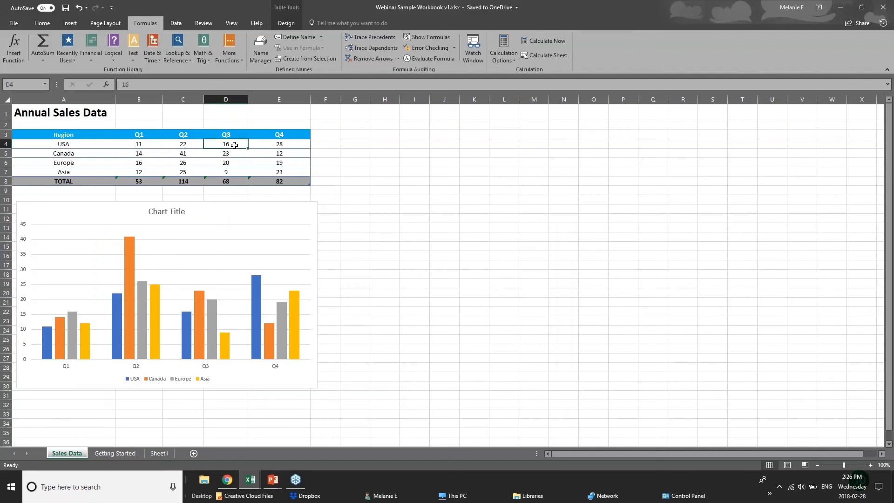
pyautogui.click(277, 140)
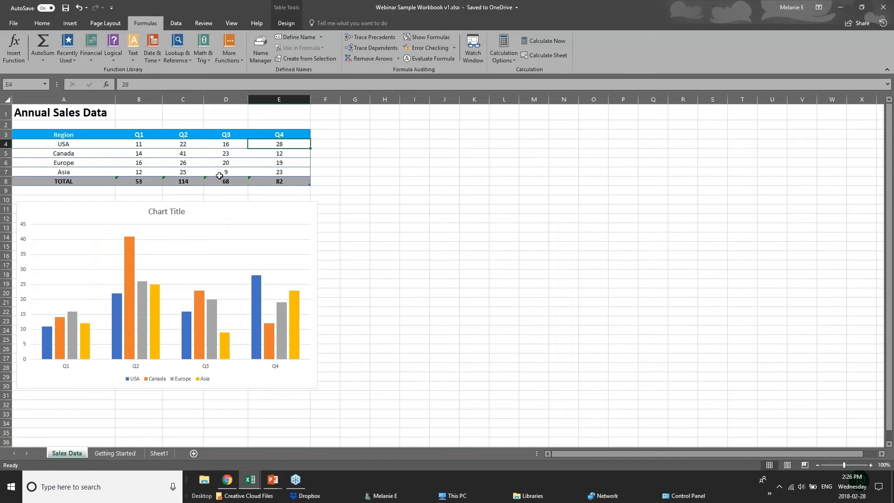
pyautogui.click(292, 181)
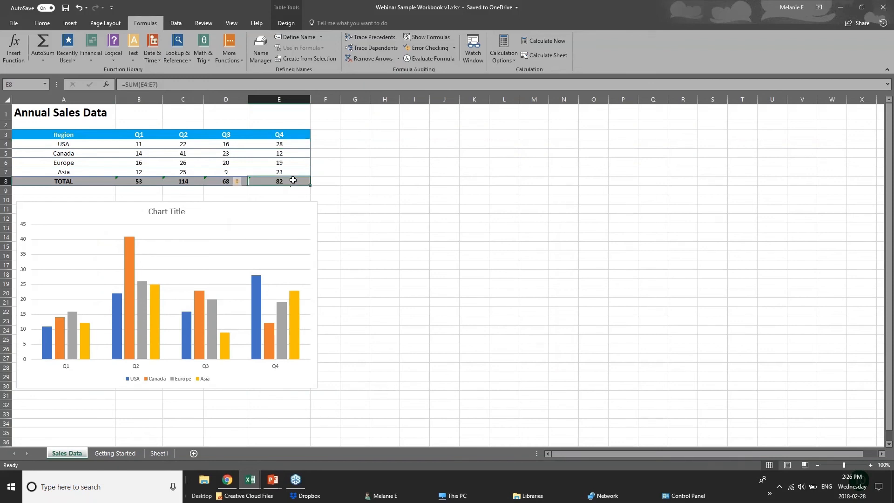
pyautogui.click(140, 181)
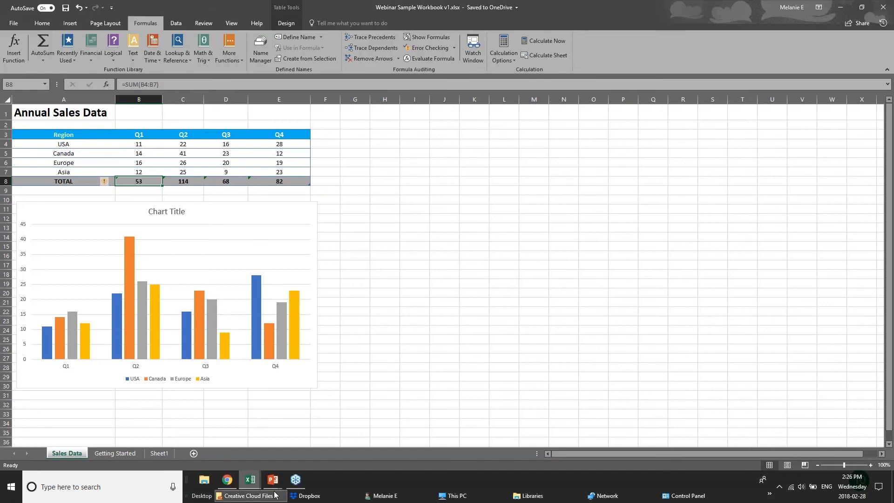
# Switch to the Chart sheet of the 01 - Examples.xlsx workbook and delete its Furniture Sales by Region chart.
pyautogui.click(247, 482)
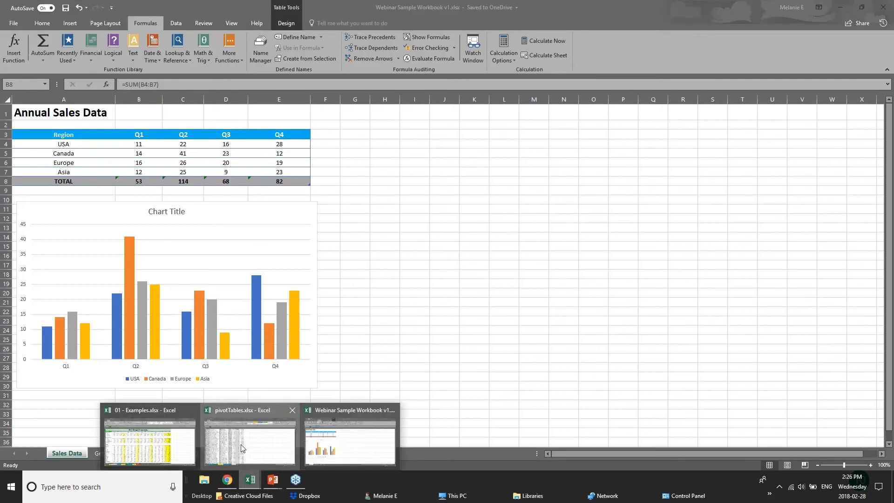
pyautogui.click(241, 448)
pyautogui.moveTo(250, 486)
pyautogui.click(194, 447)
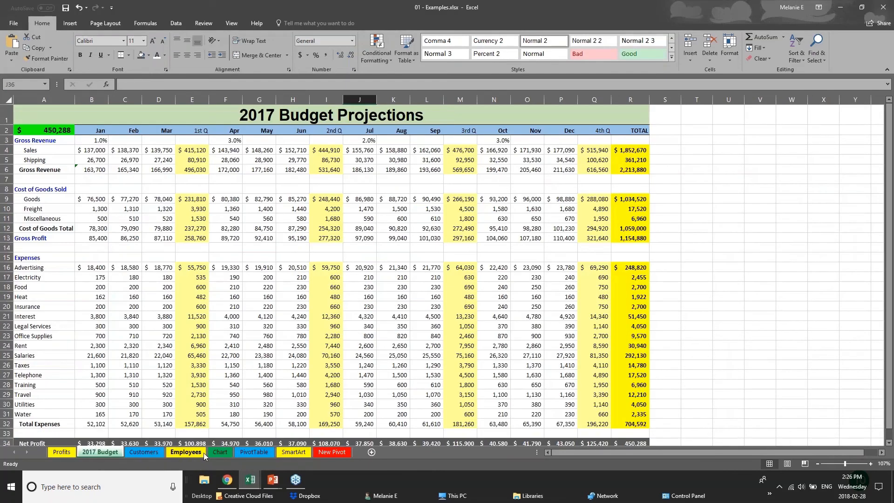
pyautogui.click(219, 451)
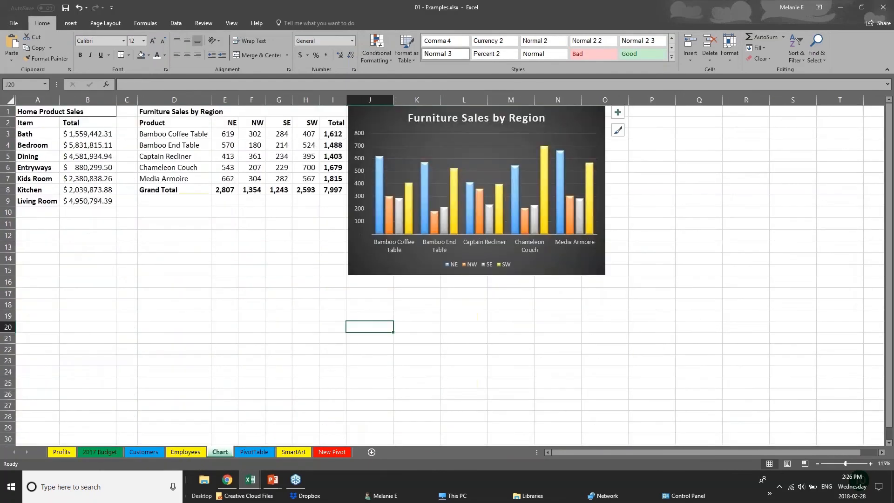
pyautogui.moveTo(605, 261); pyautogui.dragTo(723, 316)
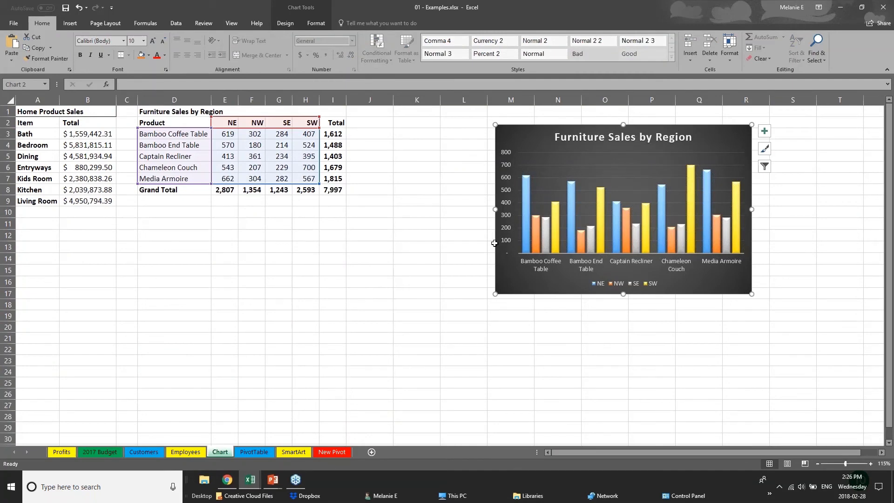
pyautogui.moveTo(577, 293); pyautogui.dragTo(676, 286)
pyautogui.press('Delete')
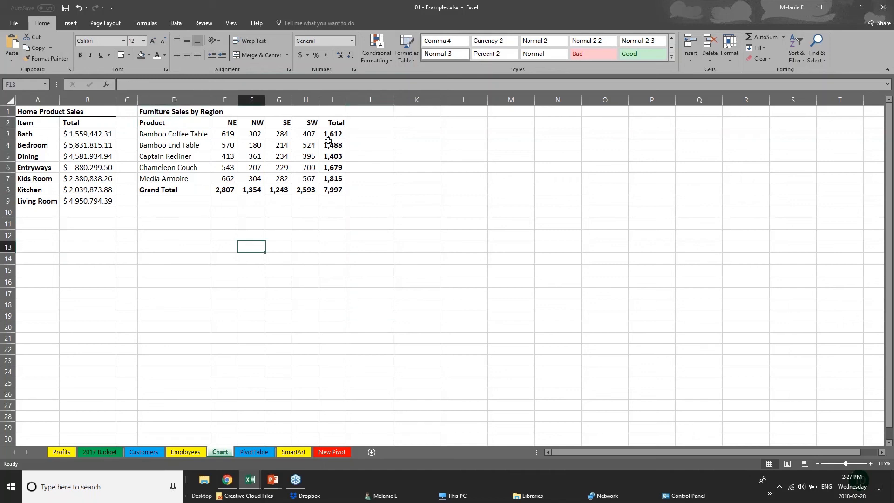
# Examine the Total column I3:I8 and the Grand Total row D8:I8 of the furniture sales table.
pyautogui.moveTo(331, 135); pyautogui.dragTo(338, 186)
pyautogui.moveTo(178, 189); pyautogui.dragTo(336, 190)
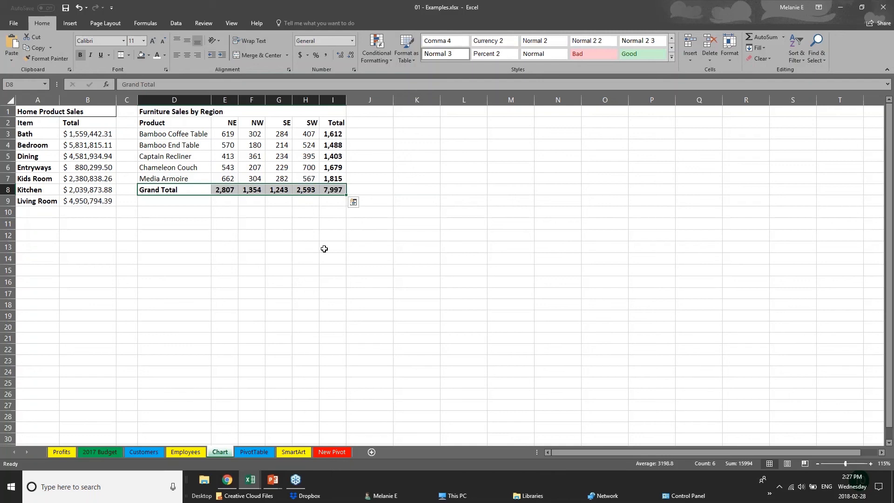
pyautogui.click(225, 237)
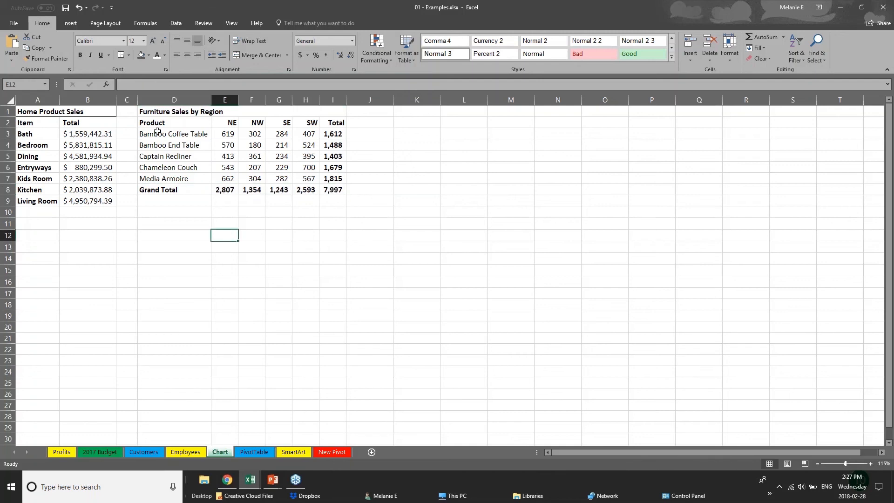
# Select the furniture sales data D2:H7 without its totals and open the recommended charts for it.
pyautogui.moveTo(157, 124); pyautogui.dragTo(316, 178)
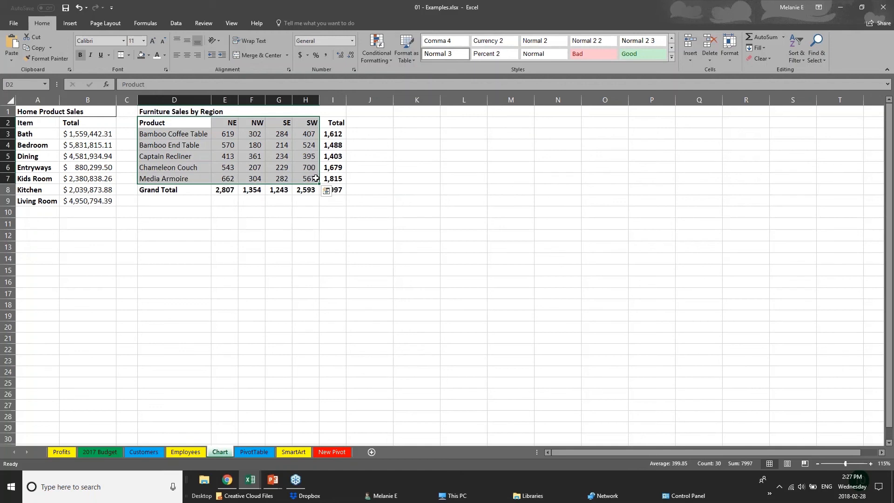
pyautogui.click(70, 24)
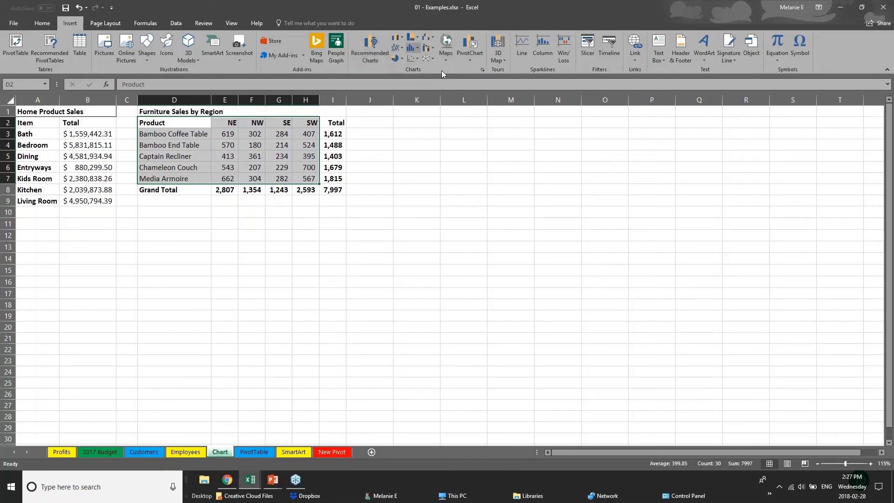
pyautogui.click(417, 38)
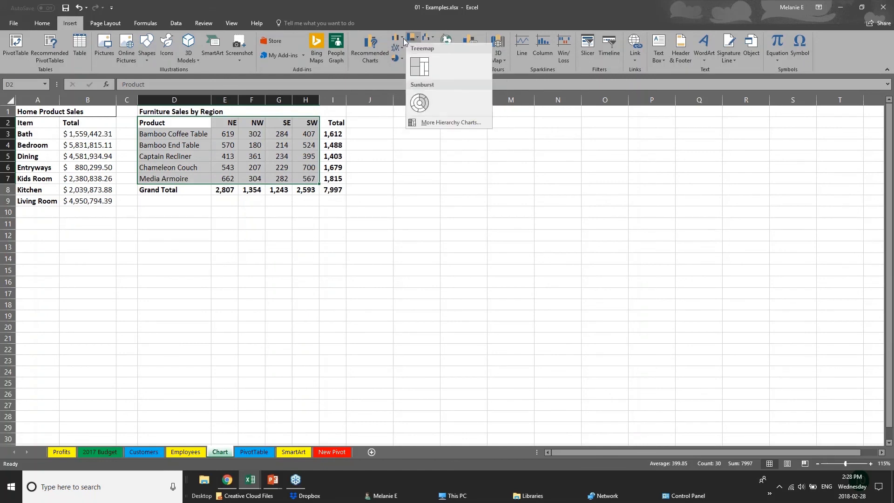
pyautogui.click(403, 38)
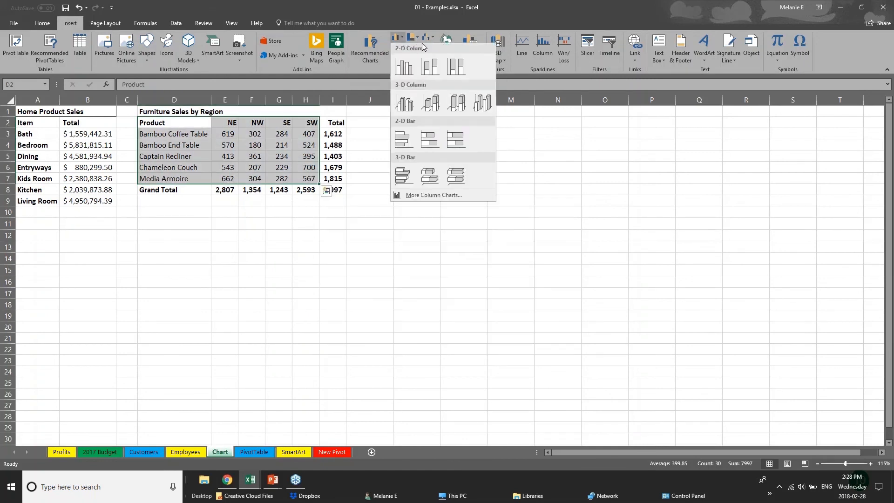
pyautogui.click(364, 51)
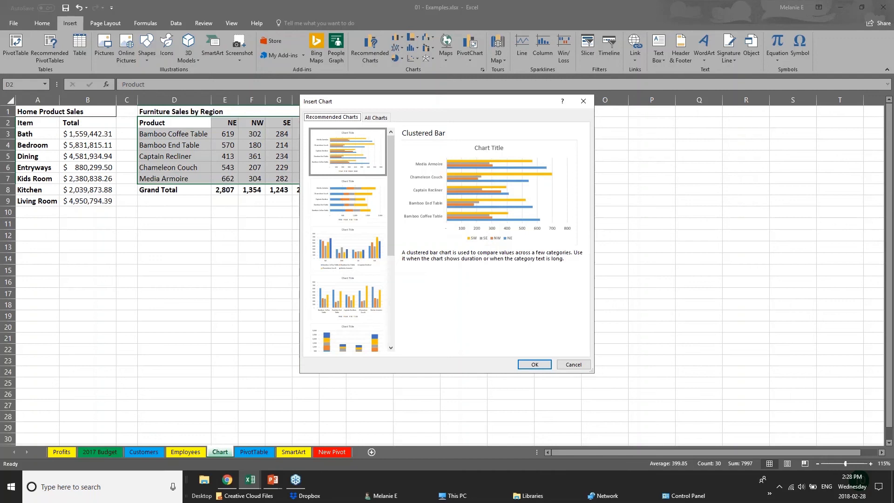
# Preview the recommended Clustered Column, Stacked Column and Stacked Bar charts for the furniture sales data.
pyautogui.click(350, 215)
pyautogui.click(360, 270)
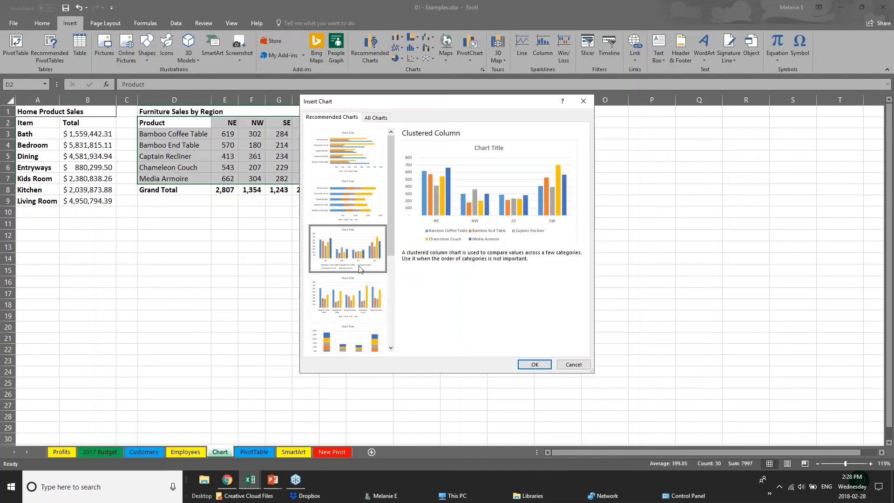
pyautogui.click(366, 298)
pyautogui.click(375, 345)
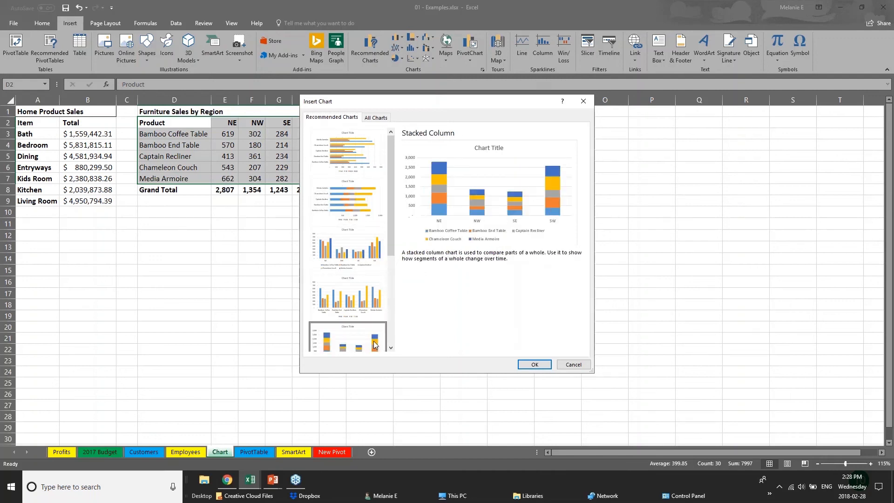
pyautogui.moveTo(390, 231); pyautogui.dragTo(400, 325)
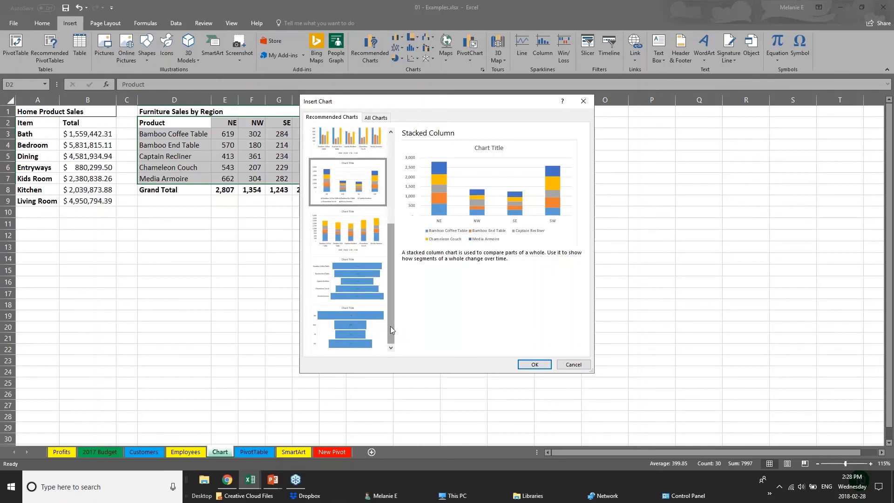
pyautogui.moveTo(389, 308); pyautogui.dragTo(379, 158)
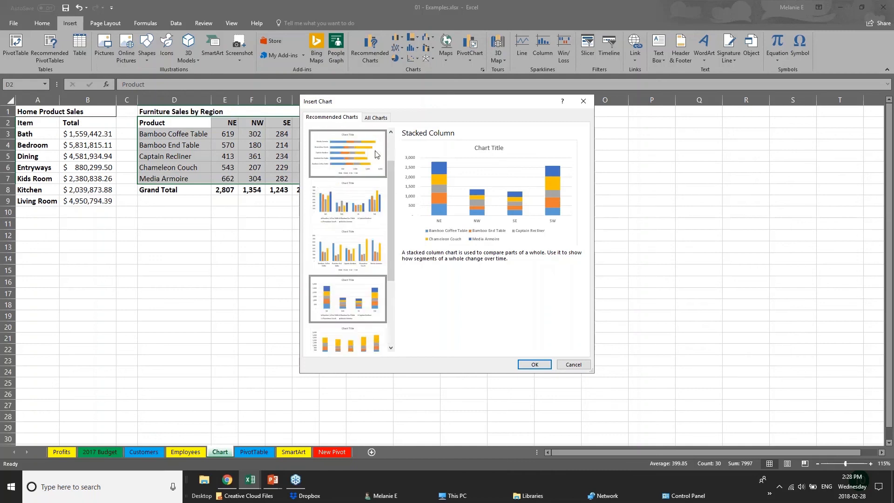
pyautogui.click(377, 155)
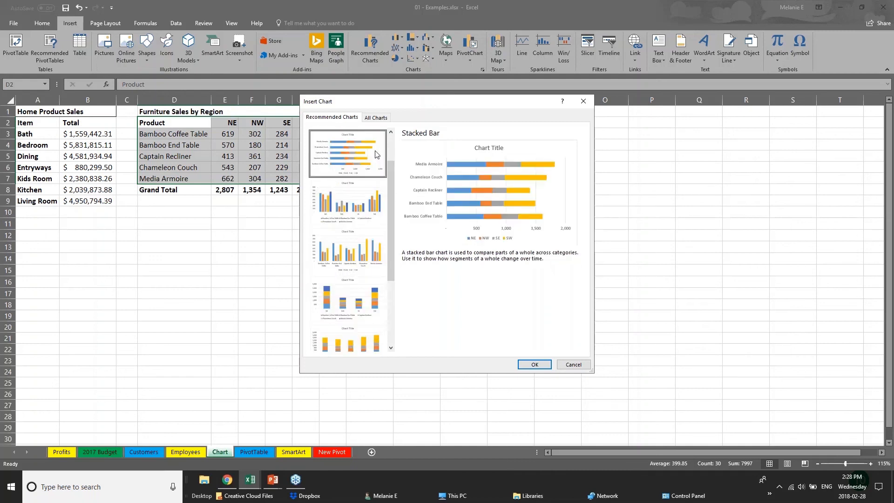
pyautogui.moveTo(392, 172); pyautogui.dragTo(394, 143)
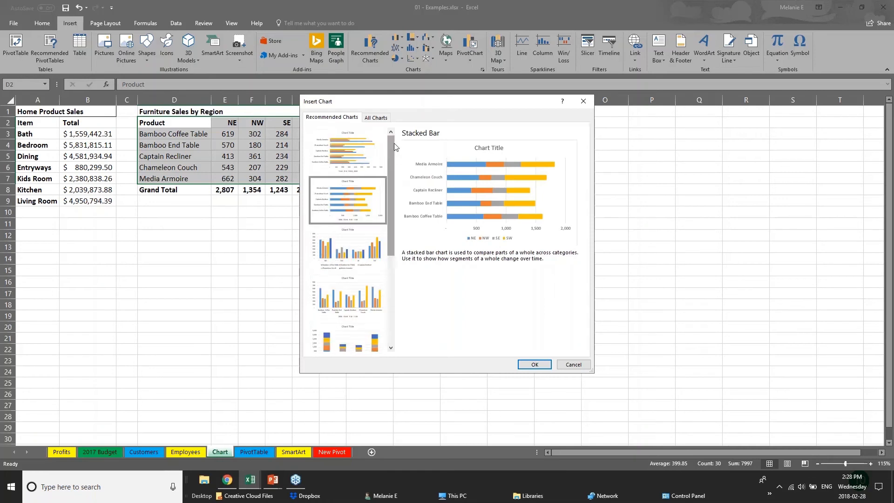
# Insert the recommended Clustered Bar chart and place it beside the furniture sales table, enlarged to cover about J2:R23.
pyautogui.click(339, 154)
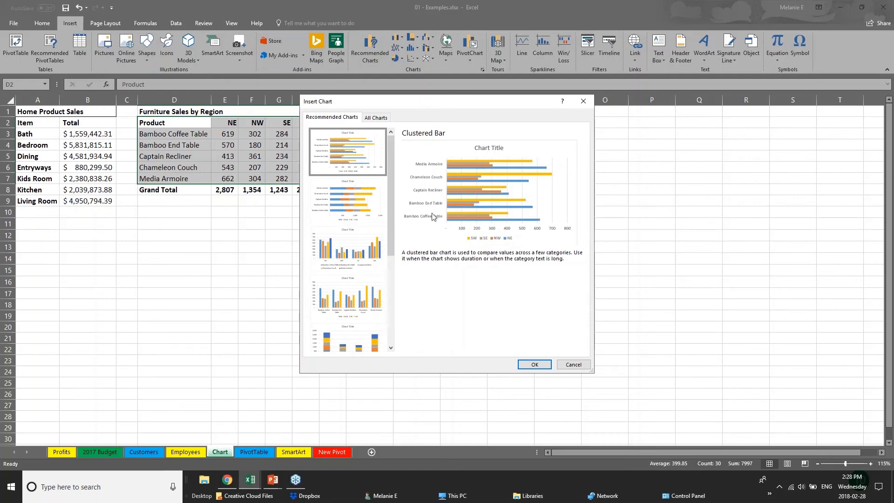
pyautogui.click(534, 365)
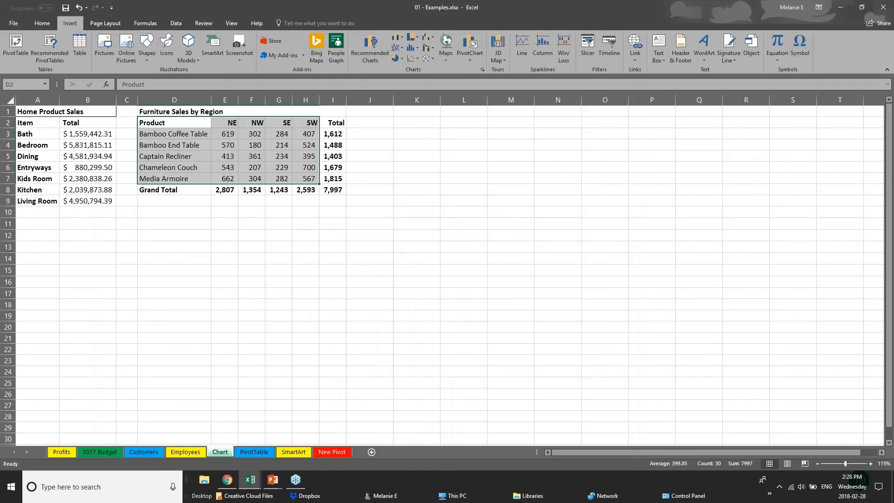
pyautogui.moveTo(446, 211); pyautogui.dragTo(487, 137)
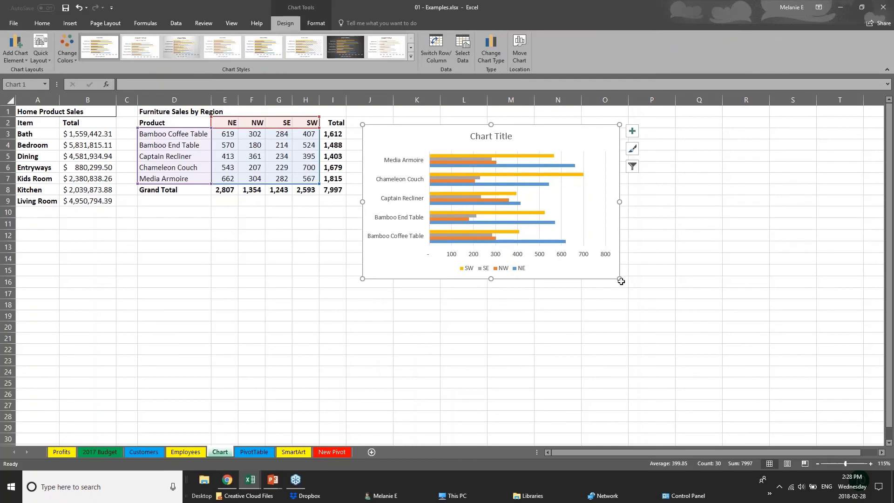
pyautogui.moveTo(620, 279); pyautogui.dragTo(739, 364)
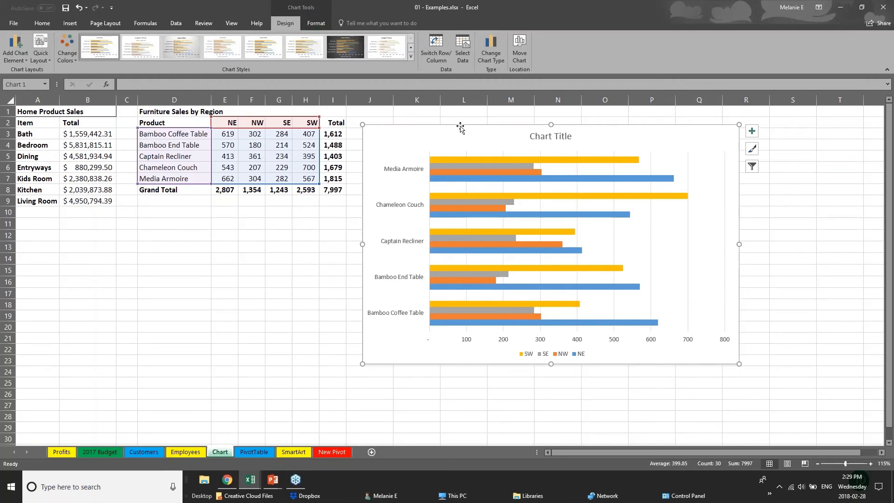
pyautogui.click(234, 324)
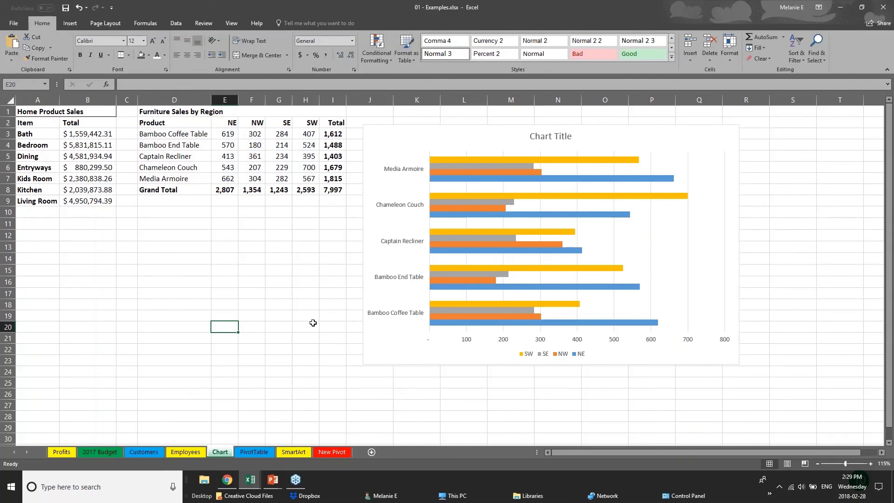
# Change the bar chart's colours to the Colorful palette that starts with green, blue and gold.
pyautogui.click(412, 361)
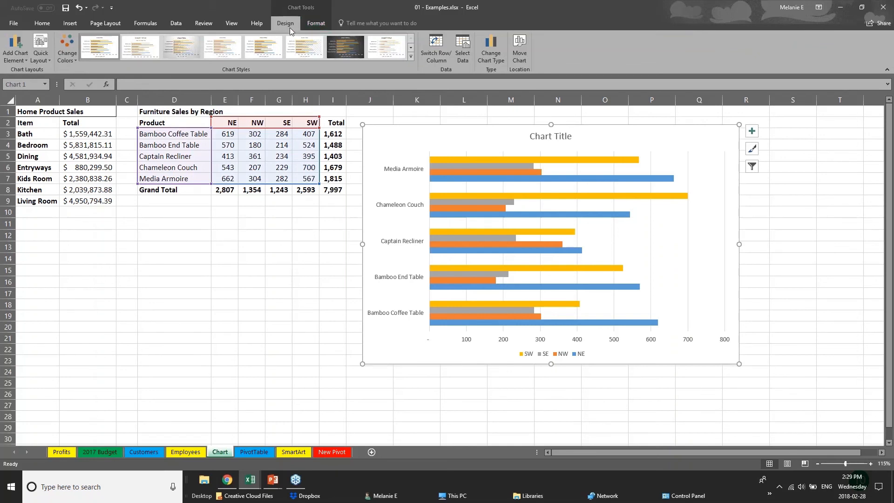
pyautogui.click(67, 49)
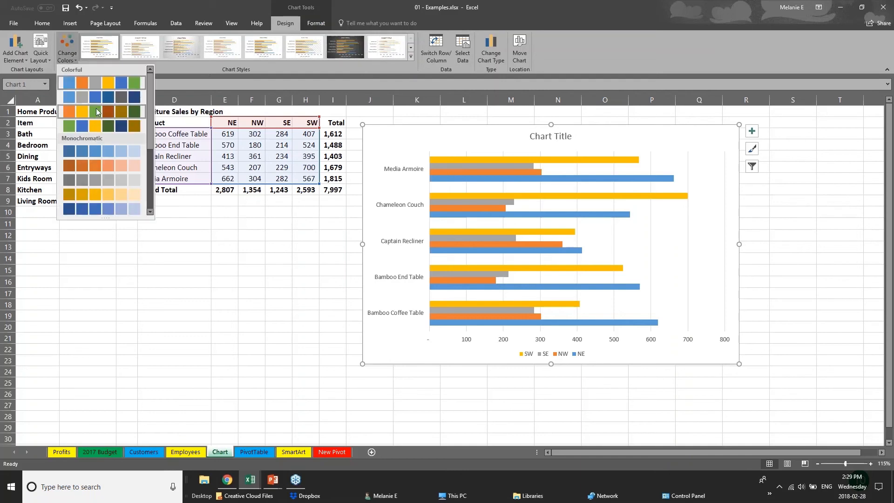
pyautogui.click(99, 124)
pyautogui.click(100, 168)
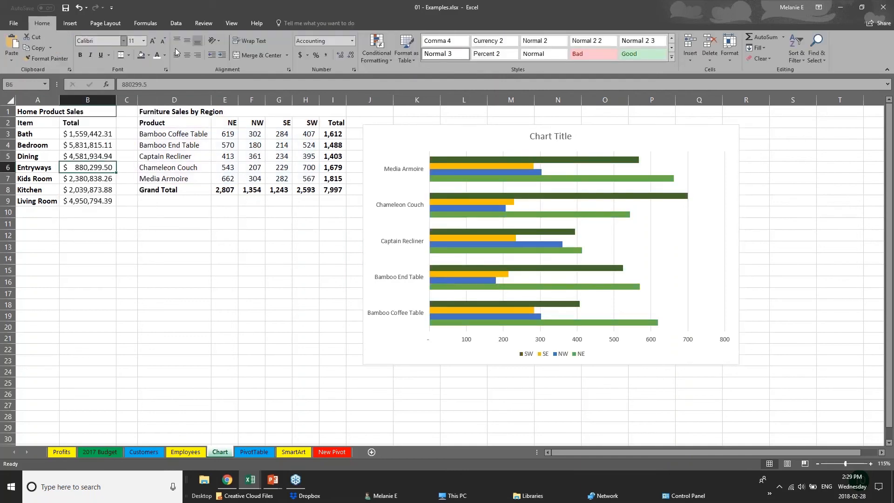
# Try the orange Monochromatic palette on the chart, and restore the green, blue and gold Colorful palette.
pyautogui.click(466, 173)
pyautogui.click(67, 49)
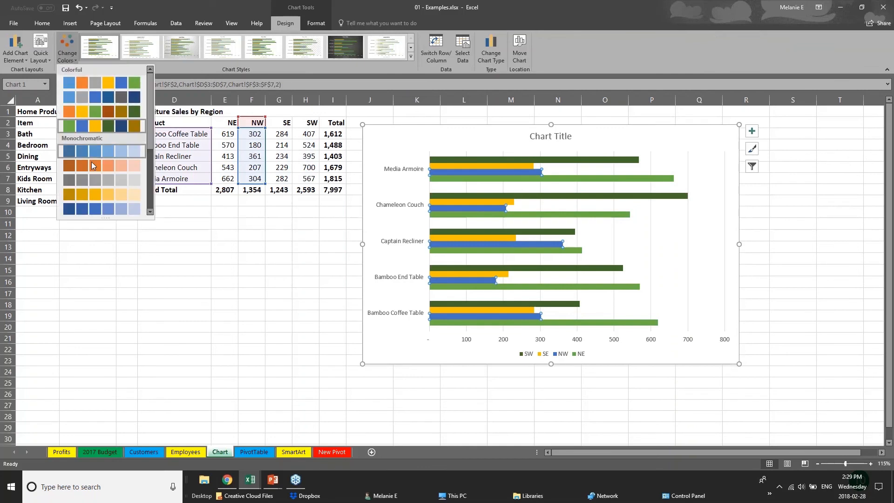
pyautogui.click(92, 164)
pyautogui.click(68, 50)
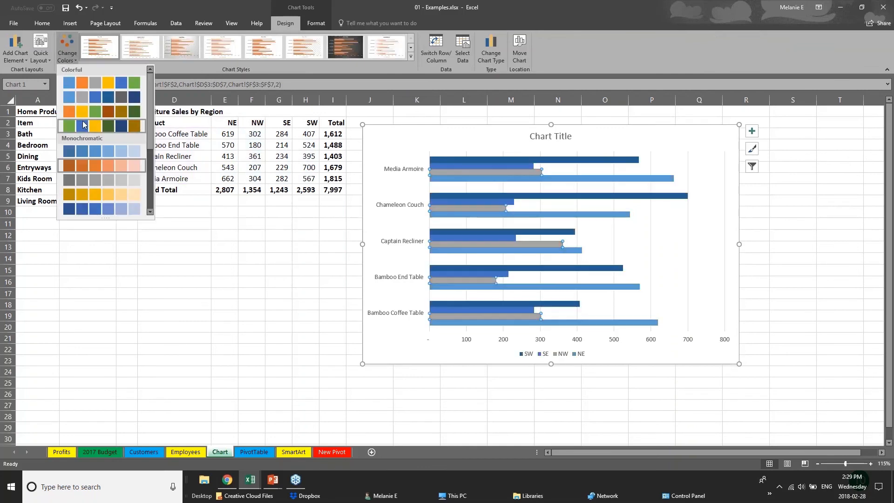
pyautogui.click(83, 126)
# Try the third and fifth chart styles, and apply the eighth style with fading gradient bars and an uppercase title.
pyautogui.click(413, 57)
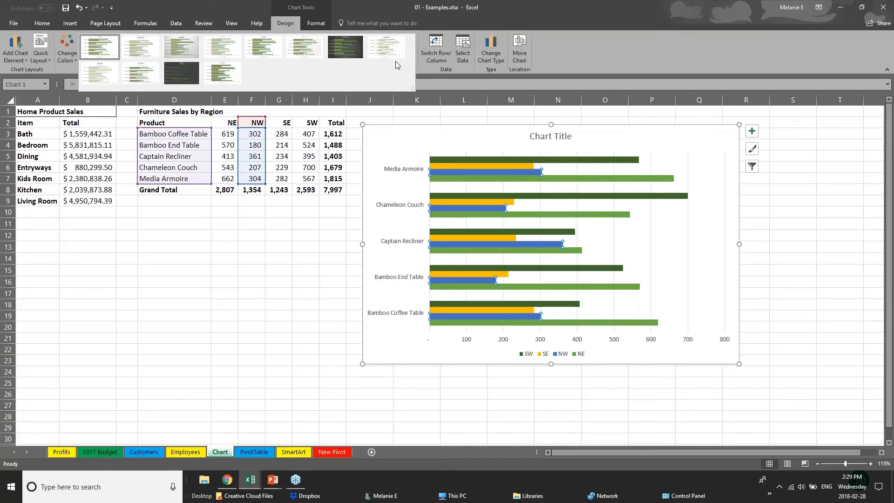
pyautogui.click(181, 47)
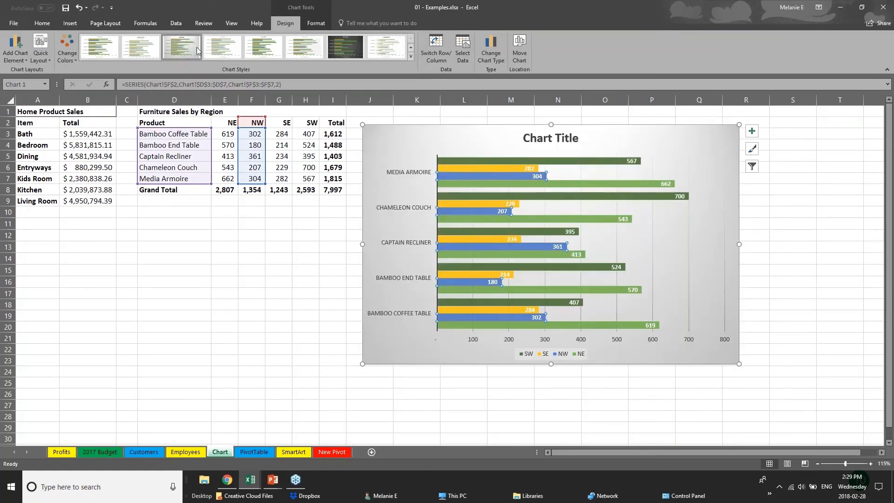
pyautogui.click(266, 49)
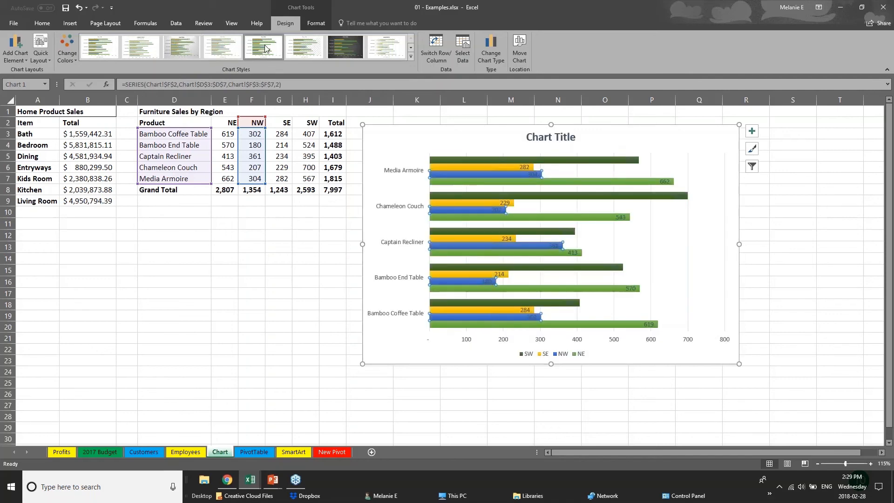
pyautogui.click(388, 49)
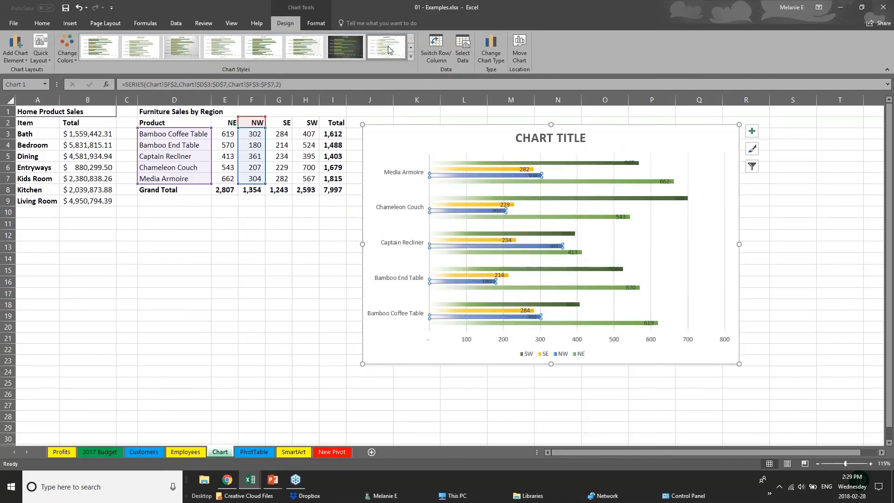
pyautogui.click(411, 56)
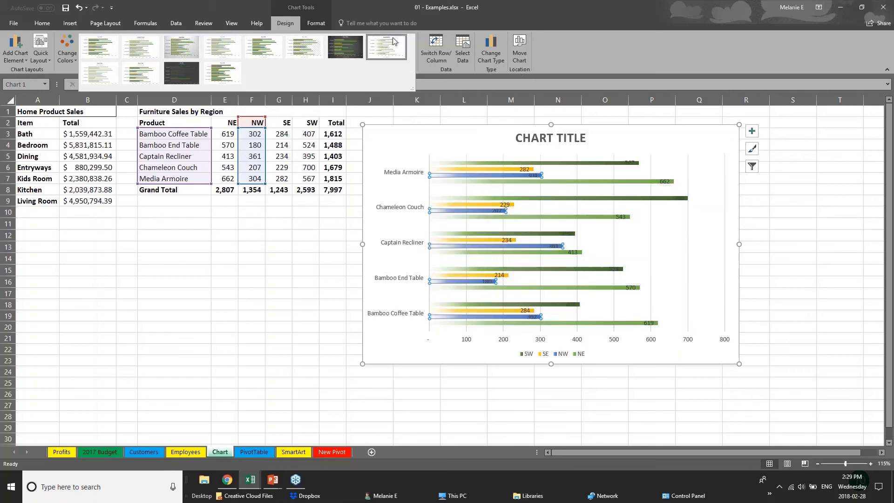
# Fill the bars of the SW series in the chart with dark orange.
pyautogui.click(317, 23)
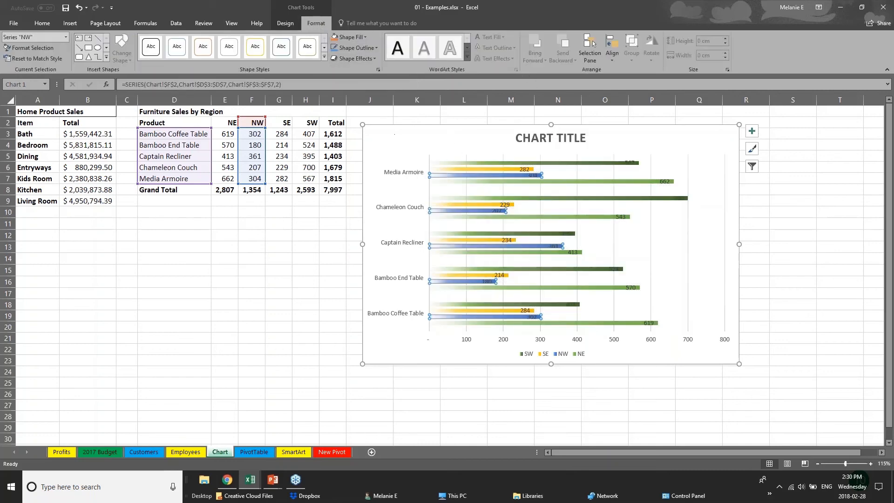
pyautogui.click(474, 169)
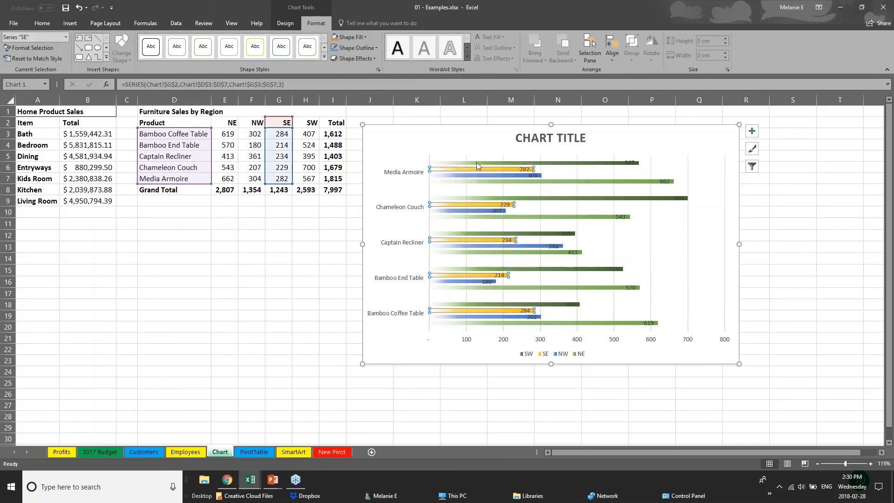
pyautogui.click(477, 163)
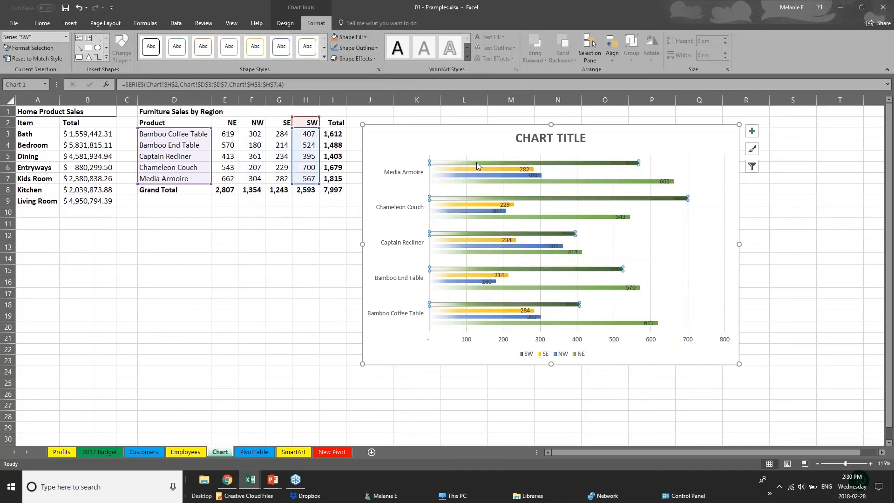
pyautogui.click(349, 36)
pyautogui.click(374, 97)
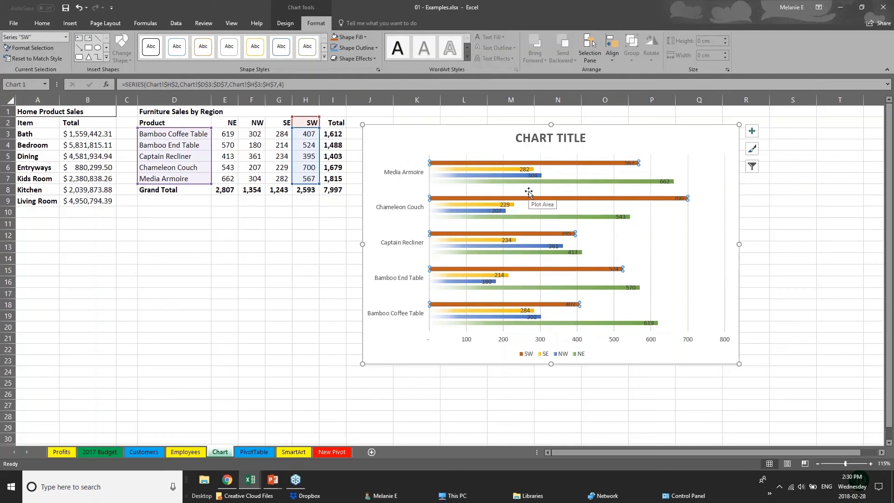
# Replace the placeholder chart title with SALES DATA.
pyautogui.click(536, 138)
pyautogui.moveTo(515, 138); pyautogui.dragTo(592, 142)
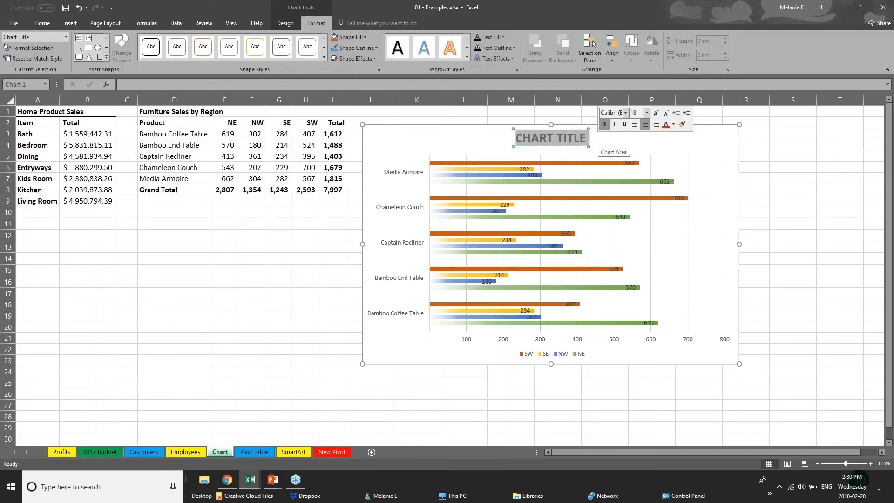
pyautogui.write('SALES D')
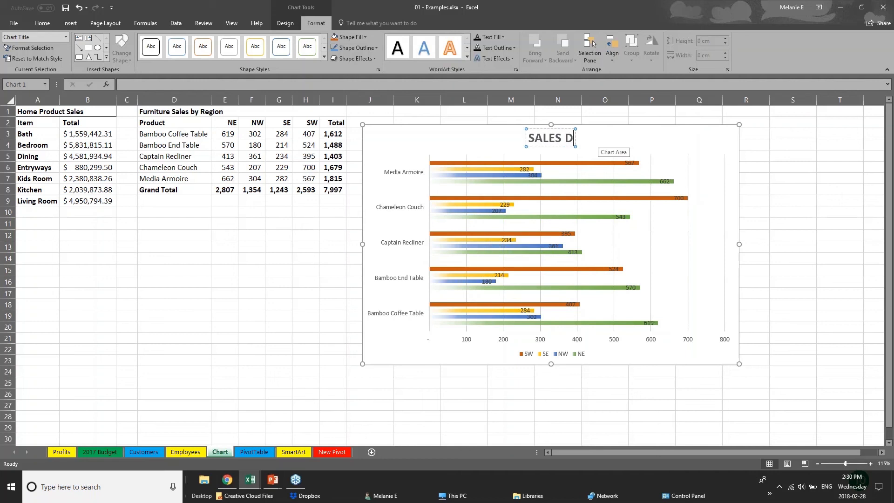
pyautogui.write('ATA')
# Increase the font size of the product names on the chart's vertical category axis to 10.
pyautogui.click(469, 342)
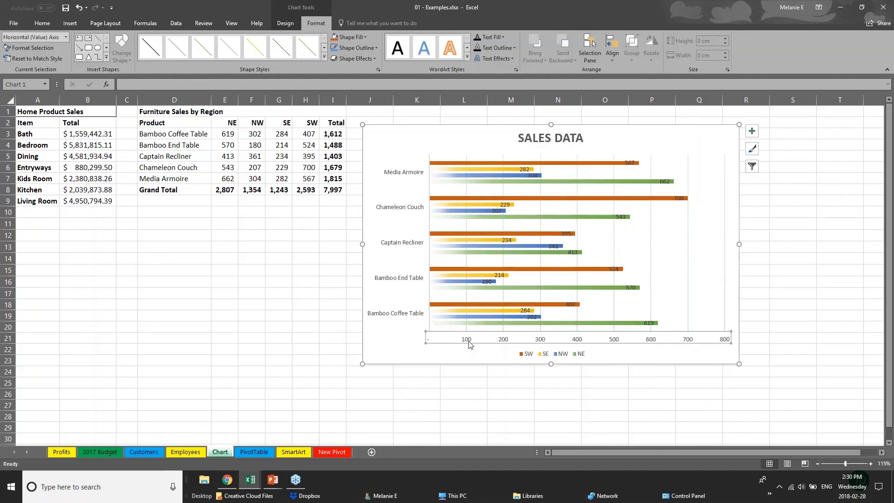
pyautogui.click(422, 280)
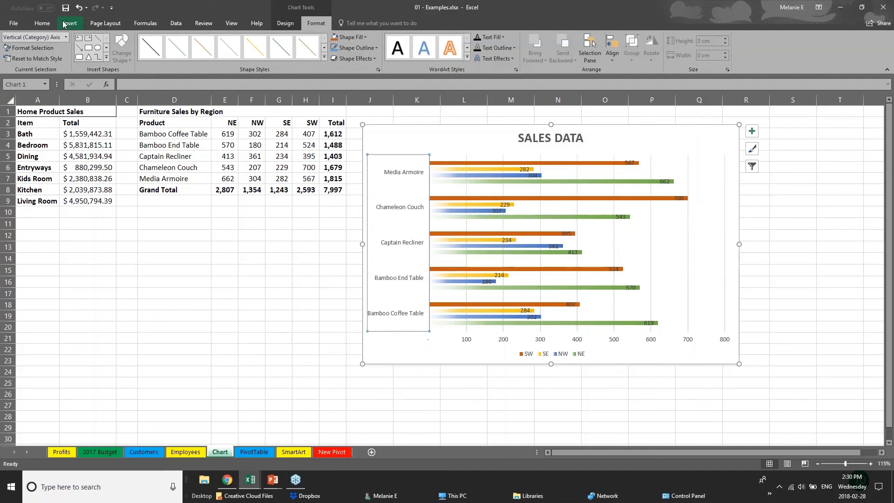
pyautogui.click(42, 22)
pyautogui.click(153, 41)
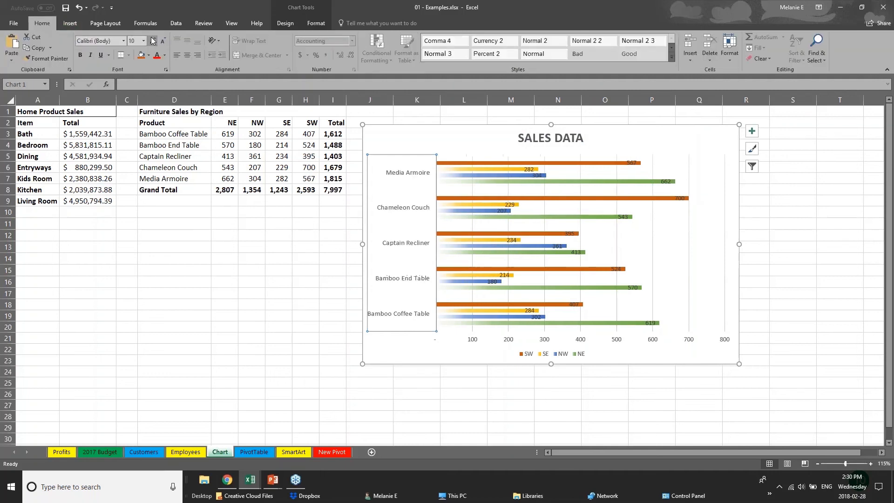
# Move the Chameleon Couch data label of the SW series out past the end of its bar.
pyautogui.click(484, 342)
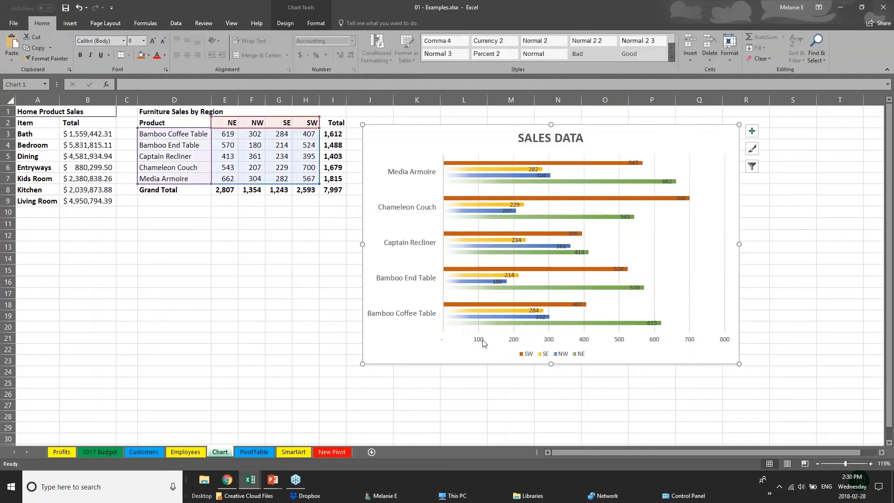
pyautogui.click(482, 343)
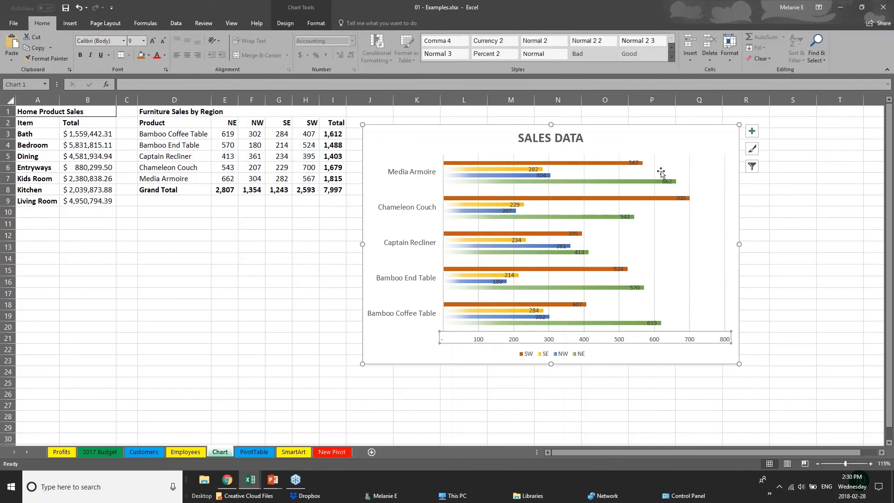
pyautogui.click(680, 199)
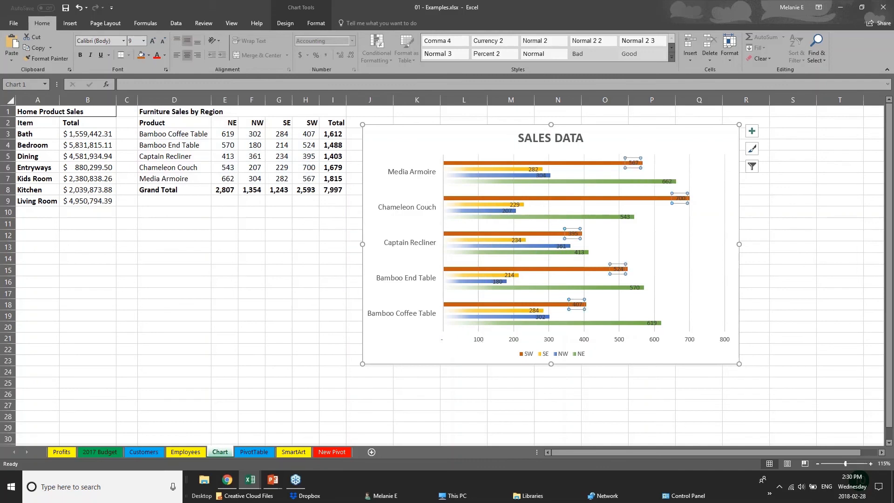
pyautogui.click(681, 200)
pyautogui.moveTo(681, 200); pyautogui.dragTo(701, 199)
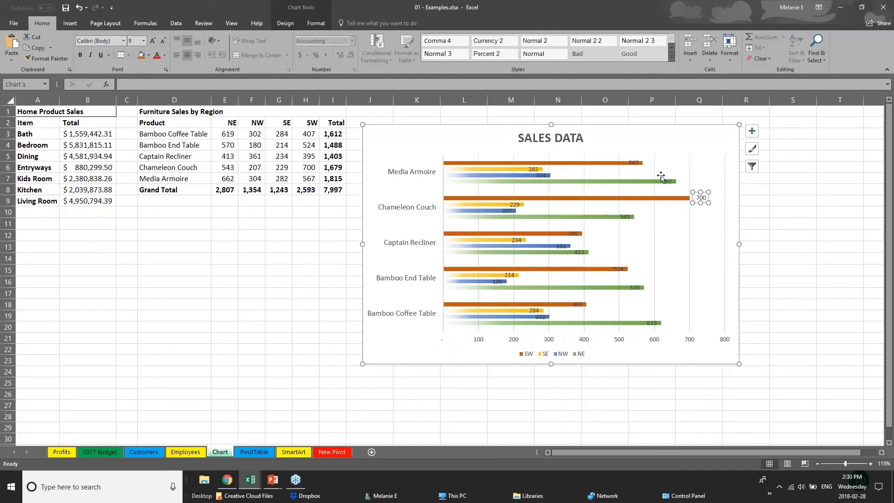
# Delete the horizontal value axis from the SALES DATA chart.
pyautogui.click(636, 165)
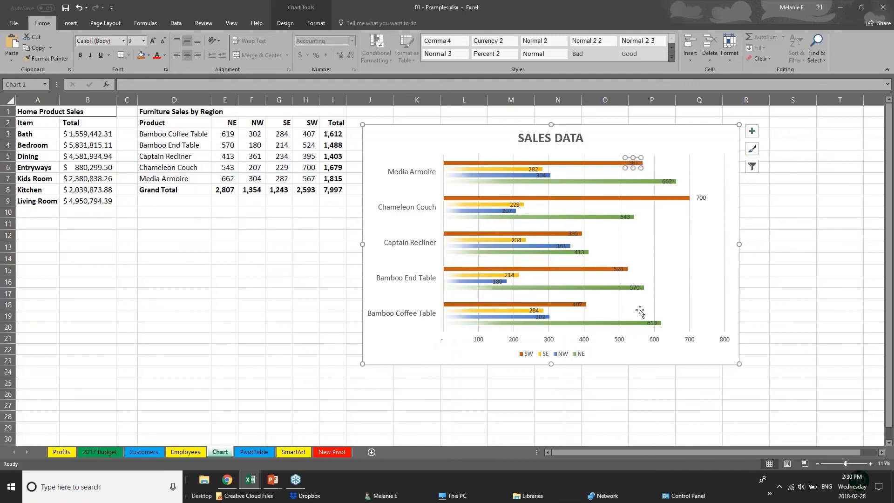
pyautogui.click(582, 344)
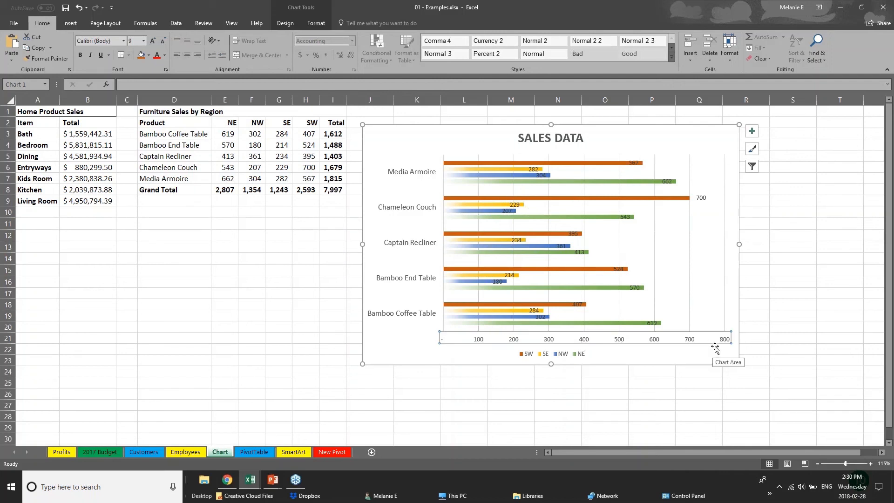
pyautogui.press('Delete')
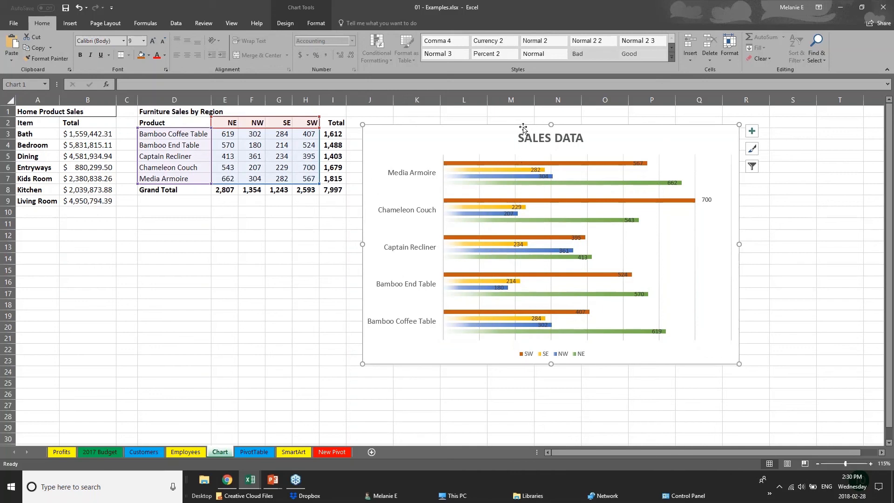
# Check the chart's design and formatting tools and the source cells behind its SW, SE and NW series.
pyautogui.click(285, 23)
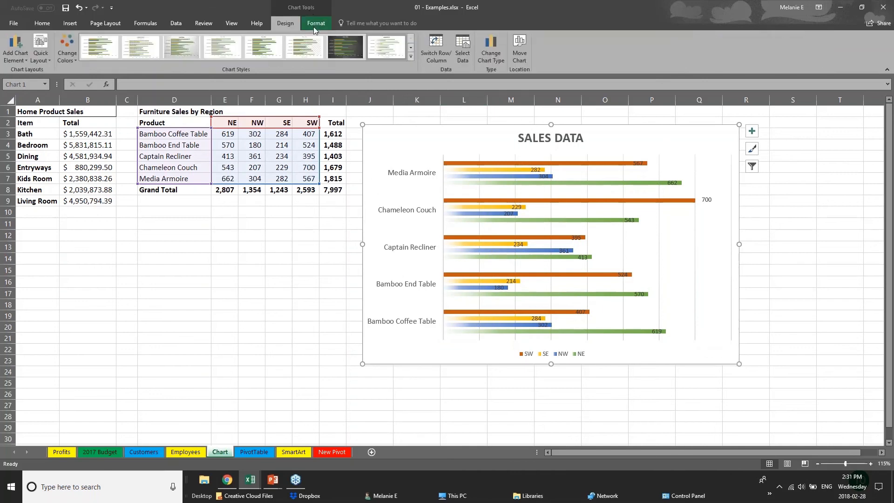
pyautogui.click(317, 24)
pyautogui.click(298, 24)
pyautogui.click(282, 134)
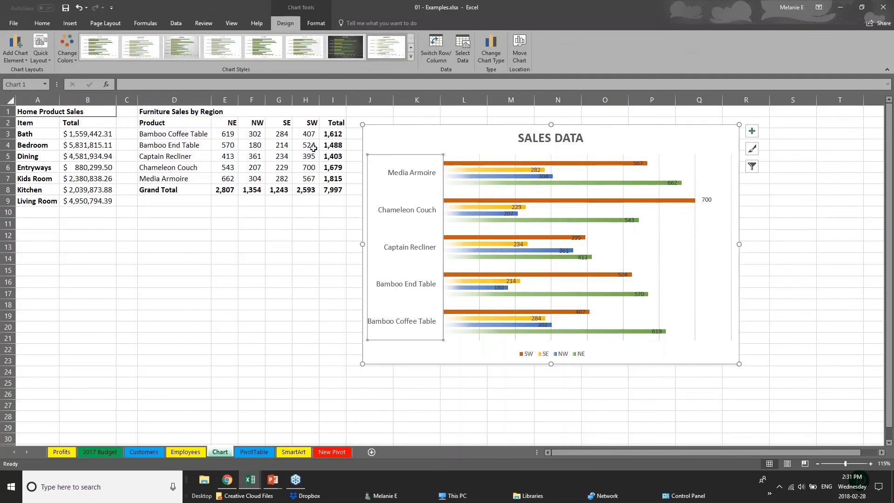
pyautogui.click(502, 163)
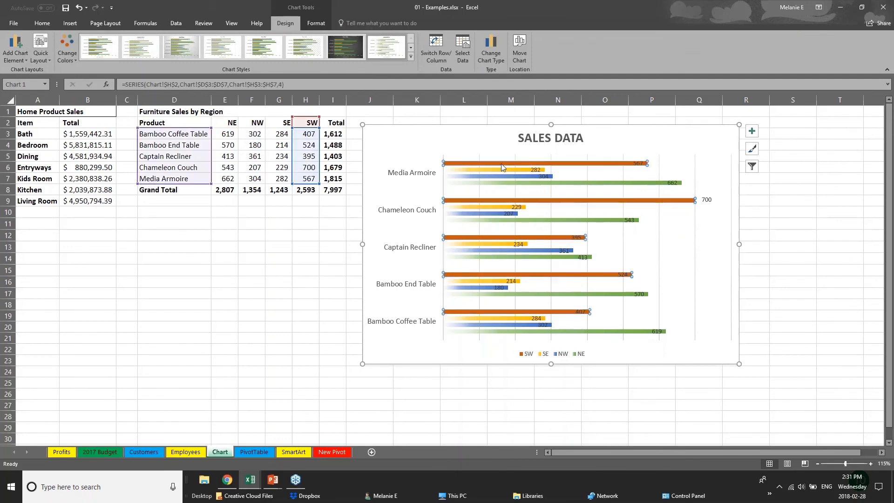
pyautogui.click(504, 170)
pyautogui.click(515, 178)
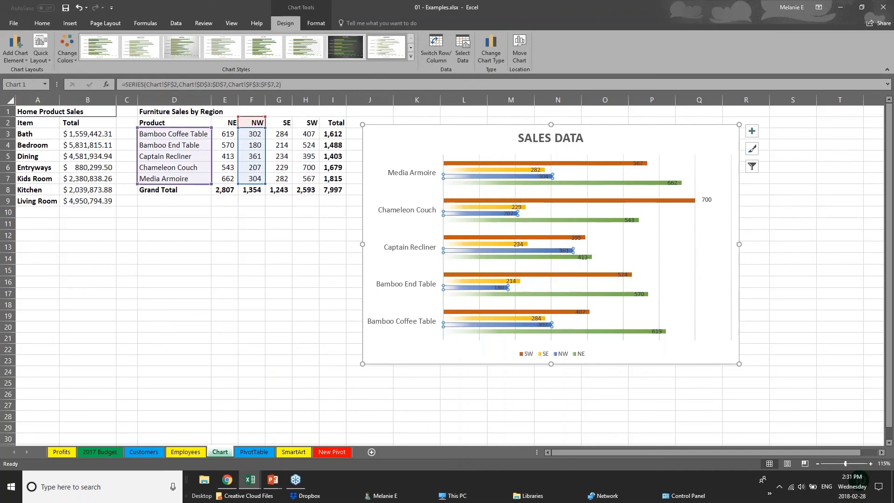
# Change the NW sales figure for Bamboo End Table in cell F4 to 181.
pyautogui.click(256, 145)
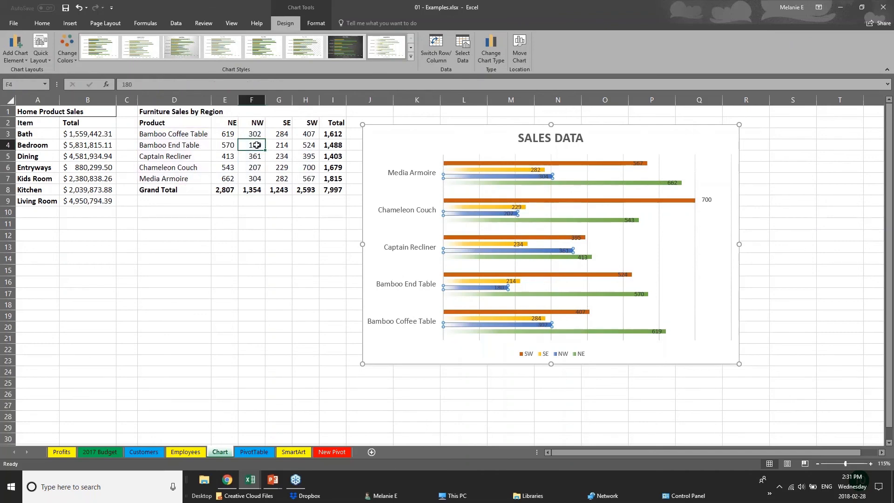
pyautogui.write('1')
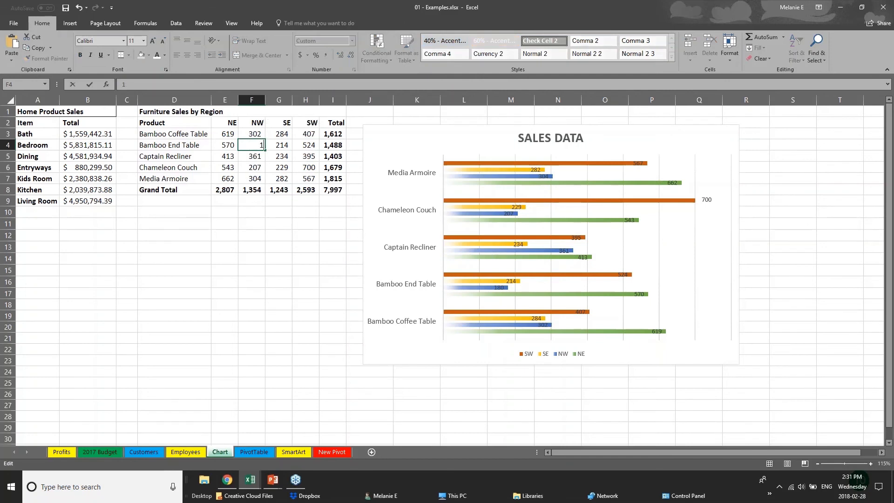
pyautogui.write('81')
pyautogui.press('Return')
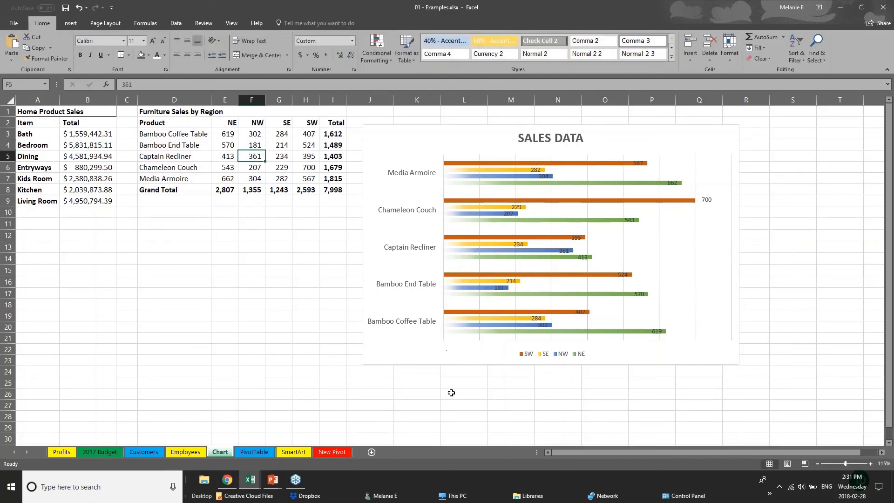
# Switch to the PowerPoint slide show and advance to the Creating Tables slide.
pyautogui.click(274, 482)
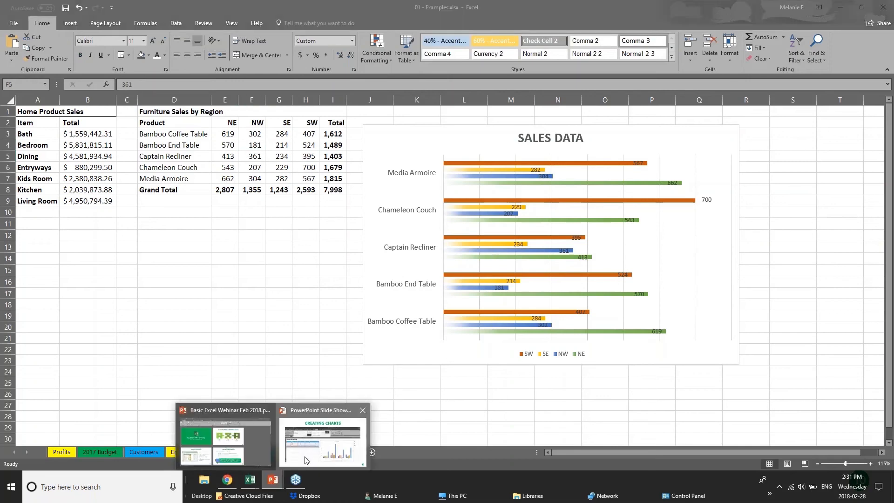
pyautogui.click(316, 441)
pyautogui.press('Right')
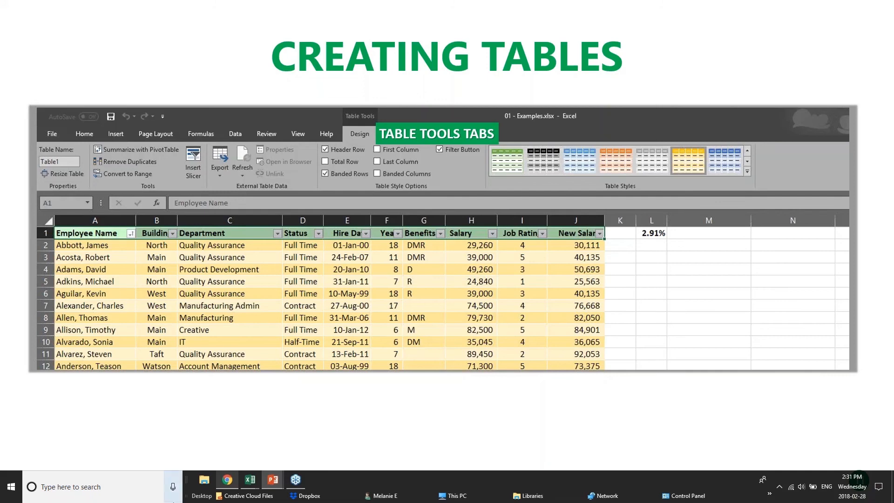
# Switch to Excel and open the Customers sheet of the 01 - Examples workbook.
pyautogui.moveTo(245, 490)
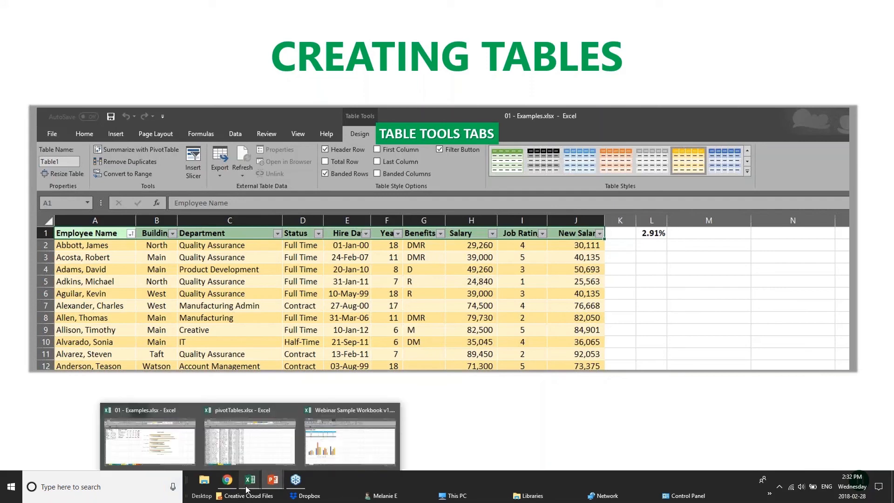
pyautogui.click(350, 441)
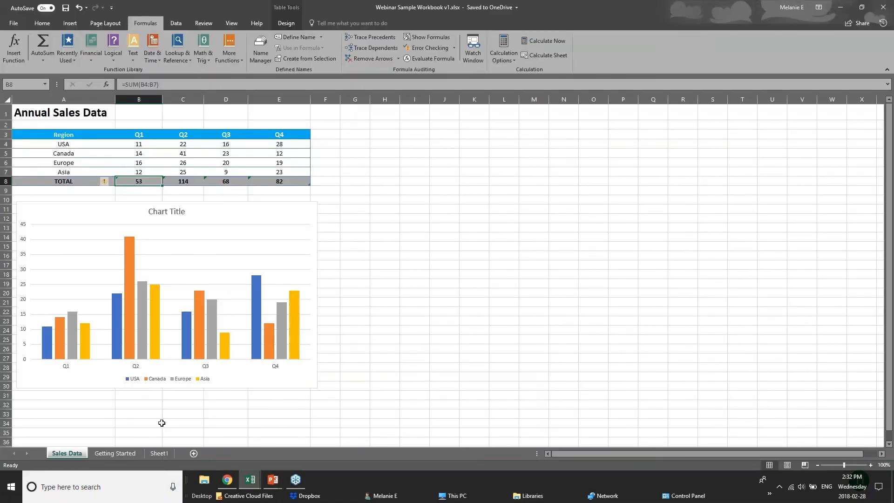
pyautogui.moveTo(250, 482)
pyautogui.click(210, 450)
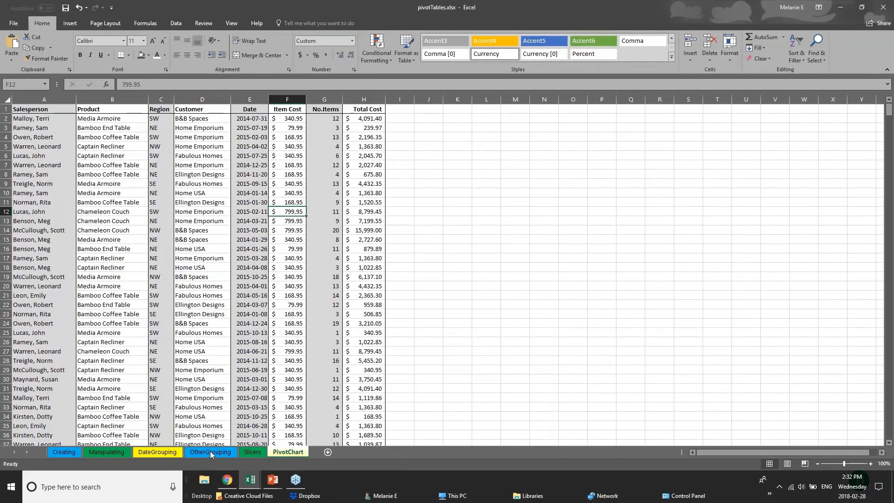
pyautogui.click(261, 454)
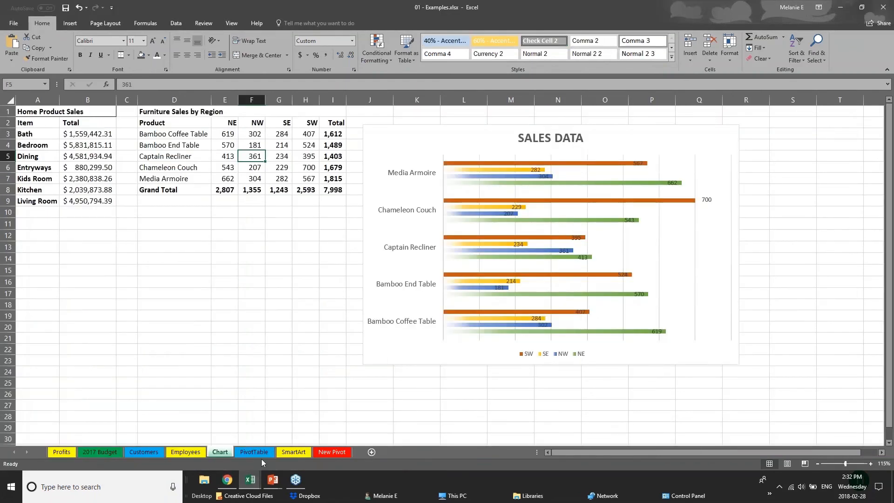
pyautogui.click(144, 451)
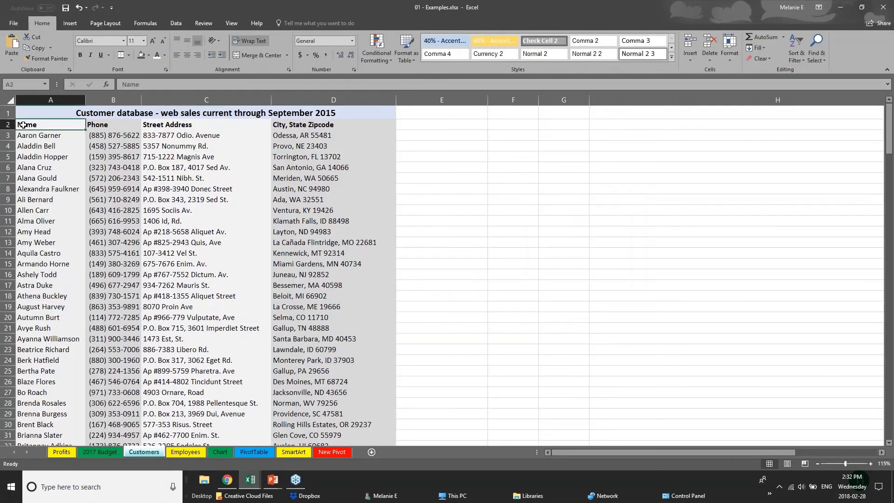
# Examine the columns and extent of the customer records on the Customers sheet.
pyautogui.scroll(-20, 97, 213)
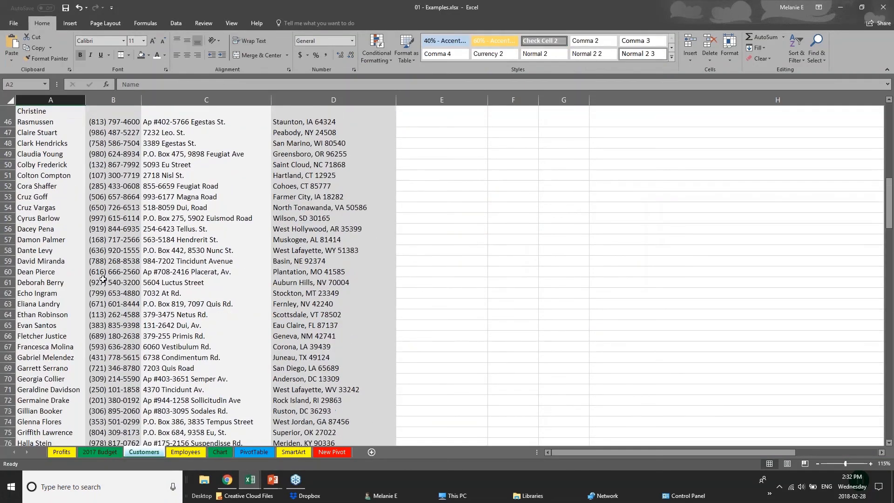
pyautogui.moveTo(887, 286); pyautogui.dragTo(887, 111)
pyautogui.click(105, 146)
pyautogui.click(65, 158)
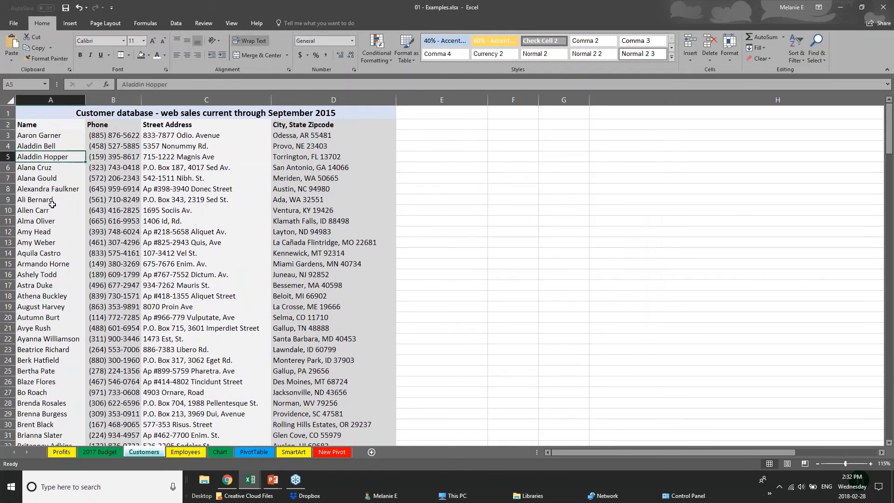
pyautogui.scroll(-2, 36, 308)
pyautogui.scroll(2, 37, 187)
# Try to convert the entire Customers sheet into a table with headers.
pyautogui.click(10, 100)
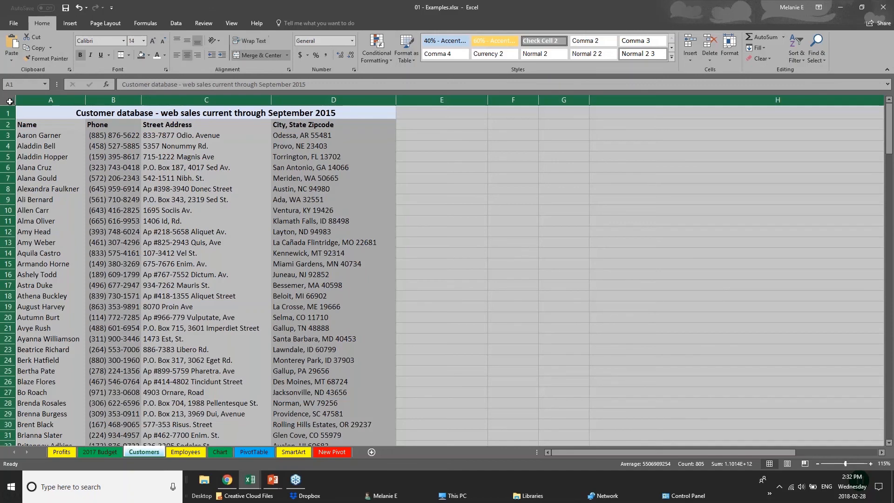
pyautogui.click(70, 23)
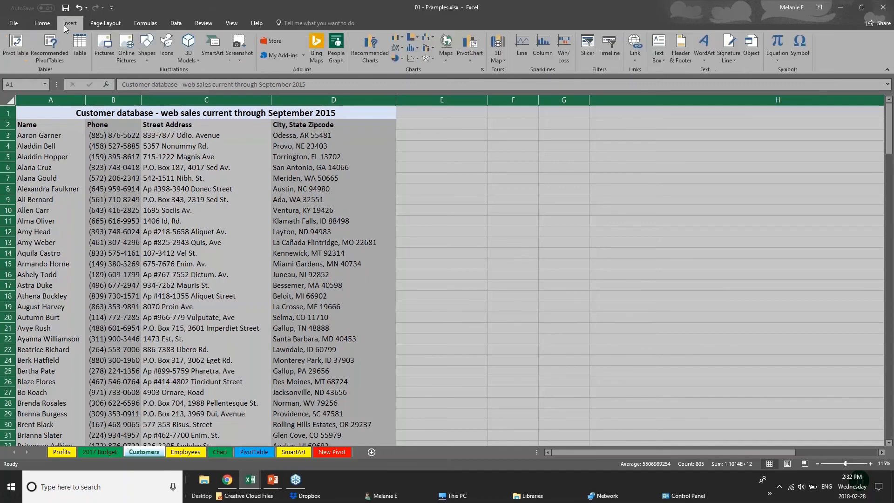
pyautogui.click(80, 49)
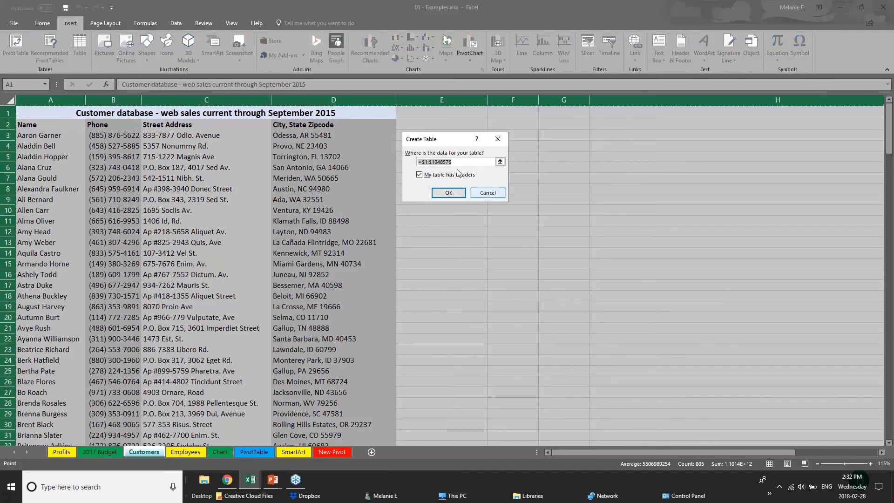
pyautogui.click(448, 193)
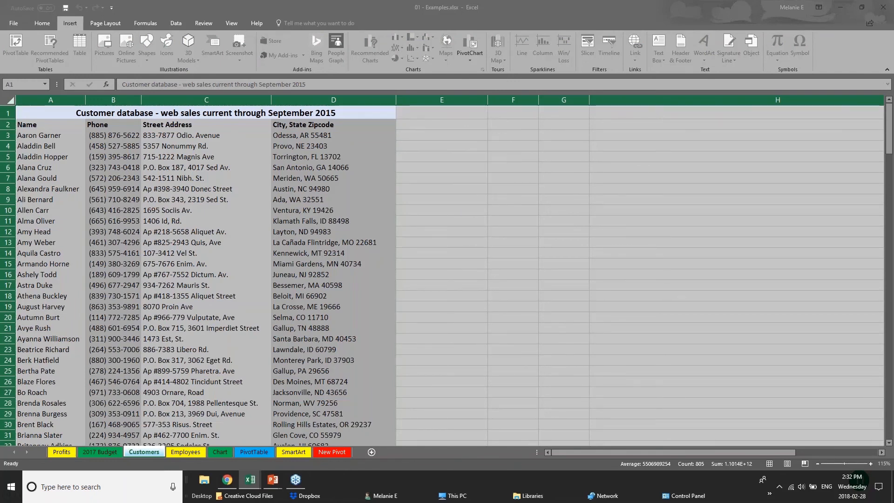
pyautogui.click(428, 191)
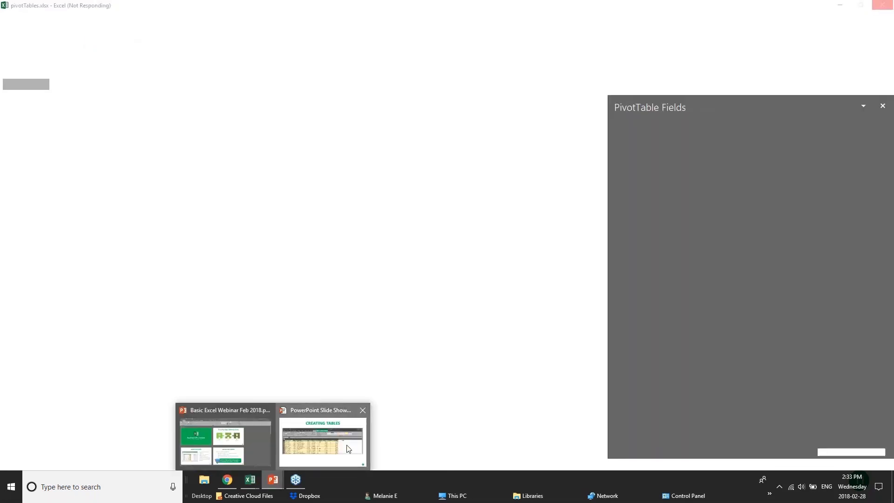
# Show the Creating Tables slide in PowerPoint again and return to the 01 - Examples workbook in Excel.
pyautogui.click(349, 449)
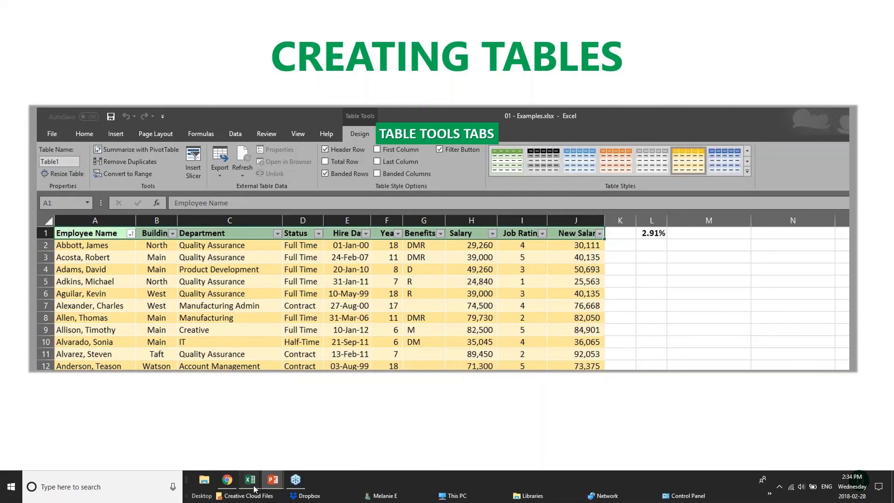
pyautogui.moveTo(251, 479)
pyautogui.click(249, 445)
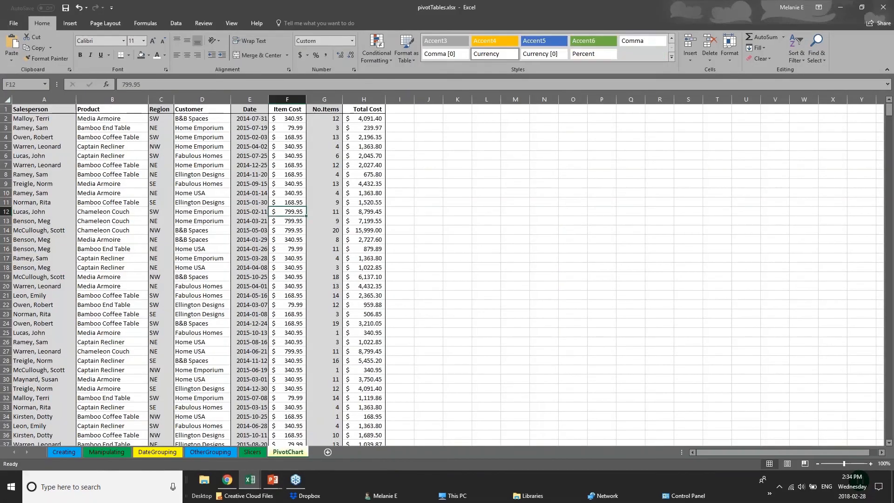
pyautogui.click(159, 442)
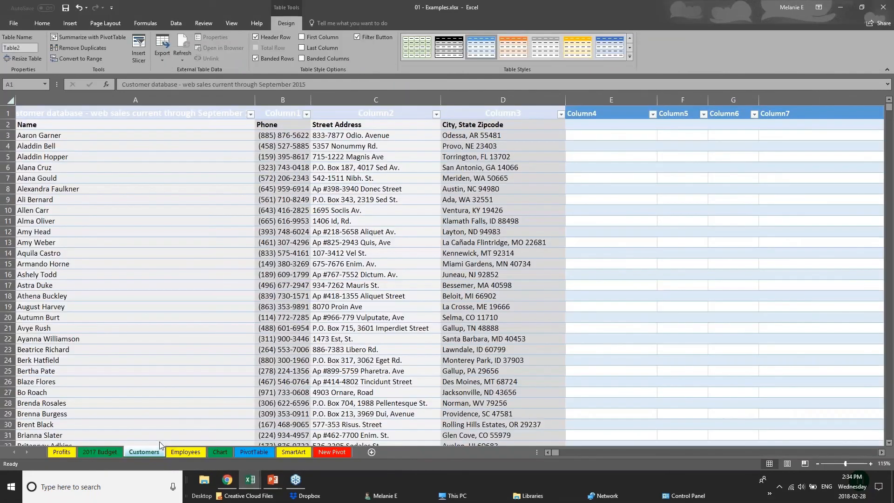
# Undo the table conversion on the Customers sheet and select the title cell A1.
pyautogui.hotkey('ctrl', 'a')
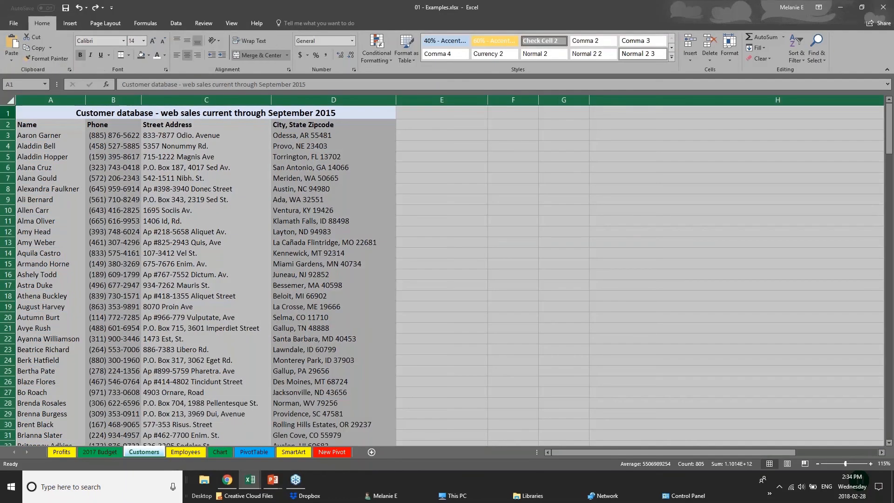
pyautogui.click(44, 114)
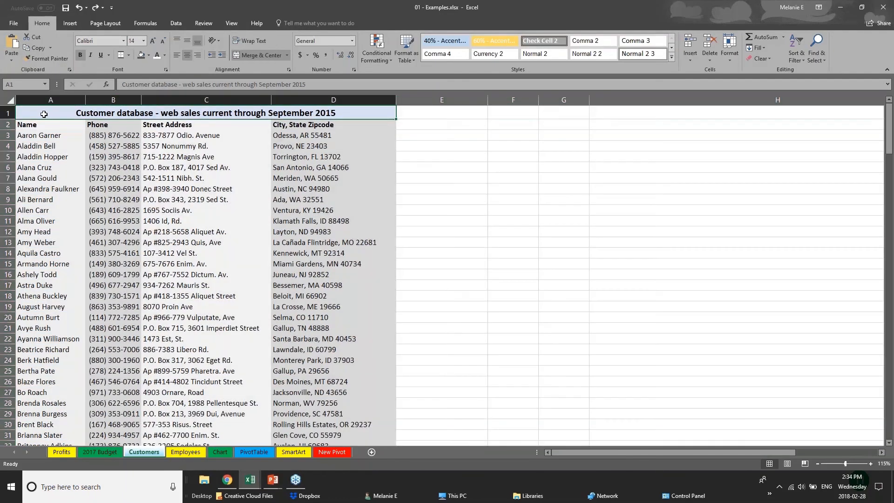
pyautogui.click(9, 102)
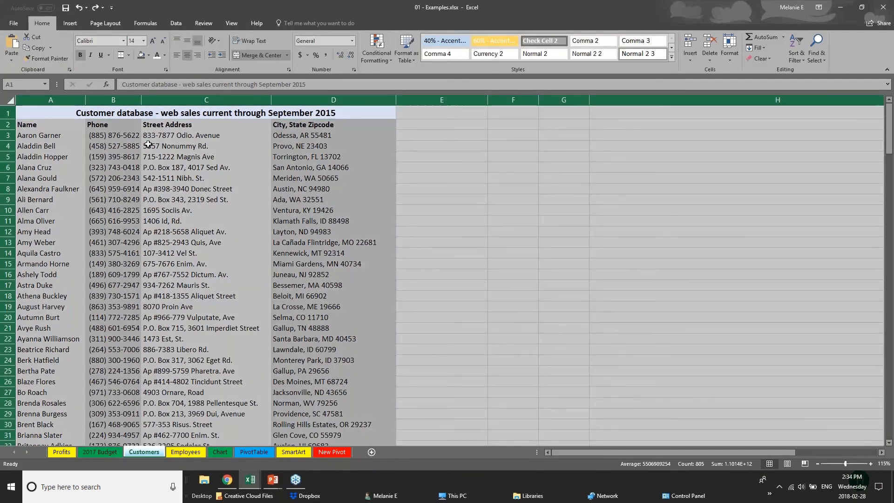
pyautogui.click(42, 116)
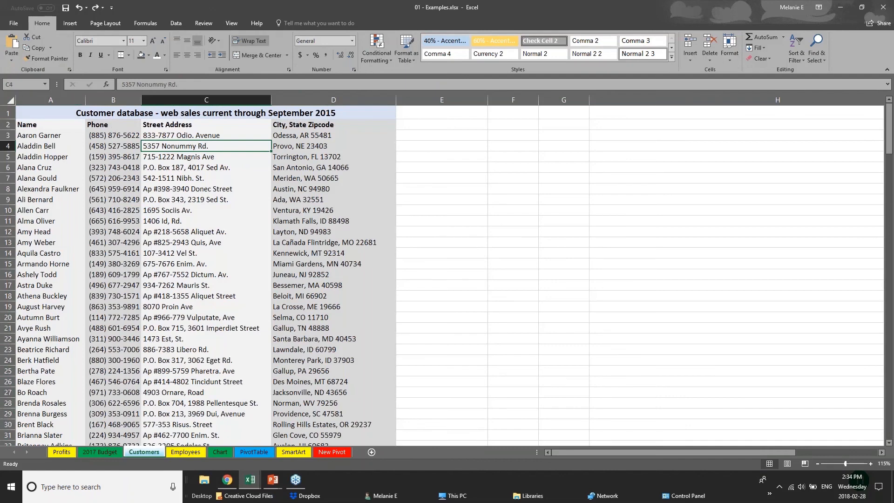
# Try to convert the title row A1:D1 on the Customers sheet into a table without headers, and undo the conversion.
pyautogui.click(70, 23)
pyautogui.click(79, 51)
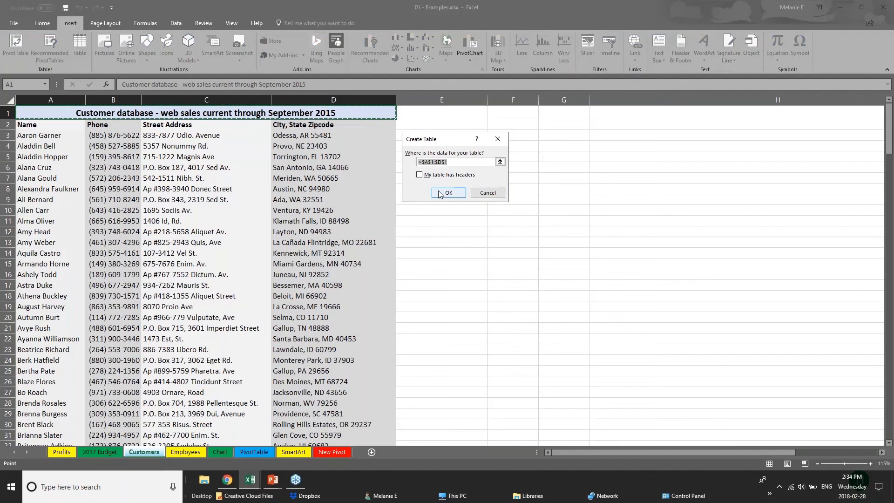
pyautogui.click(446, 193)
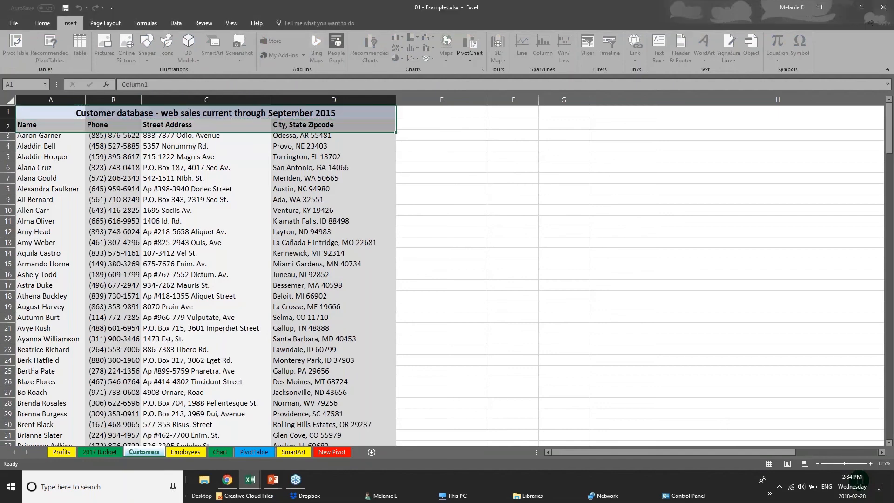
pyautogui.hotkey('ctrl', 'z')
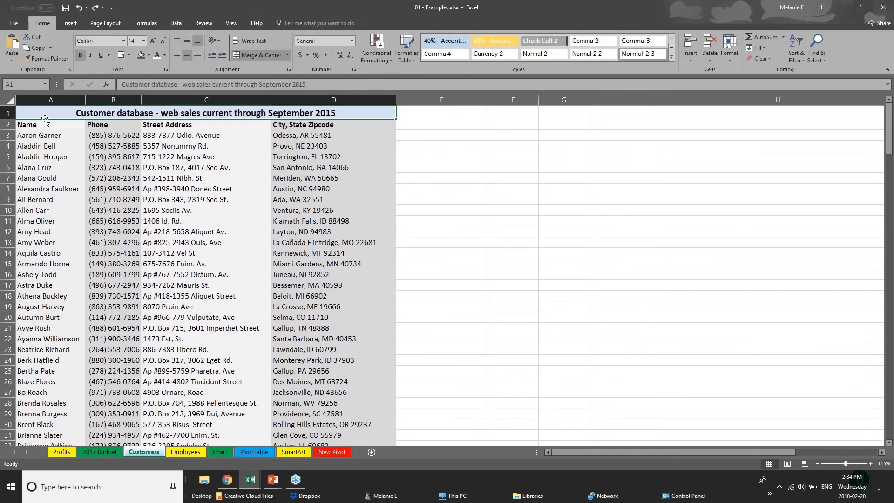
pyautogui.click(9, 99)
pyautogui.click(200, 346)
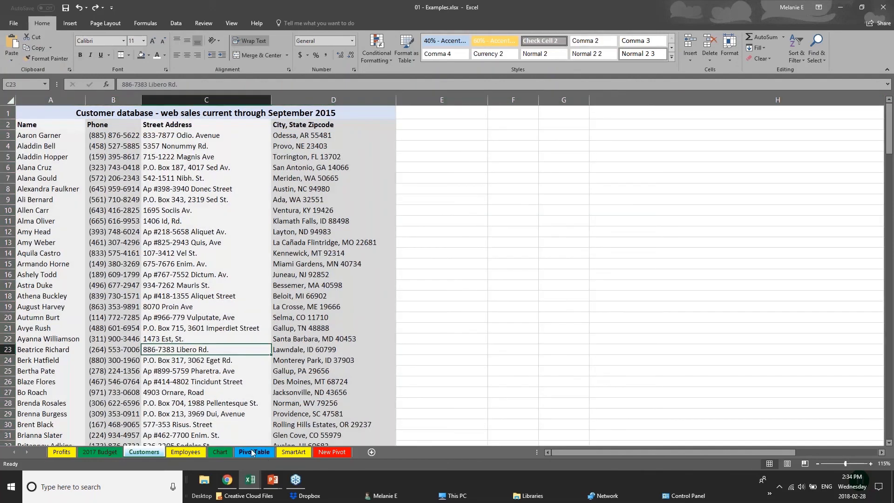
# On the Chart sheet, convert the Furniture Sales by Region range D1:I8 into a table with headers.
pyautogui.click(222, 452)
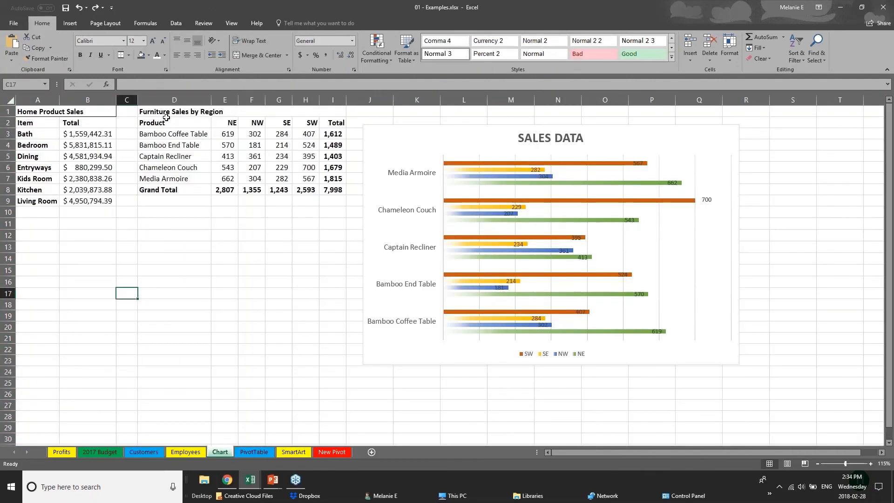
pyautogui.moveTo(165, 116); pyautogui.dragTo(337, 191)
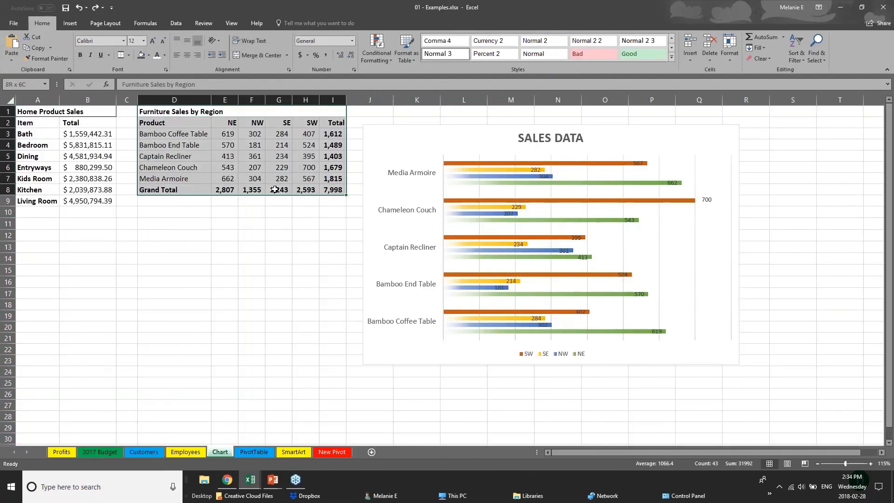
pyautogui.click(70, 24)
pyautogui.click(79, 46)
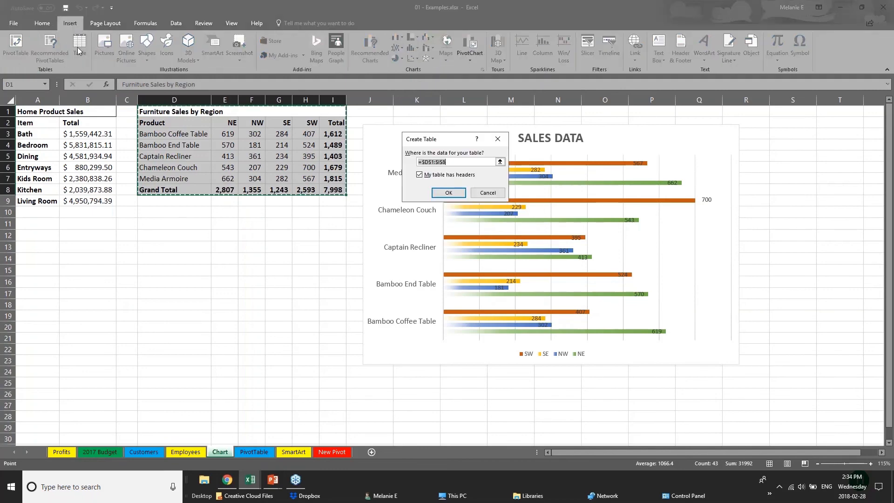
pyautogui.click(447, 193)
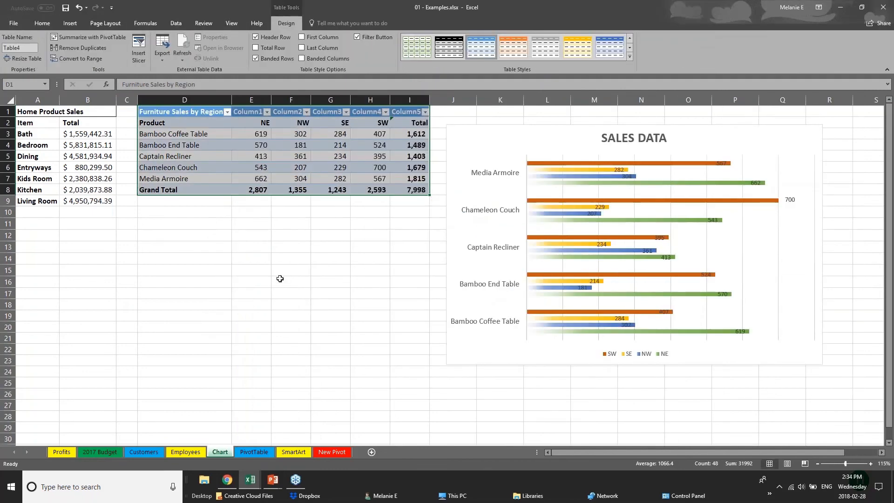
# Apply an orange Medium table style with grey banded rows to the Furniture Sales by Region table.
pyautogui.click(280, 279)
pyautogui.moveTo(200, 115); pyautogui.dragTo(422, 195)
pyautogui.click(629, 57)
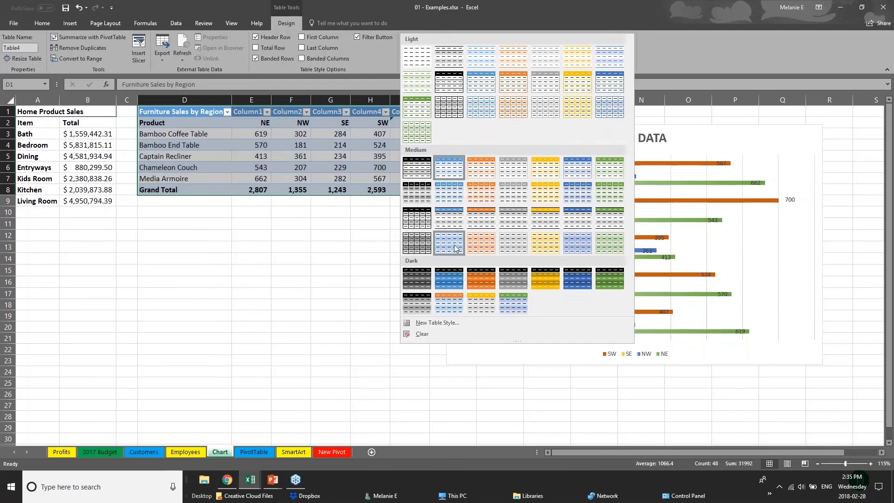
pyautogui.click(488, 224)
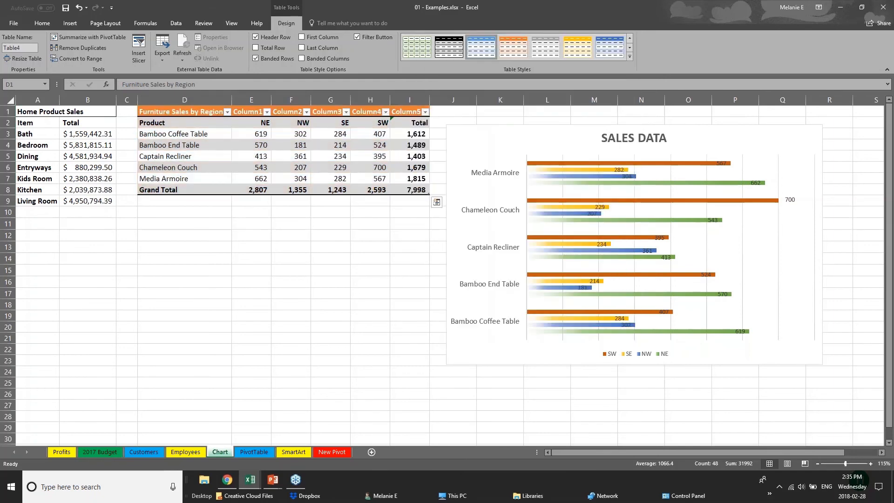
# Turn on First Column emphasis for the product names in the furniture sales table and select its header cell D1.
pyautogui.click(211, 190)
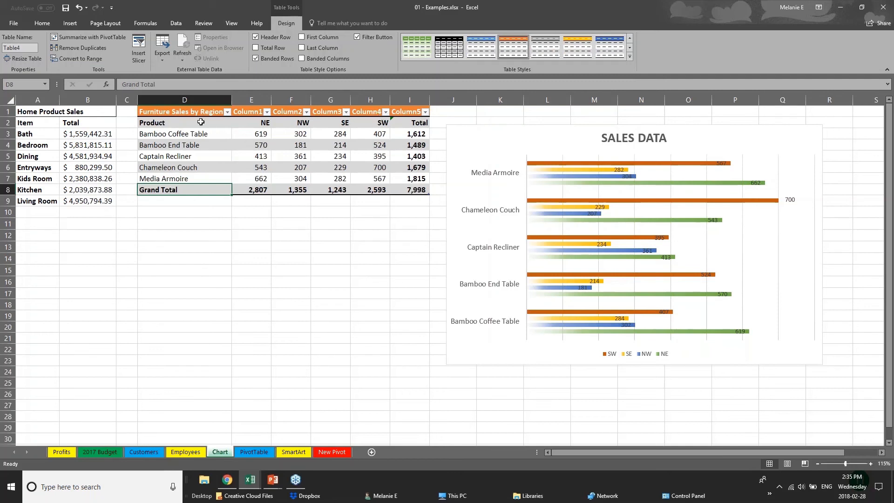
pyautogui.click(170, 122)
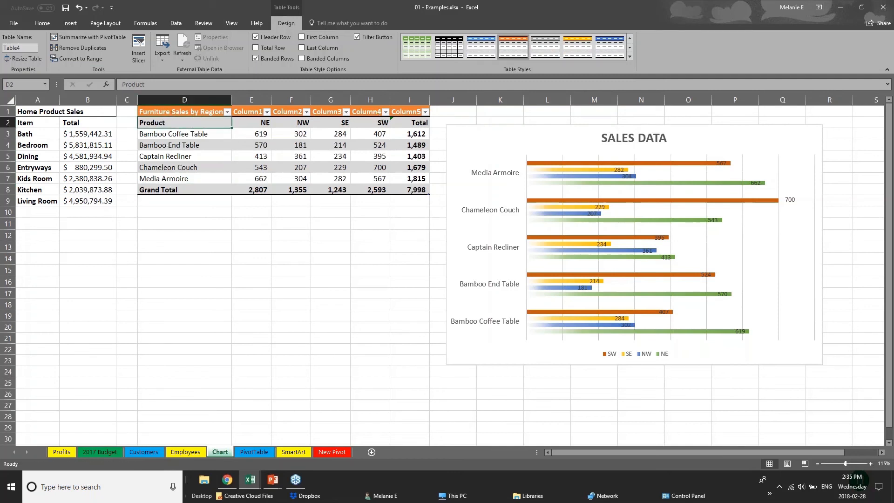
pyautogui.moveTo(193, 125); pyautogui.dragTo(193, 179)
pyautogui.click(302, 37)
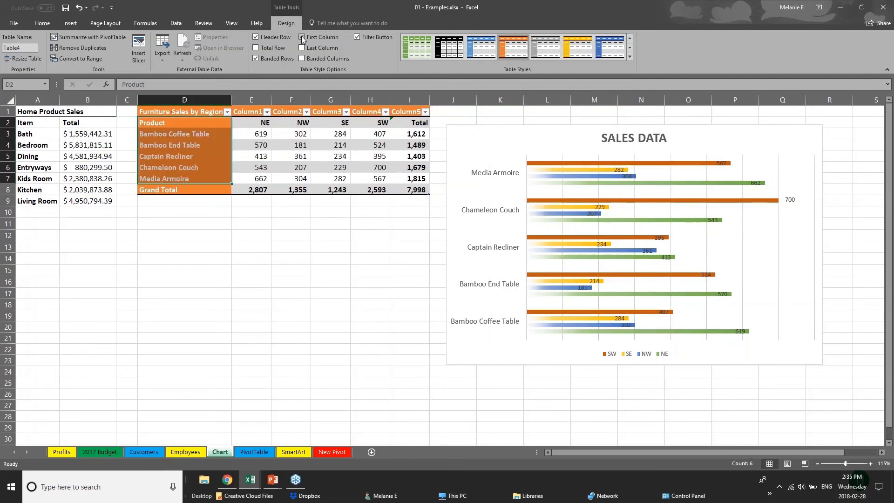
pyautogui.click(234, 259)
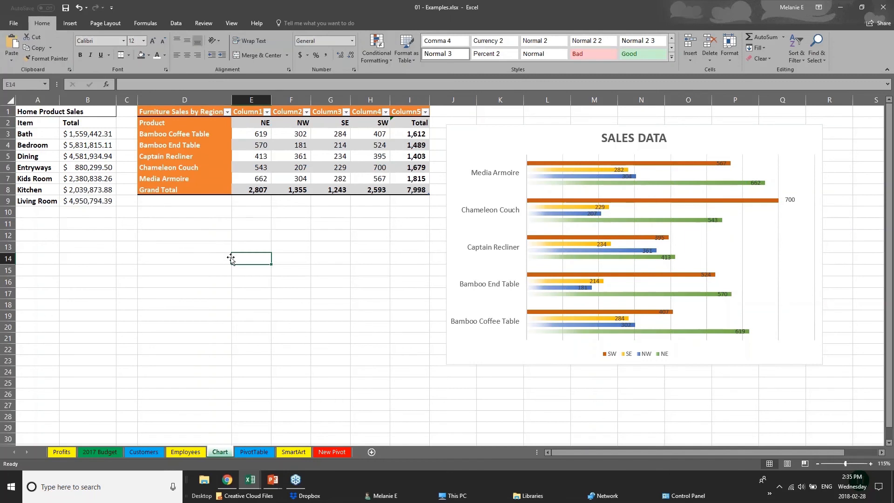
pyautogui.click(169, 115)
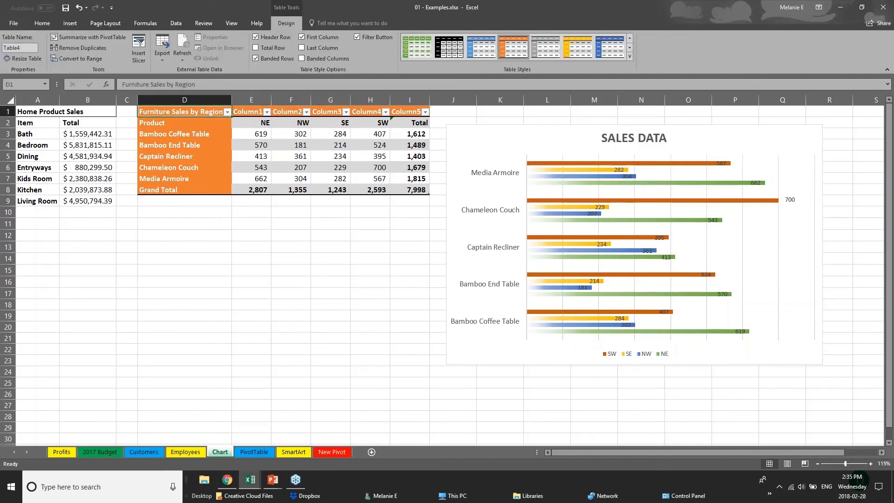
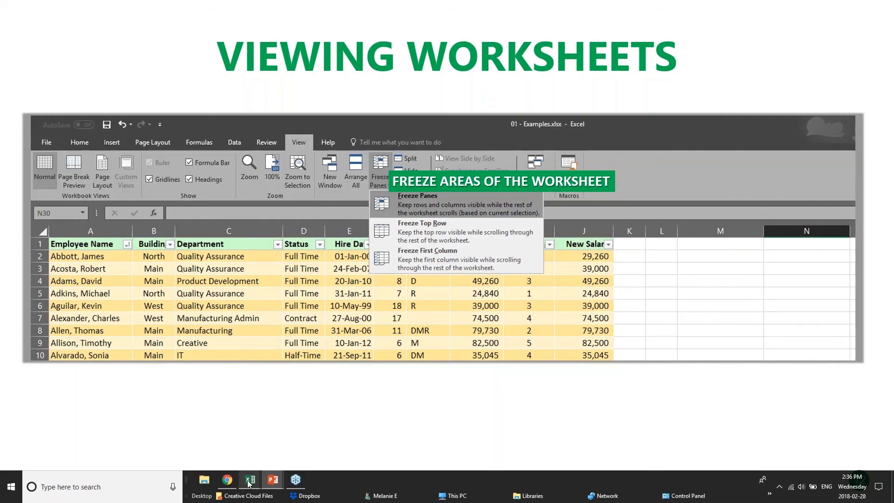
# Switch to the pivotTables.xlsx workbook in Excel and look through the sales records far down the PivotChart sheet, returning to the header row.
pyautogui.moveTo(249, 484)
pyautogui.click(240, 449)
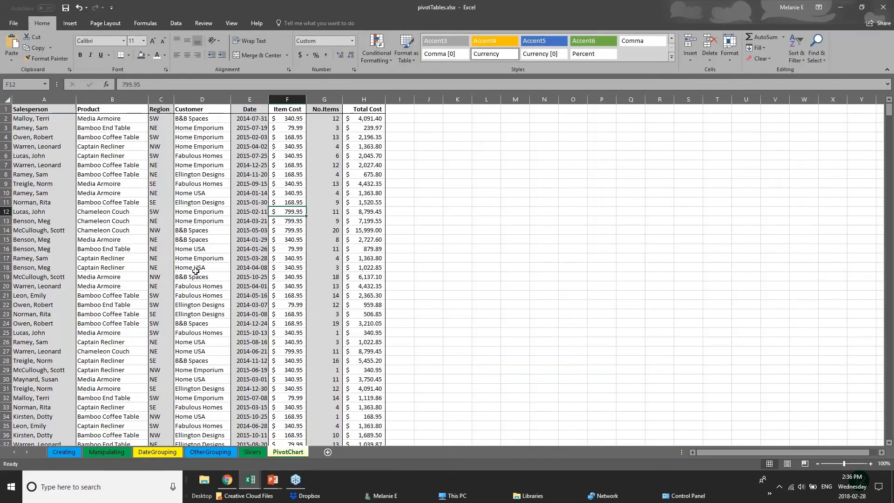
pyautogui.scroll(-20, 196, 270)
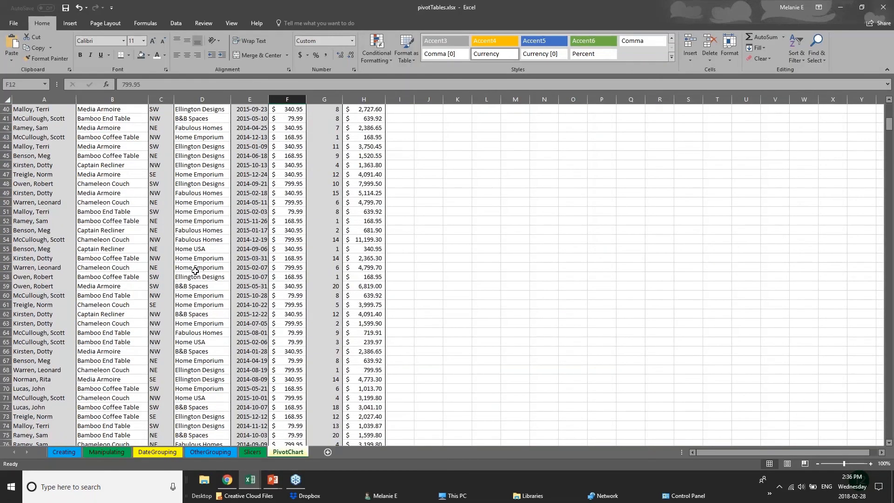
pyautogui.scroll(-4, 195, 271)
pyautogui.scroll(8, 186, 272)
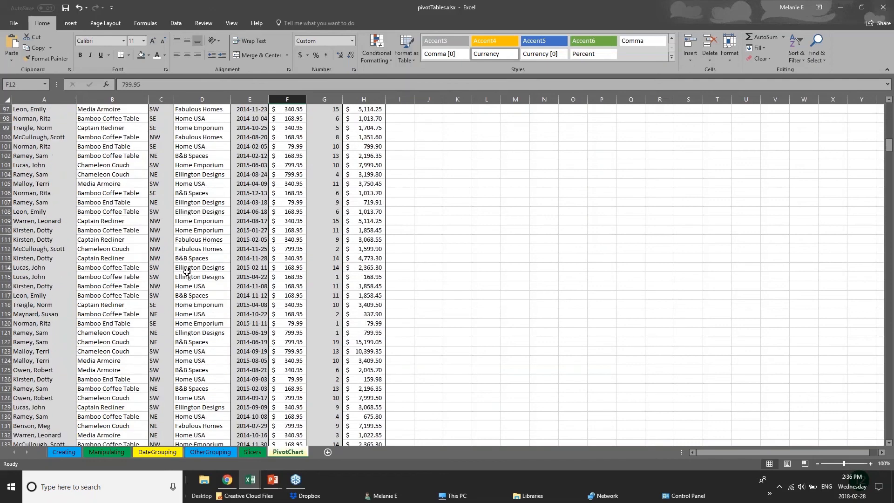
pyautogui.scroll(6, 187, 273)
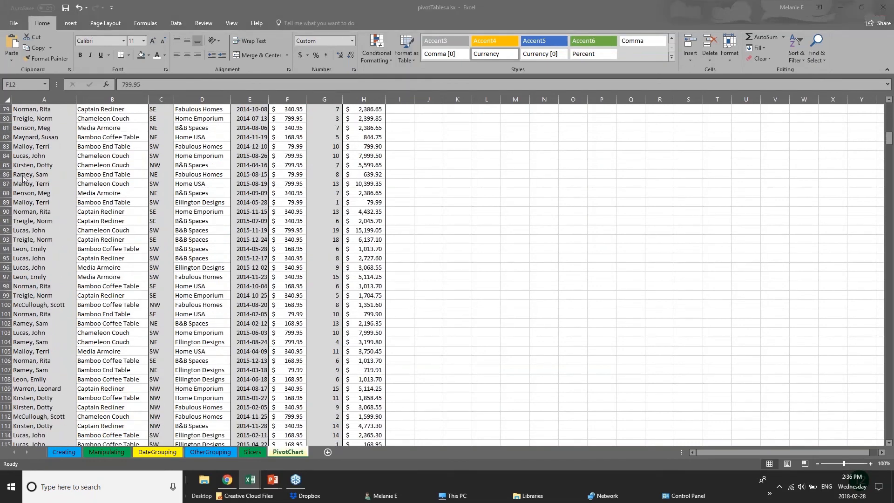
pyautogui.click(890, 139)
pyautogui.moveTo(890, 138); pyautogui.dragTo(889, 241)
pyautogui.click(52, 210)
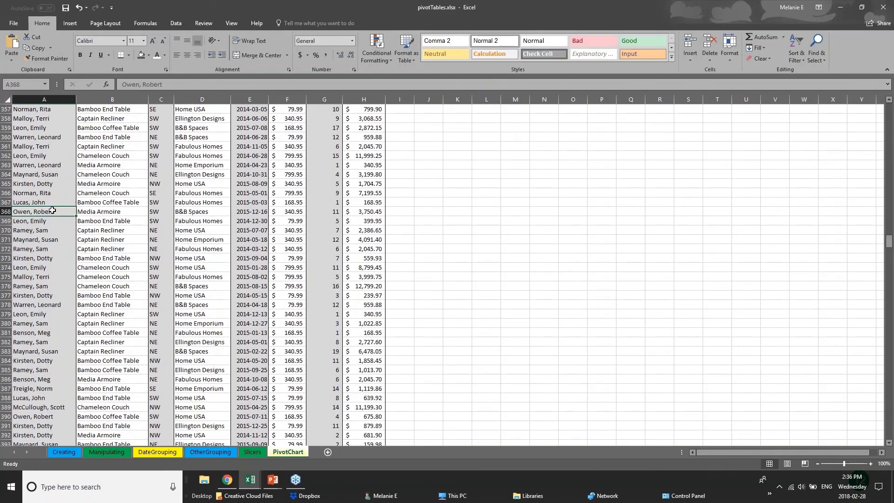
pyautogui.click(129, 205)
pyautogui.click(136, 221)
pyautogui.click(220, 228)
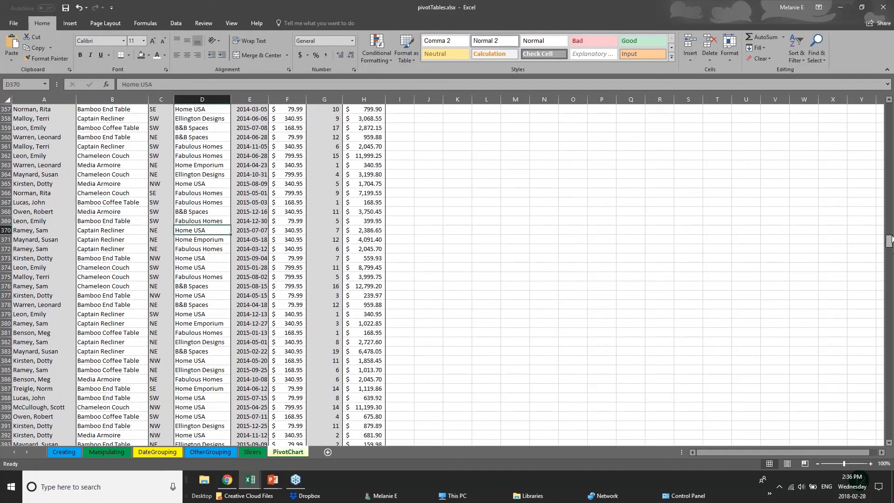
pyautogui.moveTo(891, 244); pyautogui.dragTo(890, 107)
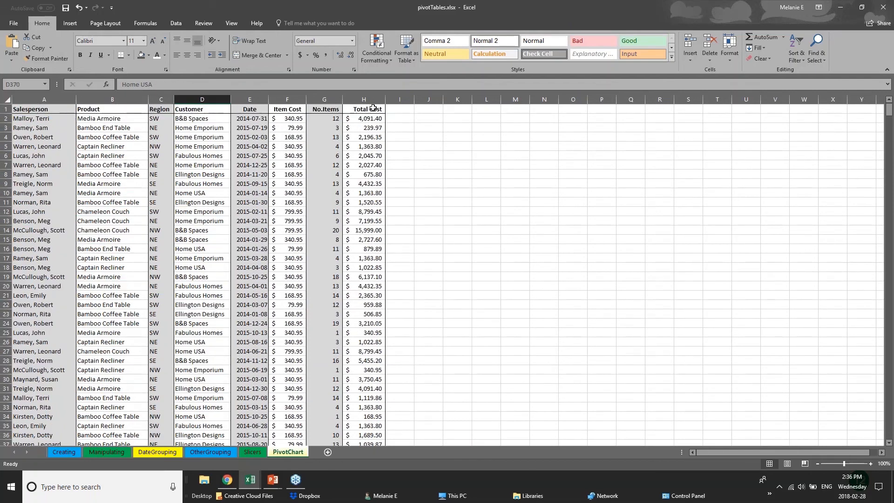
# Freeze the first column of the PivotChart sheet and widen the Item Cost, No.Items and Total Cost columns.
pyautogui.click(7, 109)
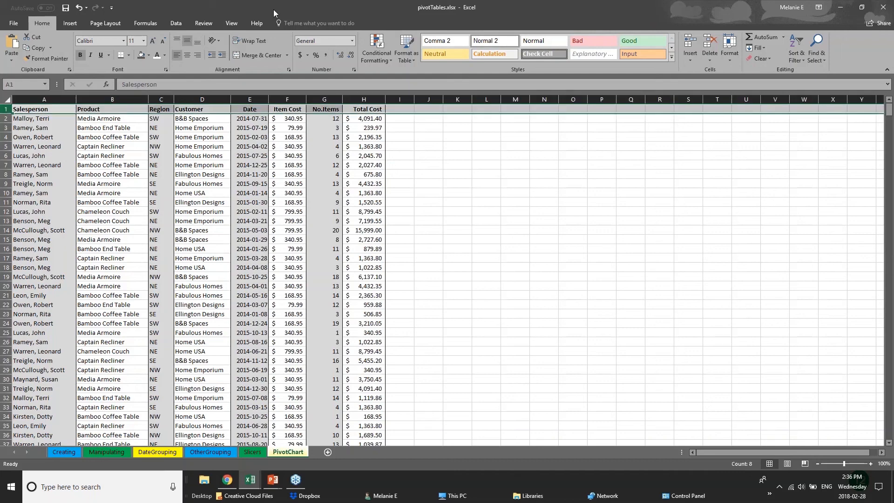
pyautogui.click(232, 24)
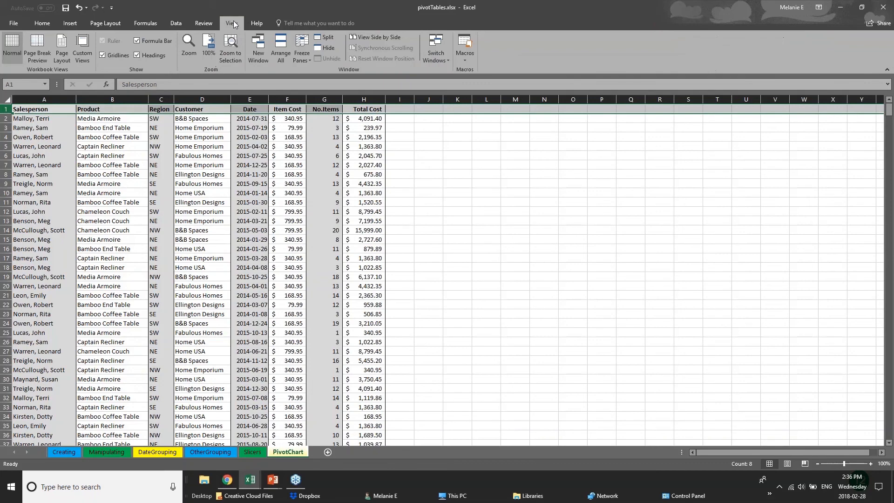
pyautogui.click(302, 57)
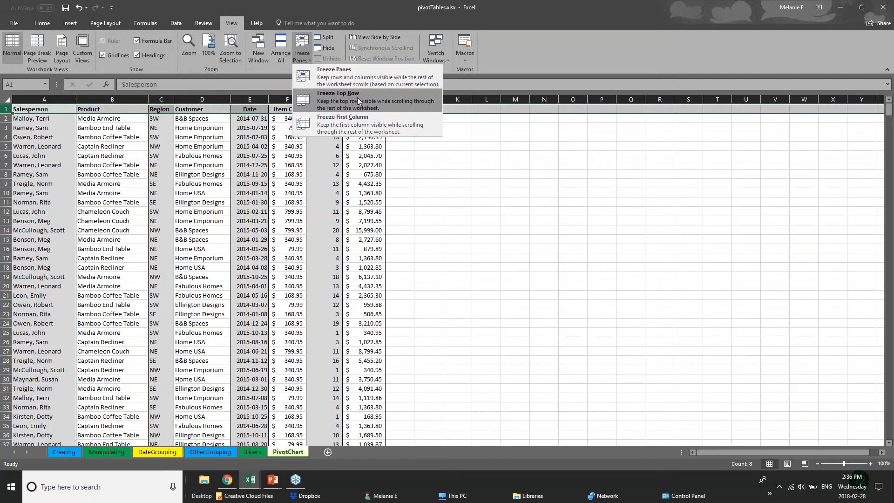
pyautogui.click(360, 125)
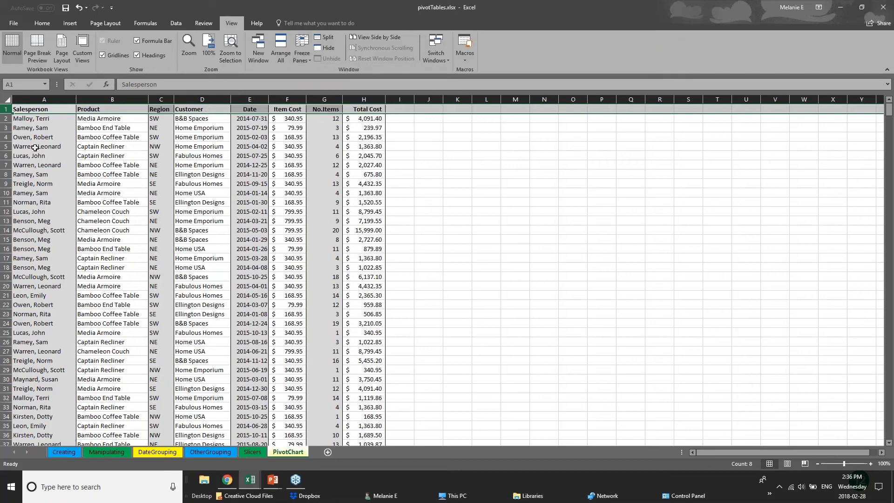
pyautogui.click(35, 146)
pyautogui.click(45, 99)
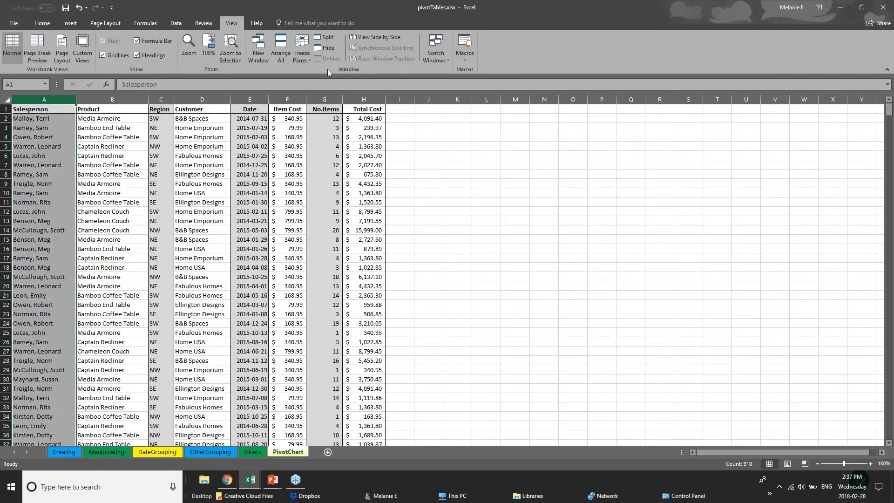
pyautogui.click(302, 52)
pyautogui.click(320, 129)
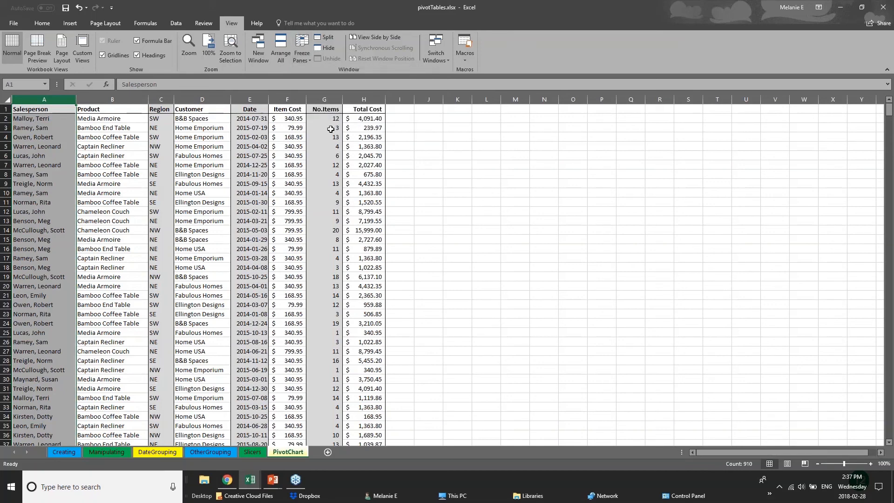
pyautogui.moveTo(385, 100); pyautogui.dragTo(790, 99)
pyautogui.moveTo(344, 99); pyautogui.dragTo(559, 99)
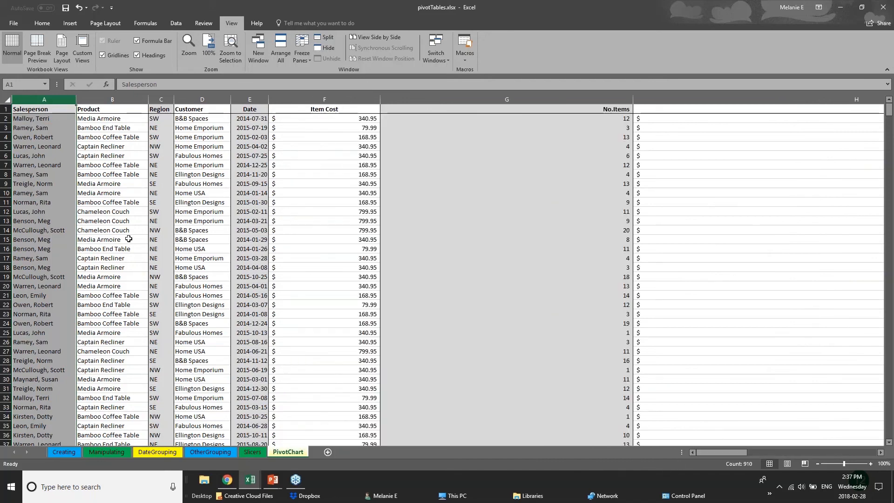
# Freeze the top row of the PivotChart sheet that holds the column headers.
pyautogui.click(7, 109)
pyautogui.click(300, 54)
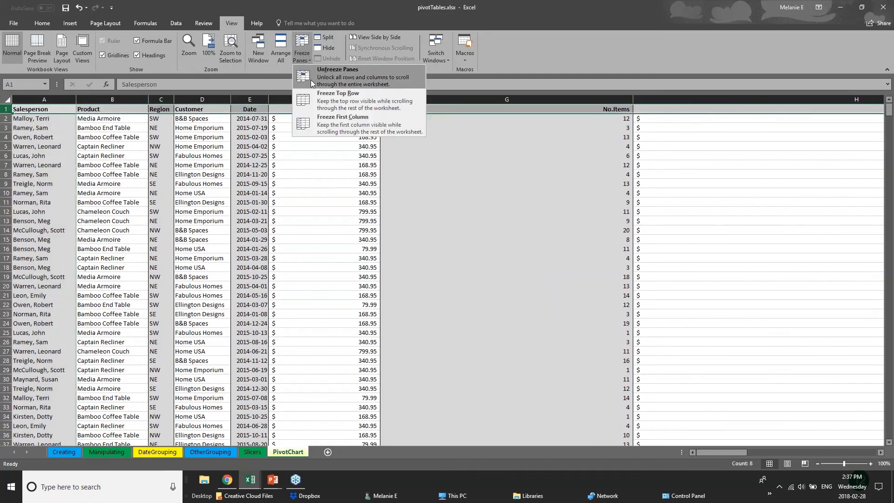
pyautogui.click(315, 103)
# Examine the sales records at different depths of the sheet to check how the frozen header row behaves.
pyautogui.click(414, 277)
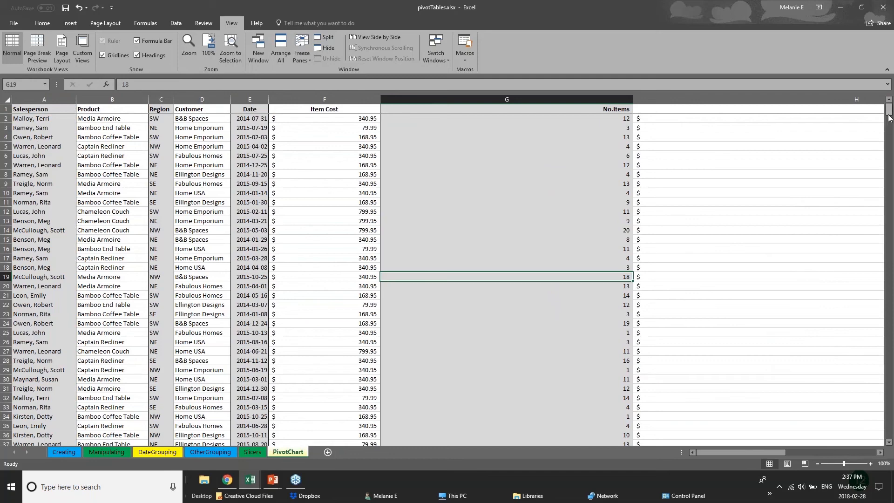
pyautogui.scroll(-3, 892, 126)
pyautogui.moveTo(892, 124); pyautogui.dragTo(893, 264)
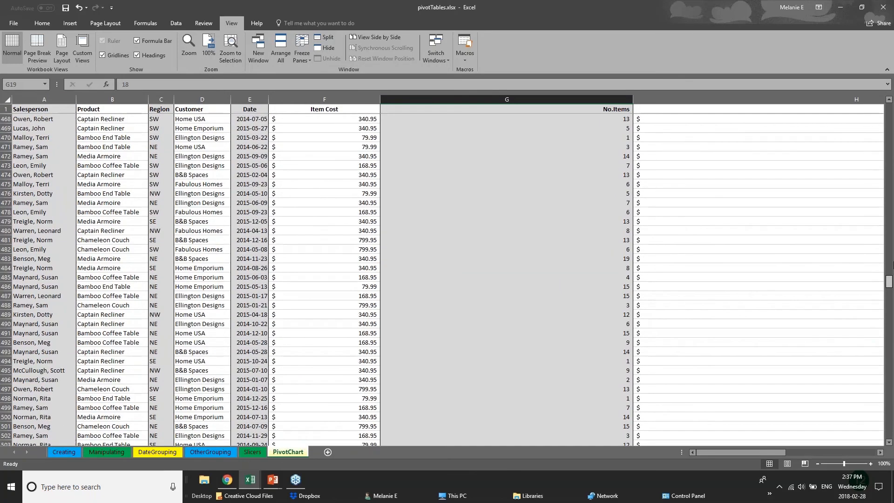
pyautogui.hotkey('ctrl', 'Home')
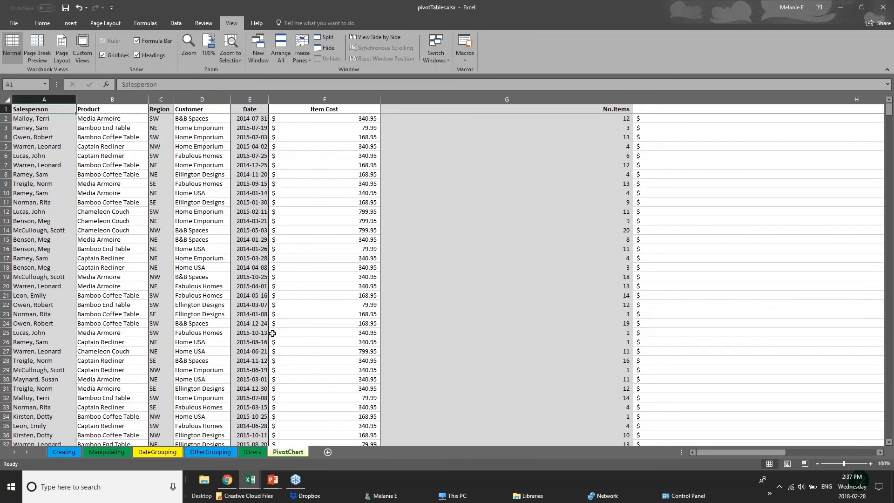
pyautogui.click(285, 286)
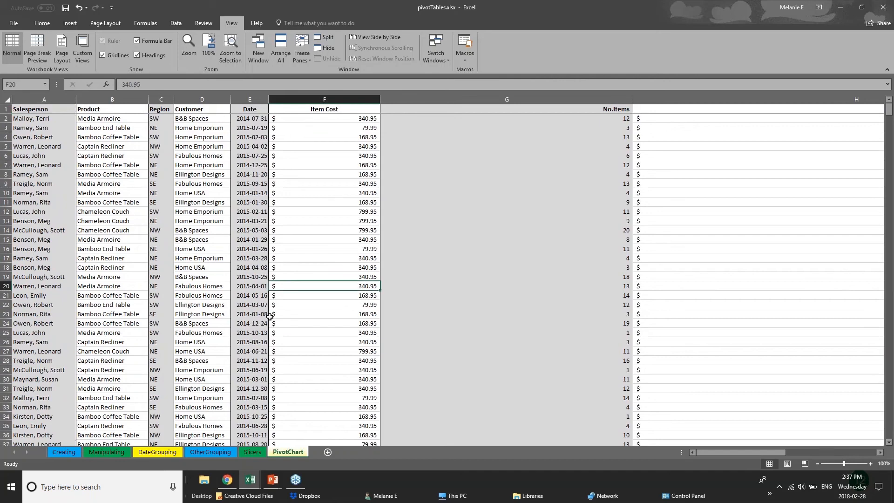
pyautogui.scroll(-2, 270, 316)
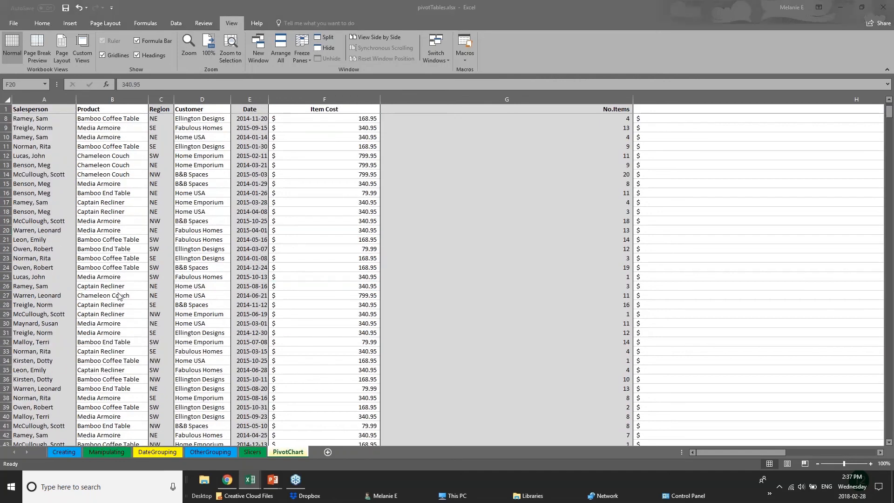
pyautogui.click(161, 308)
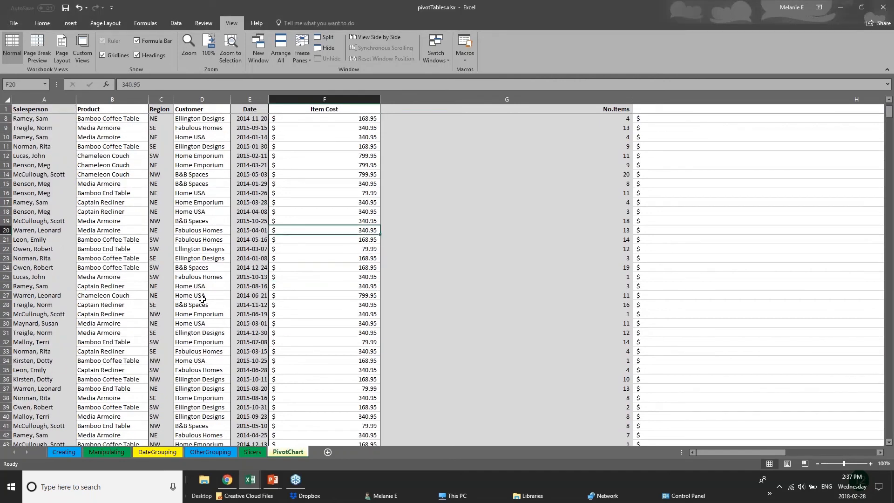
pyautogui.click(203, 315)
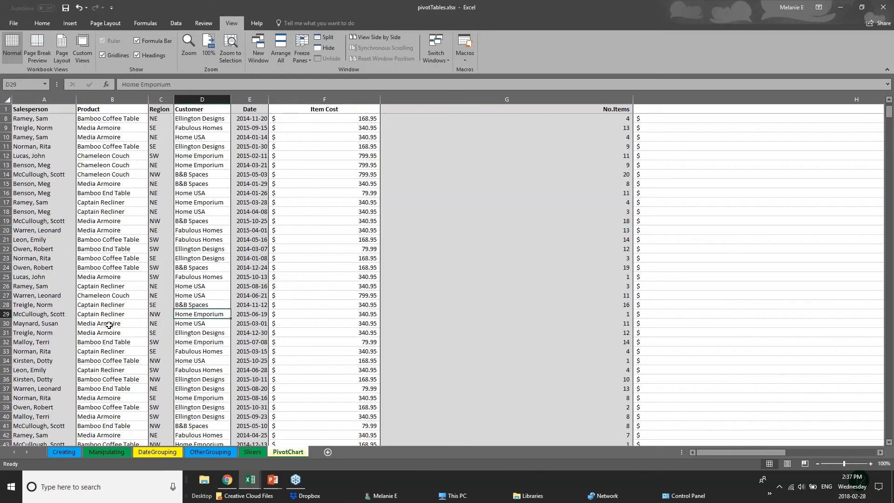
pyautogui.scroll(-12, 97, 323)
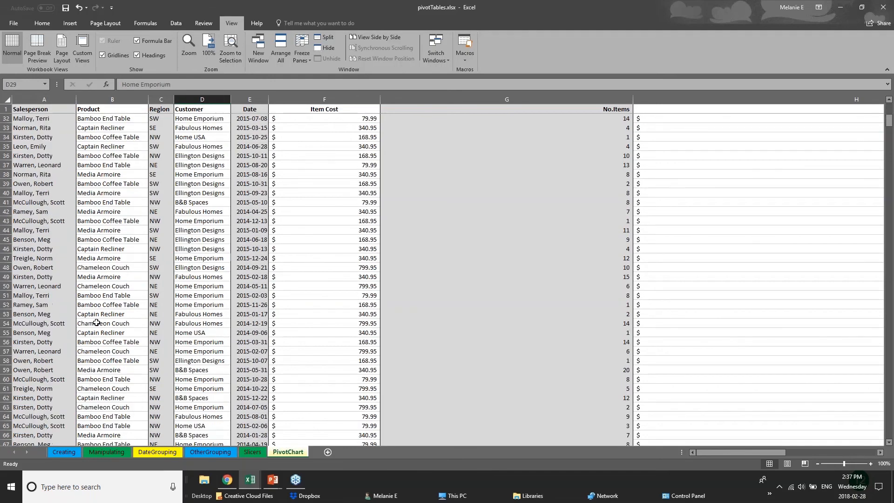
pyautogui.scroll(-3, 96, 323)
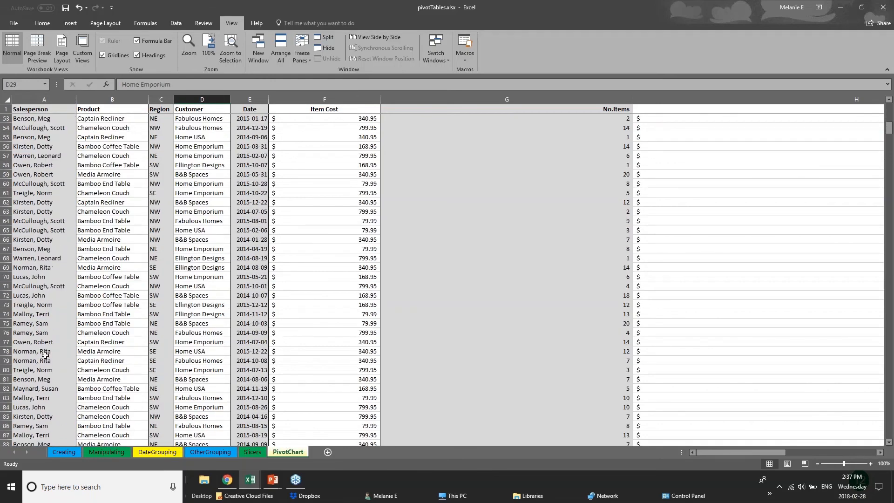
# Fit the Item Cost column to its contents and narrow the No.Items column.
pyautogui.scroll(1, 46, 355)
pyautogui.scroll(3, 46, 355)
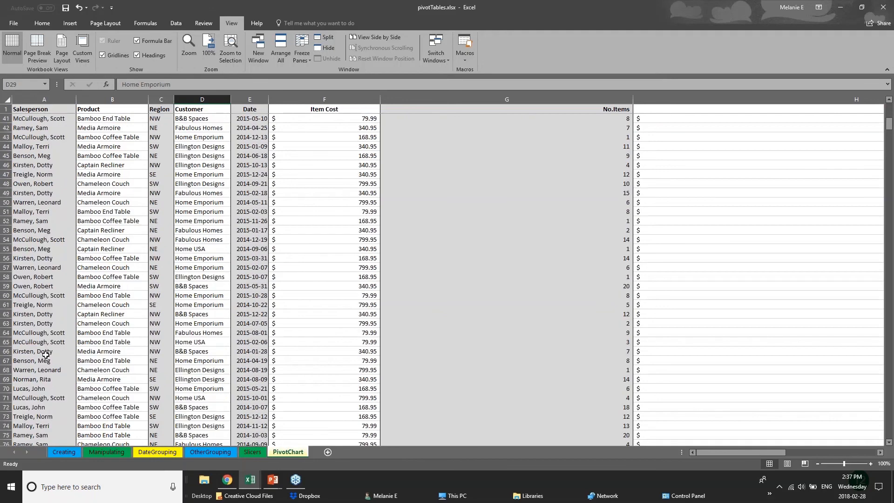
pyautogui.scroll(8, 45, 355)
pyautogui.doubleClick(380, 99)
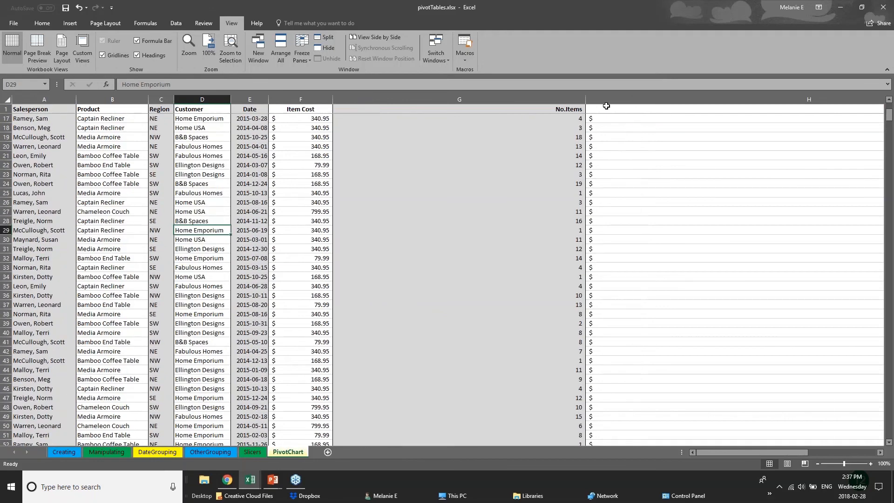
pyautogui.moveTo(585, 99); pyautogui.dragTo(410, 99)
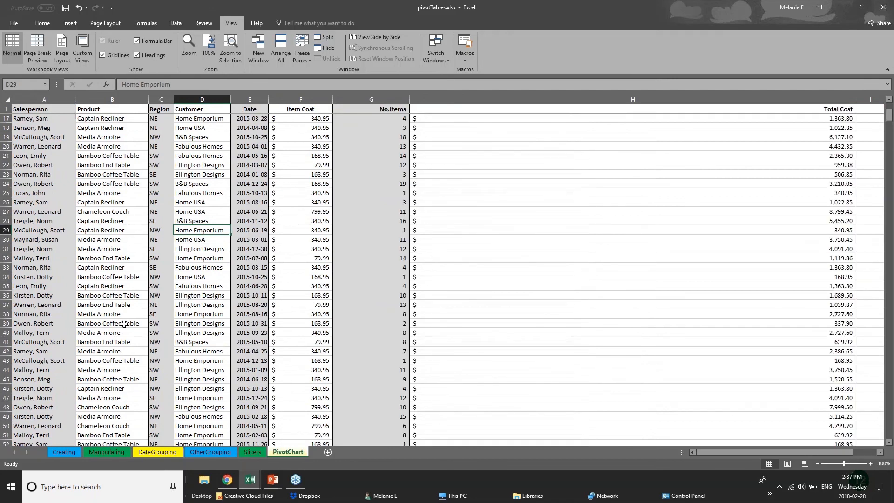
# Select row 110 further down the records and split the worksheet window.
pyautogui.scroll(-3, 77, 372)
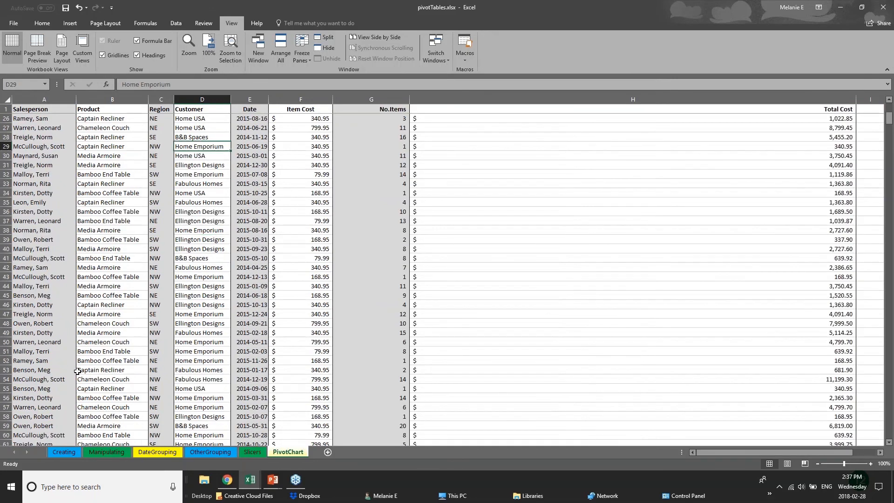
pyautogui.scroll(-18, 78, 371)
pyautogui.scroll(-2, 88, 408)
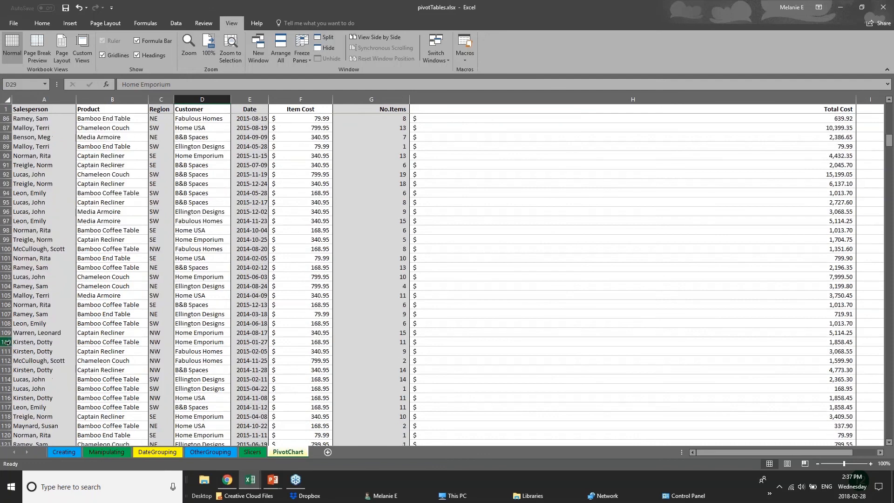
pyautogui.click(7, 342)
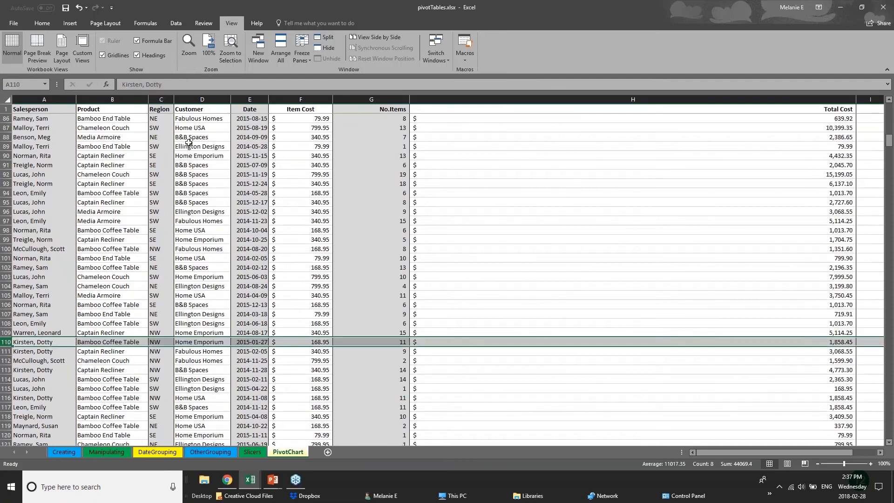
pyautogui.click(318, 40)
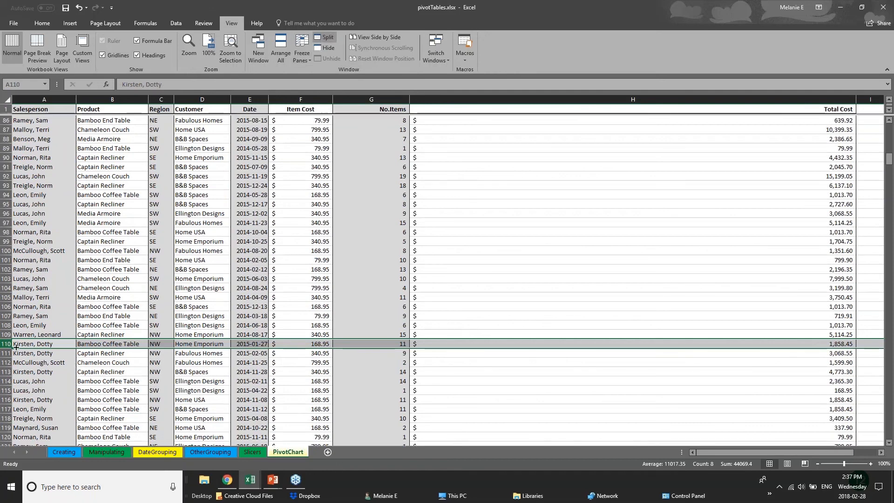
# Select row 106 of the PivotChart sheet and reapply the window split to divide the sales records into separate panes.
pyautogui.click(386, 303)
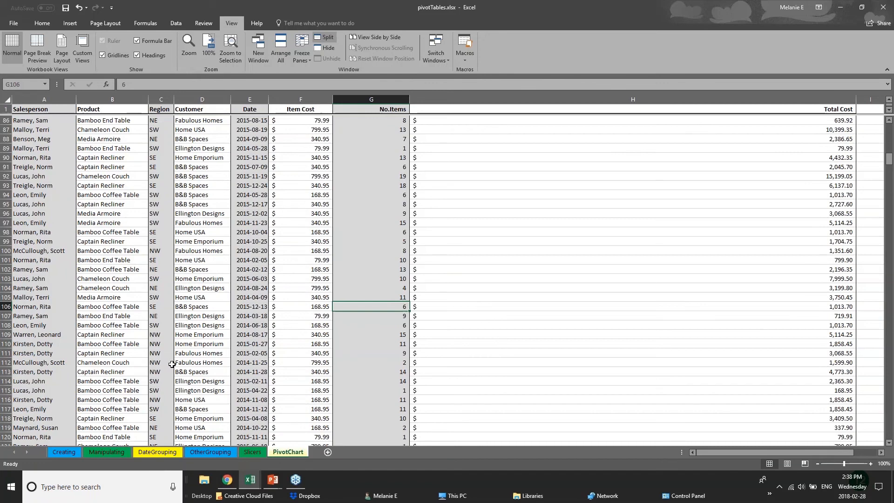
pyautogui.scroll(-8, 172, 364)
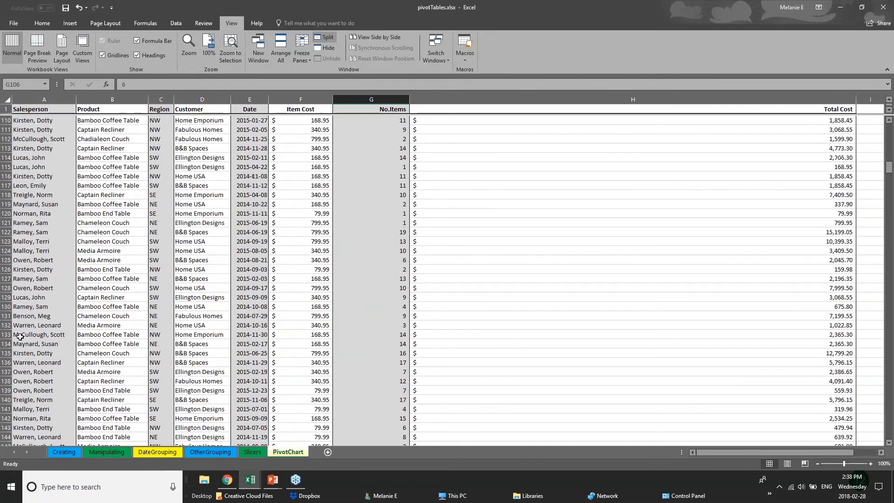
pyautogui.scroll(7, 7, 270)
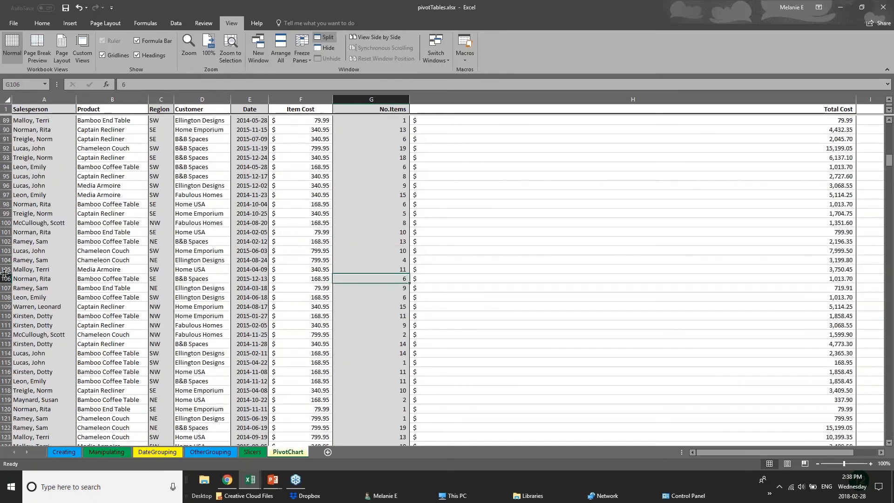
pyautogui.click(5, 278)
pyautogui.click(324, 37)
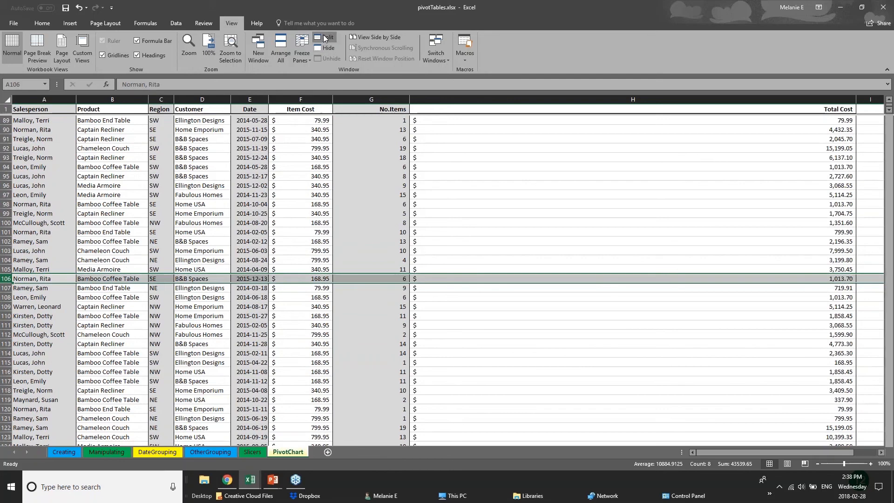
pyautogui.click(324, 38)
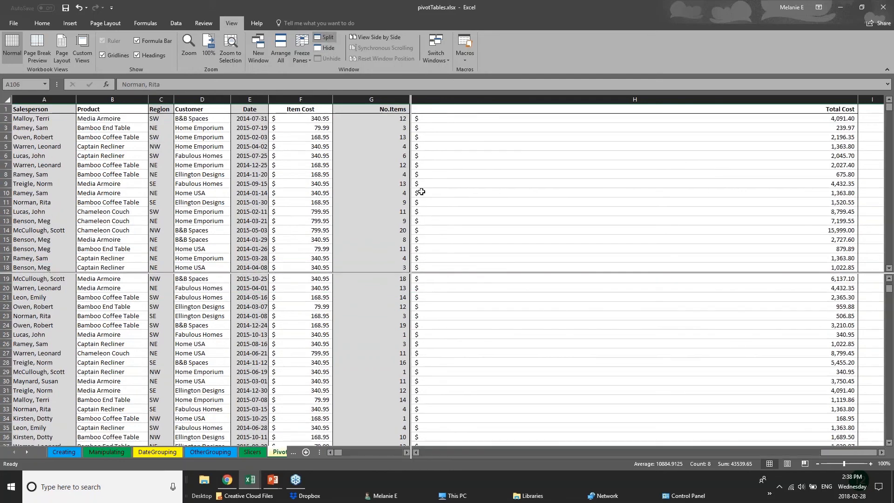
pyautogui.click(387, 278)
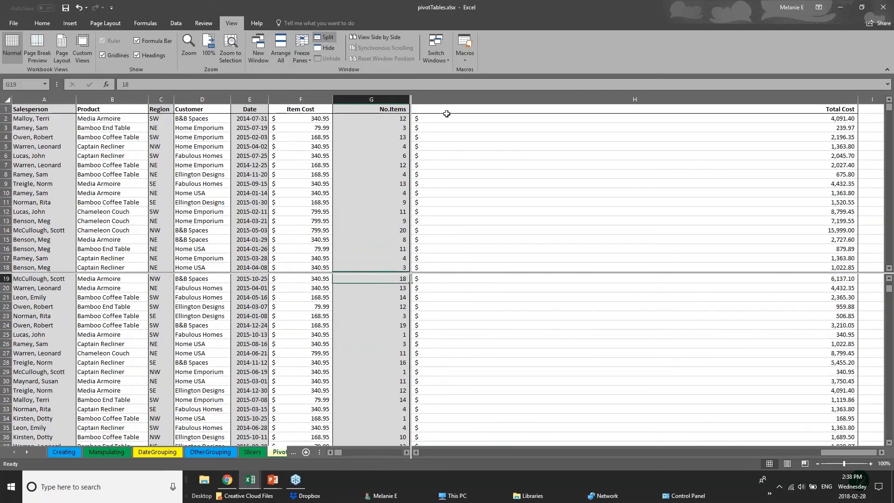
pyautogui.click(304, 54)
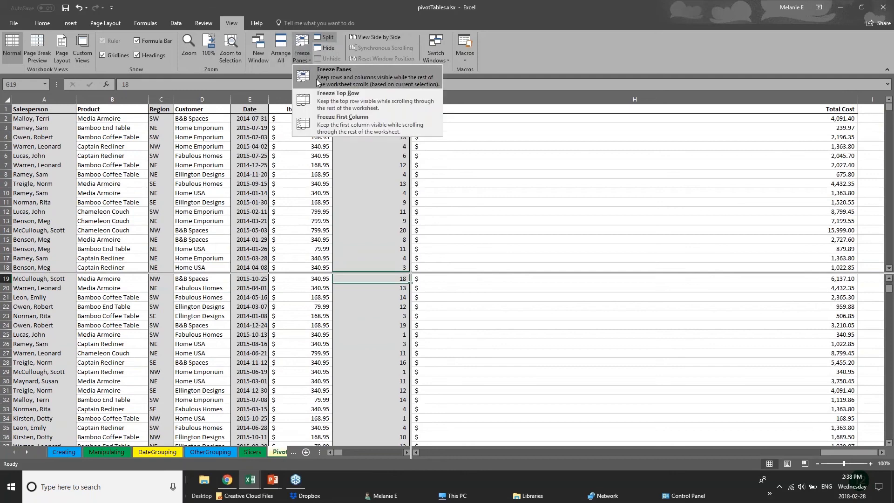
pyautogui.click(497, 122)
# Examine the sales records in the lower pane, from the header row to beyond row 115, independently of the upper pane.
pyautogui.scroll(1, 400, 272)
pyautogui.scroll(5, 370, 373)
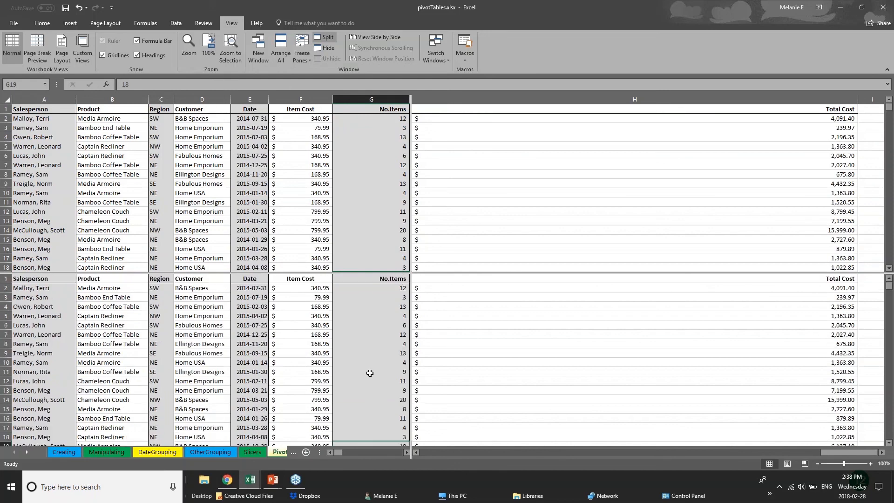
pyautogui.scroll(-7, 370, 374)
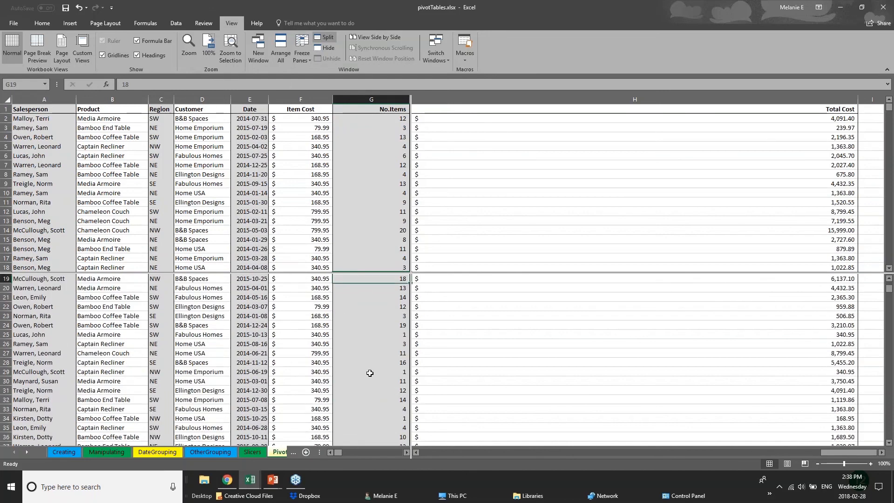
pyautogui.scroll(6, 370, 373)
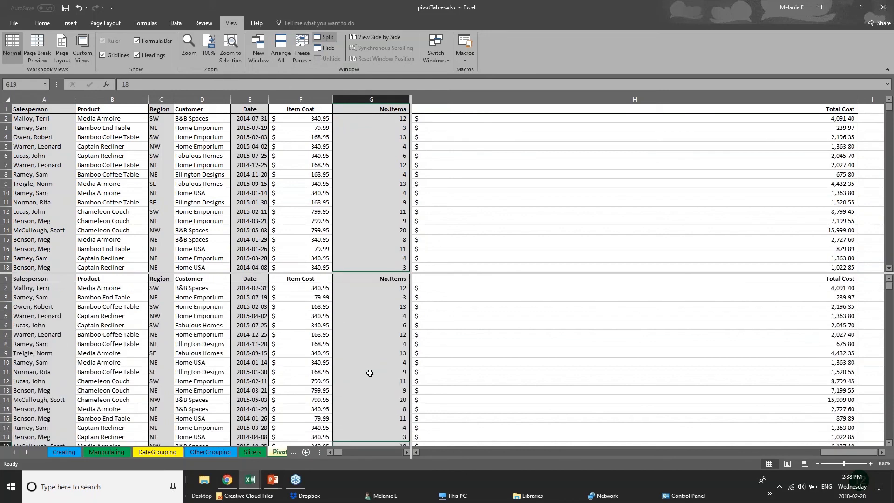
pyautogui.scroll(-12, 370, 373)
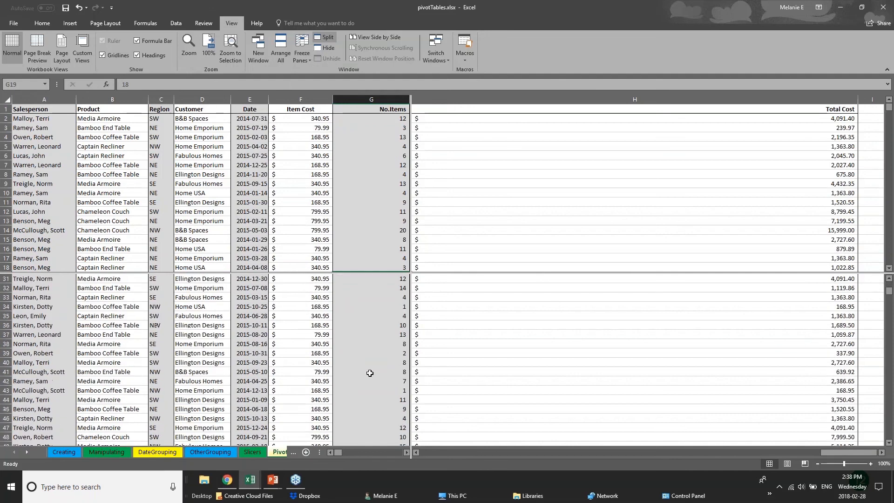
pyautogui.scroll(-20, 369, 373)
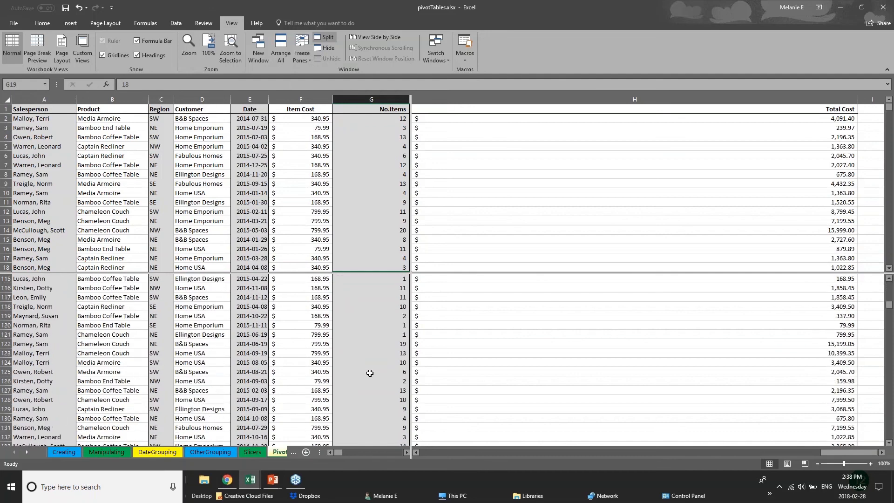
pyautogui.scroll(4, 370, 373)
# Examine records further down the sheet in the upper pane and compare them with those around row 97 in the lower pane.
pyautogui.click(371, 174)
pyautogui.click(253, 210)
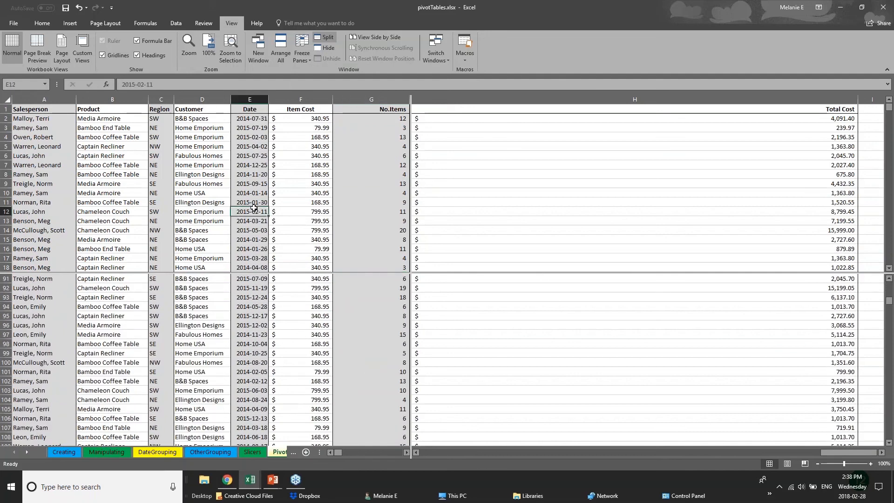
pyautogui.scroll(-15, 253, 207)
pyautogui.click(161, 183)
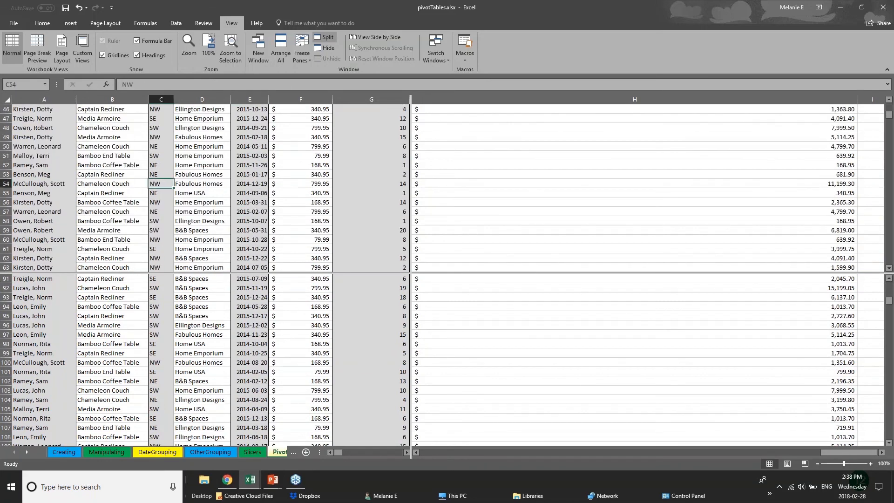
pyautogui.click(73, 193)
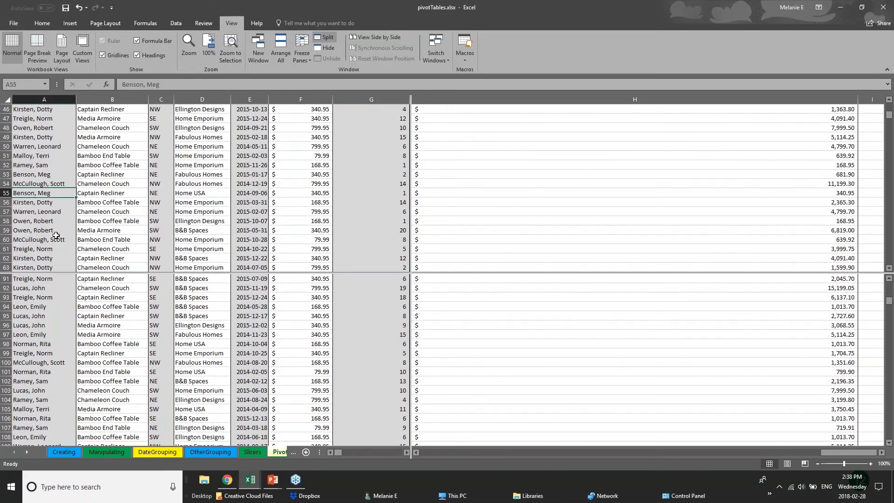
pyautogui.scroll(1, 55, 235)
pyautogui.scroll(3, 56, 235)
pyautogui.click(58, 331)
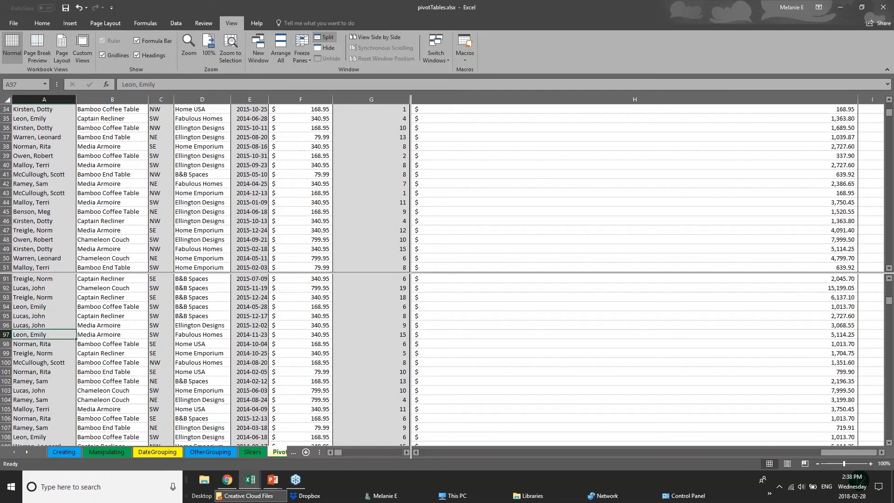
# Look through the OtherGrouping sheet and its neighbouring pivot table sheets, and return to the PivotChart sheet.
pyautogui.click(280, 451)
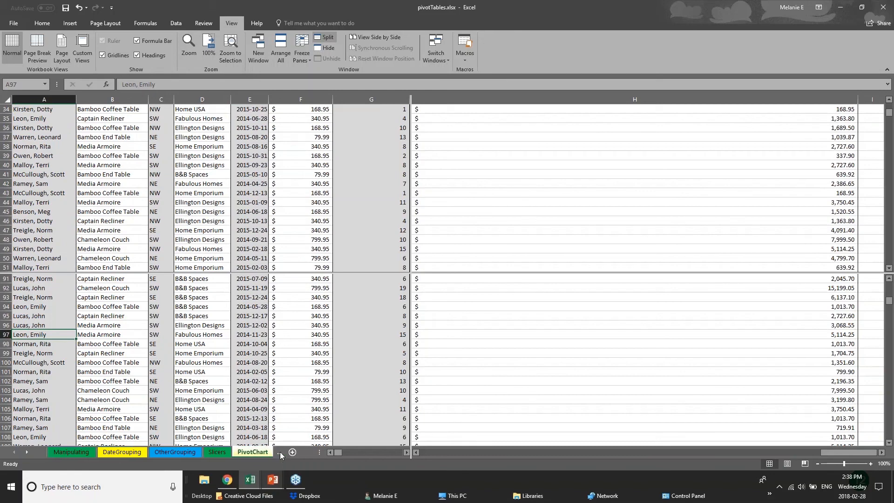
pyautogui.click(193, 454)
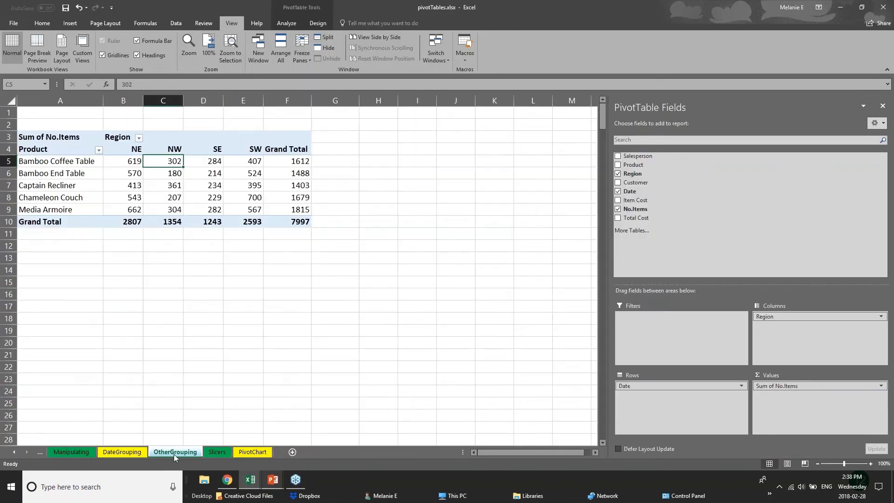
pyautogui.click(136, 452)
pyautogui.click(155, 454)
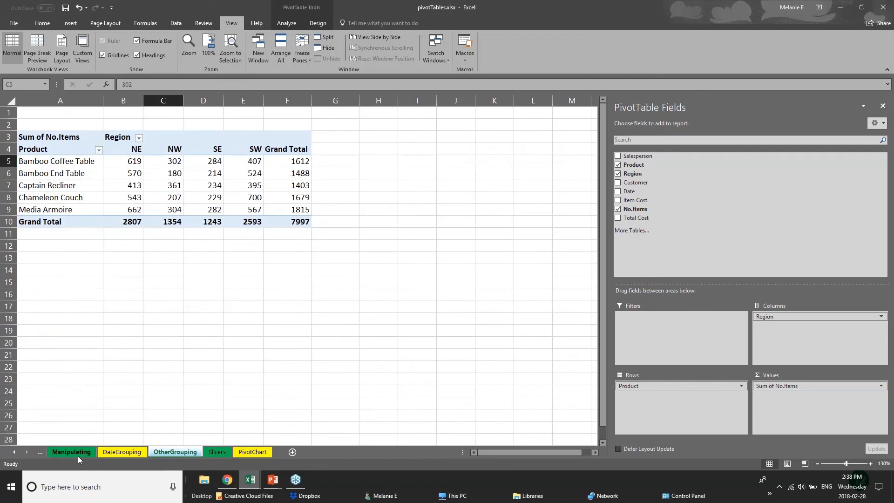
pyautogui.click(98, 454)
pyautogui.click(166, 453)
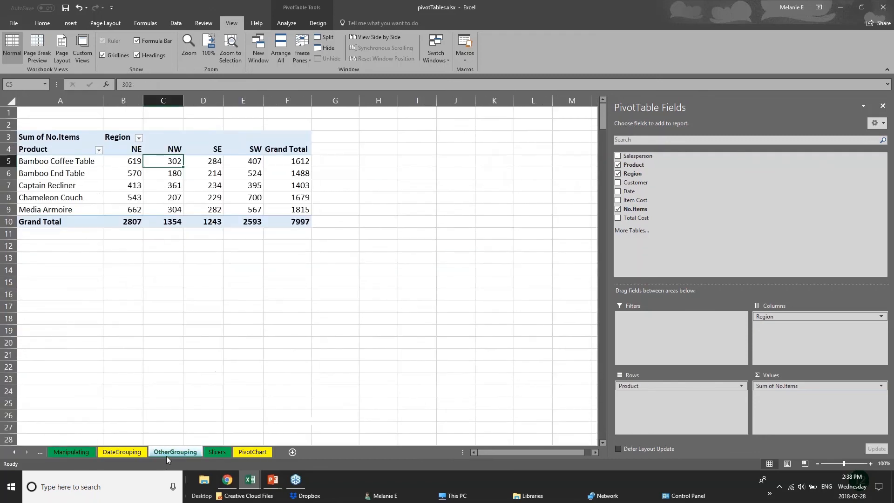
pyautogui.click(250, 453)
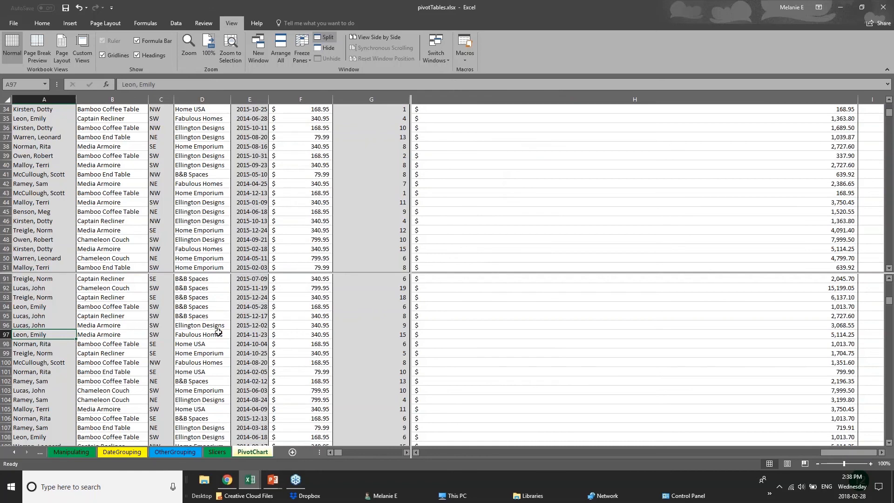
# Check further sales records in the lower pane of the split PivotChart sheet.
pyautogui.scroll(-6, 219, 331)
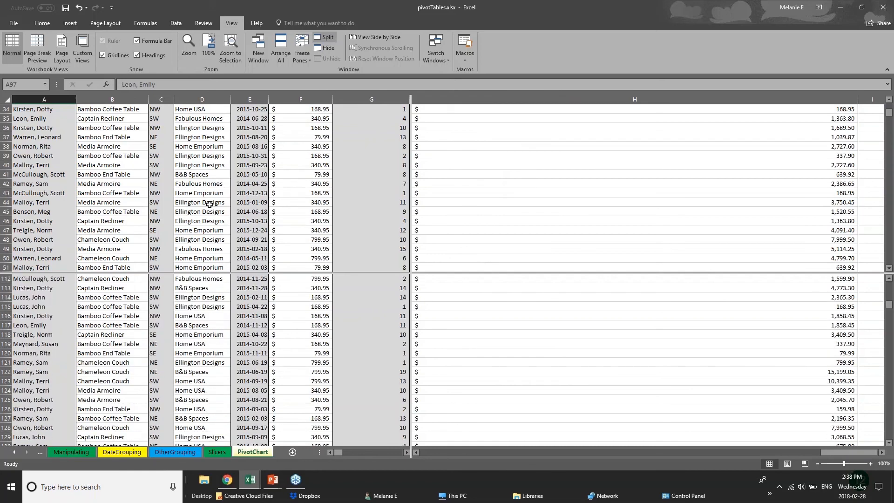
pyautogui.scroll(6, 210, 204)
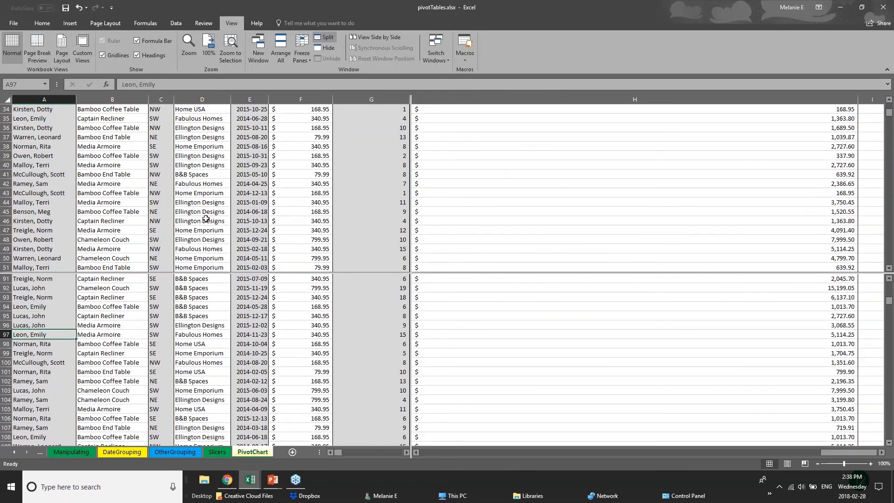
pyautogui.scroll(5, 214, 303)
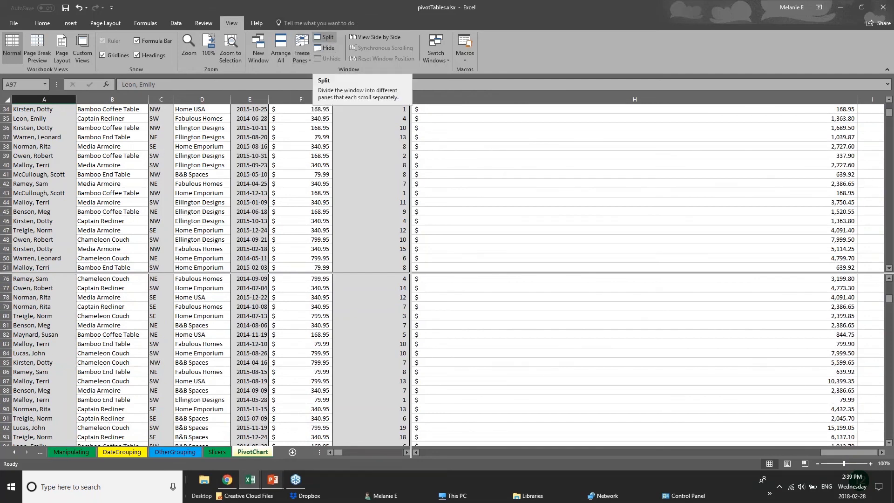
# Switch to the PowerPoint slide show and advance to the Saving & Printing slide.
pyautogui.click(274, 481)
pyautogui.click(311, 444)
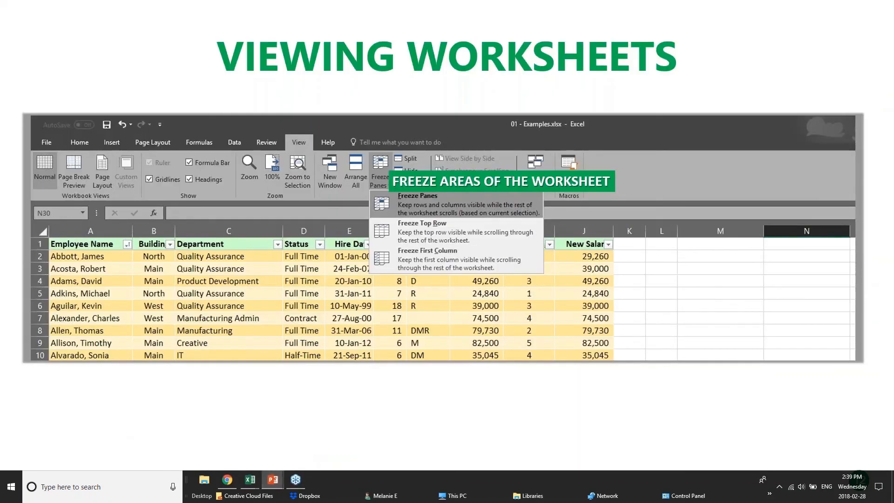
pyautogui.press('Right')
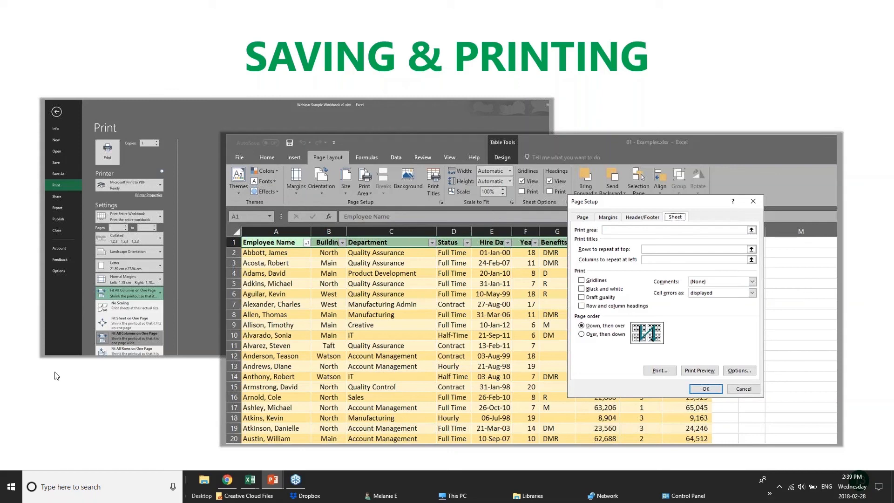
# Switch back to the pivotTables.xlsx workbook in Excel and look through its OtherGrouping, DateGrouping and Manipulating sheets.
pyautogui.moveTo(250, 480)
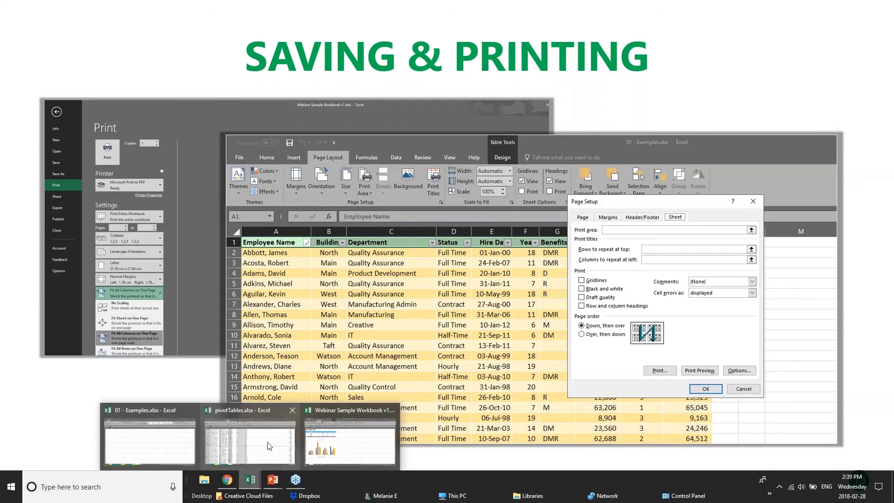
pyautogui.click(271, 447)
pyautogui.scroll(-11, 186, 359)
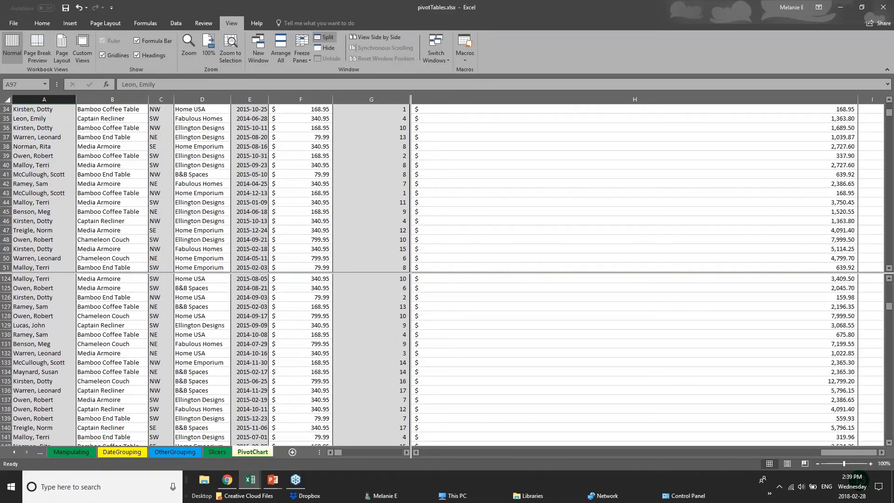
pyautogui.click(179, 454)
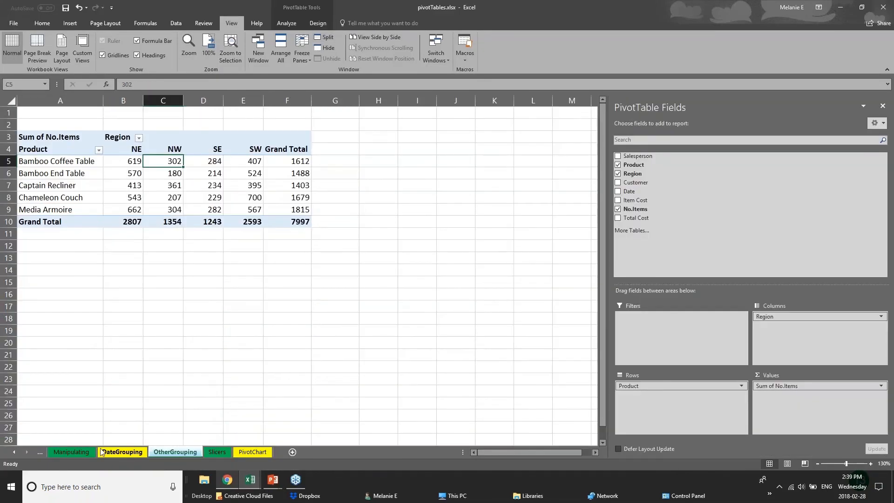
pyautogui.click(107, 452)
pyautogui.click(86, 451)
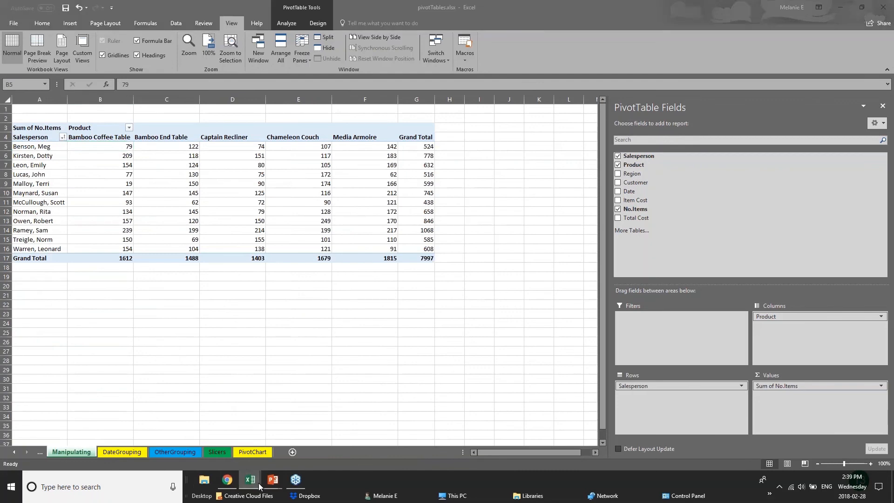
# Switch to the 01 - Examples.xlsx workbook and display its 2017 Budget sheet.
pyautogui.moveTo(254, 486)
pyautogui.click(139, 451)
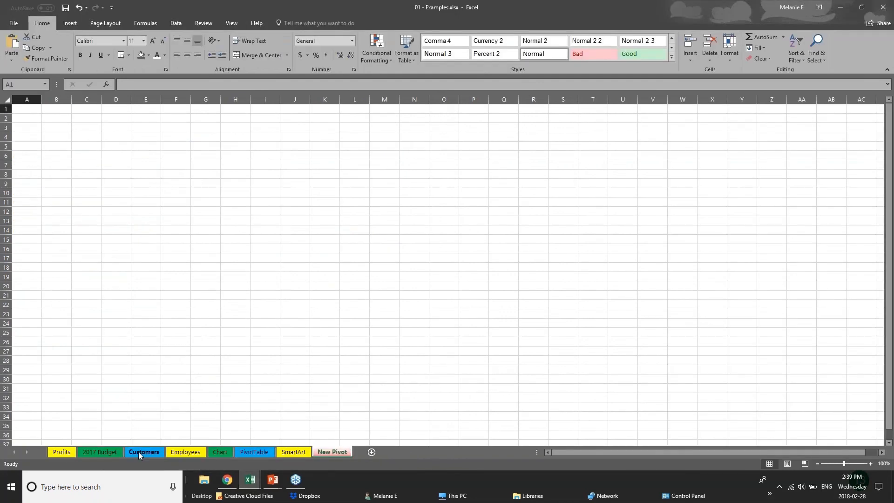
pyautogui.click(138, 451)
pyautogui.hotkey('ctrl', 'pageup')
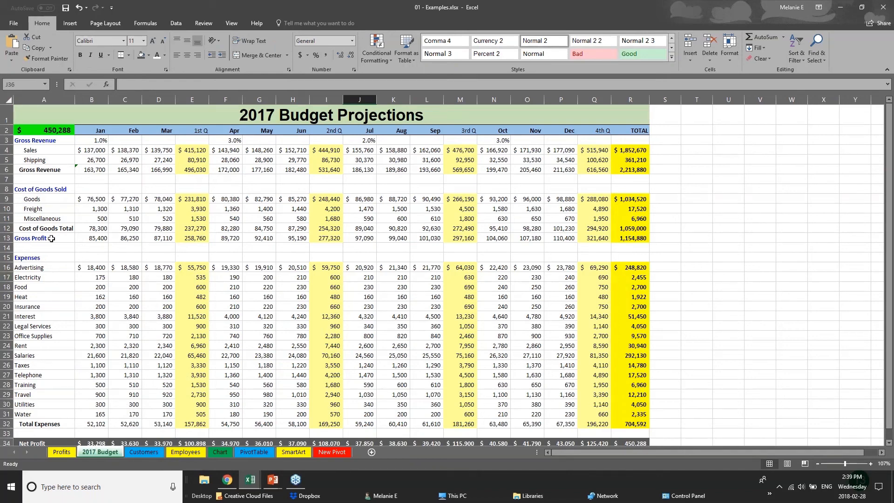
# Save the 01 - Examples workbook under its existing name and open its Save As options.
pyautogui.click(13, 23)
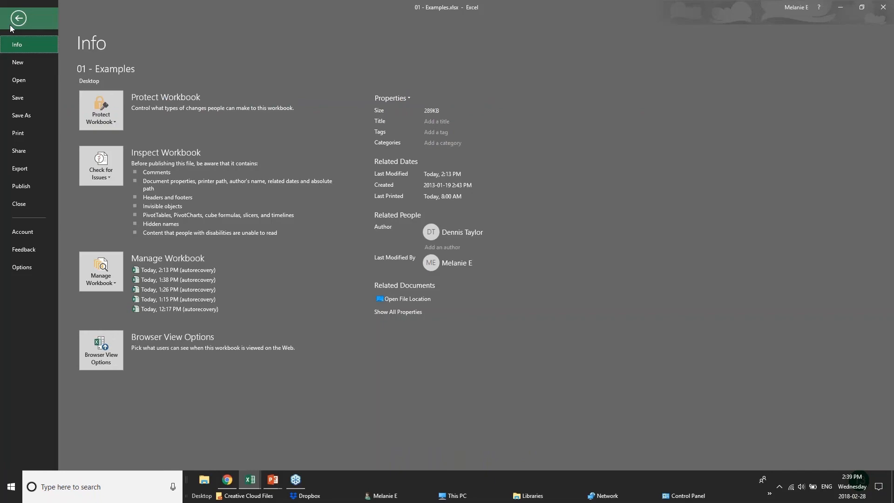
pyautogui.click(37, 99)
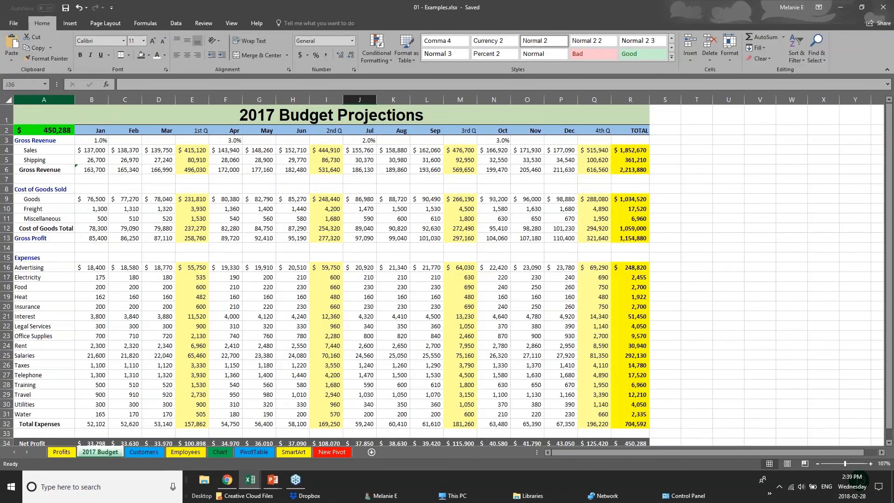
pyautogui.click(11, 22)
pyautogui.click(22, 120)
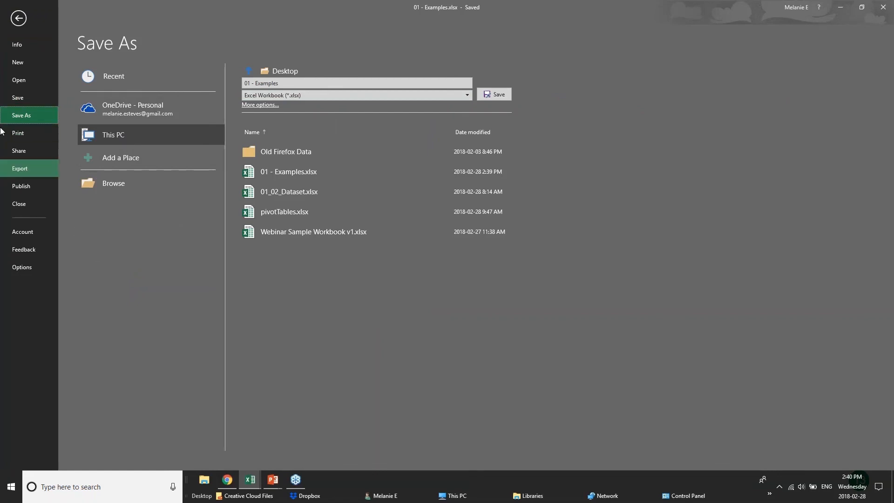
# Open the print settings for the 2017 Budget sheet and choose Microsoft Print to PDF as the printer.
pyautogui.click(18, 134)
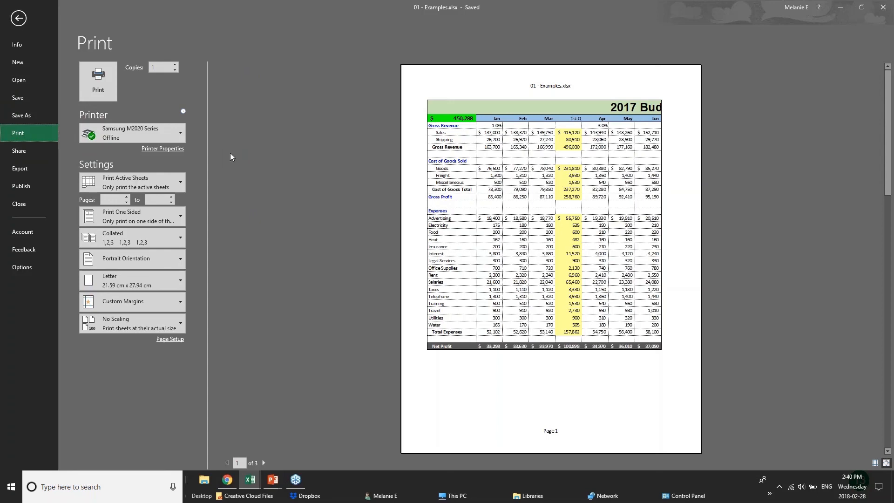
pyautogui.moveTo(163, 138)
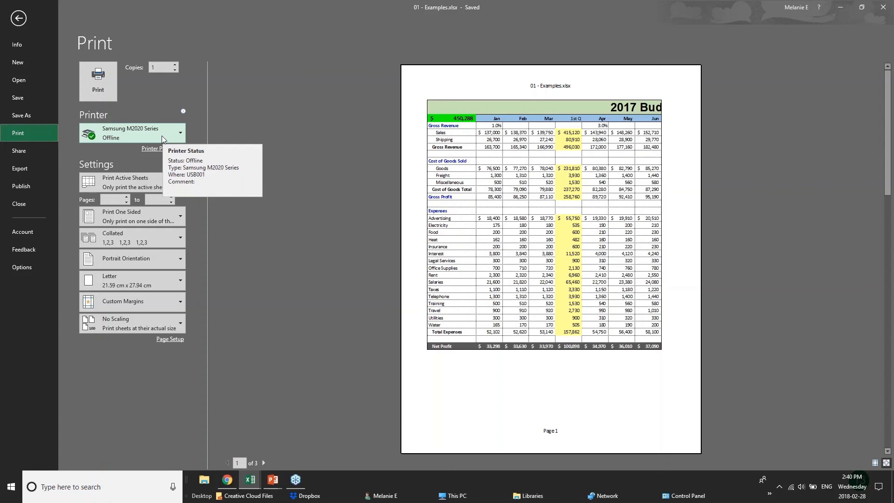
pyautogui.click(162, 135)
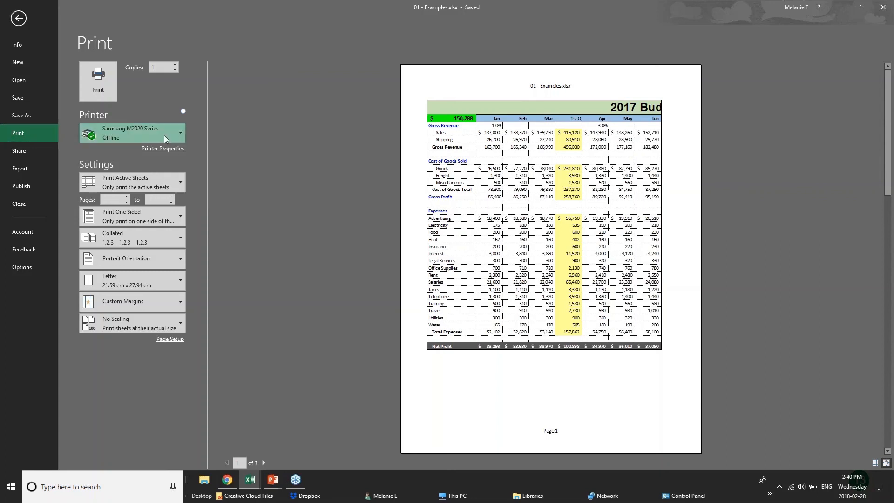
pyautogui.click(161, 177)
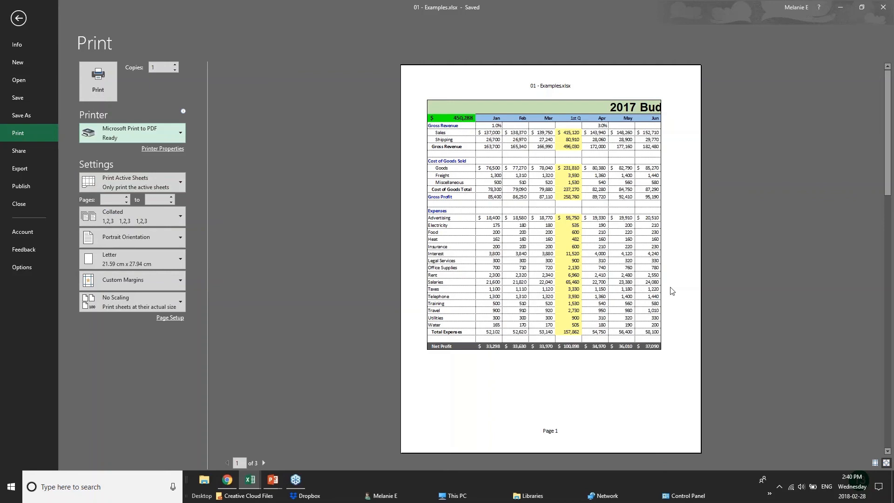
# Page through the print preview of the budget sheet and set the page to Landscape Orientation.
pyautogui.click(264, 463)
pyautogui.click(264, 463)
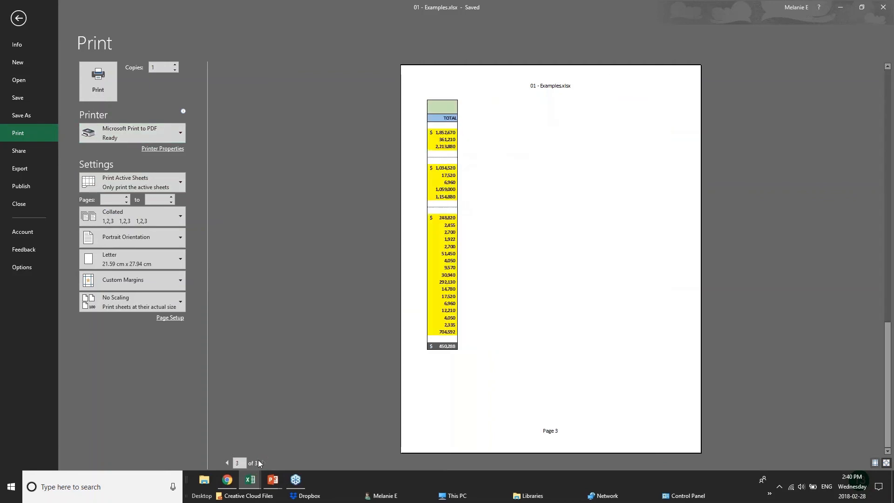
pyautogui.click(226, 463)
pyautogui.click(226, 463)
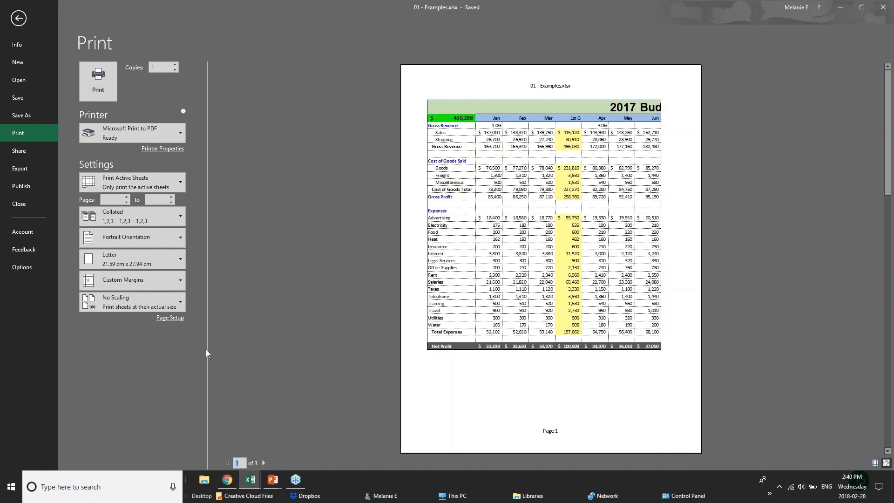
pyautogui.click(170, 241)
pyautogui.click(156, 279)
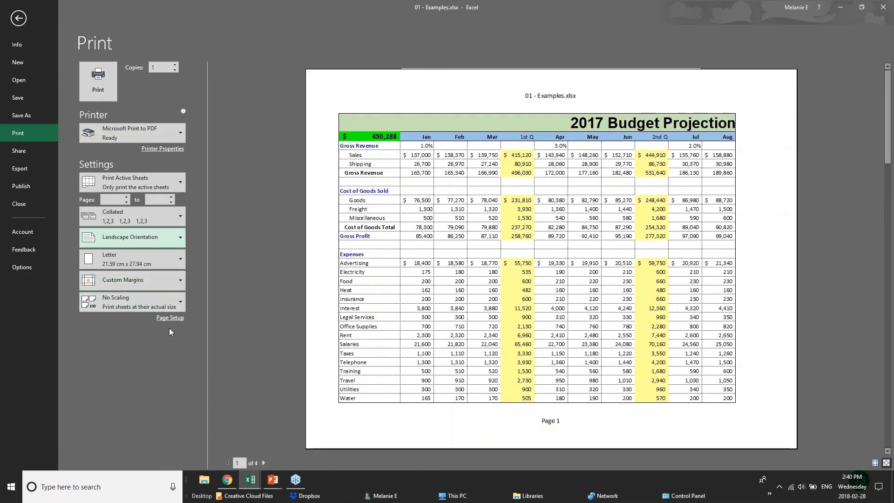
# Preview printing only the current selection, and return the print scope to Print Active Sheets.
pyautogui.click(179, 179)
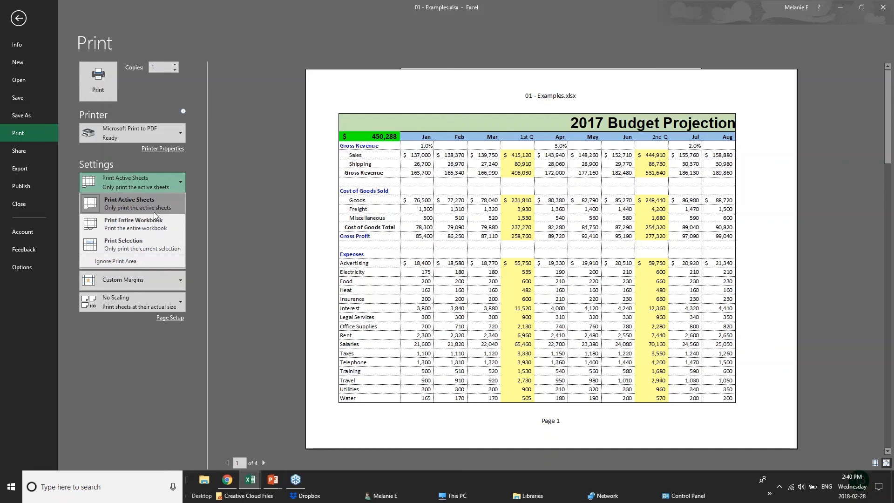
pyautogui.click(155, 243)
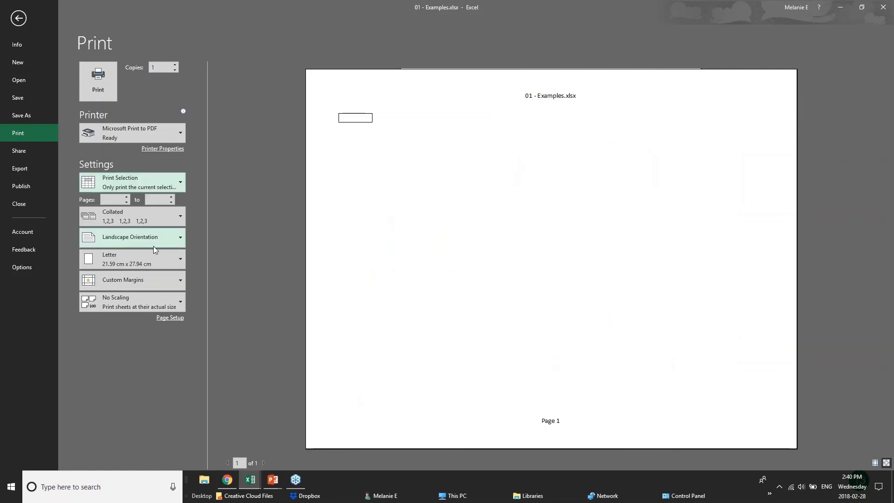
pyautogui.click(148, 184)
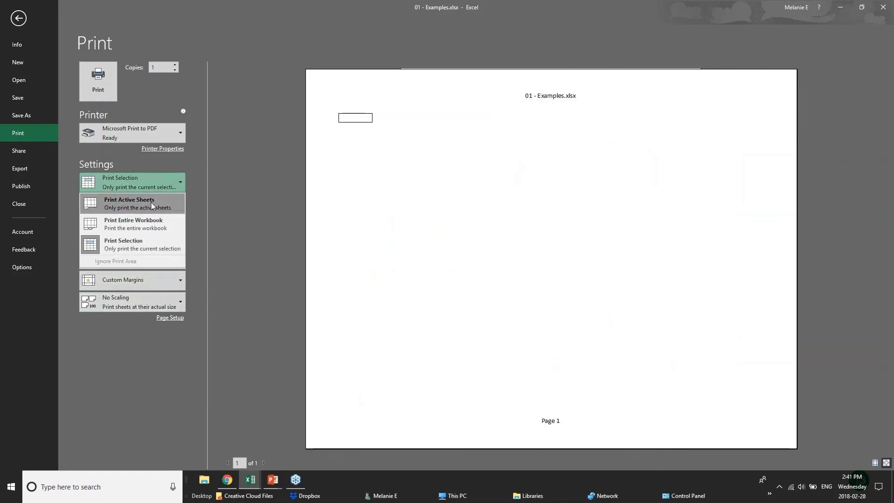
pyautogui.click(149, 210)
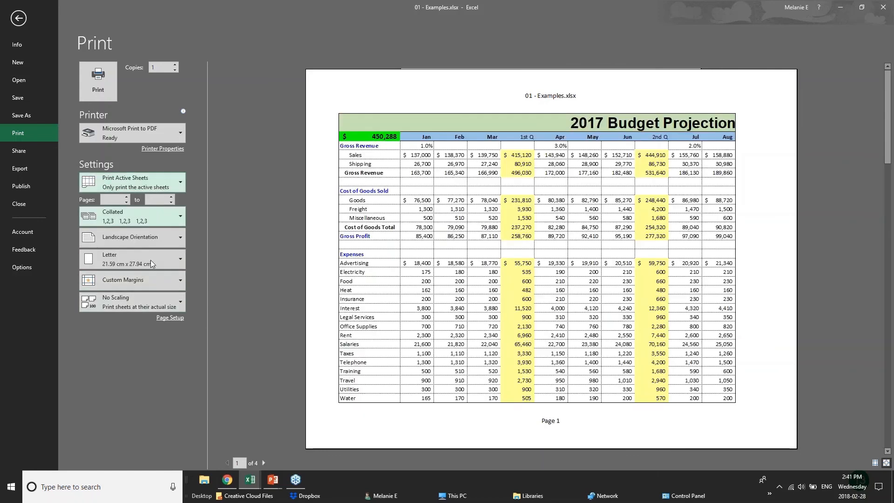
# Apply Narrow margins and set the page scaling to fit 1 page wide by 1 tall.
pyautogui.click(176, 279)
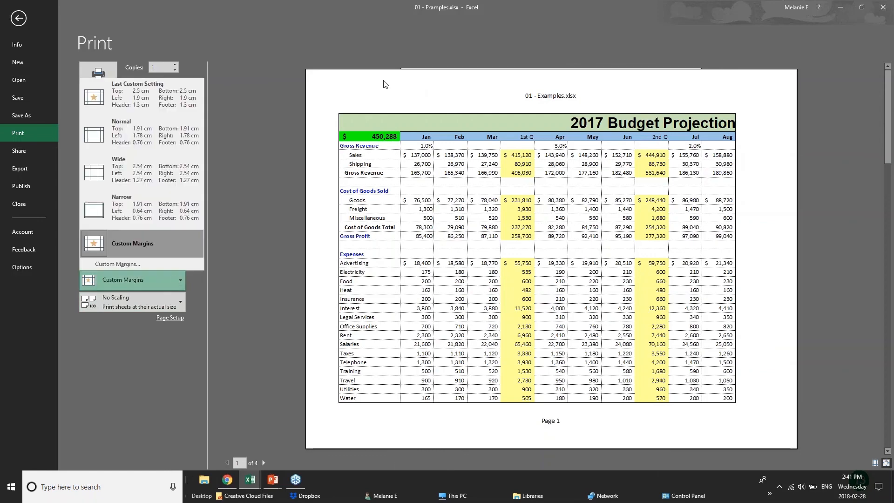
pyautogui.click(145, 213)
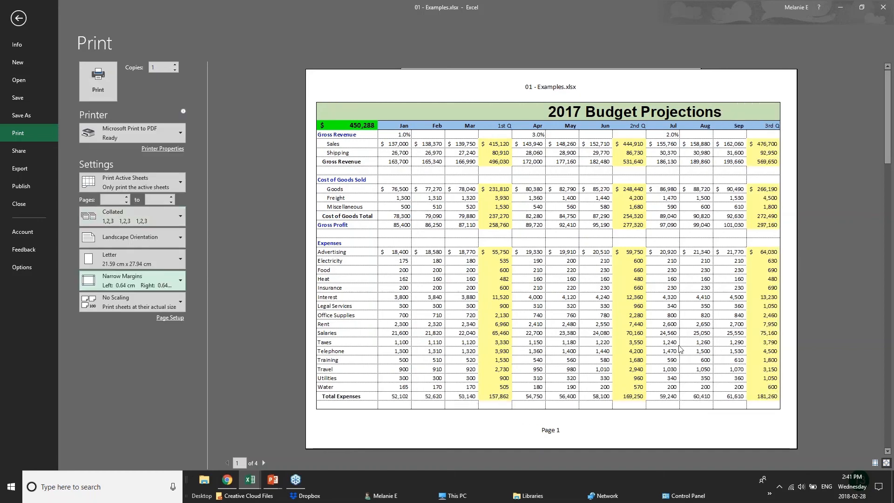
pyautogui.click(169, 318)
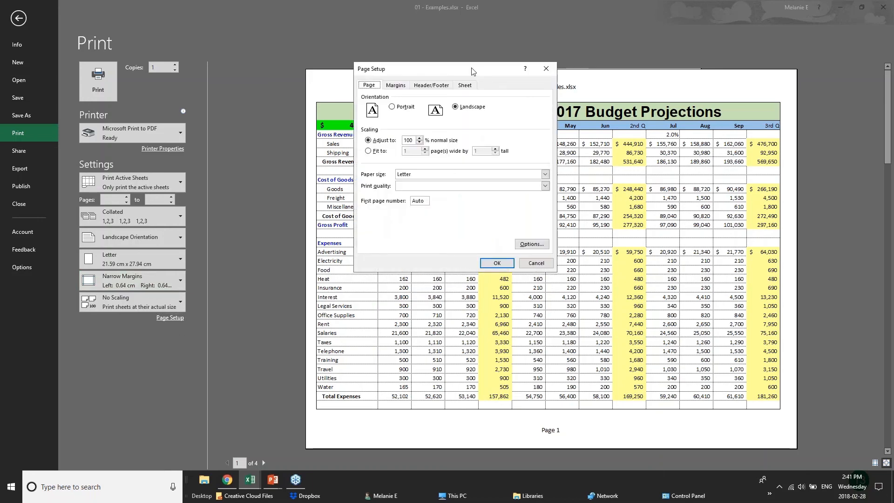
pyautogui.click(421, 142)
pyautogui.click(420, 142)
pyautogui.click(420, 142)
pyautogui.click(421, 142)
pyautogui.click(421, 139)
pyautogui.click(368, 151)
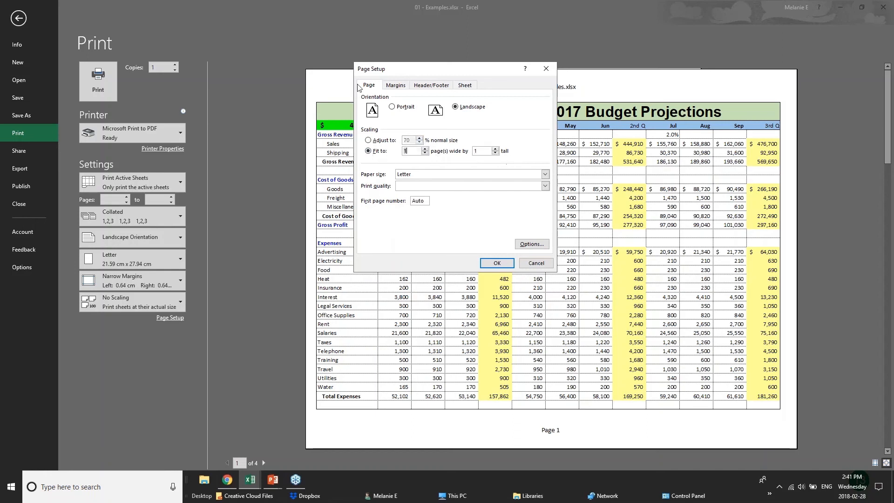
# Open the custom header for the printout and enter BUDGET PROJECTIONS in its left section.
pyautogui.click(391, 90)
pyautogui.click(430, 89)
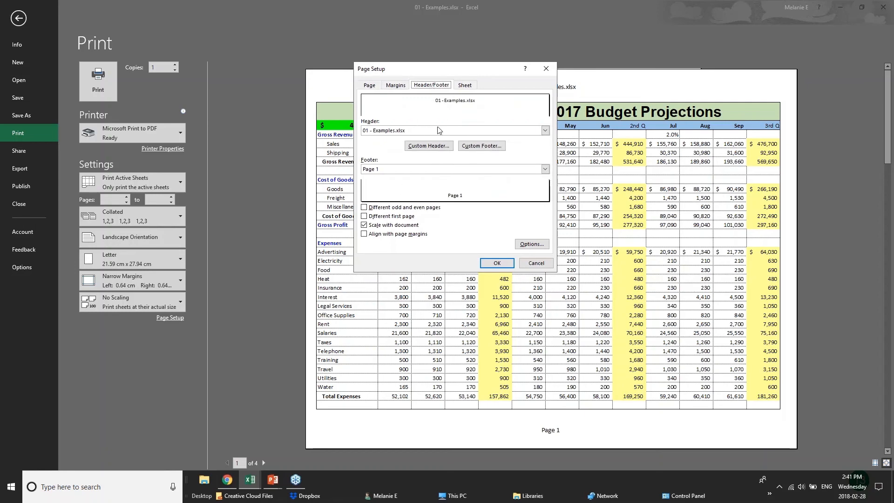
pyautogui.click(417, 132)
pyautogui.click(417, 132)
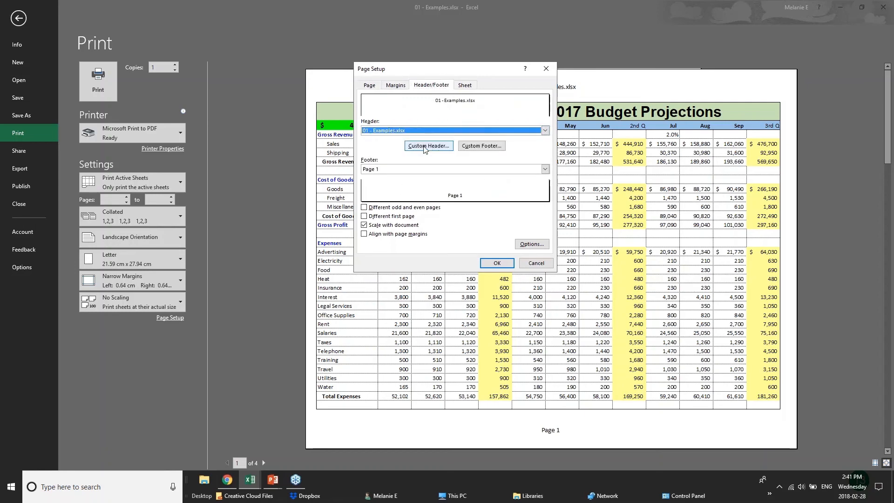
pyautogui.click(430, 145)
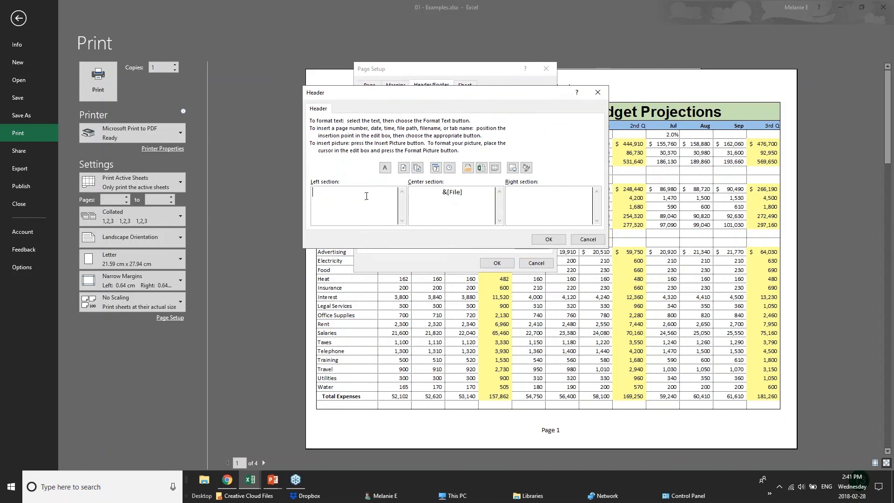
pyautogui.write('BUDGET PROJECTIONS')
# Replace the file name in the header's center section with CONFIDENTIAL and apply the page setup.
pyautogui.moveTo(463, 192); pyautogui.dragTo(409, 192)
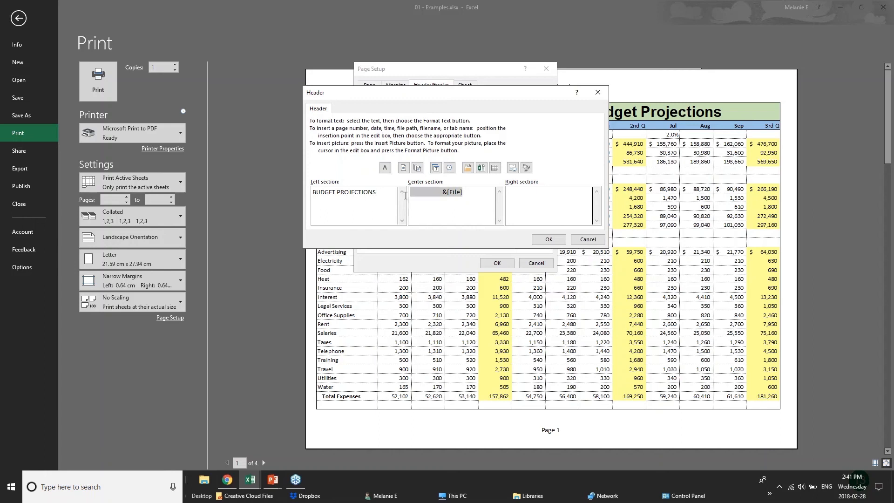
pyautogui.write('CONFIDENTIAL')
pyautogui.click(573, 198)
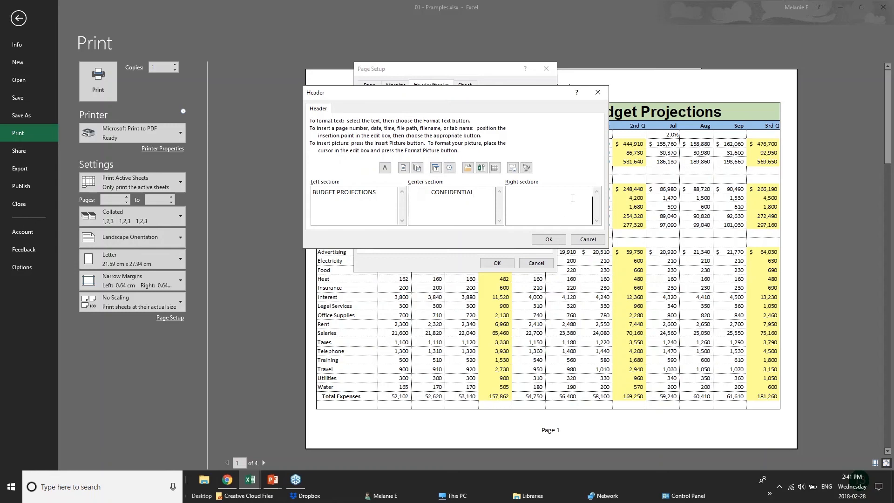
pyautogui.click(549, 239)
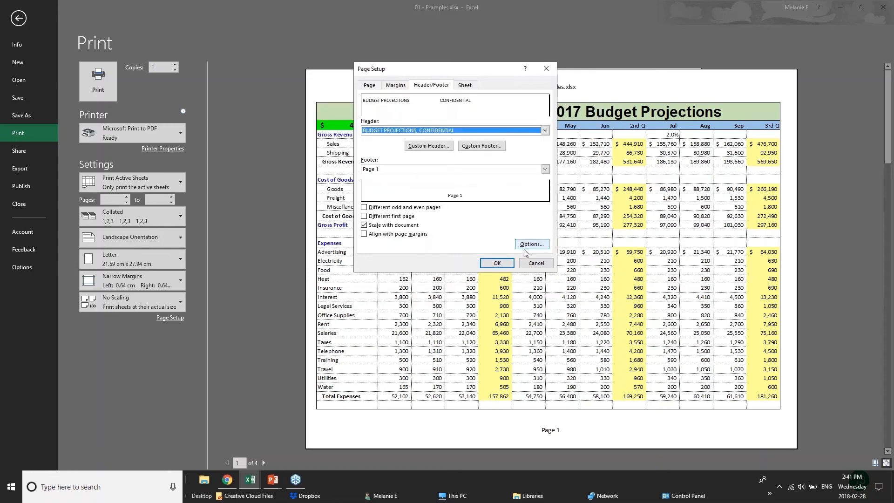
pyautogui.click(497, 263)
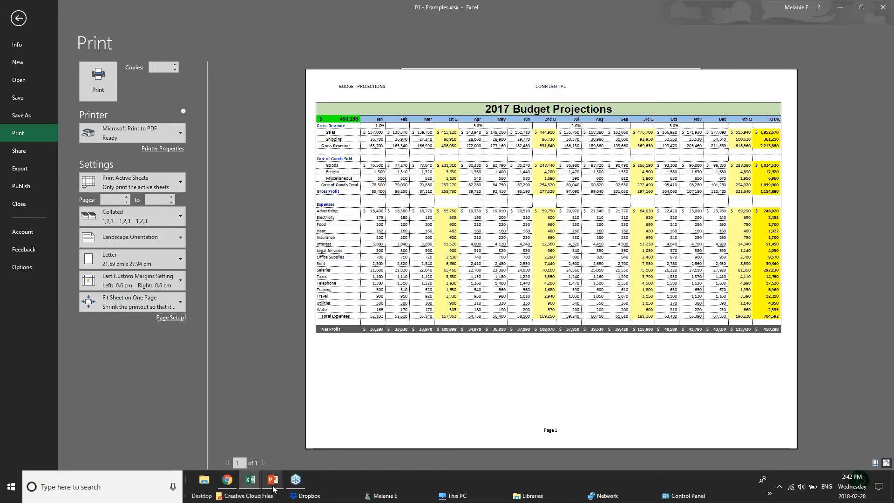
# Switch to the PowerPoint slide show and advance to the Sharing & Security slide.
pyautogui.moveTo(270, 487)
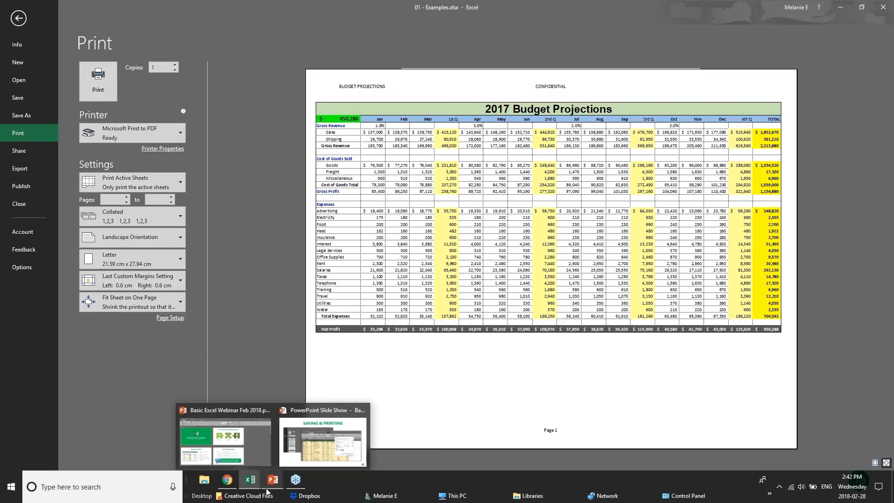
pyautogui.click(272, 482)
pyautogui.press('Right')
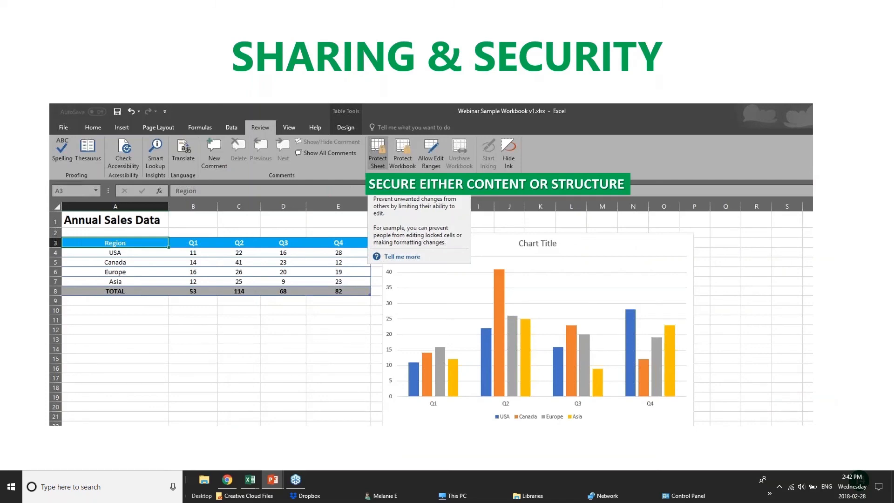
# Switch back to the 01 - Examples.xlsx workbook in Excel and leave its print view.
pyautogui.click(237, 481)
pyautogui.moveTo(250, 481)
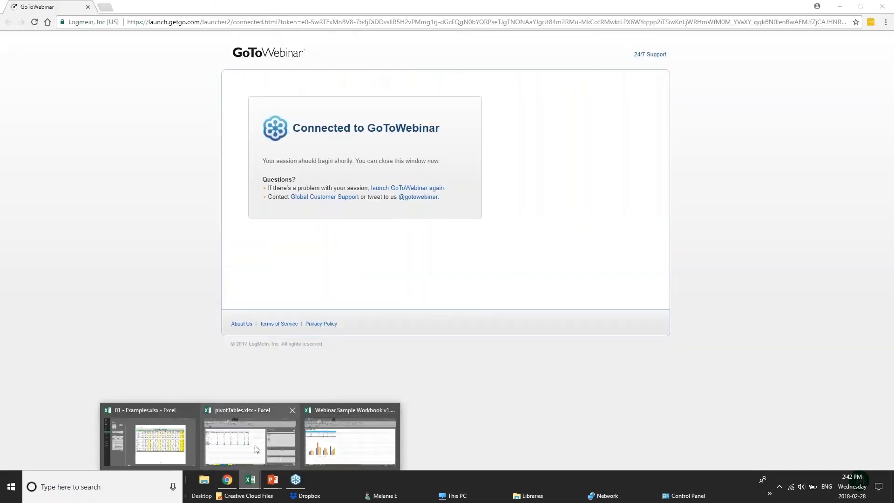
pyautogui.click(149, 443)
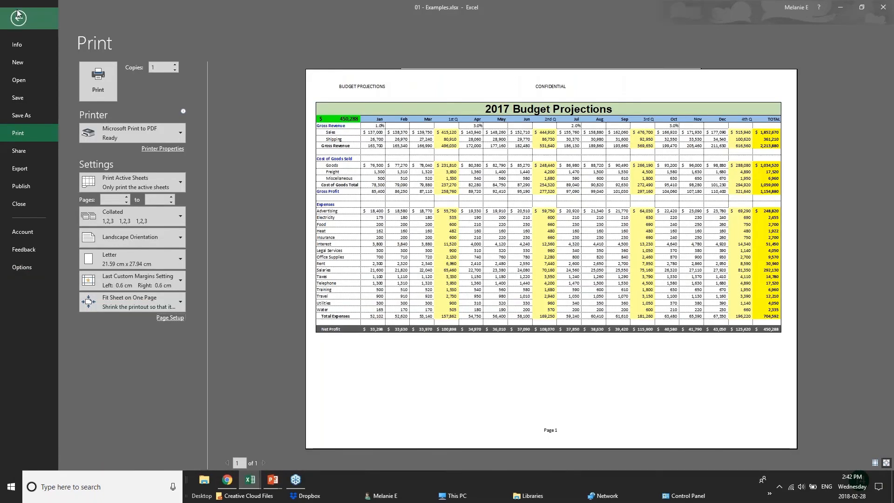
pyautogui.click(18, 17)
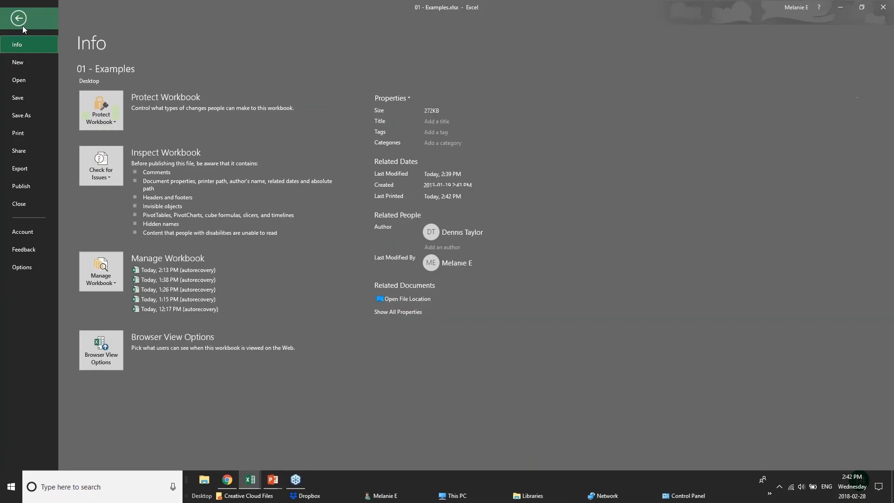
# View the General Options for open and modify passwords in the full Save As dialog, cancel without saving, and return to the 2017 Budget sheet.
pyautogui.click(17, 114)
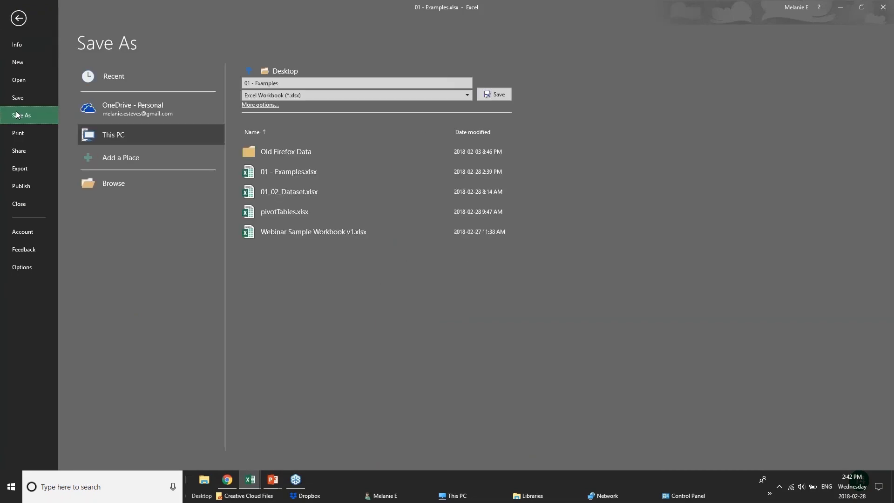
pyautogui.click(112, 113)
pyautogui.click(120, 137)
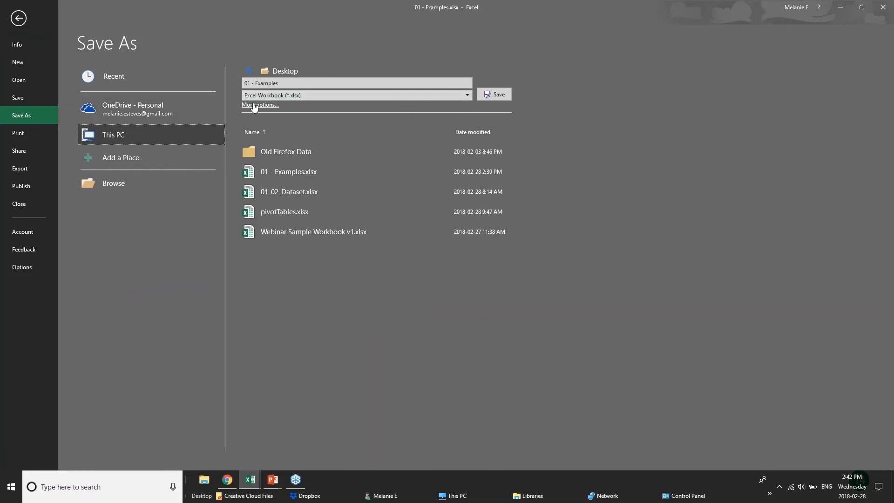
pyautogui.click(254, 106)
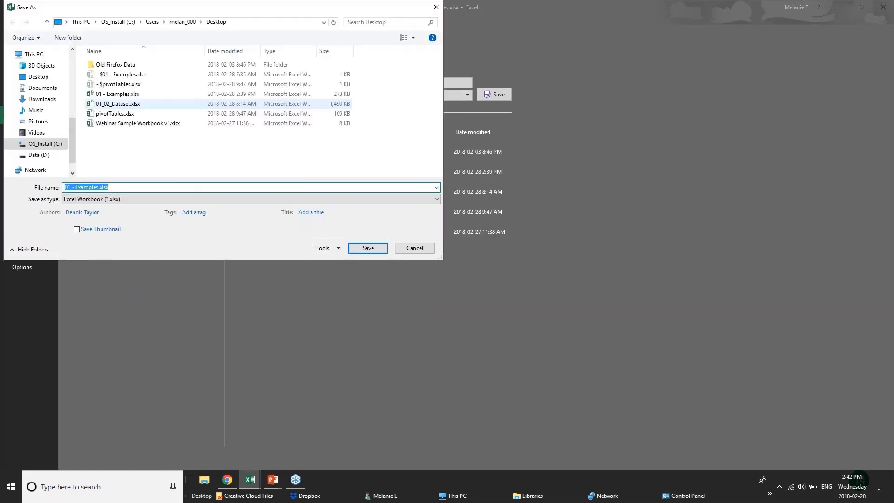
pyautogui.click(326, 249)
pyautogui.click(344, 280)
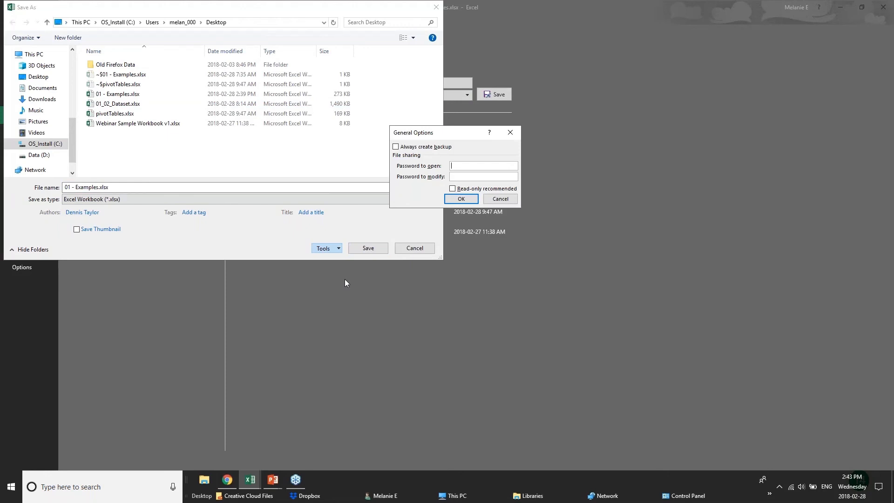
pyautogui.click(500, 198)
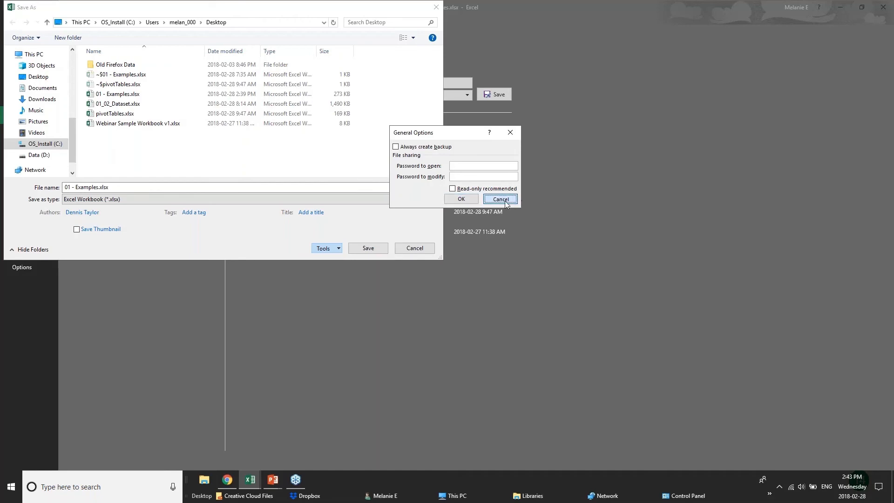
pyautogui.press('Escape')
pyautogui.click(18, 18)
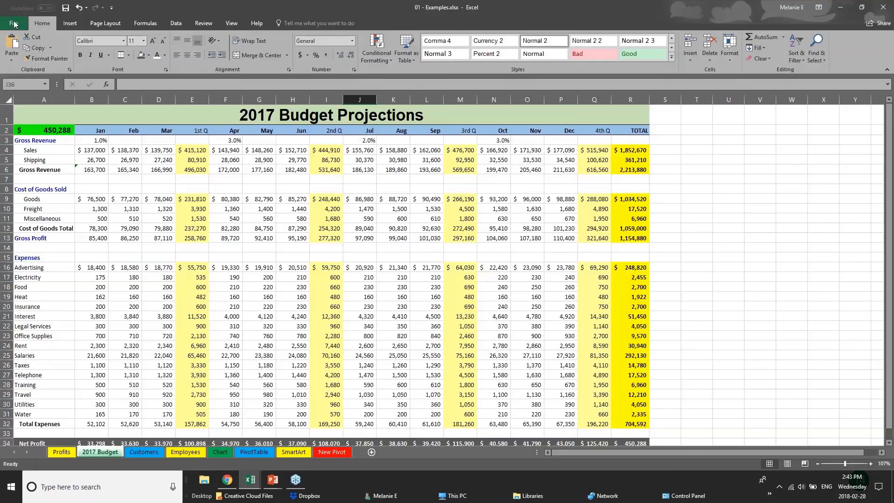
pyautogui.click(116, 253)
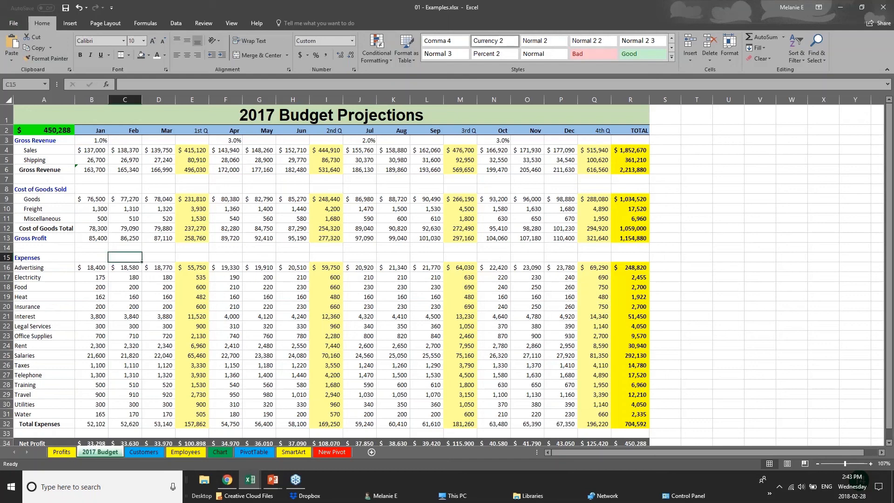
pyautogui.click(184, 225)
pyautogui.click(193, 244)
pyautogui.click(195, 243)
pyautogui.click(199, 236)
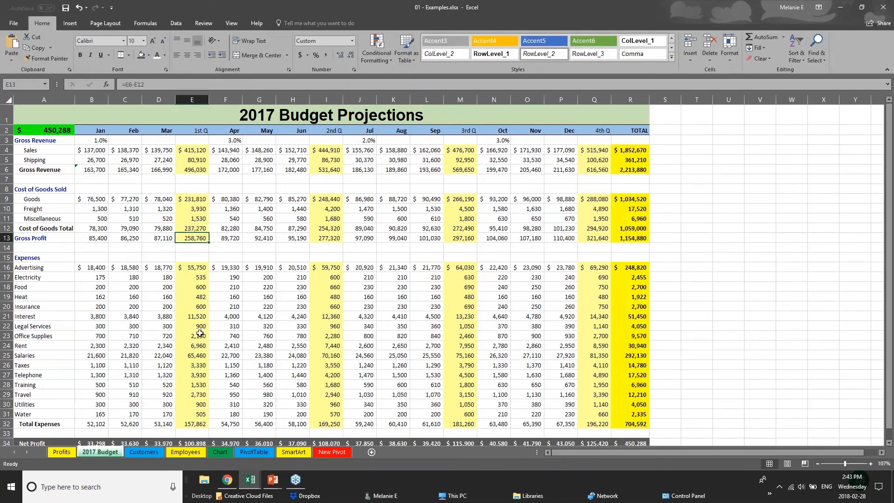
# Switch to the Employees sheet and return to its first rows.
pyautogui.click(132, 449)
pyautogui.click(193, 455)
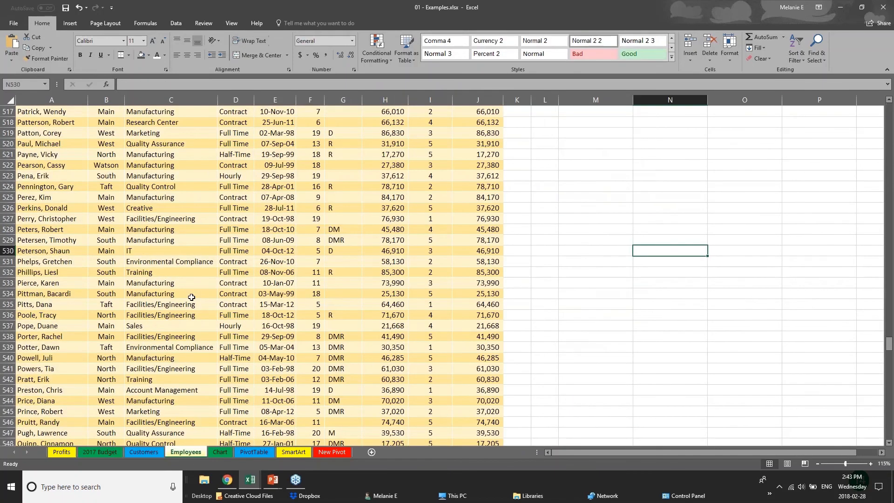
pyautogui.scroll(1, 191, 297)
pyautogui.moveTo(889, 342); pyautogui.dragTo(890, 111)
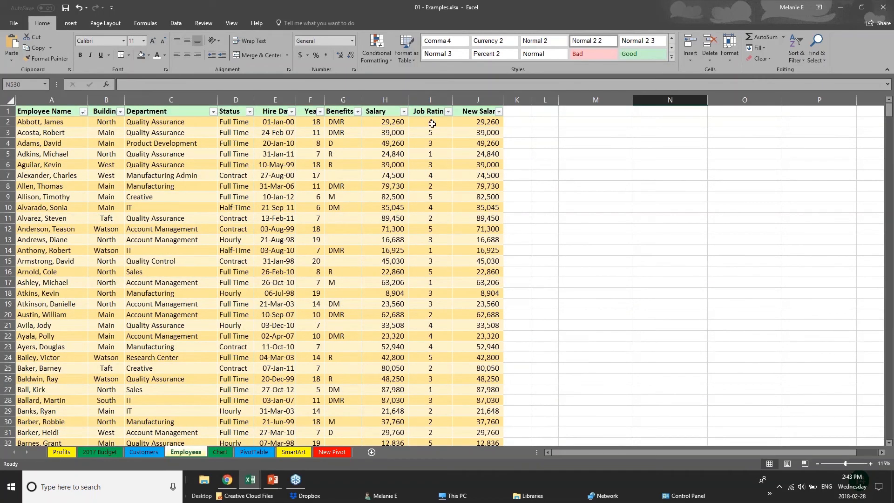
# Examine the Salary values and New Salary formulas, ending with the whole Salary column selected.
pyautogui.click(383, 112)
pyautogui.click(386, 122)
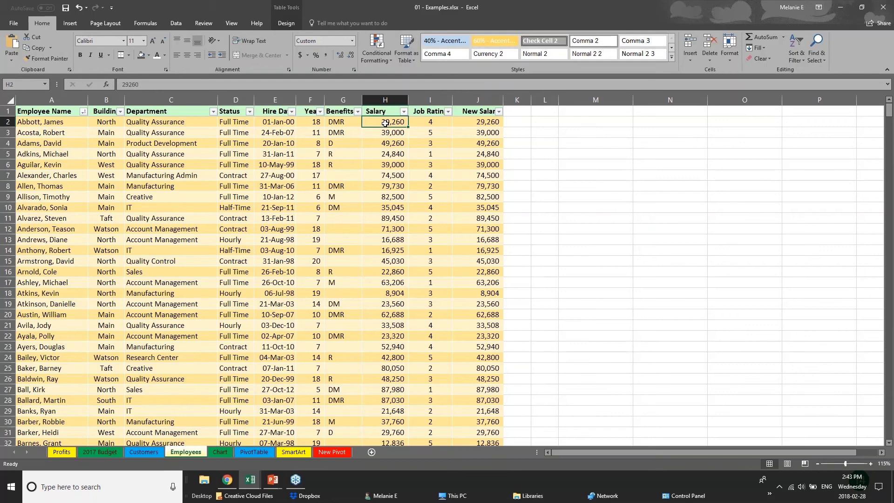
pyautogui.click(489, 123)
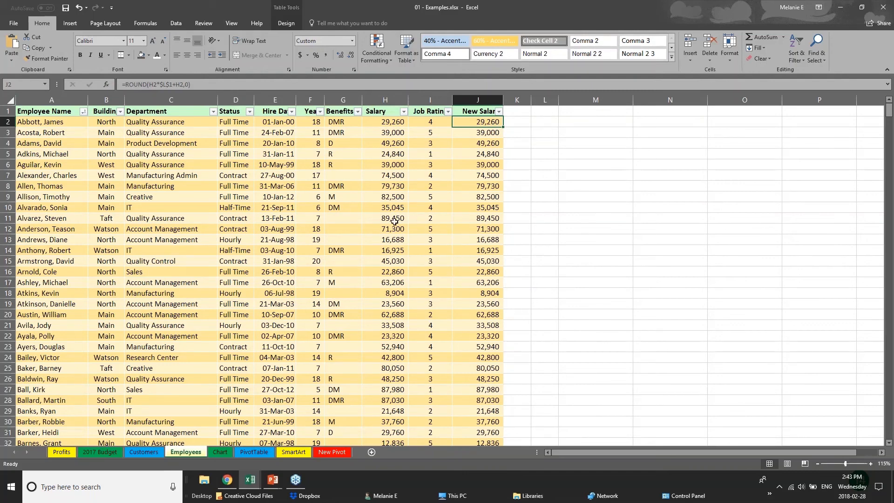
pyautogui.click(262, 296)
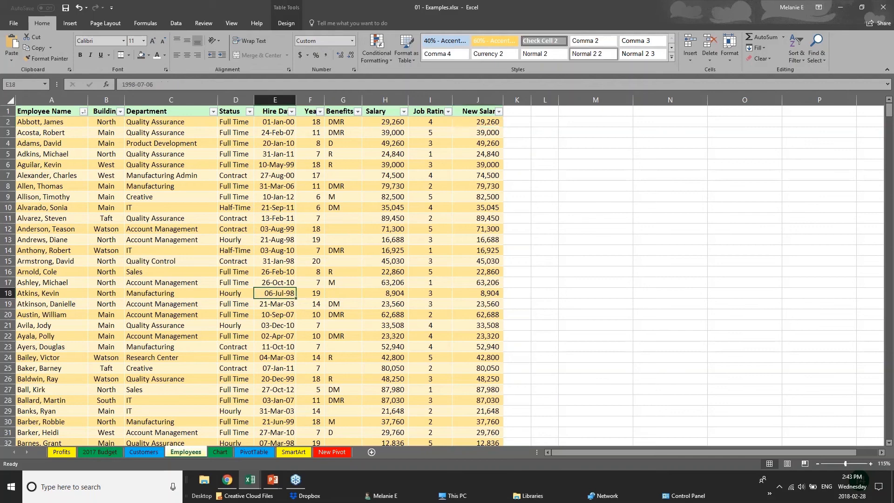
pyautogui.click(472, 112)
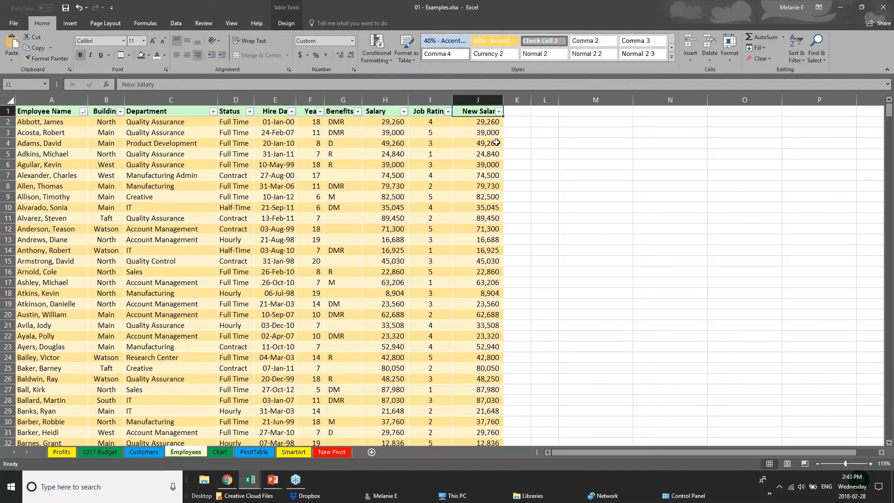
pyautogui.click(495, 123)
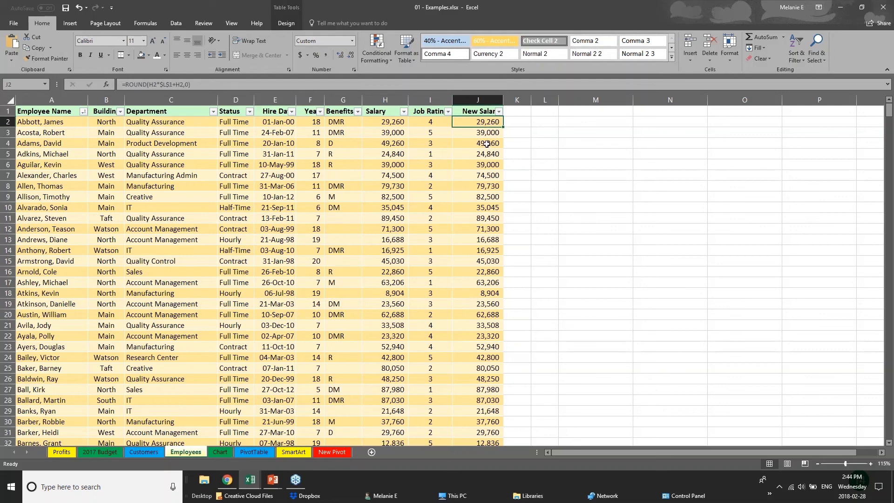
pyautogui.click(488, 141)
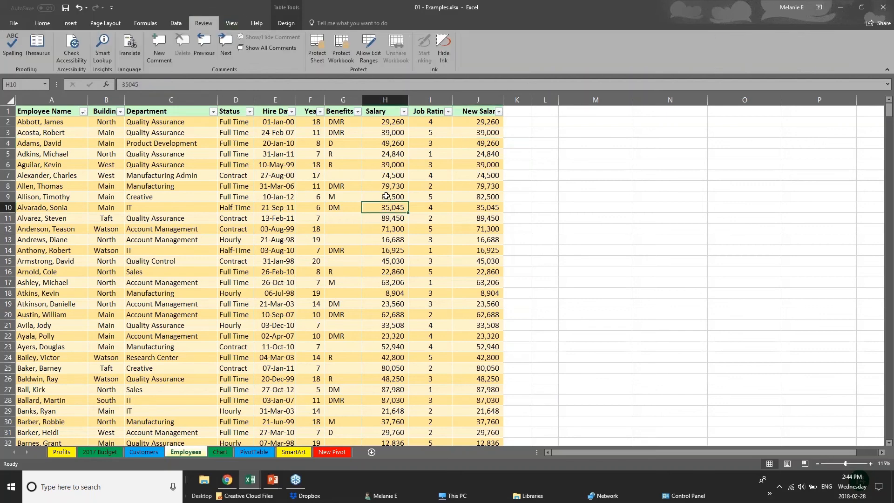
pyautogui.click(387, 123)
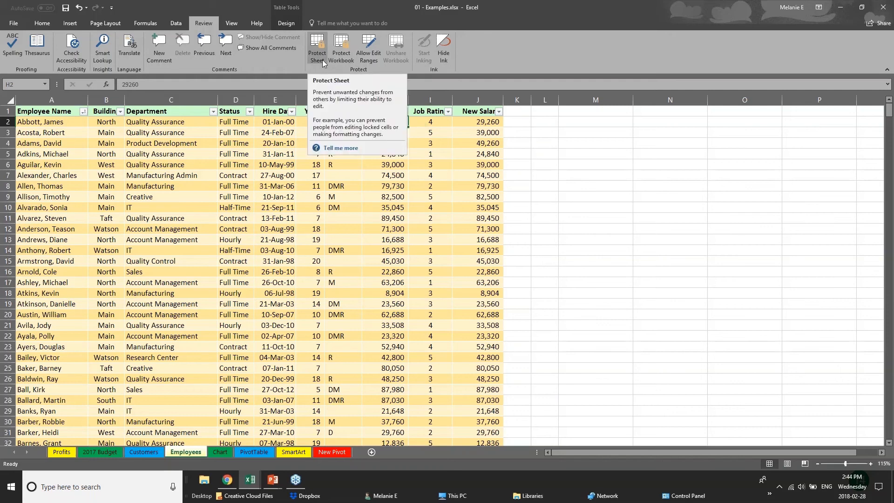
pyautogui.click(299, 200)
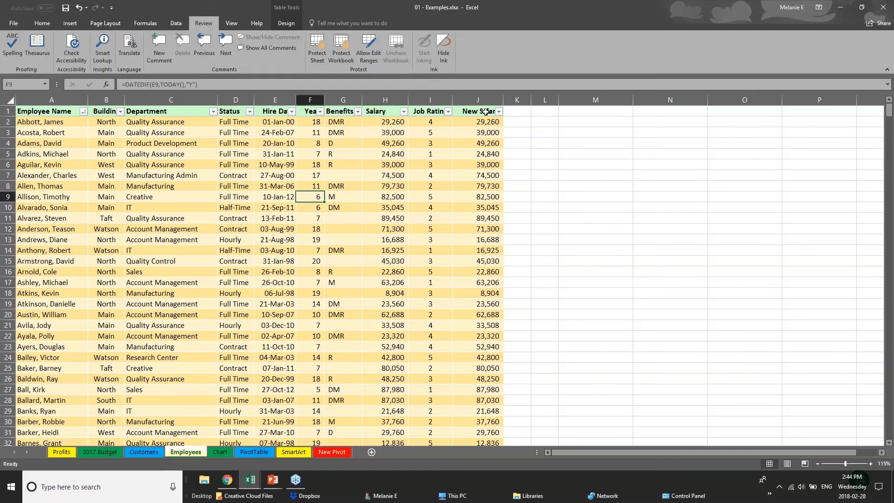
pyautogui.moveTo(485, 111); pyautogui.dragTo(484, 218)
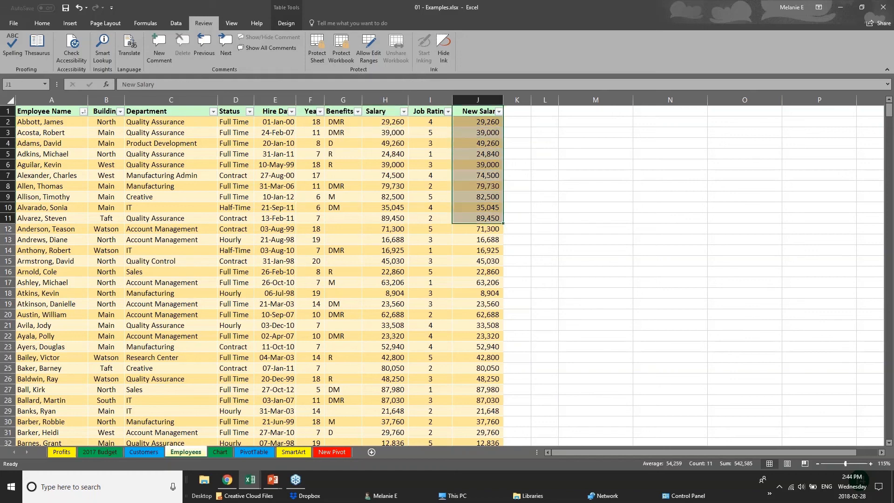
pyautogui.click(389, 97)
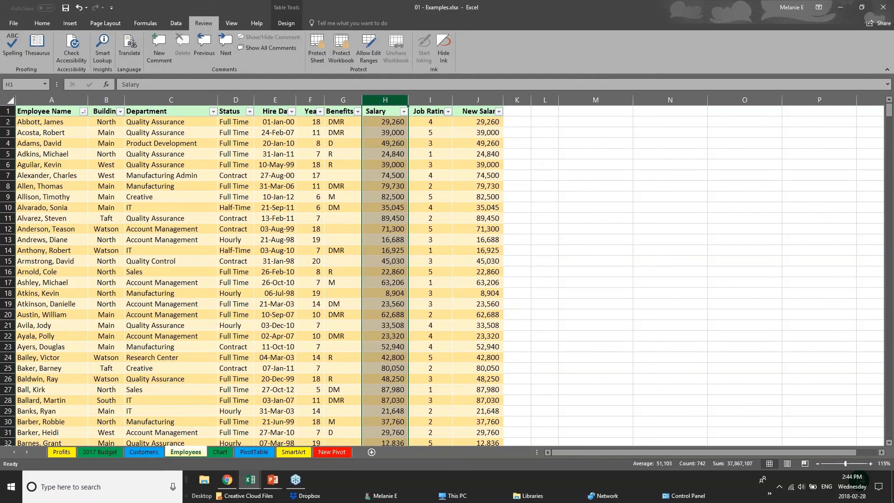
# Start protecting the Employees sheet, enter a password to unprotect it, and cancel.
pyautogui.click(315, 55)
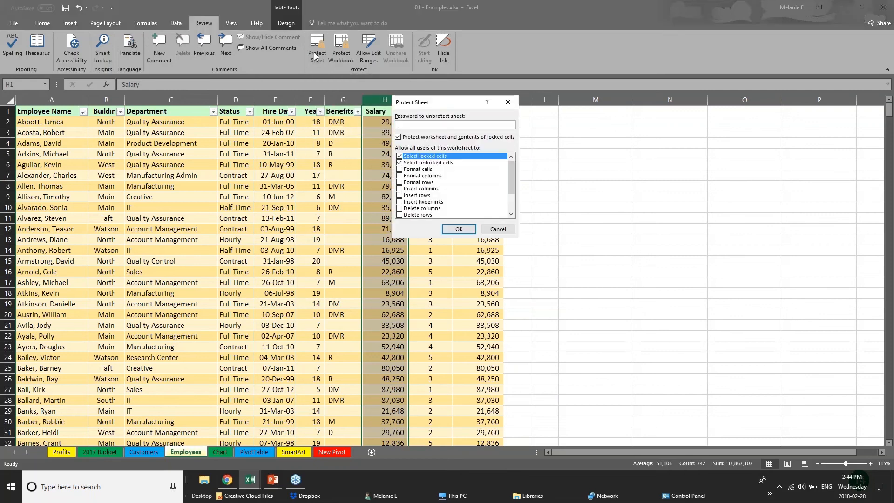
pyautogui.write('••')
pyautogui.click(490, 228)
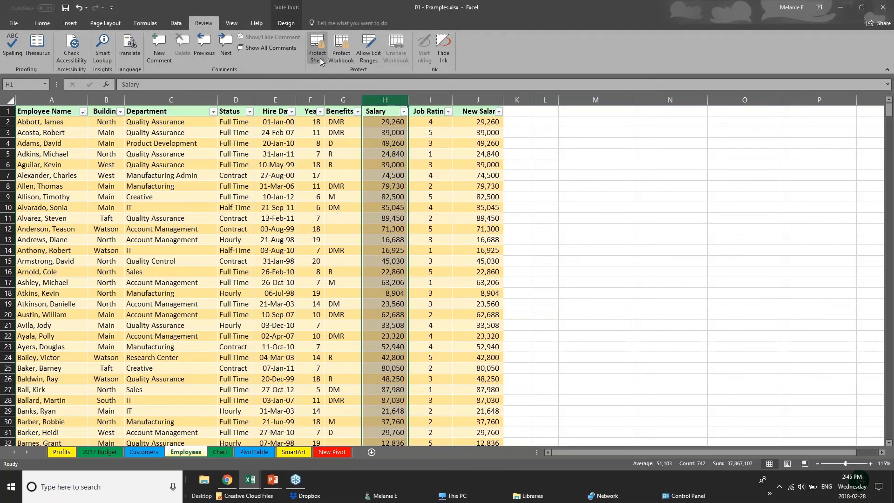
pyautogui.click(262, 375)
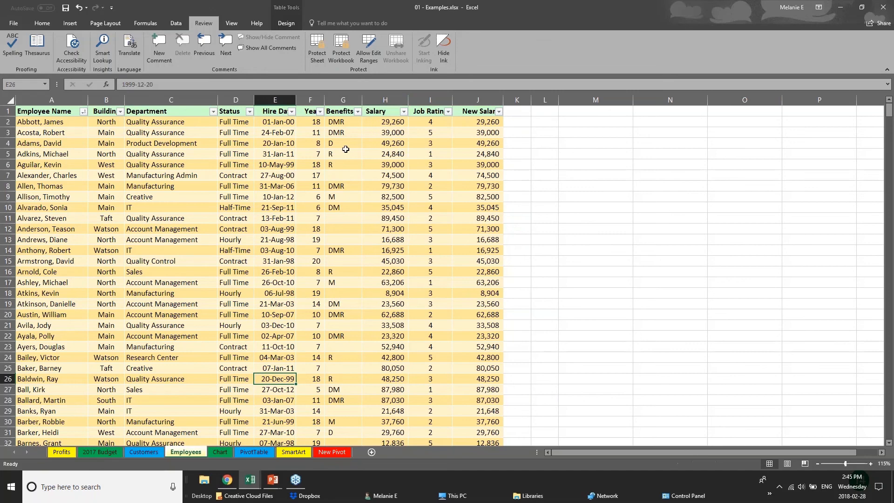
# Reopen sheet protection, enter the unprotect password, disallow selecting locked cells, review the other user permissions, and cancel.
pyautogui.click(319, 59)
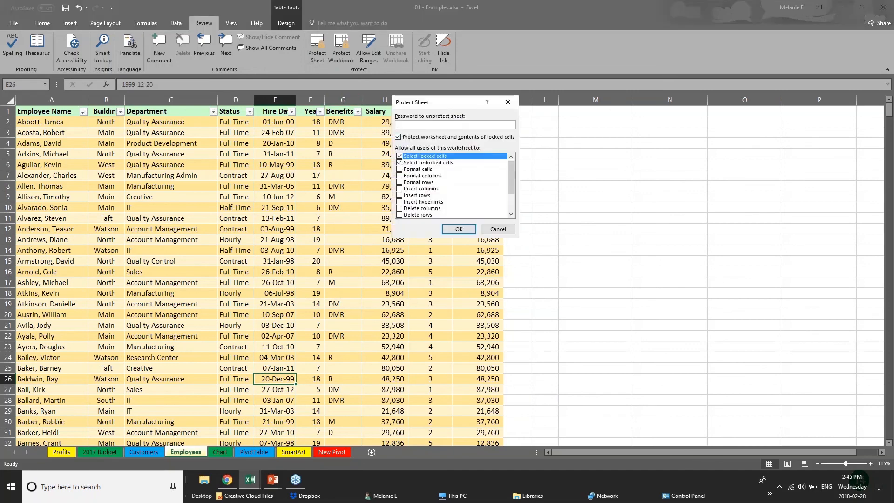
pyautogui.write('12')
pyautogui.click(400, 156)
pyautogui.moveTo(511, 186); pyautogui.dragTo(511, 203)
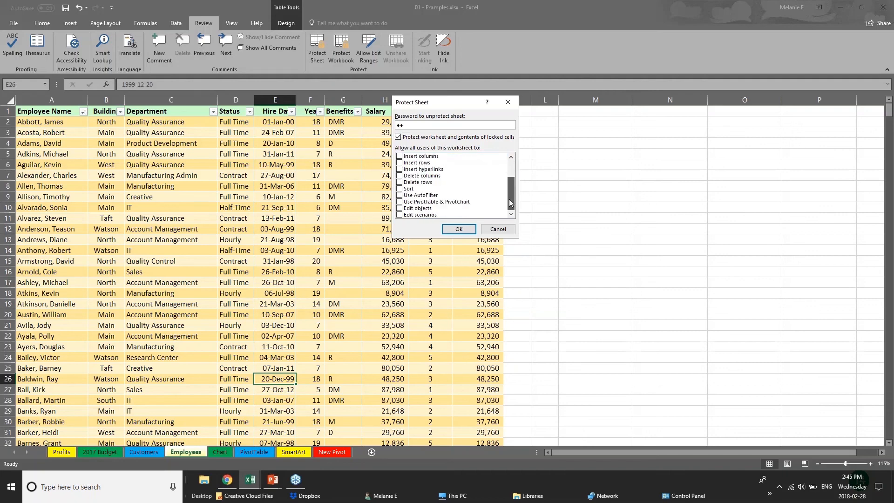
pyautogui.click(400, 209)
pyautogui.moveTo(510, 193); pyautogui.dragTo(510, 175)
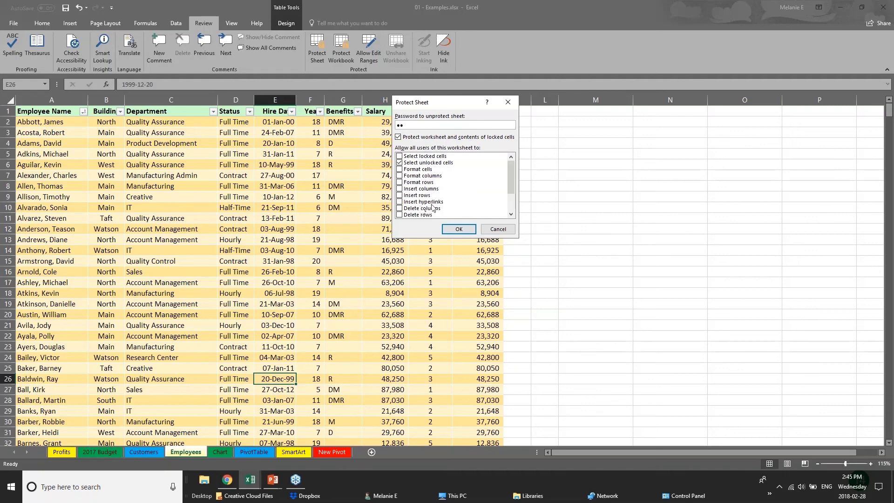
pyautogui.click(486, 229)
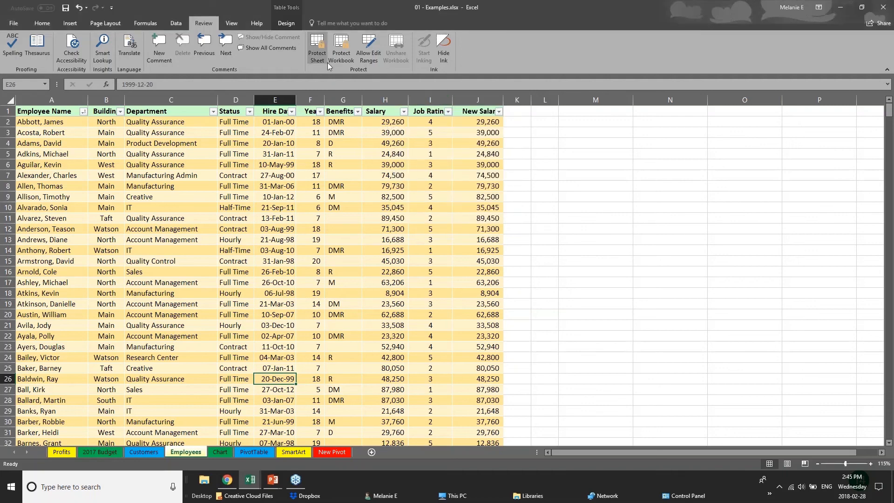
# View the workbook structure protection options and cancel without protecting the workbook.
pyautogui.click(388, 204)
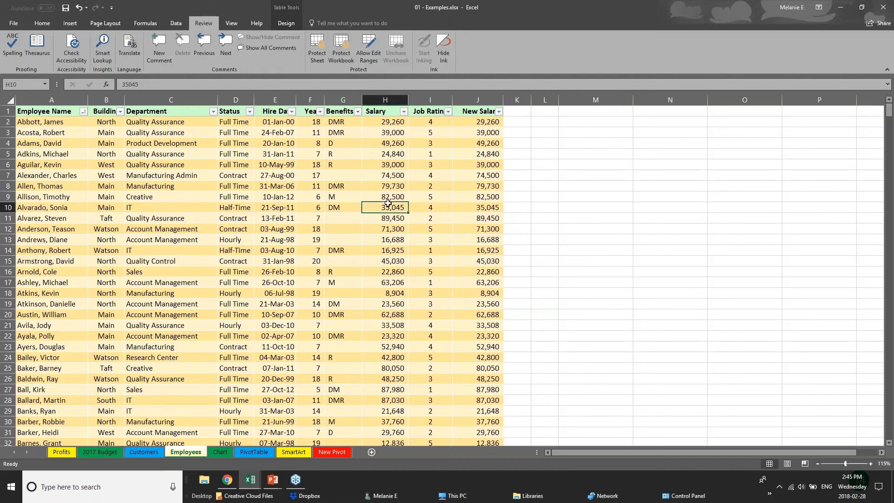
pyautogui.click(380, 168)
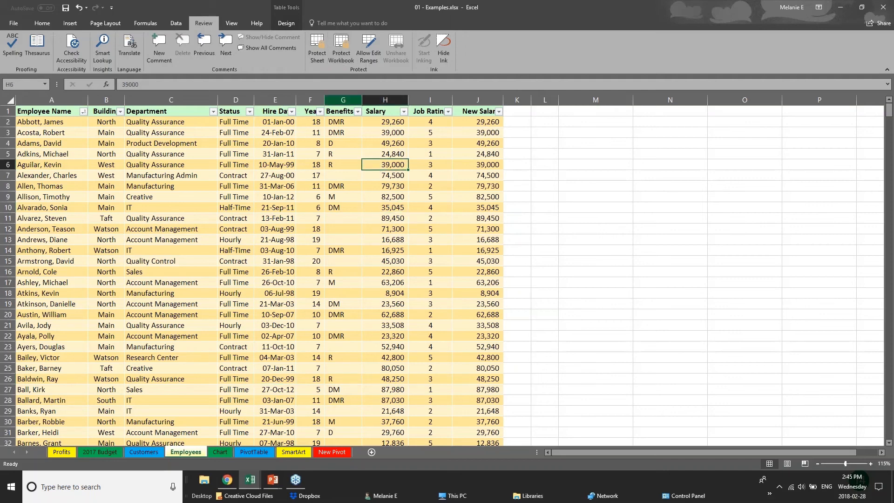
pyautogui.click(341, 59)
pyautogui.click(498, 201)
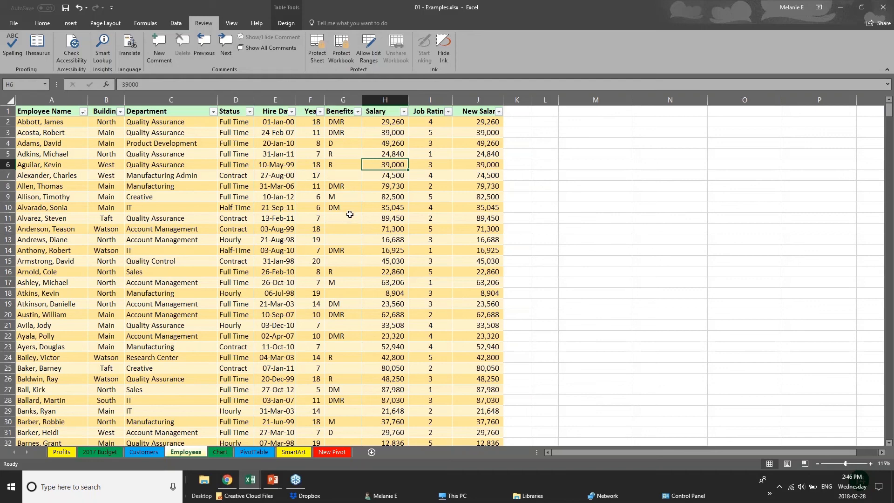
# Hide the Salary and New Salary columns on the Employees sheet.
pyautogui.click(275, 100)
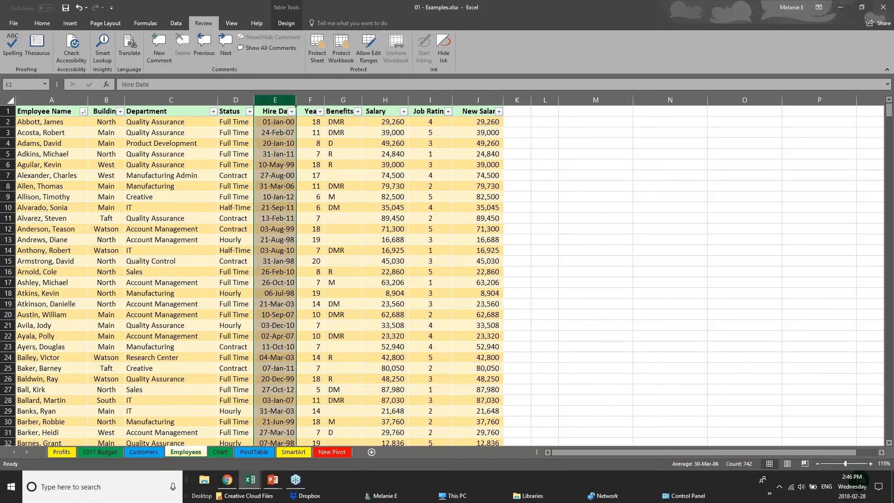
pyautogui.click(311, 100)
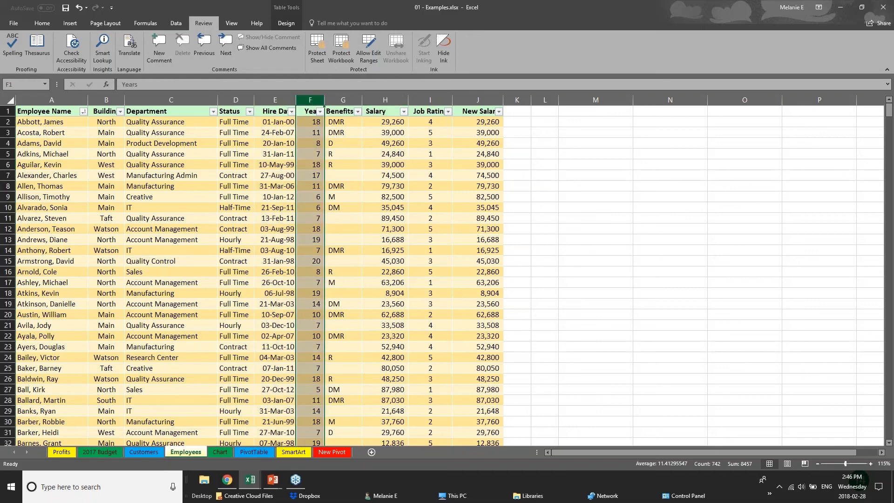
pyautogui.click(389, 99)
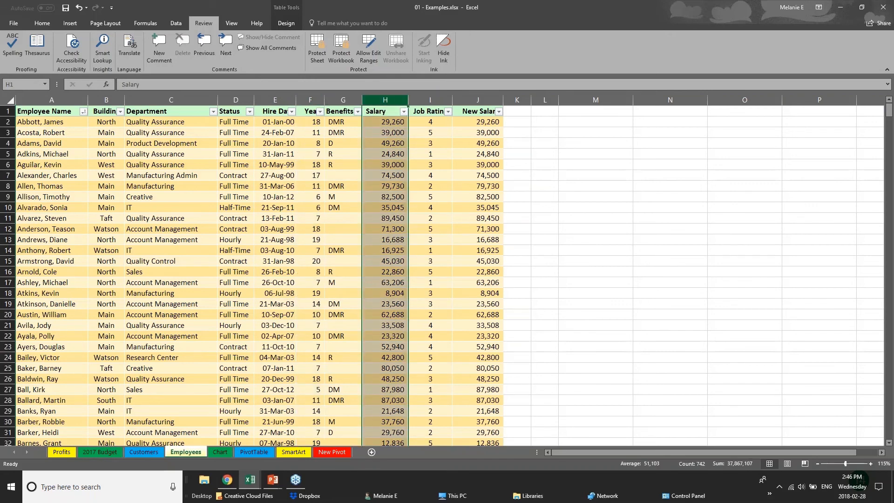
pyautogui.rightClick(391, 101)
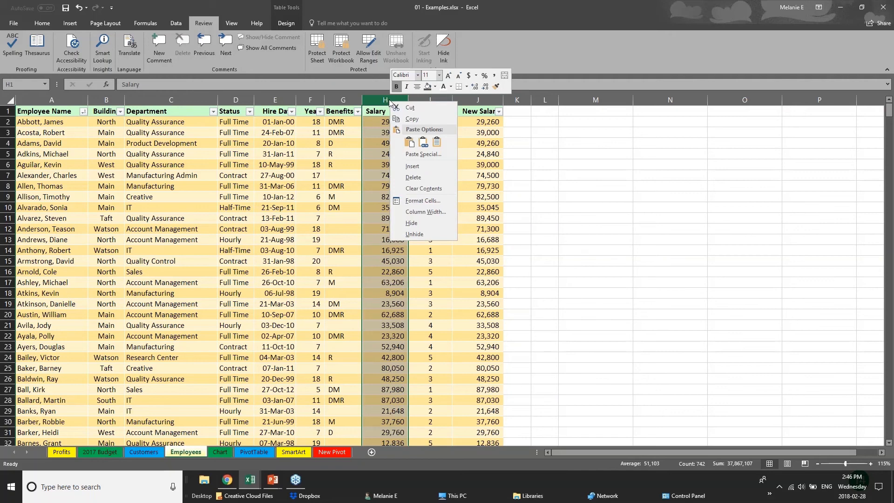
pyautogui.click(419, 223)
pyautogui.click(431, 100)
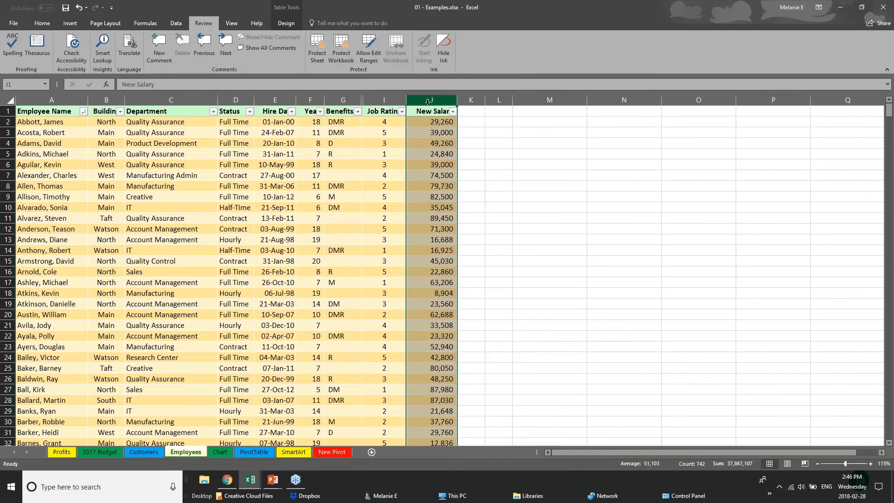
pyautogui.rightClick(427, 102)
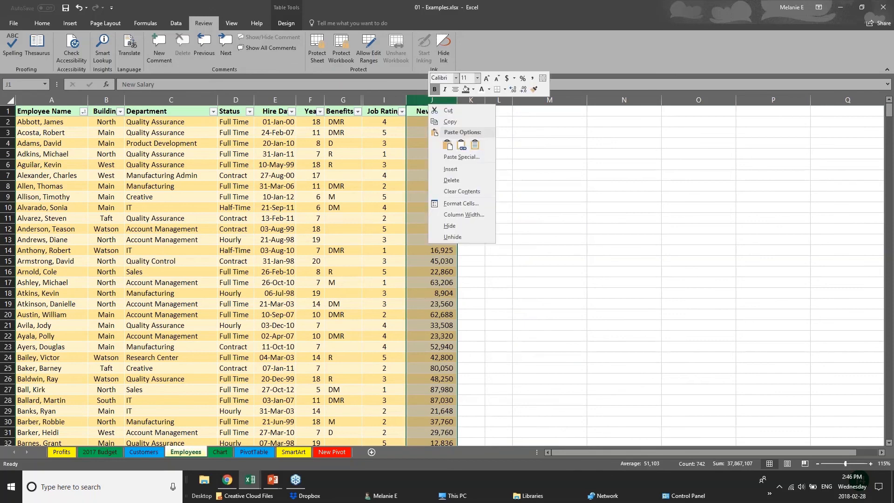
pyautogui.click(450, 226)
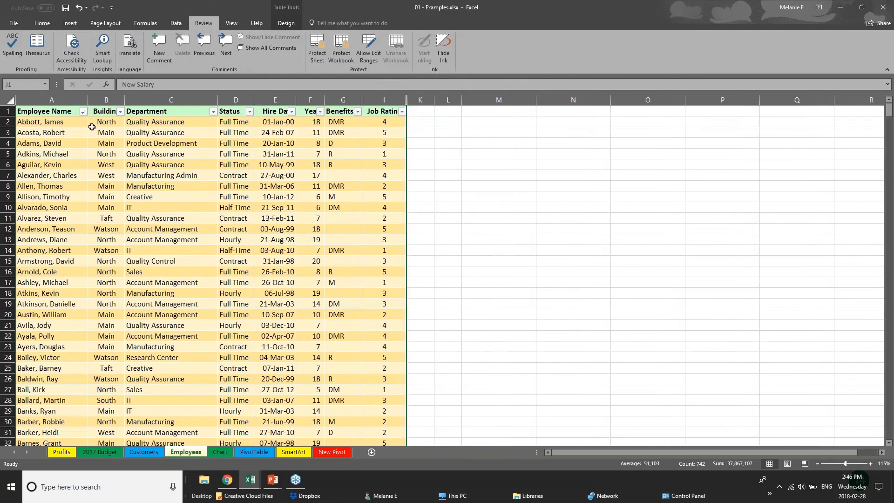
# Protect the workbook's structure, entering and confirming the protection password.
pyautogui.click(345, 54)
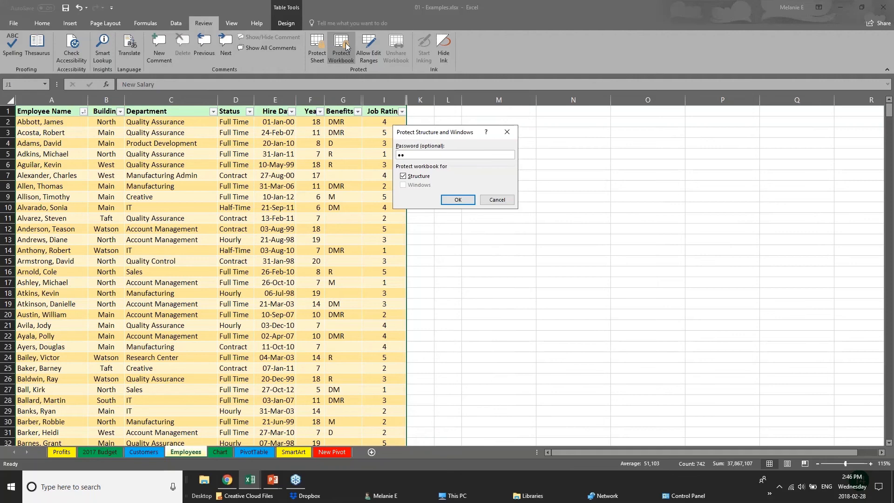
pyautogui.press('Return')
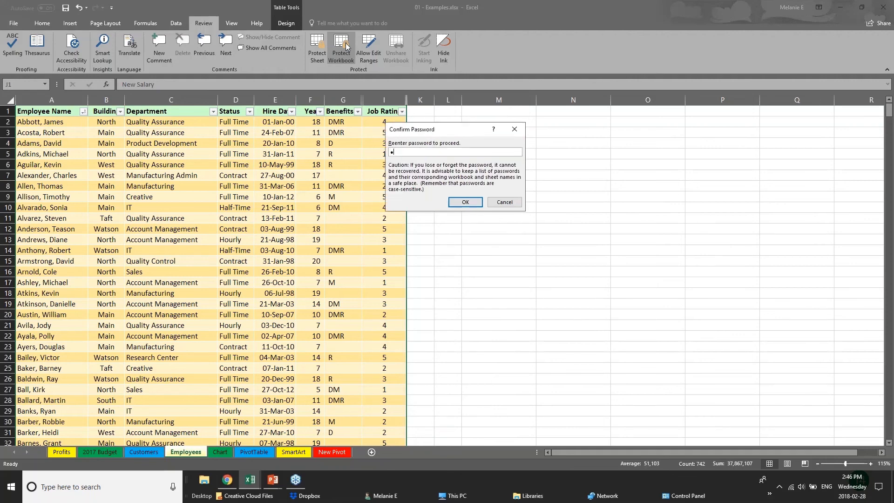
pyautogui.write('••')
pyautogui.press('Return')
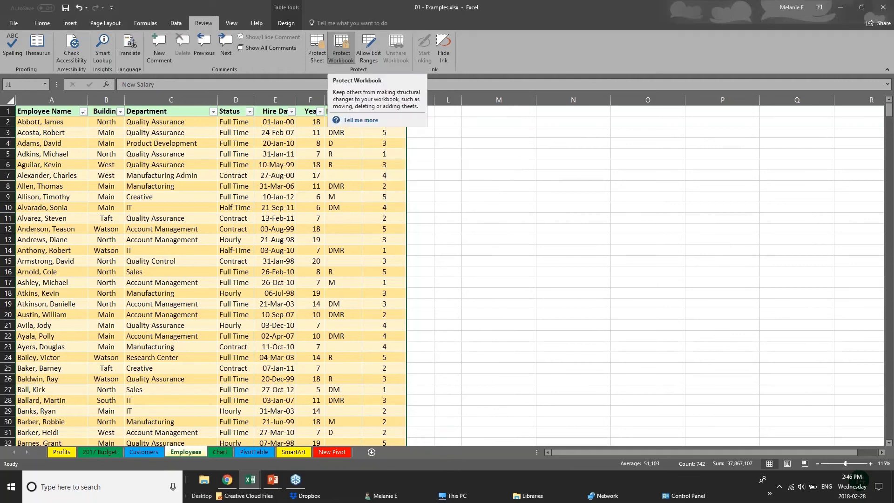
pyautogui.click(297, 195)
pyautogui.click(348, 186)
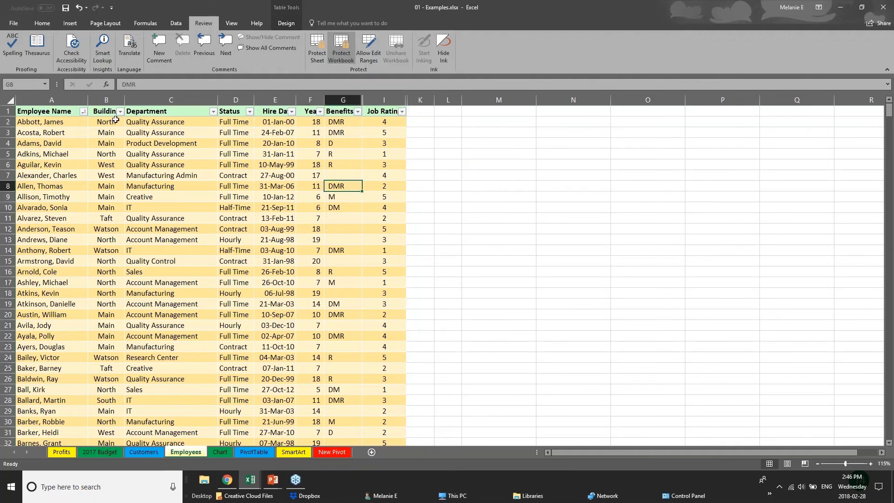
pyautogui.click(116, 120)
pyautogui.click(114, 165)
pyautogui.click(18, 325)
pyautogui.click(133, 250)
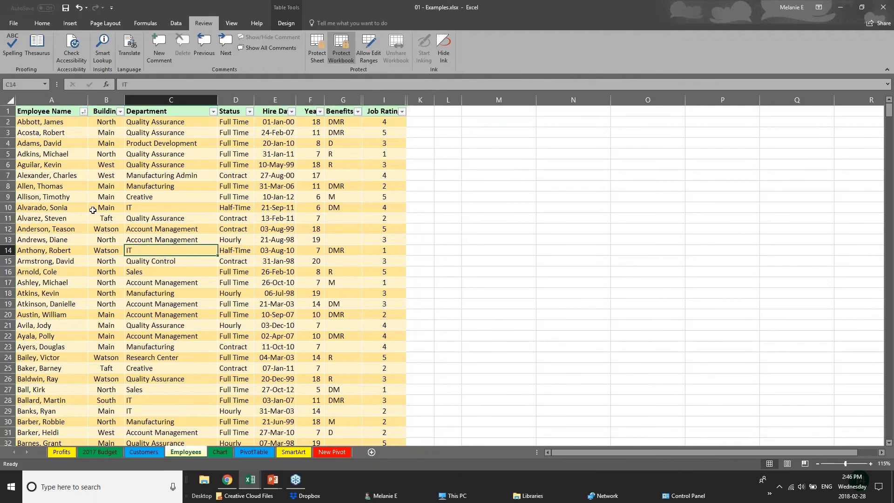
pyautogui.click(94, 209)
pyautogui.click(266, 261)
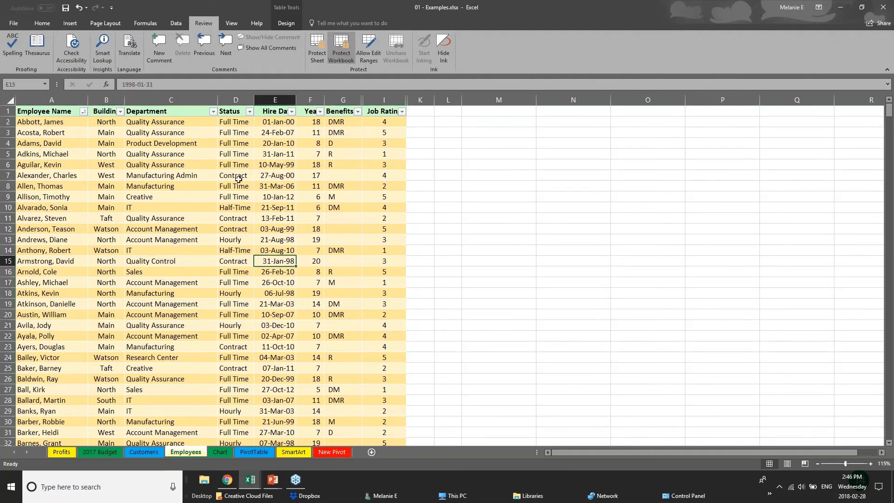
pyautogui.click(331, 100)
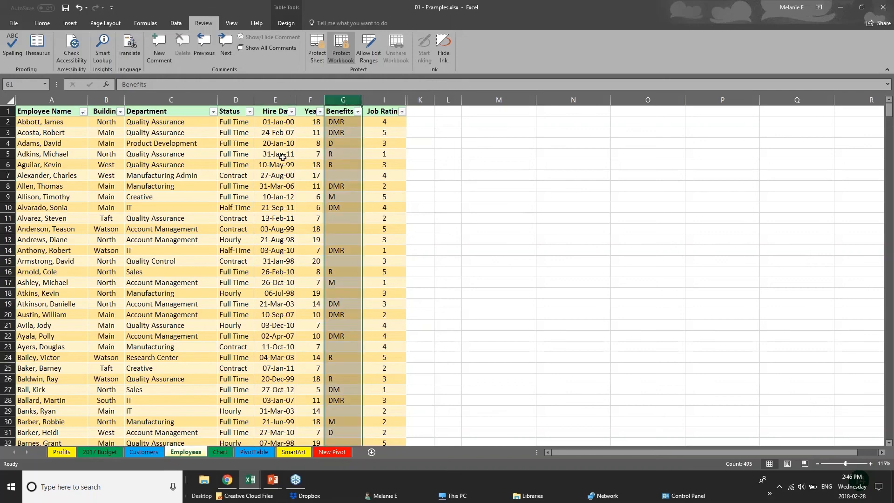
pyautogui.click(212, 167)
pyautogui.click(154, 230)
pyautogui.scroll(-10, 154, 236)
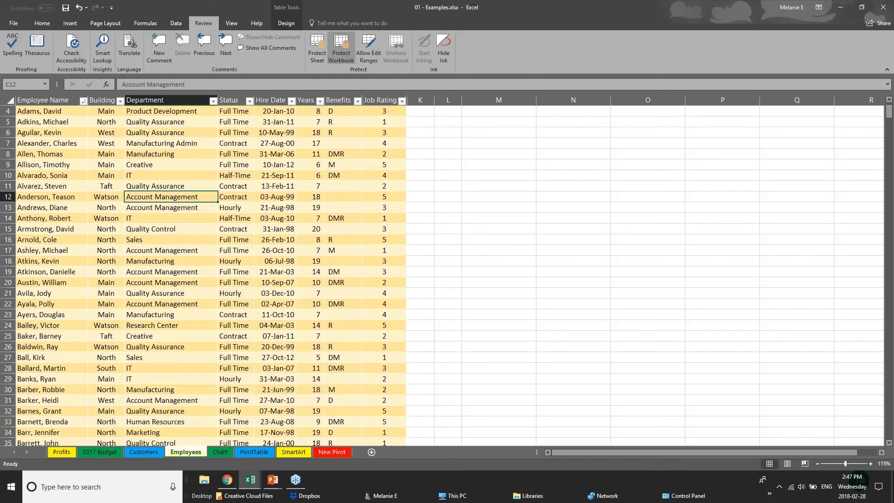
pyautogui.scroll(10, 154, 236)
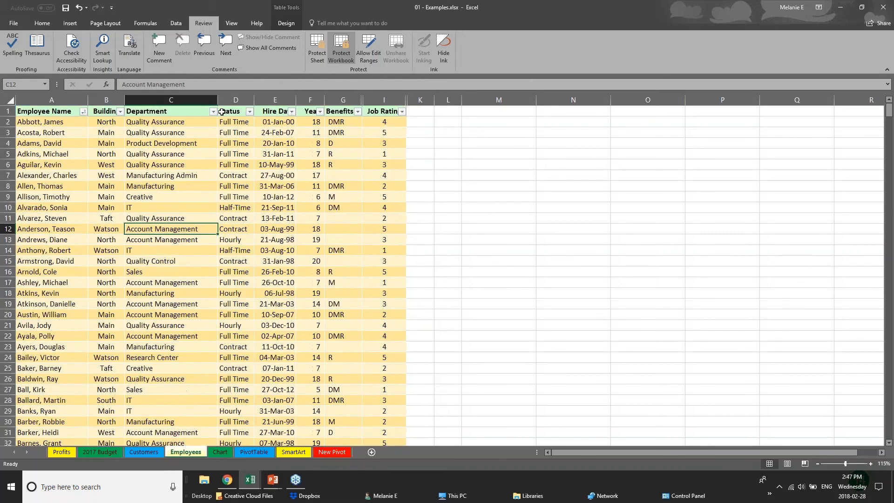
pyautogui.click(171, 96)
pyautogui.click(232, 97)
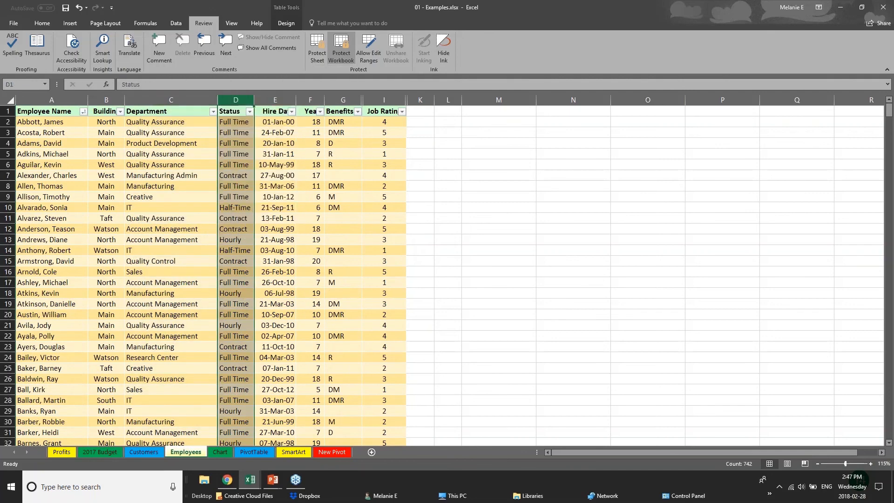
# Try to unhide the hidden columns on the Employees sheet, starting from the Years and Benefits columns.
pyautogui.rightClick(316, 101)
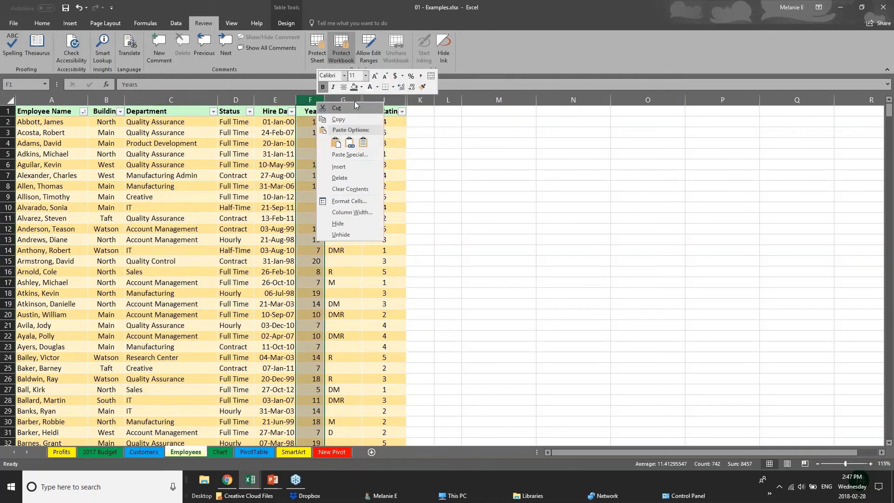
pyautogui.click(357, 235)
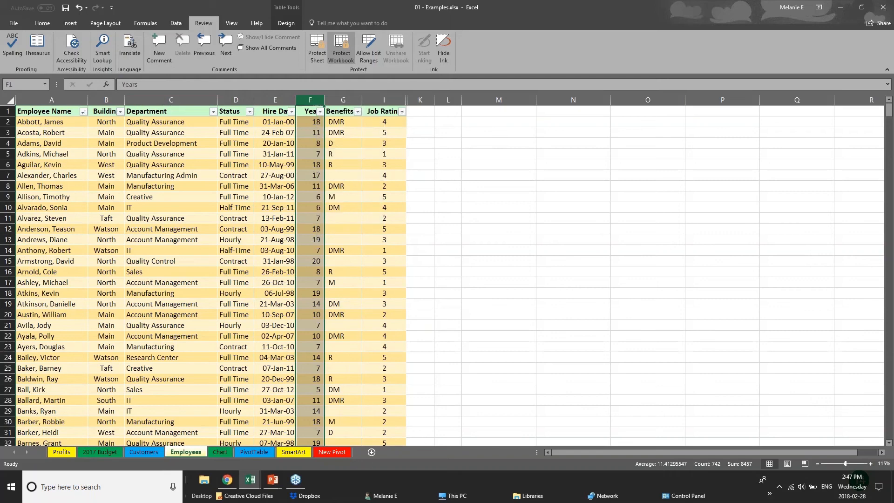
pyautogui.rightClick(355, 108)
pyautogui.click(373, 243)
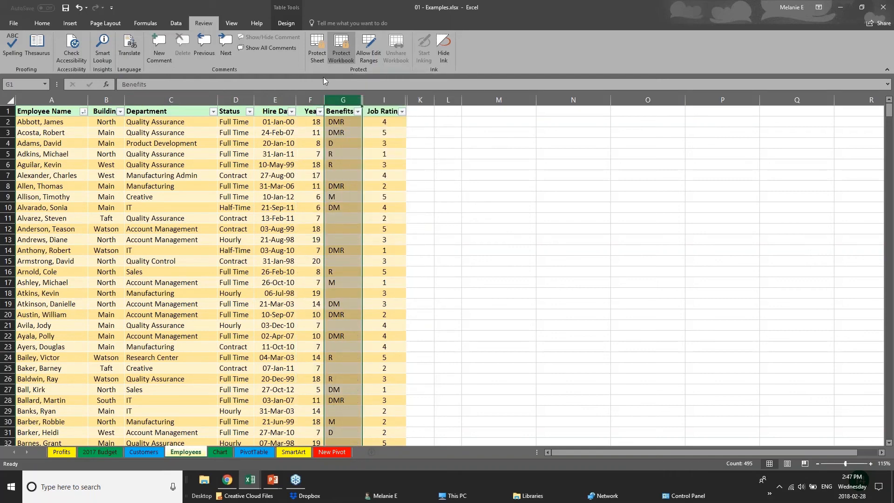
pyautogui.rightClick(337, 100)
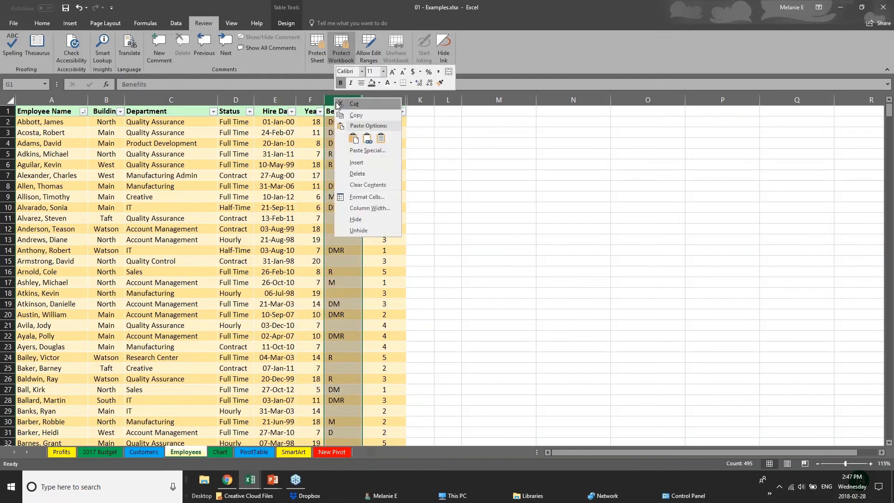
pyautogui.click(223, 100)
pyautogui.click(205, 100)
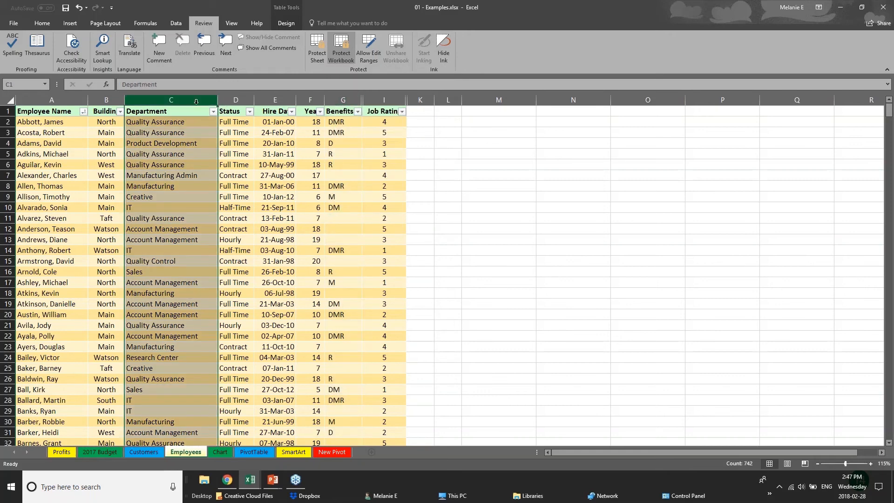
pyautogui.click(226, 111)
pyautogui.click(279, 100)
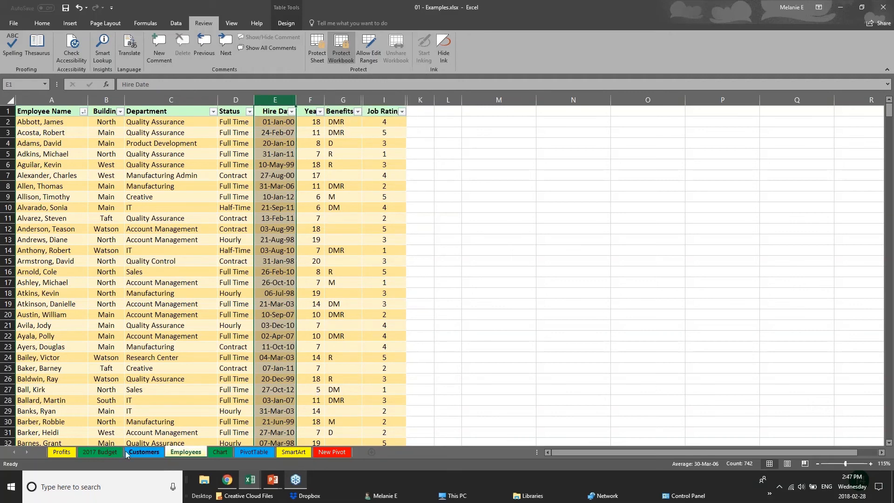
# View the 2017 Budget, Chart, PivotTable and Customers sheets, and check which sheet commands are available for Employees under workbook protection.
pyautogui.click(101, 454)
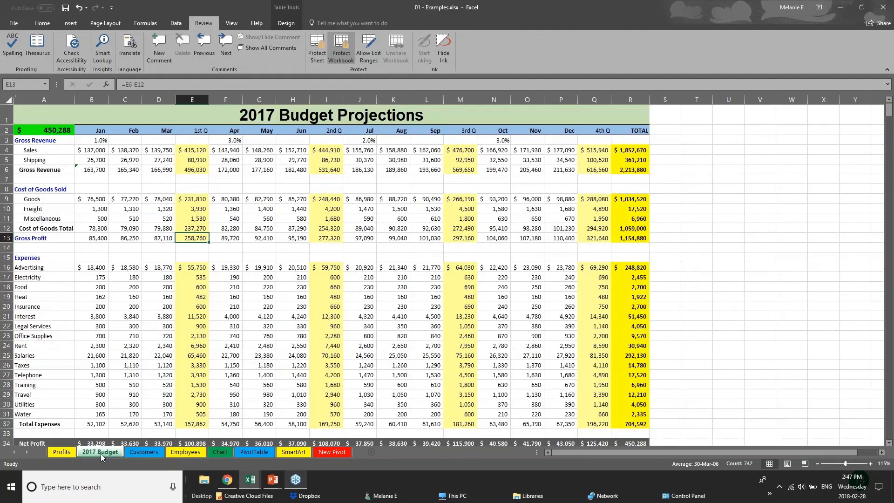
pyautogui.click(204, 454)
pyautogui.click(217, 451)
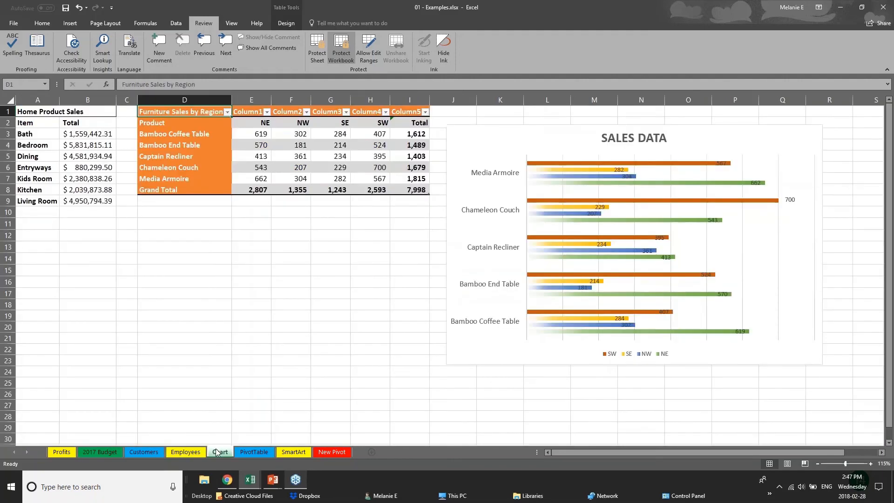
pyautogui.click(249, 454)
pyautogui.click(139, 452)
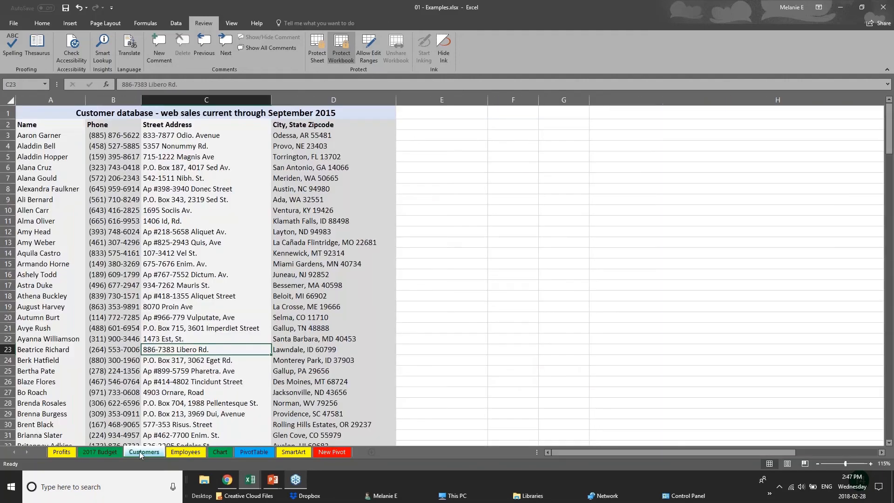
pyautogui.click(190, 453)
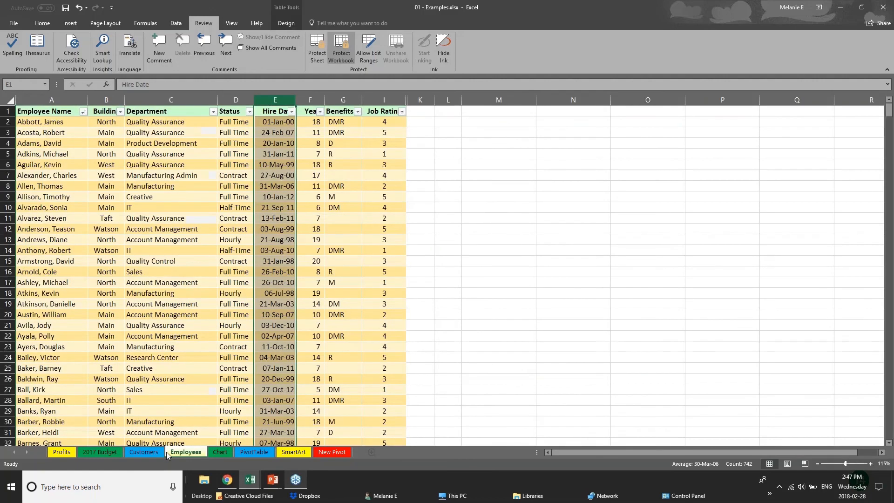
pyautogui.rightClick(191, 454)
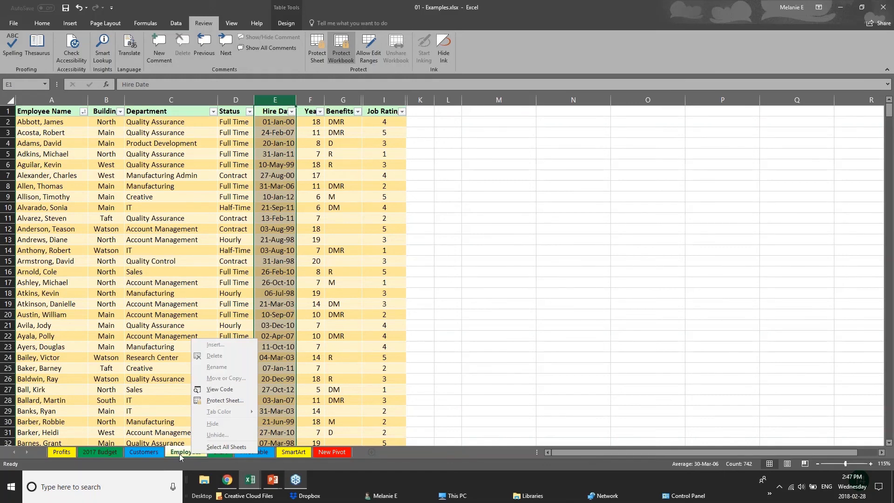
# Unprotect the workbook's structure with the protection password and hide the Employees sheet.
pyautogui.click(347, 55)
pyautogui.write('p')
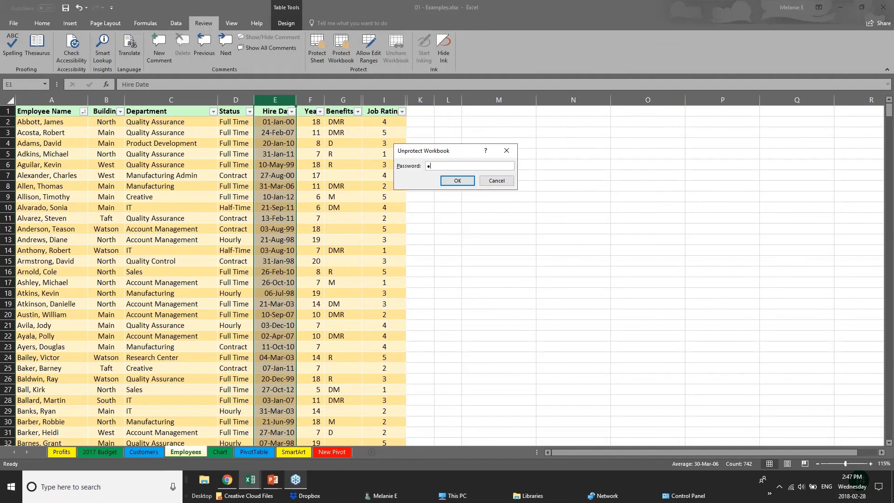
pyautogui.press('Return')
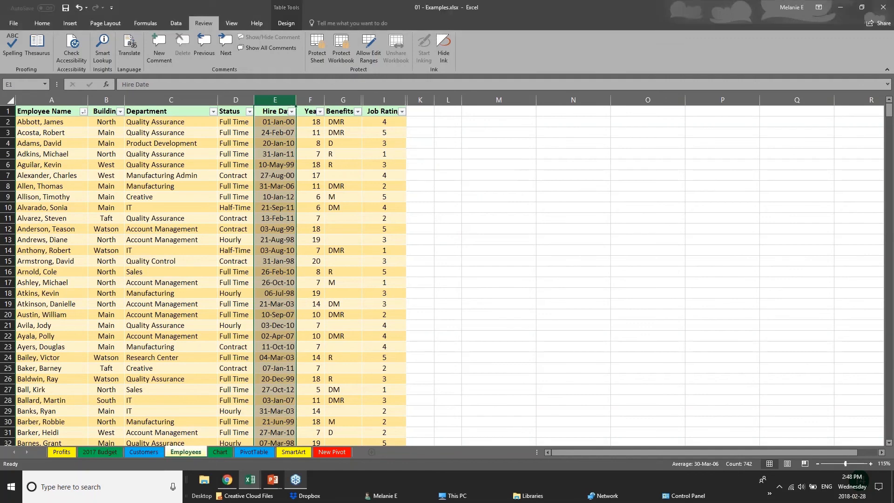
pyautogui.rightClick(196, 453)
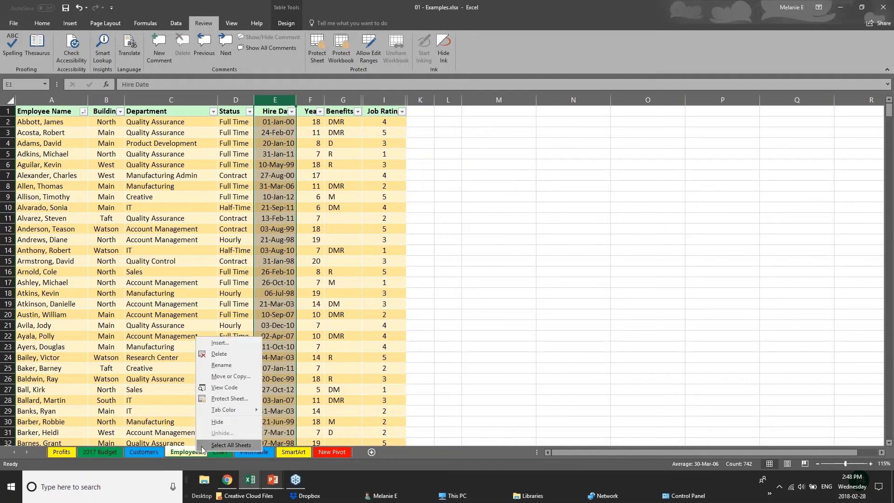
pyautogui.click(217, 422)
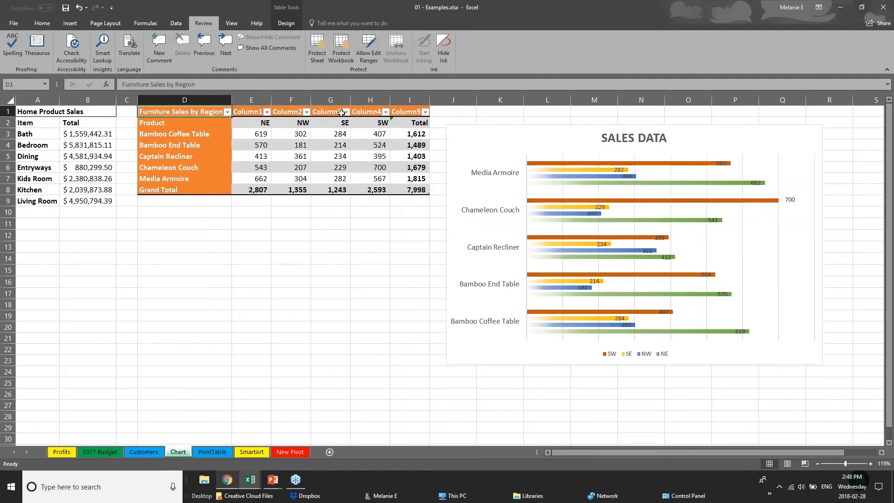
# Protect the workbook's structure again, entering and confirming the protection password.
pyautogui.click(346, 57)
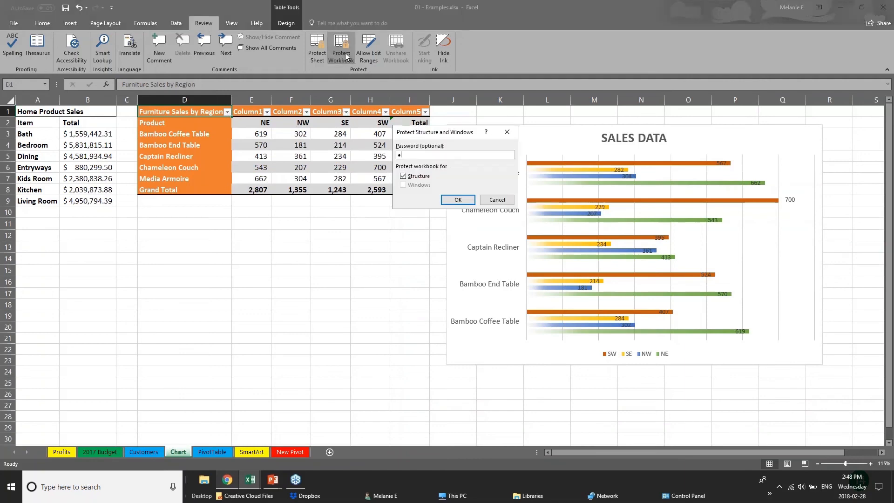
pyautogui.press('Return')
pyautogui.write('•')
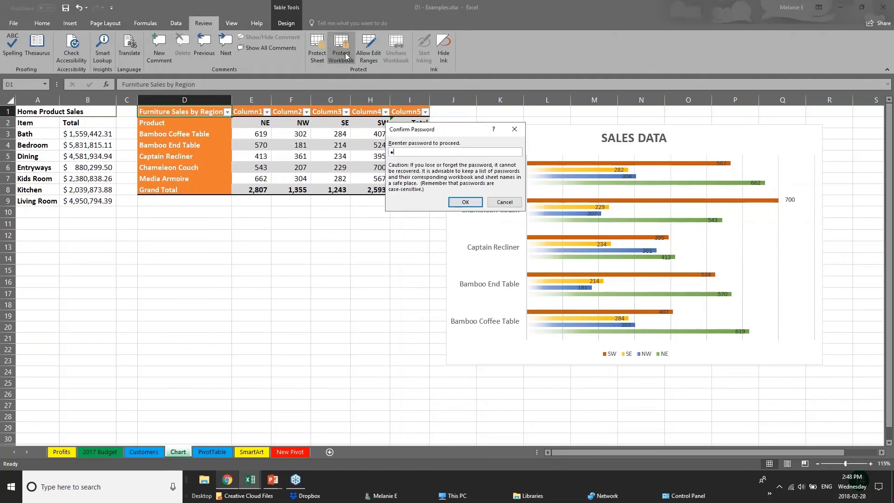
pyautogui.write('•')
pyautogui.press('Return')
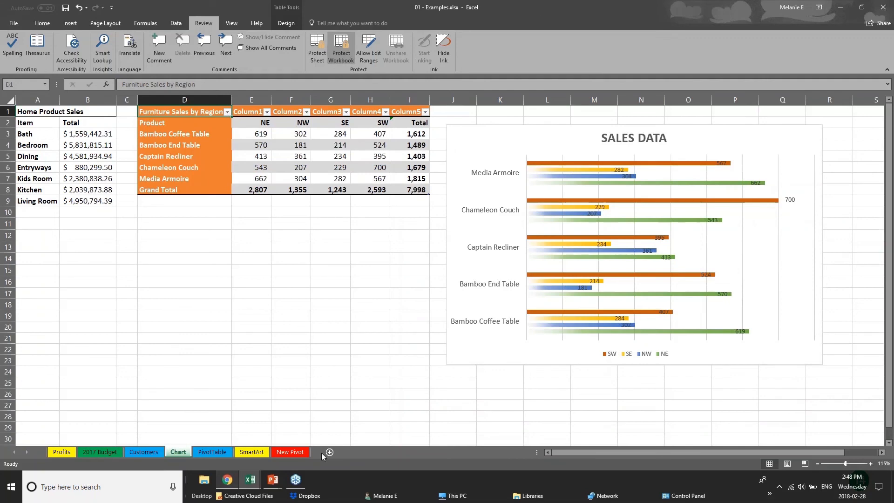
# Check which sheet commands are available for PivotTable, view the Customers sheet, and return to the Chart sheet.
pyautogui.click(158, 452)
pyautogui.rightClick(213, 452)
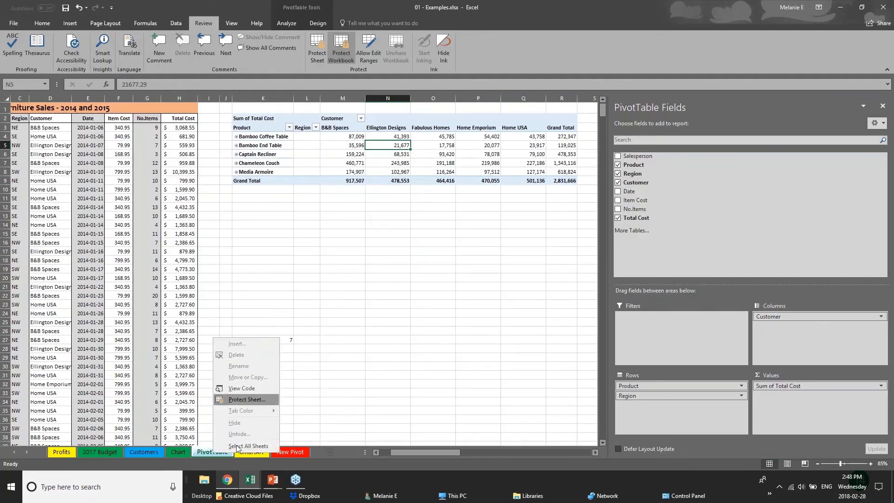
pyautogui.click(151, 454)
pyautogui.click(144, 452)
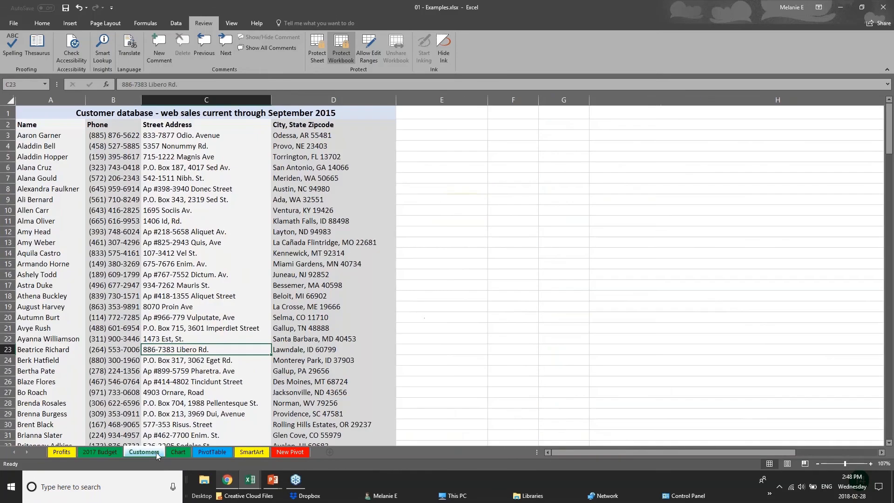
pyautogui.click(178, 452)
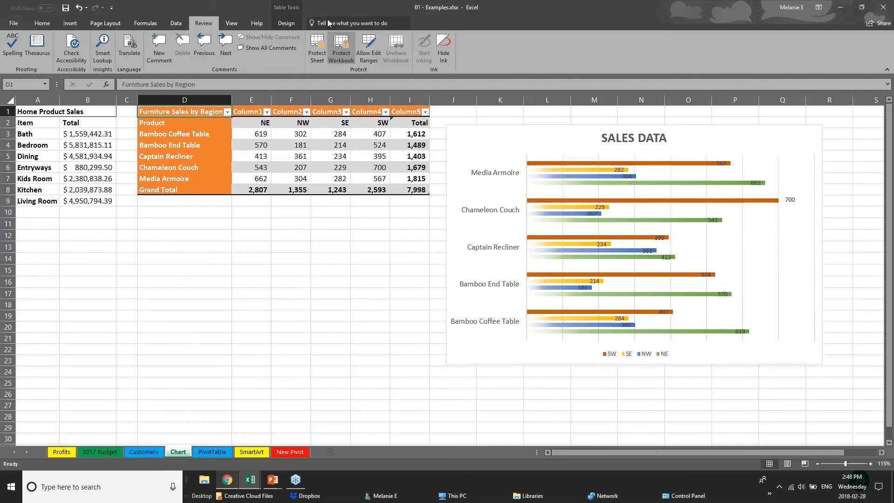
# Remove the workbook's structure protection by entering the protection password.
pyautogui.click(339, 43)
pyautogui.write('123')
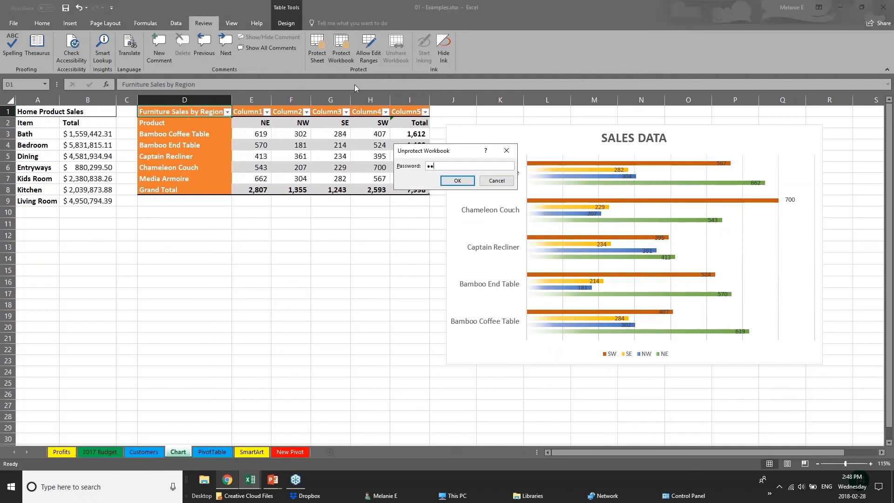
pyautogui.press('Return')
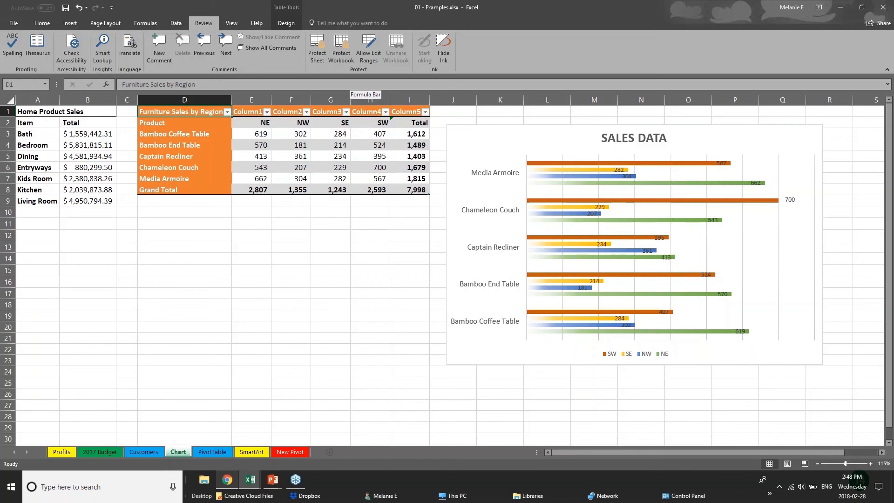
# Start sharing the workbook and upload a copy of it to OneDrive - Personal.
pyautogui.click(277, 487)
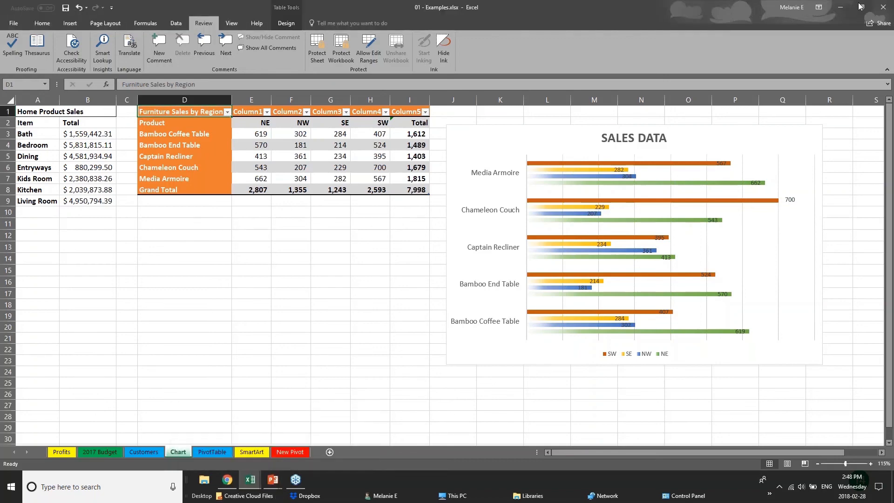
pyautogui.click(884, 7)
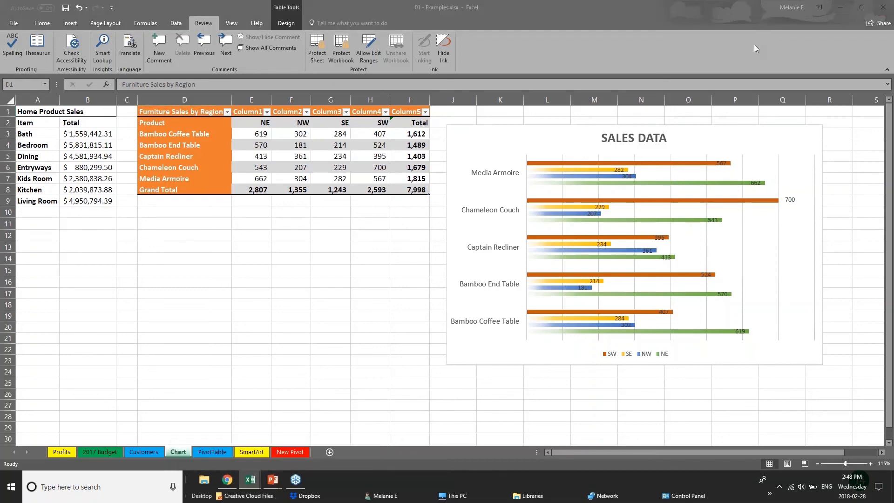
pyautogui.click(874, 26)
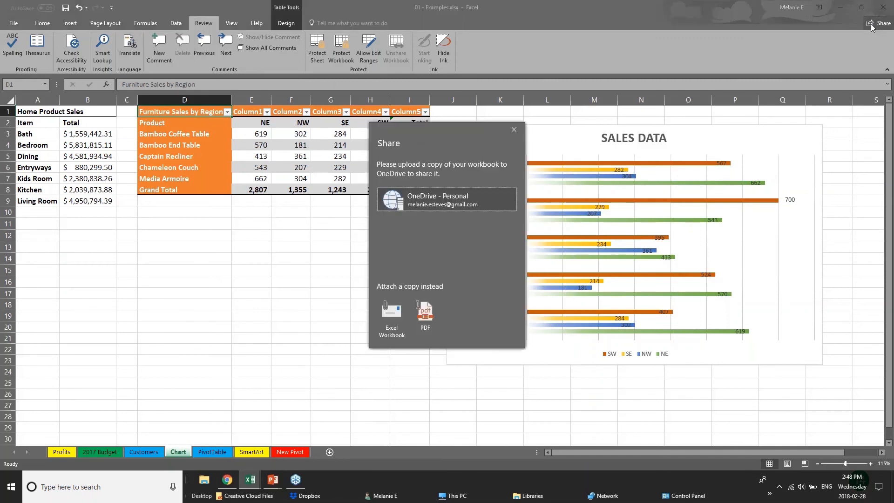
pyautogui.click(391, 201)
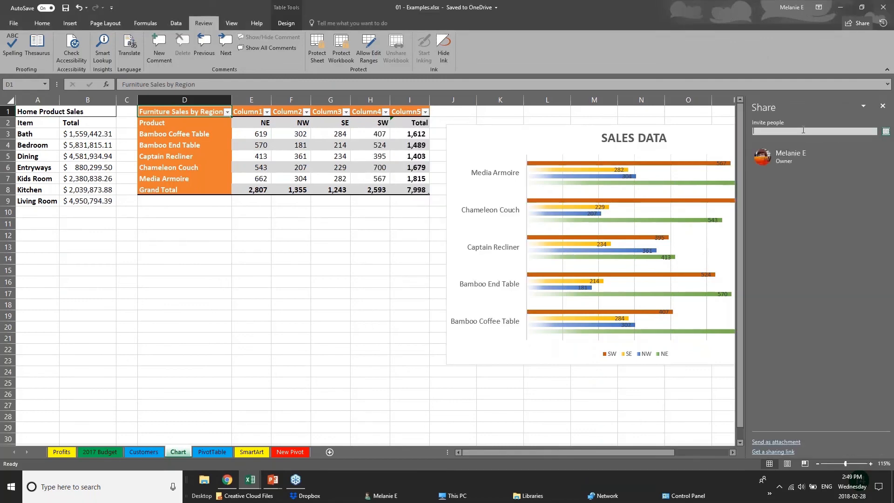
# Add a contact's e-mail to the sharing invitation, review the Can edit and Can view permissions, and close sharing without sending.
pyautogui.write('chery')
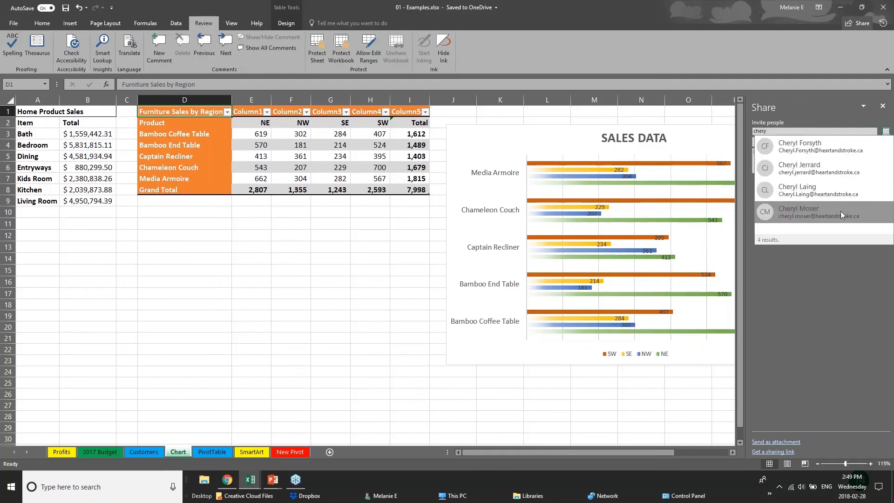
pyautogui.click(840, 193)
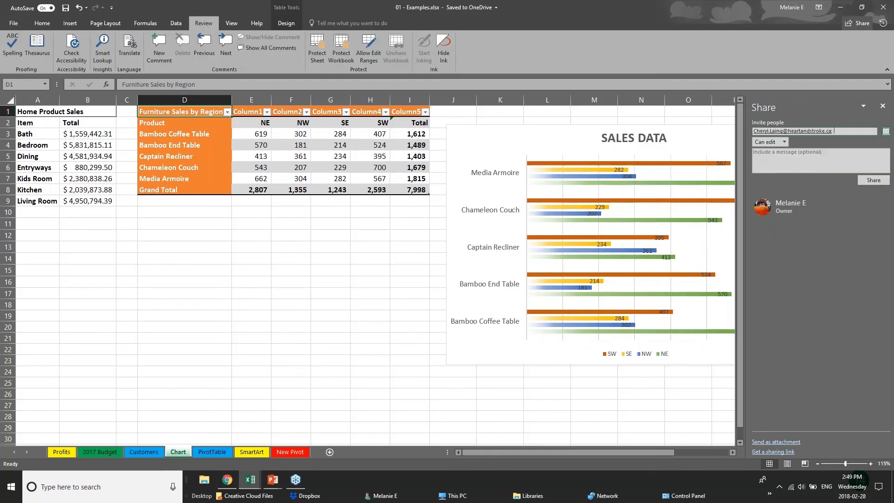
pyautogui.click(780, 142)
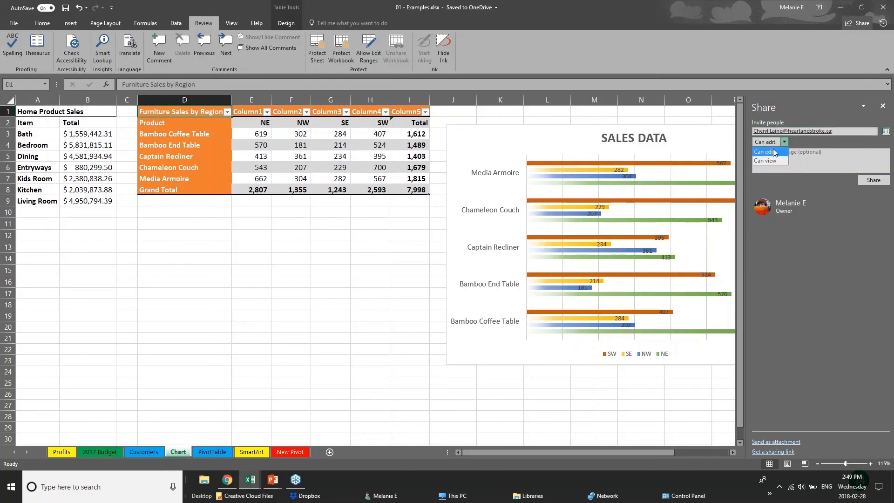
pyautogui.click(775, 161)
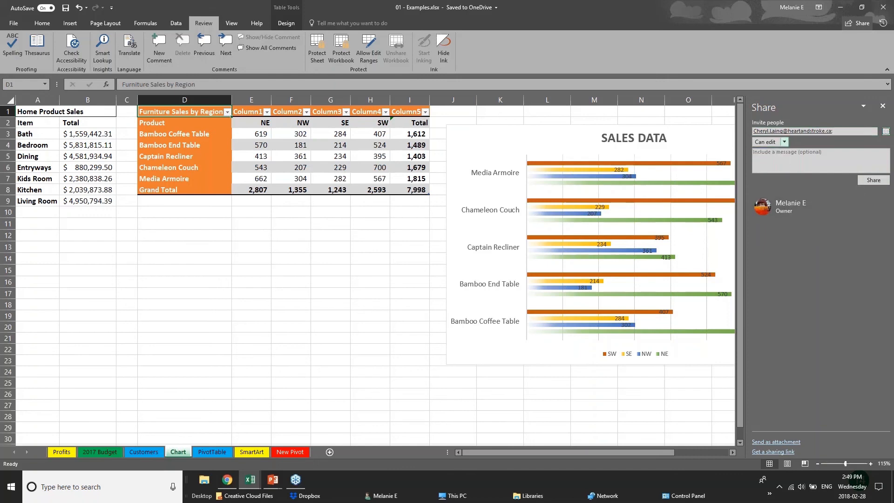
pyautogui.click(882, 106)
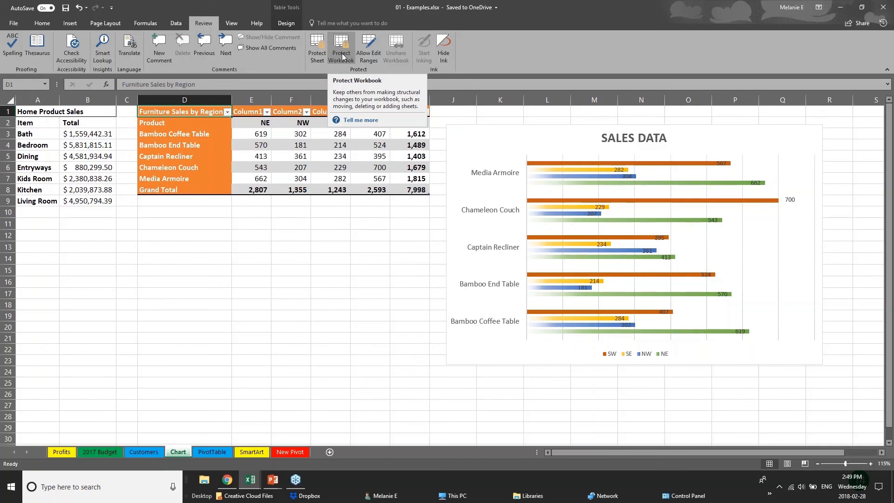
# Switch to the PowerPoint slide show and advance to the Quick Analysis Tool slide.
pyautogui.moveTo(273, 480)
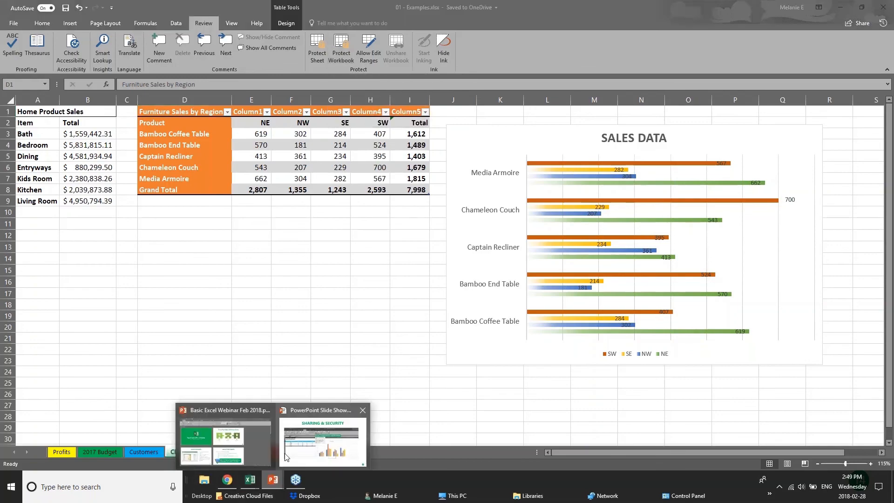
pyautogui.click(286, 458)
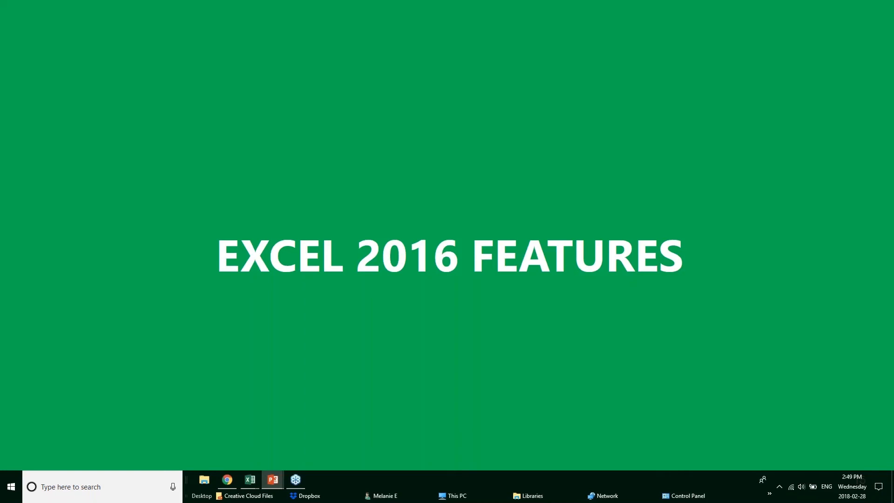
pyautogui.press('Right')
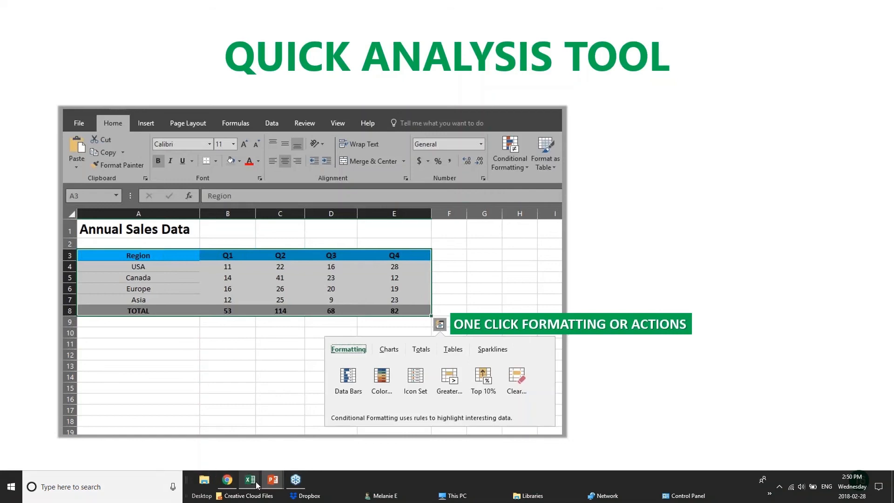
# Switch to Webinar Sample Workbook v1 in Excel and apply a Quick Analysis color scale to the Annual Sales Data table.
pyautogui.moveTo(256, 482)
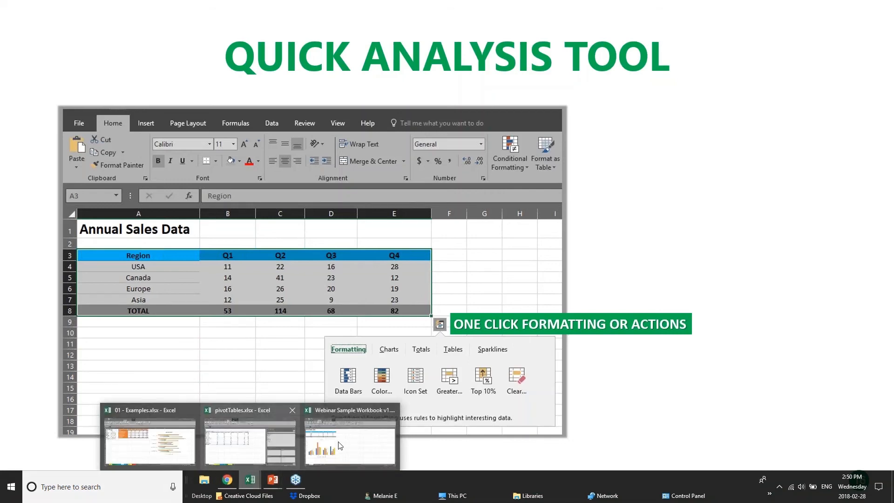
pyautogui.click(357, 441)
pyautogui.click(333, 208)
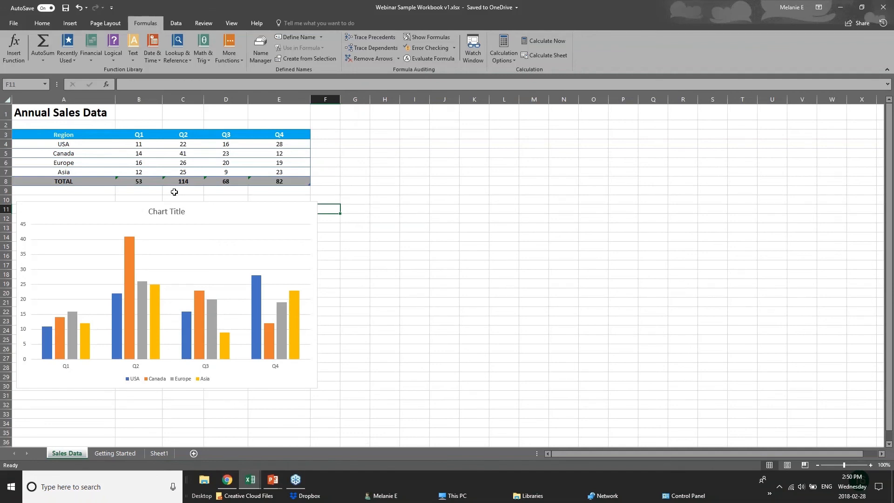
pyautogui.moveTo(140, 149); pyautogui.dragTo(297, 179)
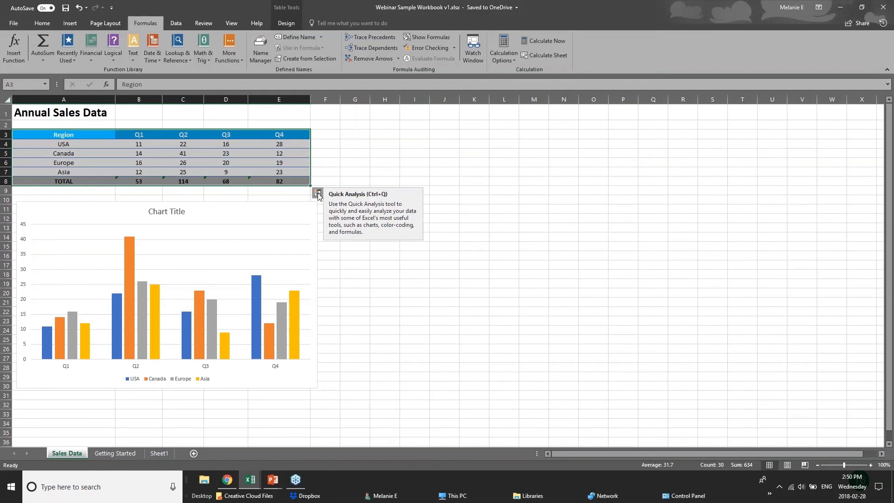
pyautogui.click(317, 192)
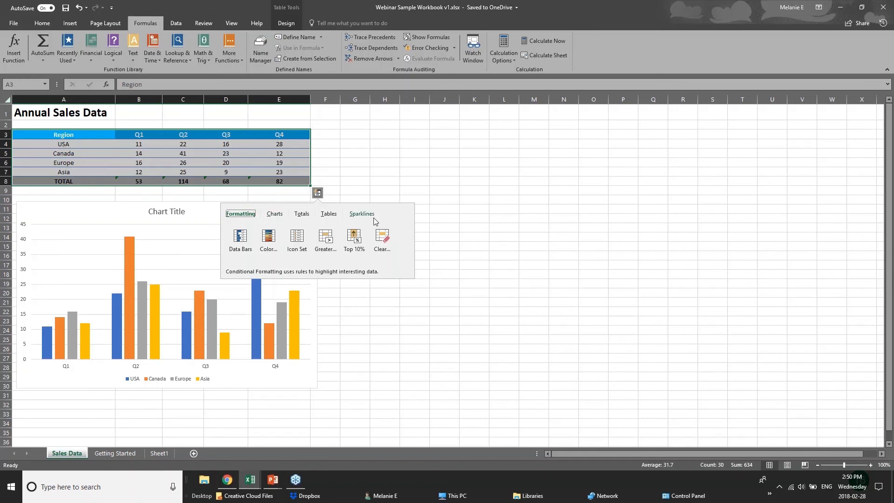
pyautogui.click(303, 215)
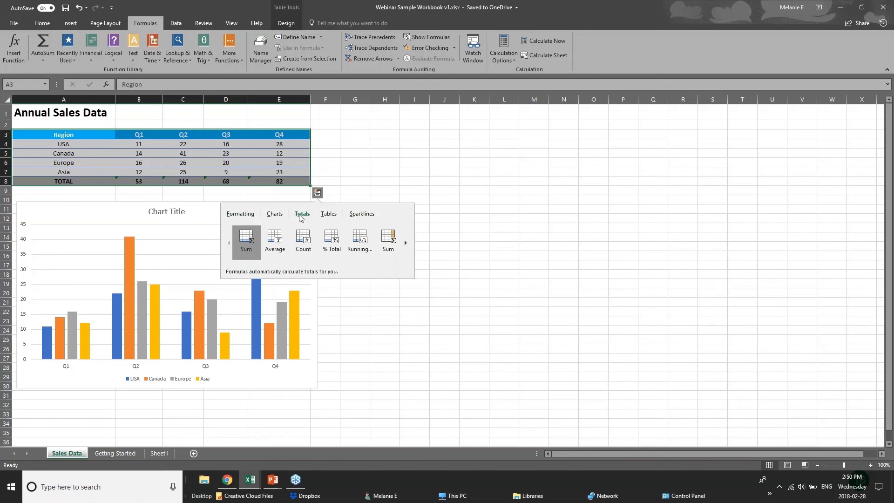
pyautogui.click(239, 217)
pyautogui.click(269, 242)
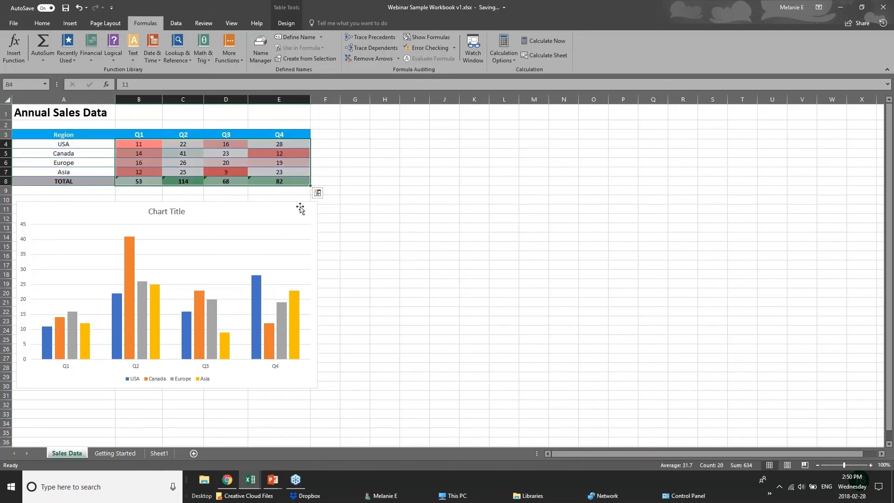
# Add data bars to the quarterly sales figures, plus a Greater Than rule using Light Red Fill with Dark Red Text.
pyautogui.click(318, 193)
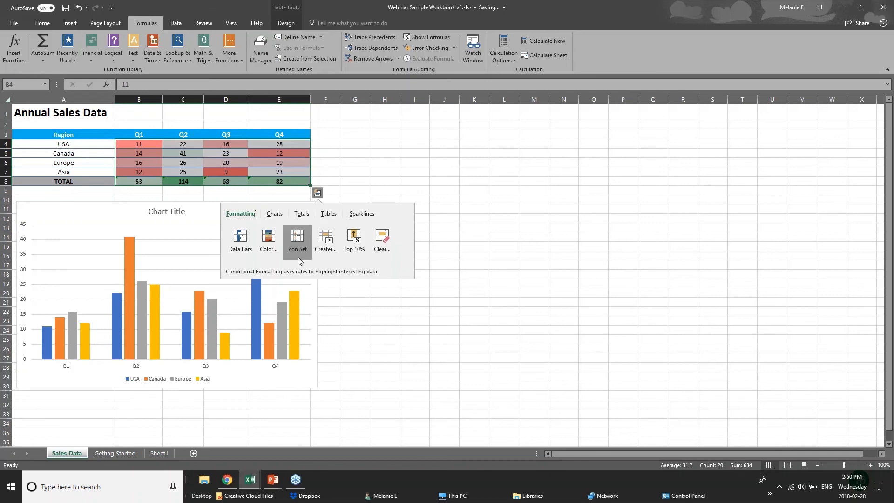
pyautogui.click(238, 241)
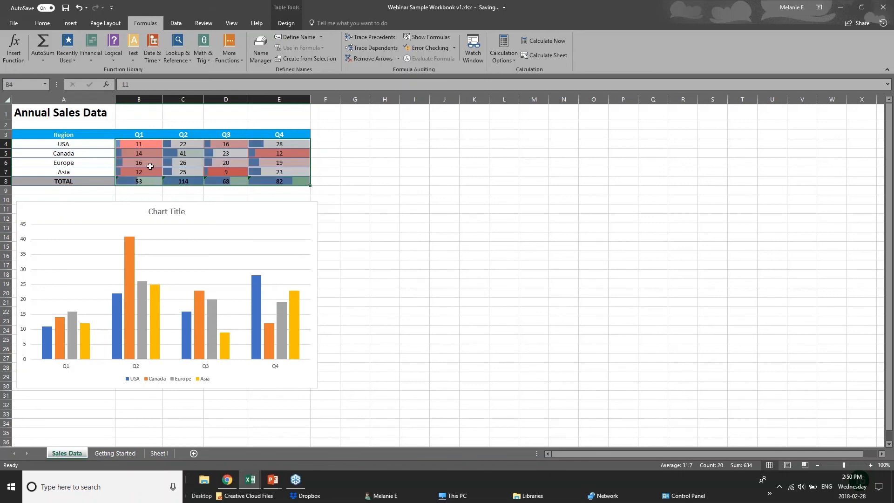
pyautogui.click(318, 192)
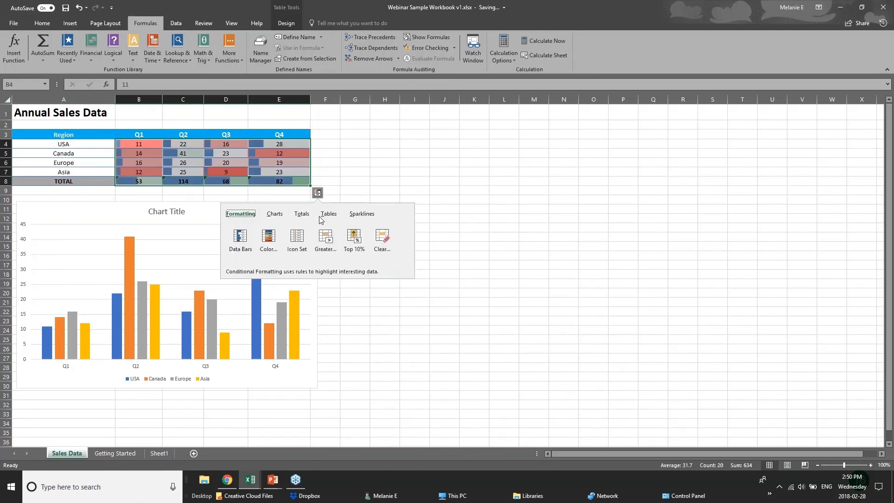
pyautogui.click(327, 245)
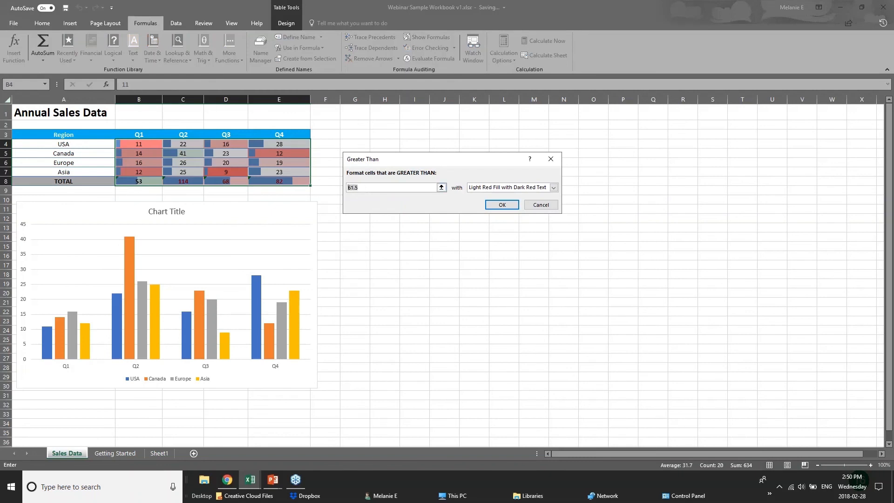
pyautogui.press('Return')
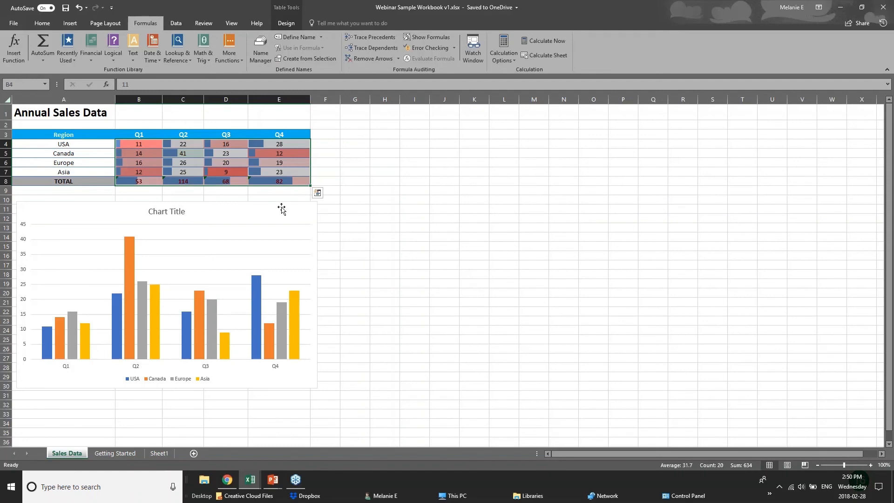
pyautogui.click(281, 209)
pyautogui.click(256, 183)
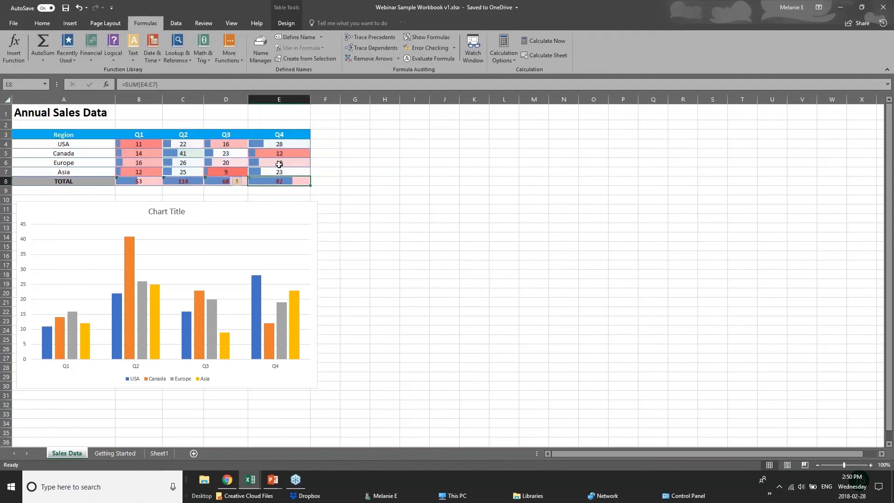
pyautogui.click(312, 174)
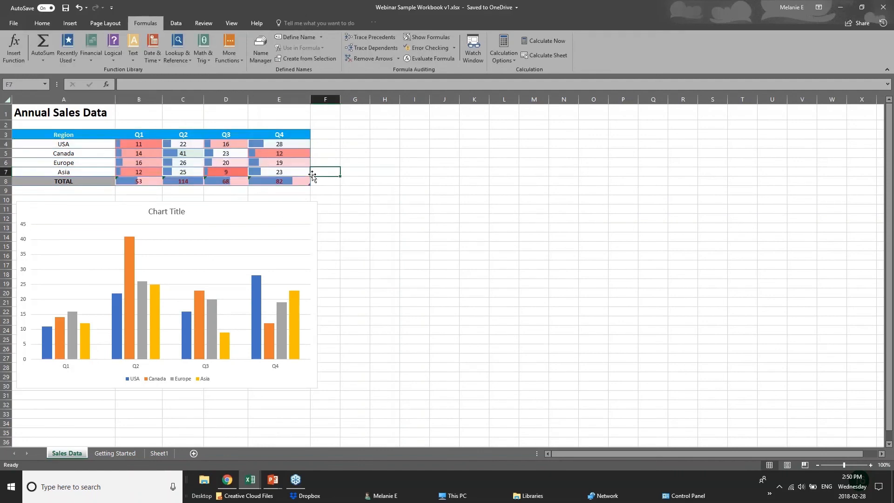
# Review the Quick Analysis chart suggestions for the sales table in A3:E8 without inserting a chart.
pyautogui.moveTo(46, 134); pyautogui.dragTo(283, 181)
pyautogui.click(317, 192)
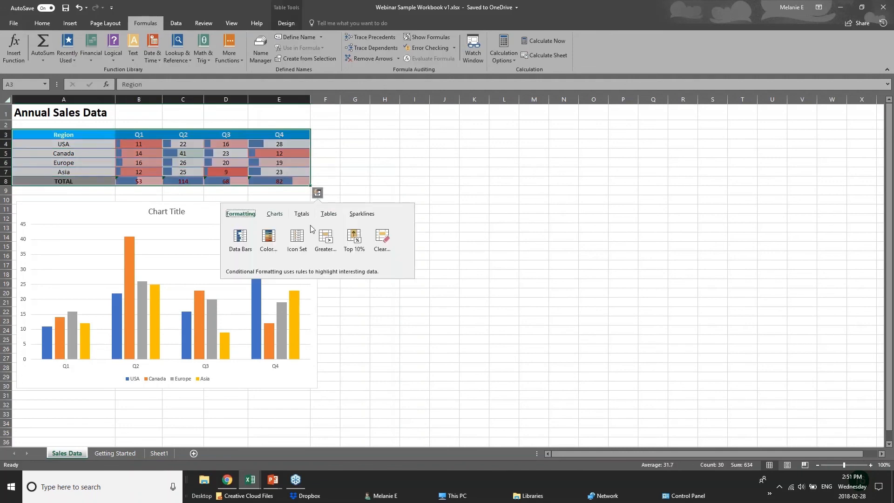
pyautogui.click(279, 217)
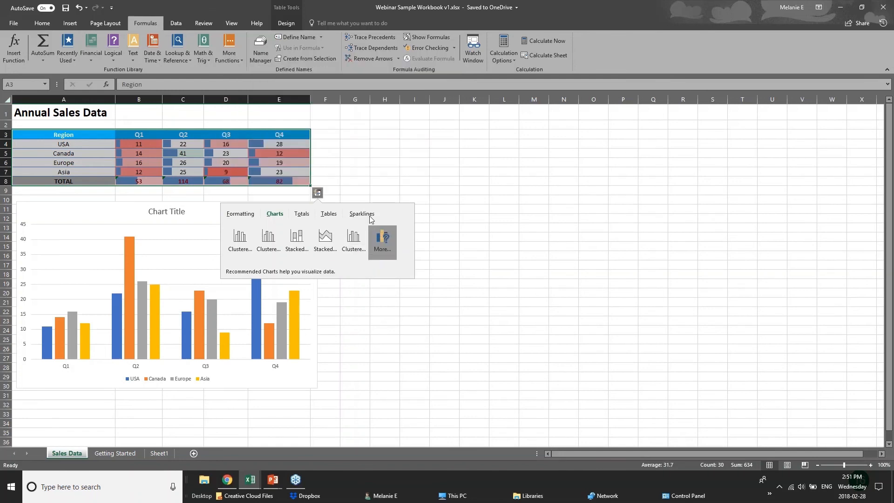
pyautogui.click(226, 134)
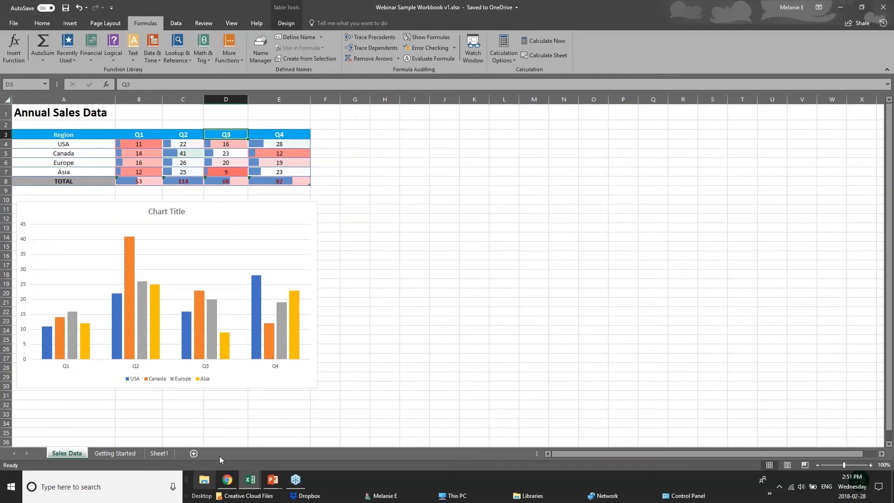
pyautogui.moveTo(65, 135); pyautogui.dragTo(225, 181)
pyautogui.click(325, 181)
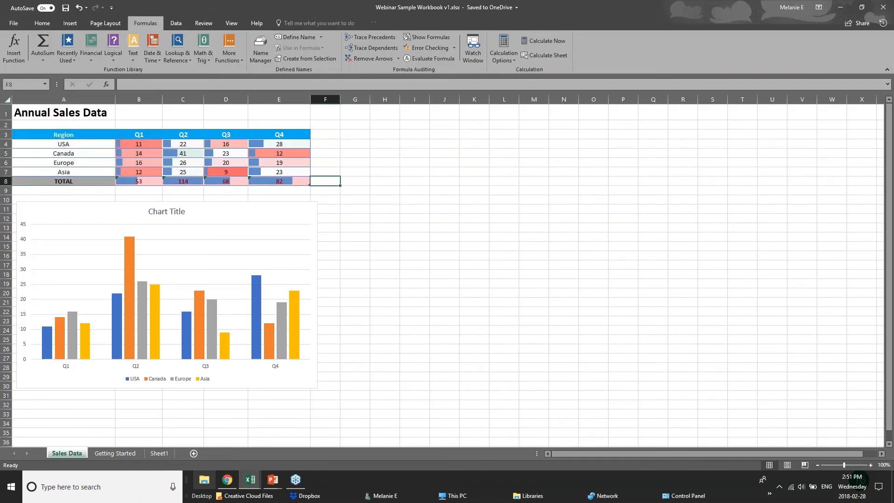
# Show the New Charts slide in PowerPoint and return to the 01 - Examples workbook in Excel.
pyautogui.click(275, 483)
pyautogui.click(323, 440)
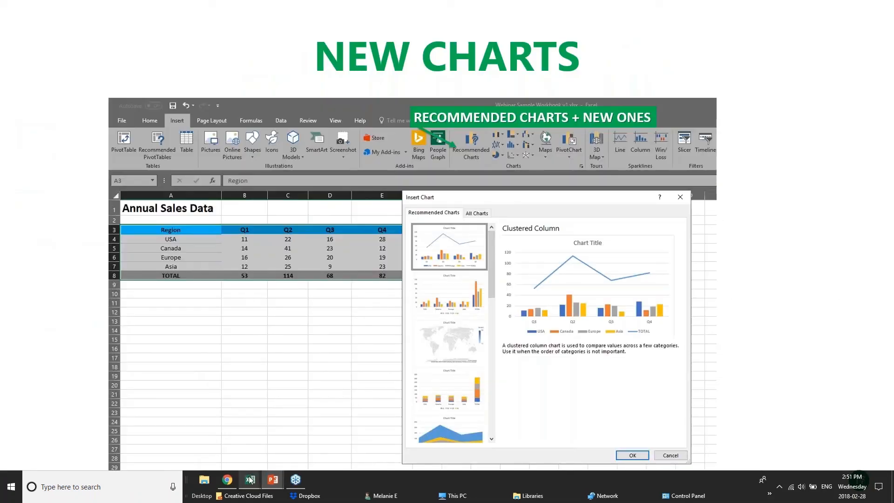
pyautogui.moveTo(251, 481)
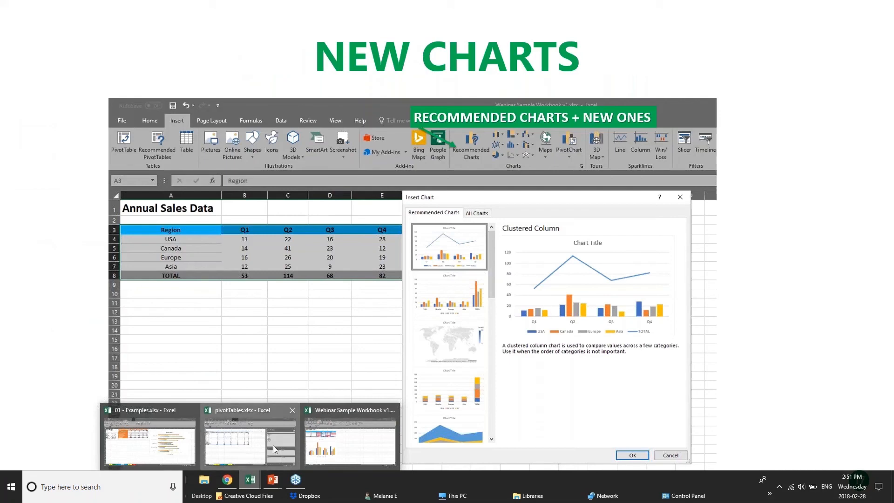
pyautogui.click(273, 445)
pyautogui.hotkey('alt', 'Tab')
pyautogui.moveTo(360, 248); pyautogui.dragTo(359, 240)
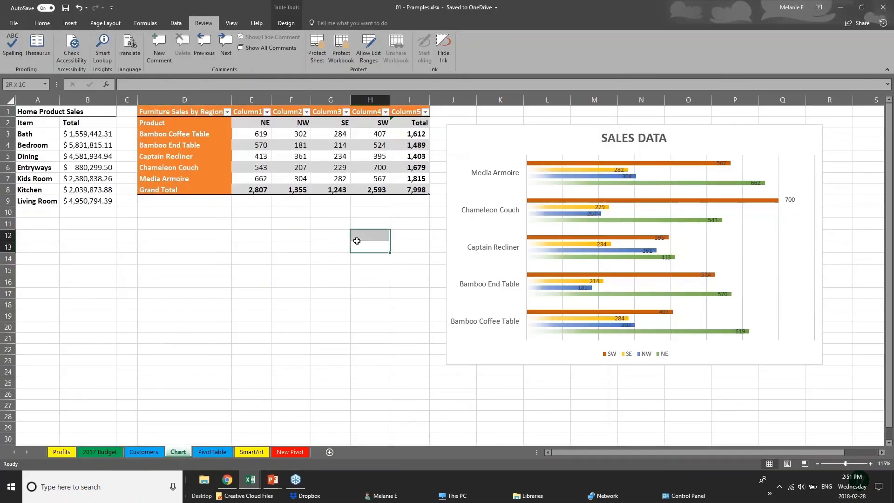
# Preview a treemap chart of the Home Product Sales data without inserting it.
pyautogui.click(70, 22)
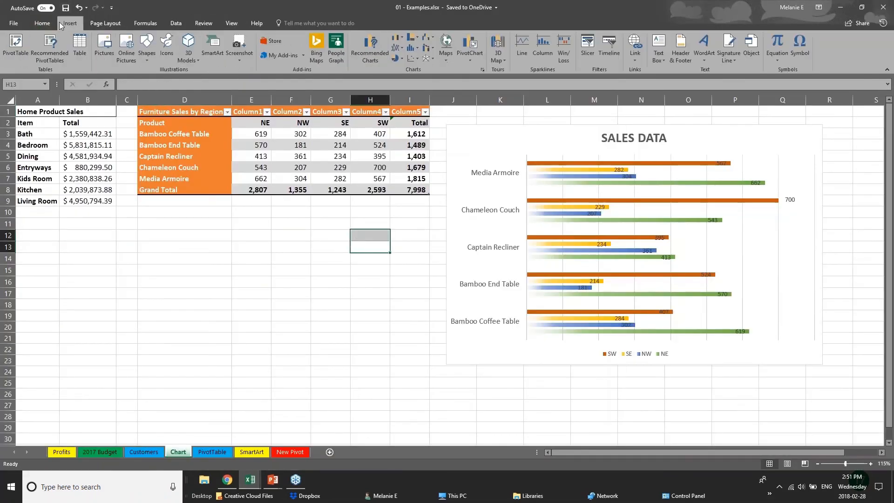
pyautogui.click(70, 147)
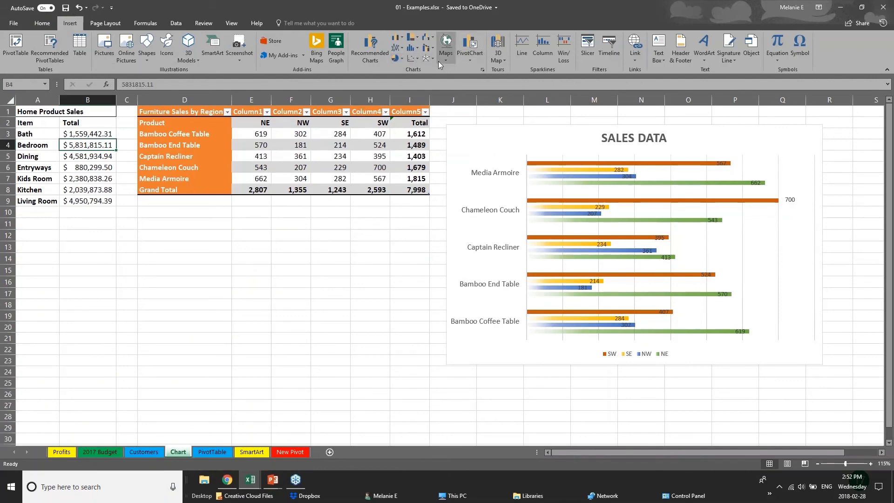
pyautogui.click(412, 38)
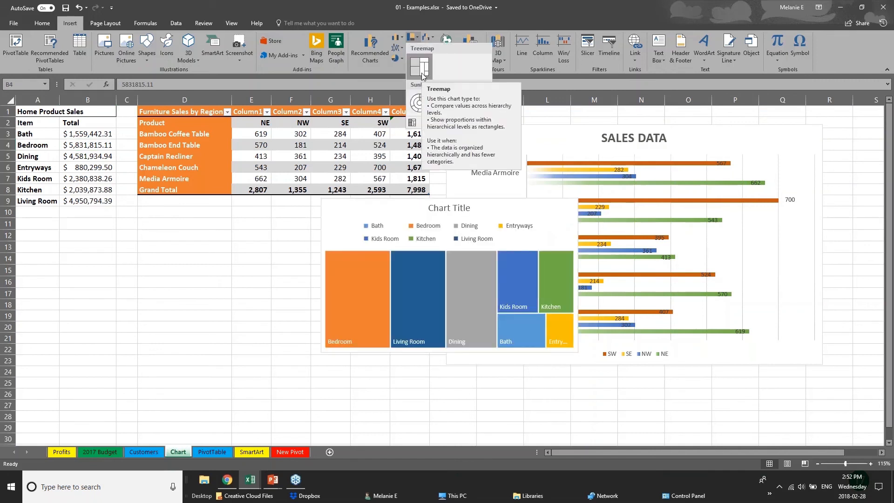
pyautogui.click(200, 113)
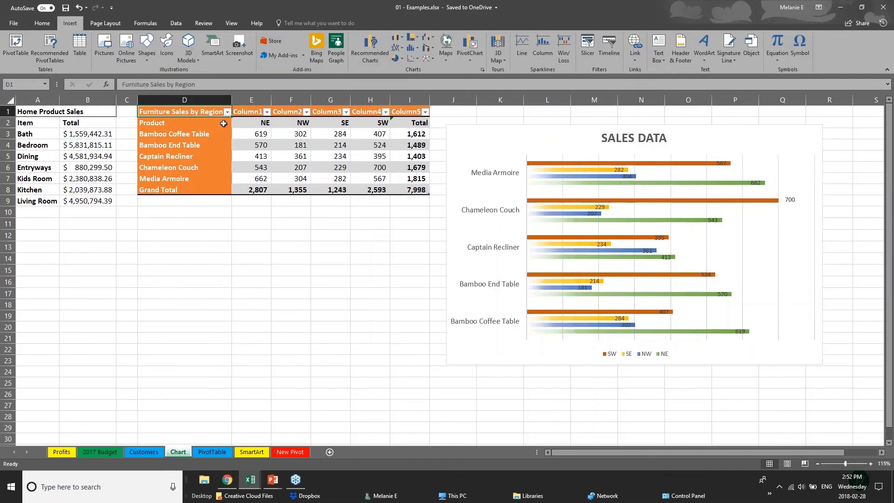
# Insert a treemap chart of the furniture sales figures in E3:I8 and place it below the table.
pyautogui.moveTo(224, 123); pyautogui.dragTo(298, 147)
pyautogui.click(255, 187)
pyautogui.click(254, 134)
pyautogui.moveTo(246, 136); pyautogui.dragTo(426, 190)
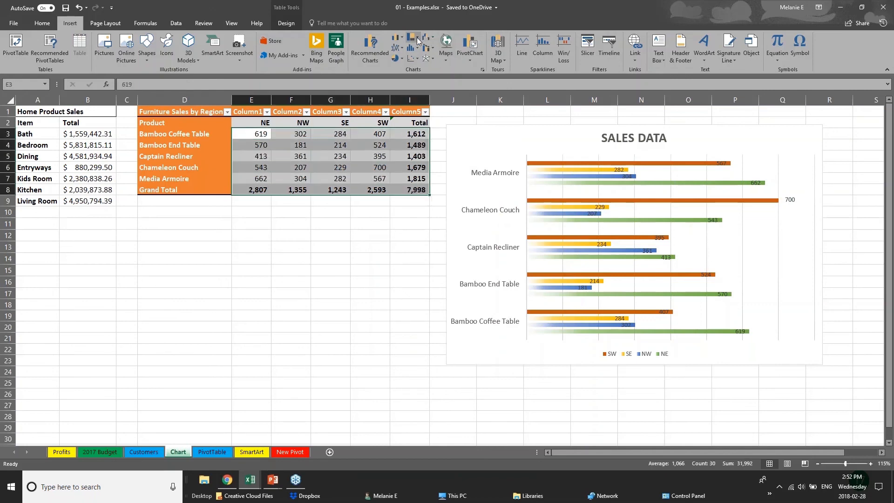
pyautogui.click(416, 37)
pyautogui.click(427, 68)
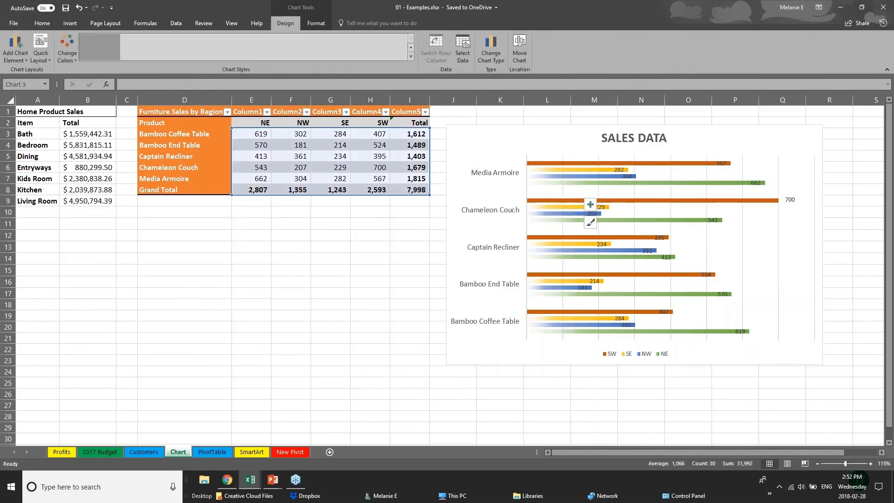
pyautogui.click(443, 359)
pyautogui.click(380, 356)
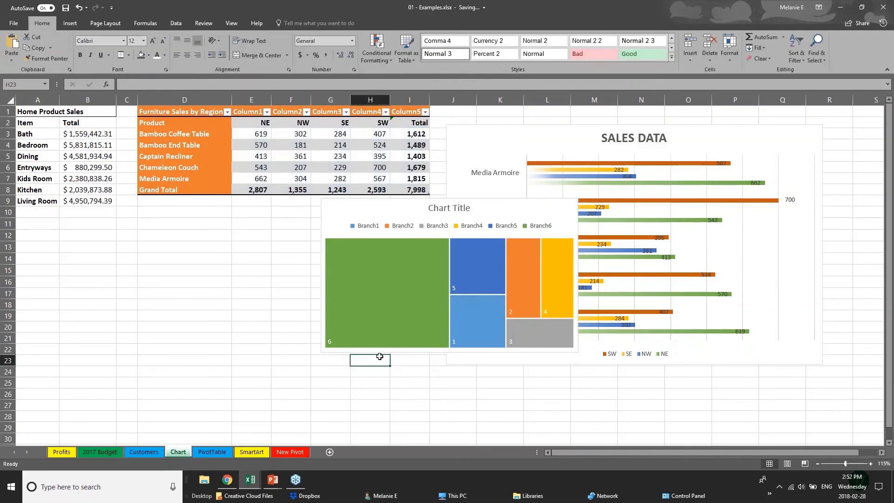
pyautogui.click(410, 210)
pyautogui.moveTo(410, 209); pyautogui.dragTo(233, 237)
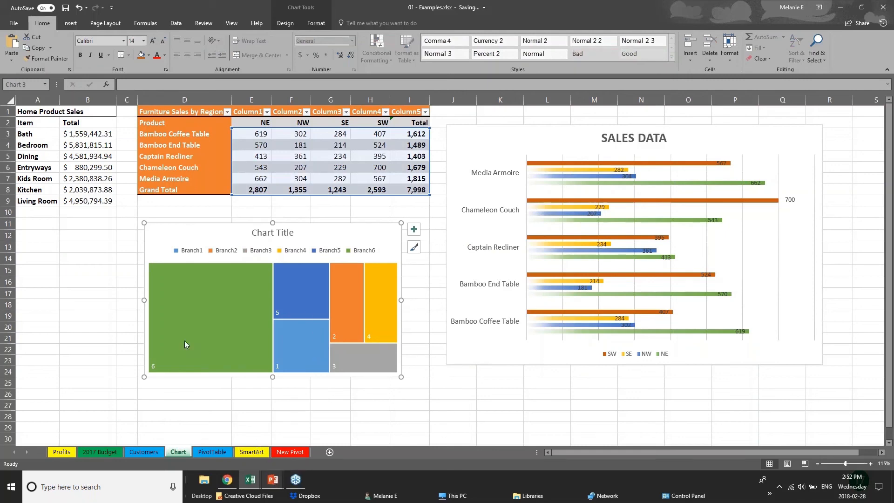
pyautogui.click(89, 316)
pyautogui.click(70, 23)
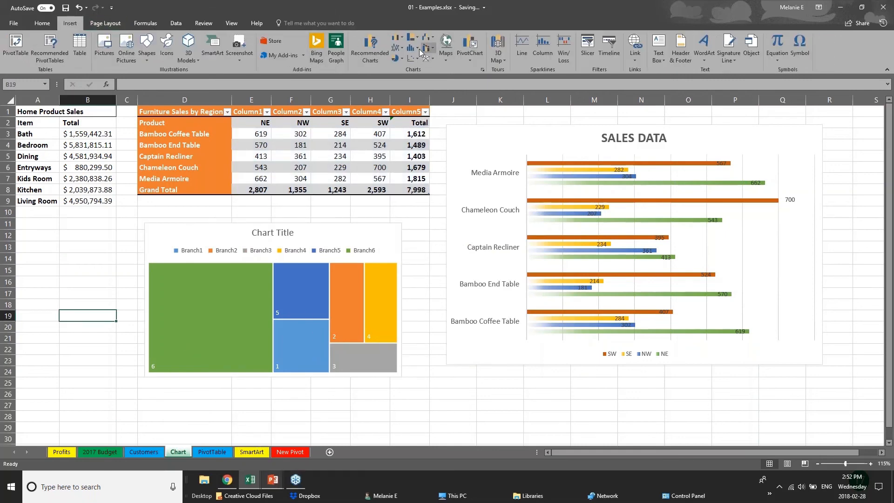
pyautogui.click(376, 51)
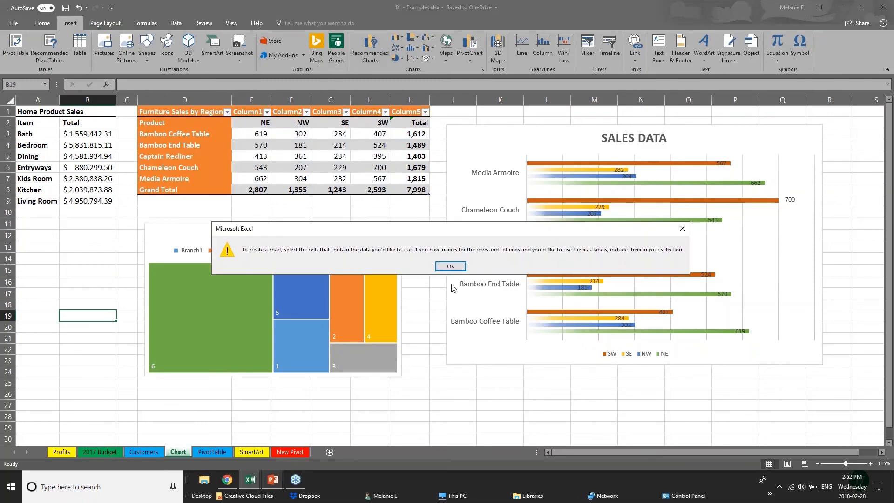
pyautogui.click(450, 266)
# Preview the waterfall, treemap, box and whisker, and sunburst chart types for the furniture sales figures in E3:I8.
pyautogui.click(292, 176)
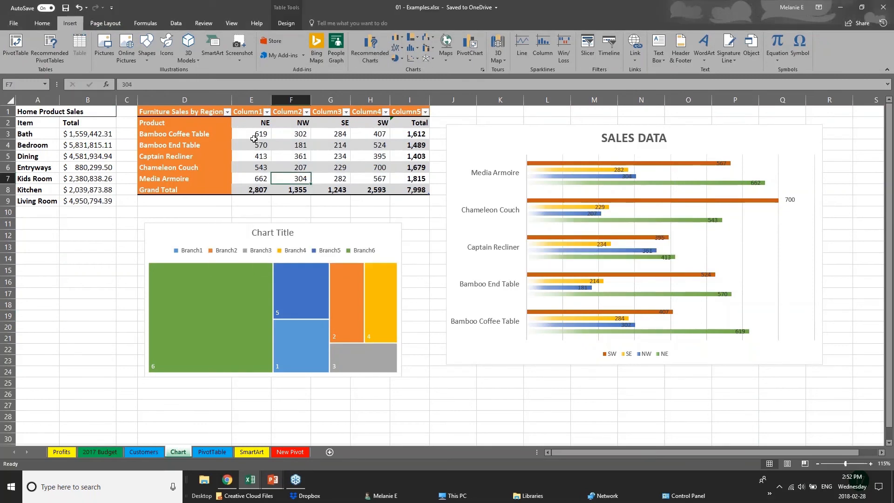
pyautogui.moveTo(253, 139); pyautogui.dragTo(425, 191)
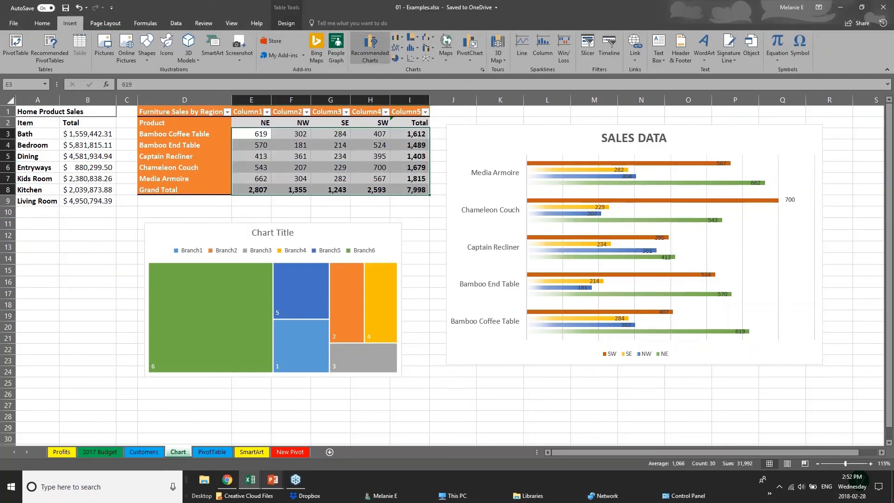
pyautogui.click(370, 48)
pyautogui.click(376, 117)
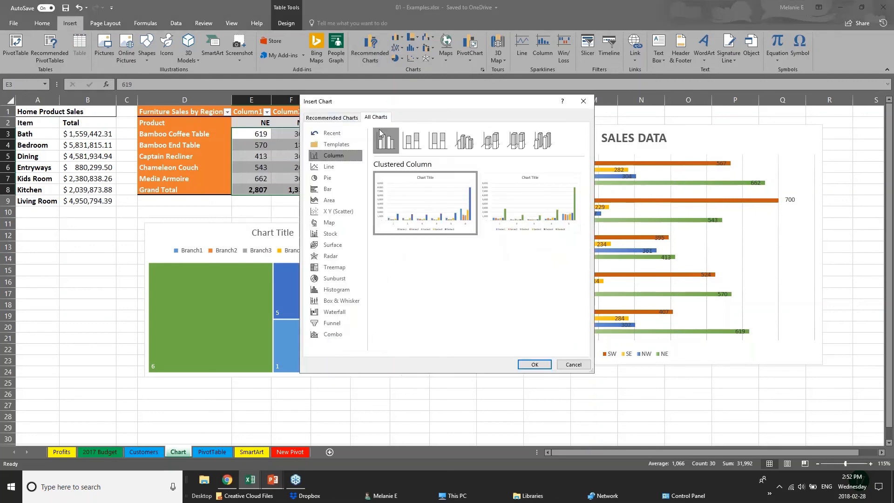
pyautogui.click(334, 313)
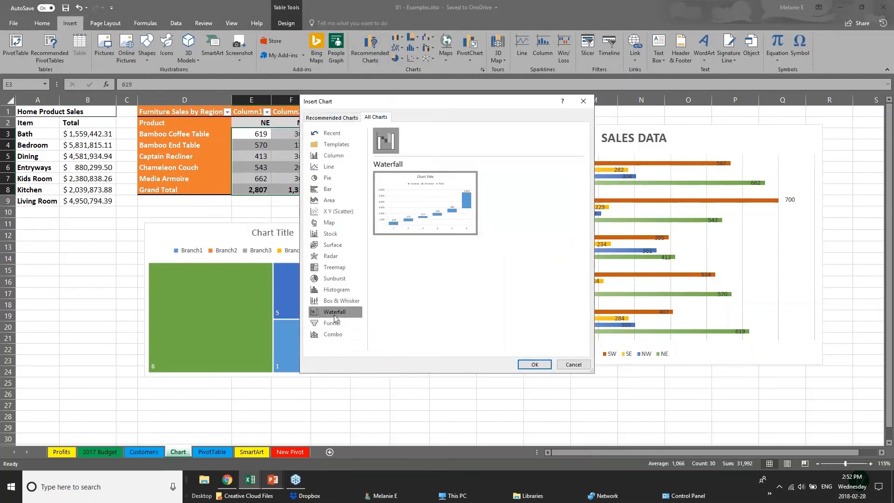
pyautogui.click(329, 269)
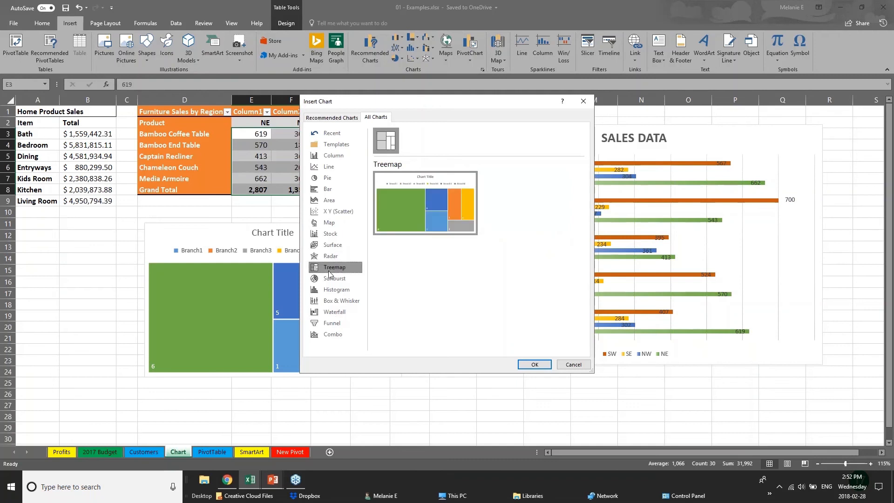
pyautogui.click(348, 303)
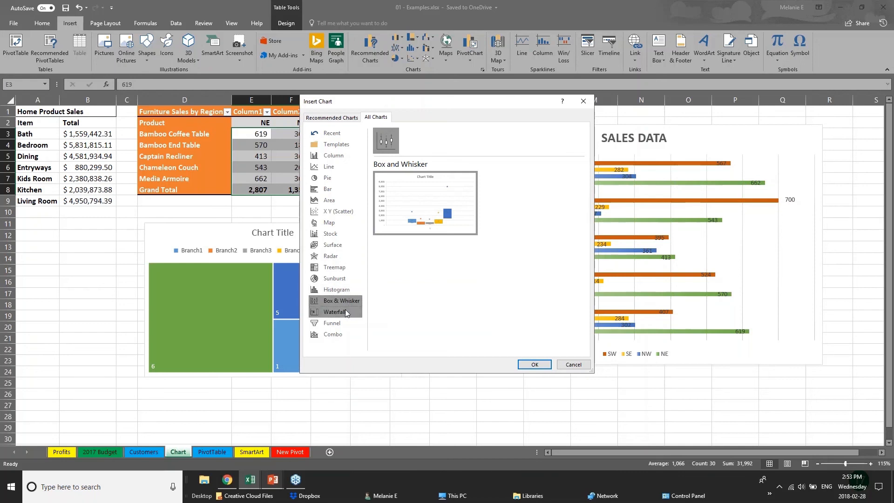
pyautogui.click(348, 278)
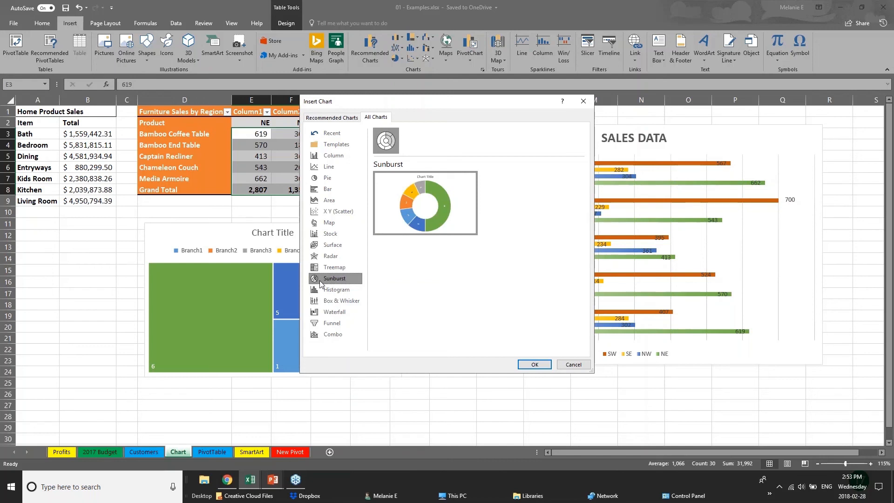
# Preview the recommended clustered column and line charts for the furniture sales figures, then close the chart chooser without inserting one.
pyautogui.click(325, 117)
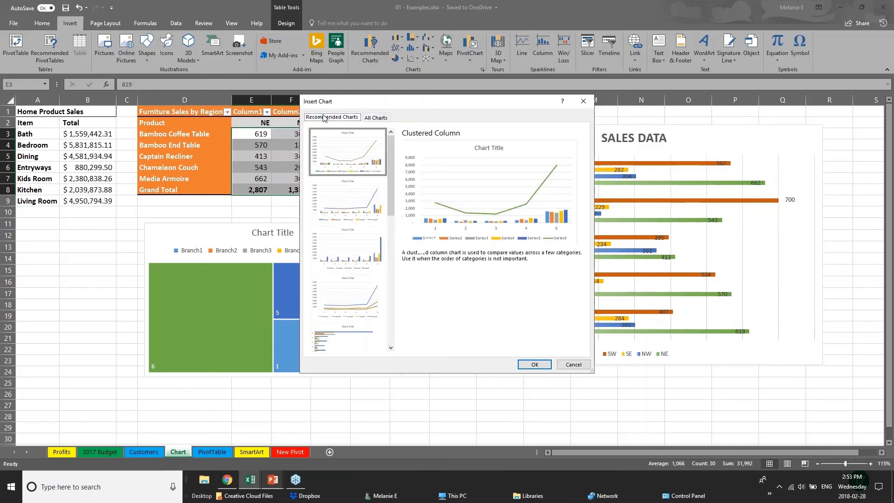
pyautogui.click(349, 207)
pyautogui.click(347, 269)
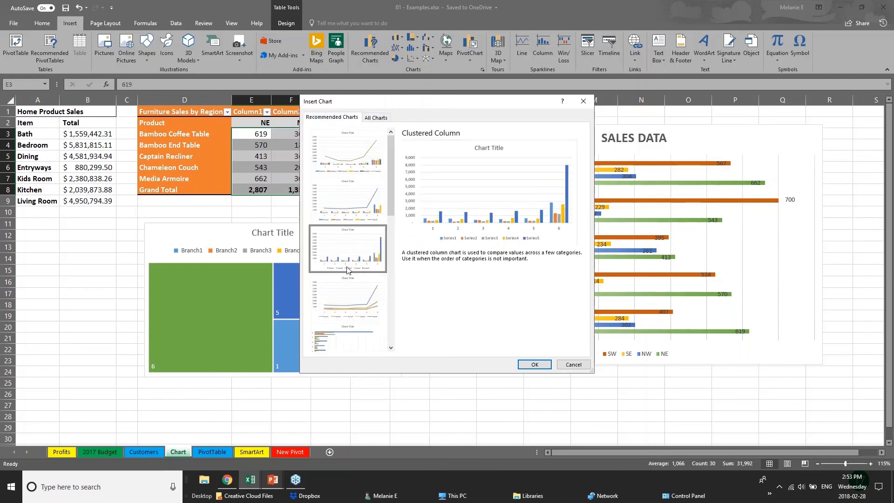
pyautogui.click(350, 296)
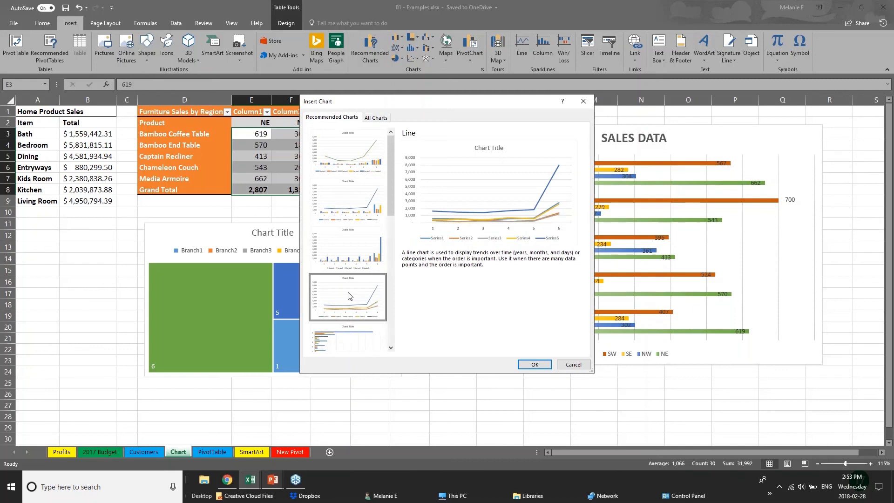
pyautogui.click(567, 365)
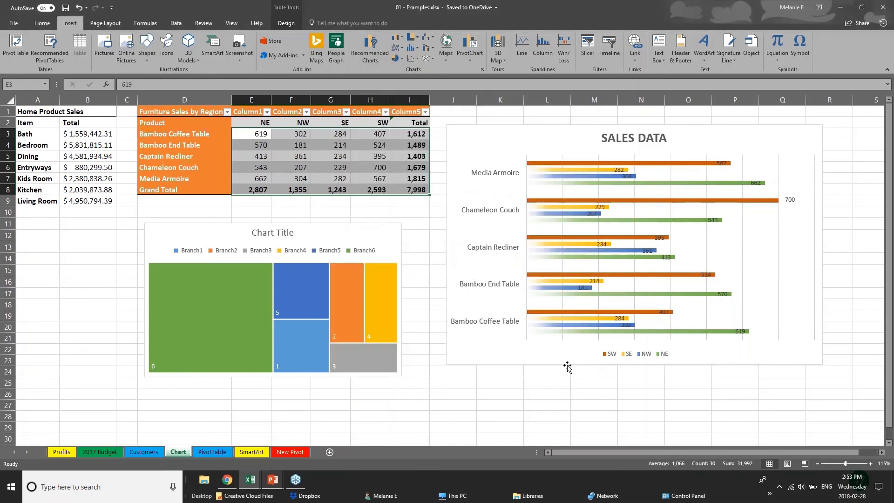
# Switch to the PowerPoint slide show and advance from the New Charts slide to the 3D Power Maps slide.
pyautogui.click(269, 484)
pyautogui.click(313, 441)
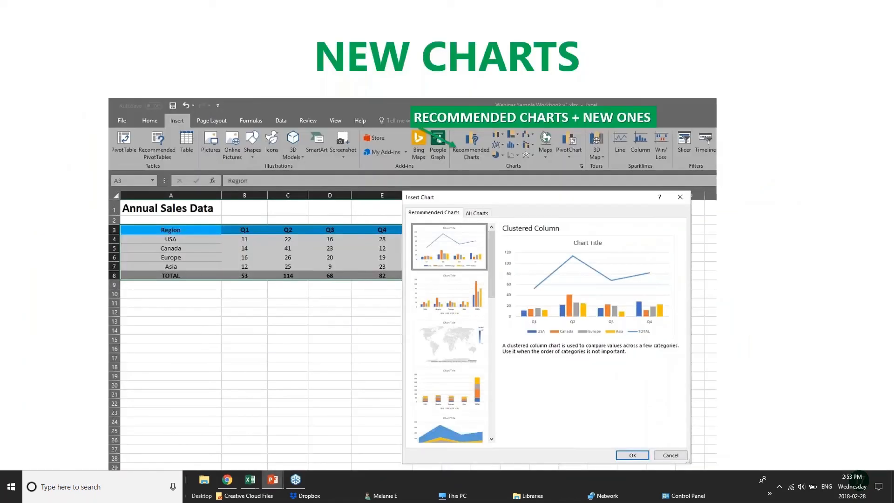
pyautogui.press('Right')
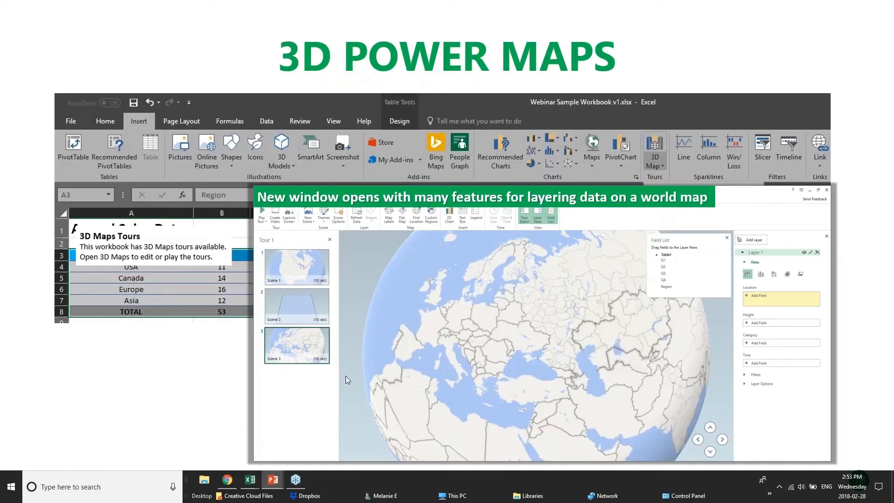
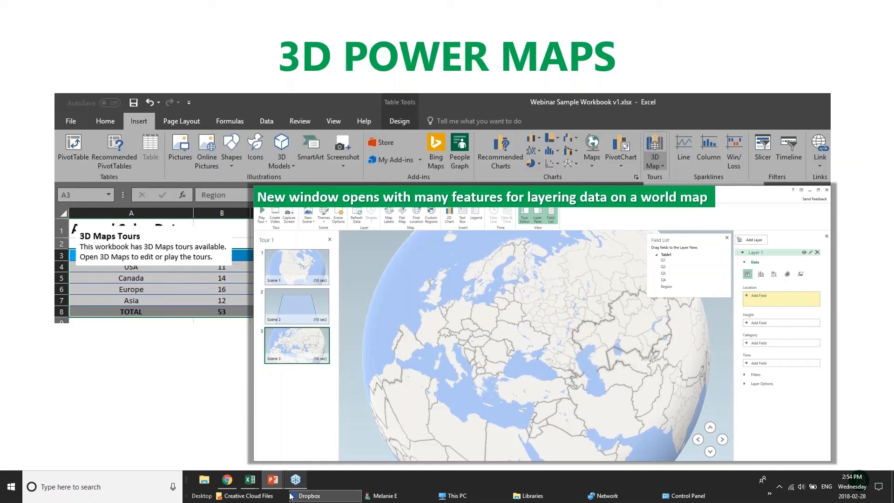
# Switch to the 01 - Examples workbook and show the 3D Map options for the selected furniture sales figures.
pyautogui.moveTo(250, 479)
pyautogui.click(149, 449)
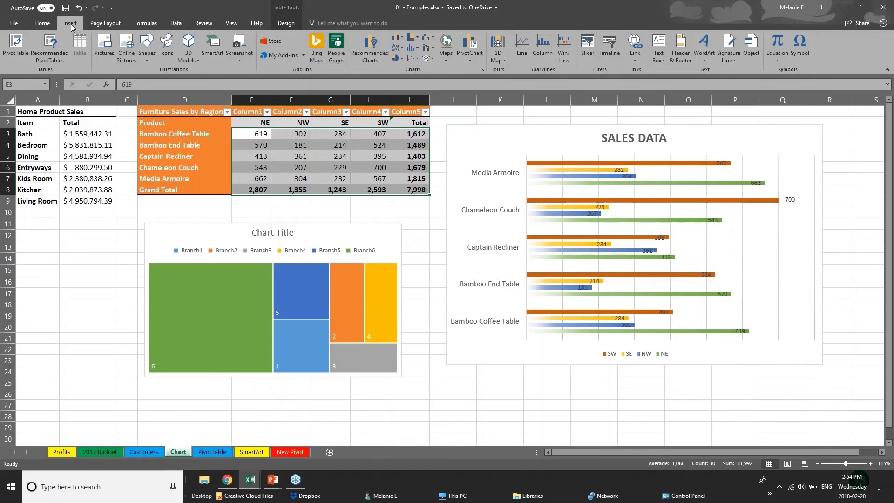
pyautogui.click(504, 59)
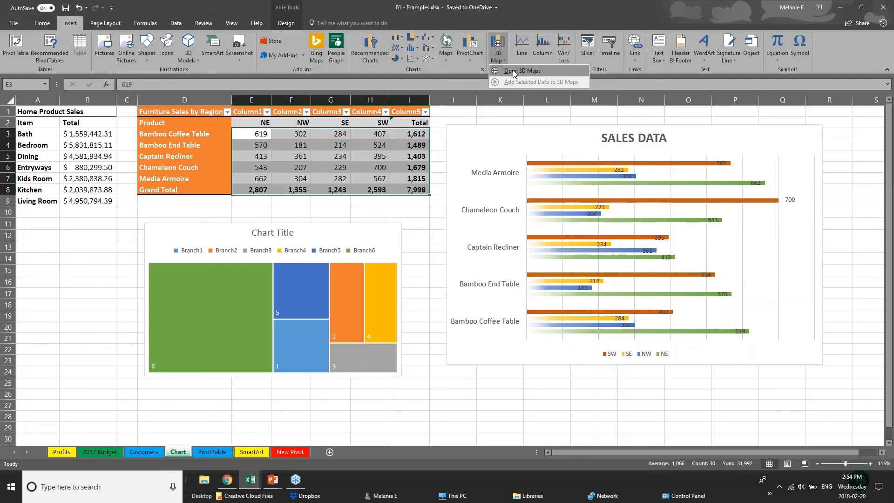
# Return to the PowerPoint slide show and advance from the 3D Power Maps slide to the Pivot Tables slide.
pyautogui.hotkey('alt', 'Tab')
pyautogui.press('Right')
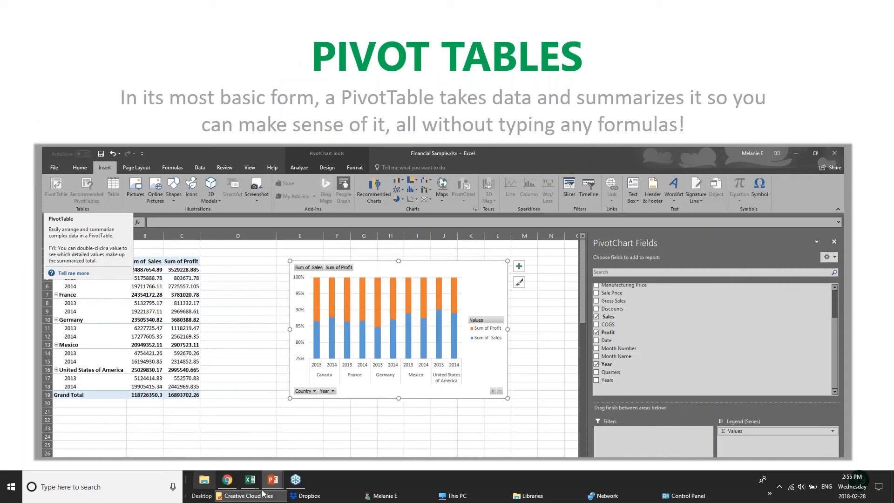
# Switch to the pivotTables workbook in Excel and look through its DateGrouping, OtherGrouping and Slicers sheets.
pyautogui.moveTo(245, 485)
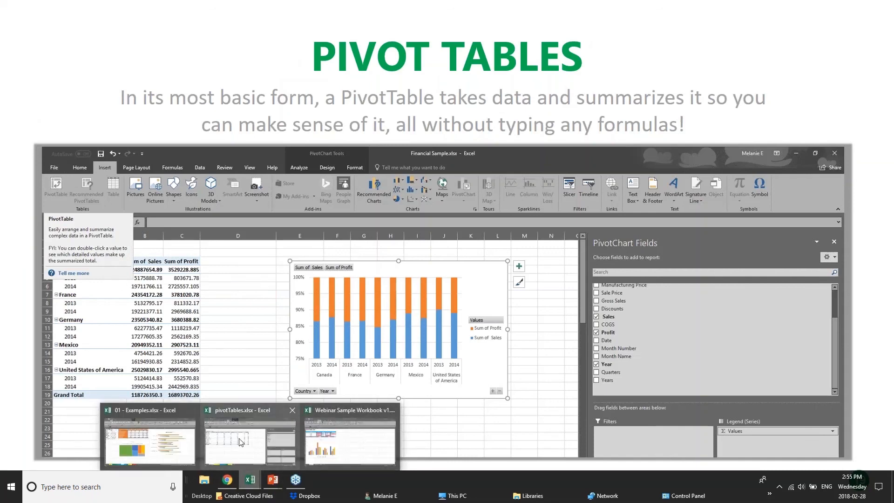
pyautogui.click(266, 440)
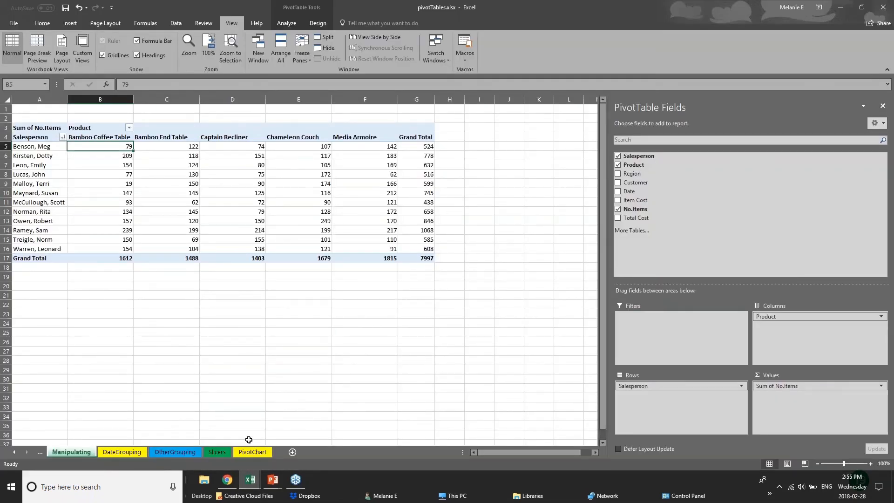
pyautogui.click(137, 453)
pyautogui.click(189, 453)
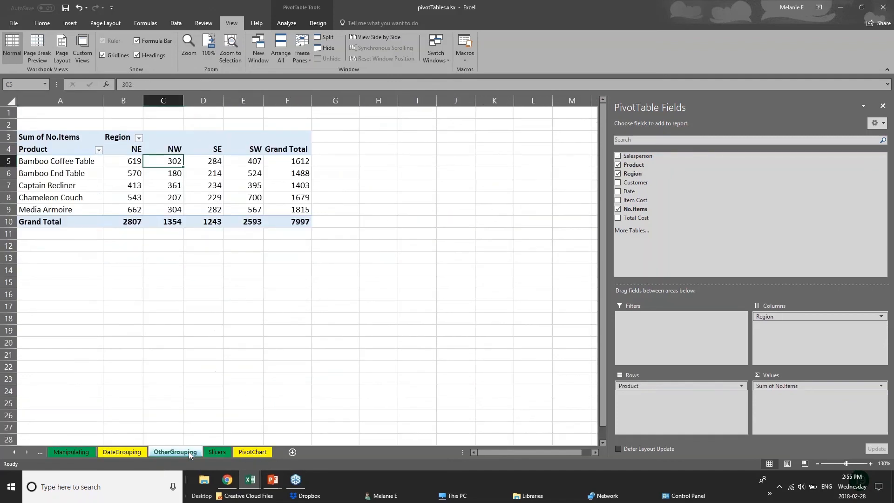
pyautogui.click(226, 454)
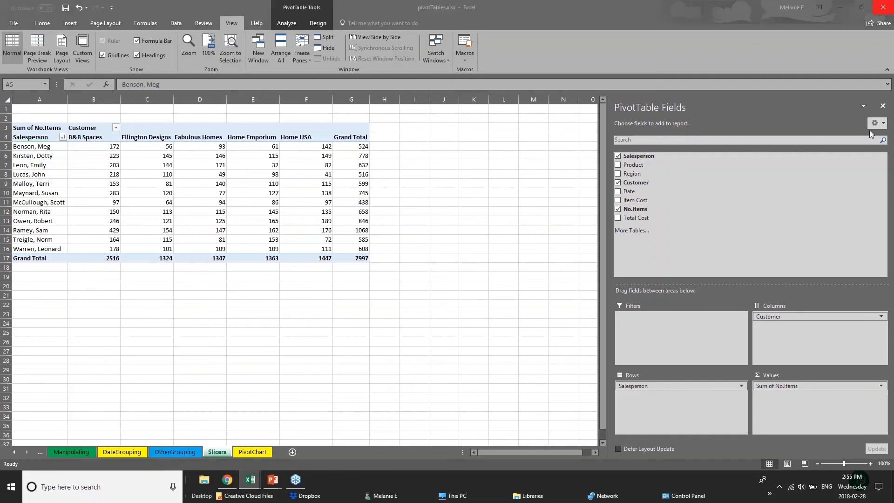
# Close the PivotTable Fields pane and select the entire pivot table on the Slicers sheet.
pyautogui.click(883, 107)
pyautogui.click(277, 236)
pyautogui.click(97, 250)
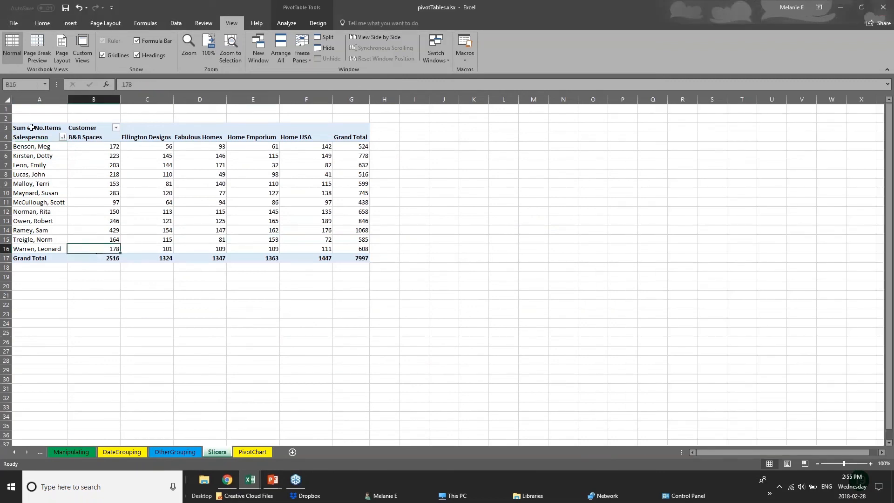
pyautogui.click(33, 122)
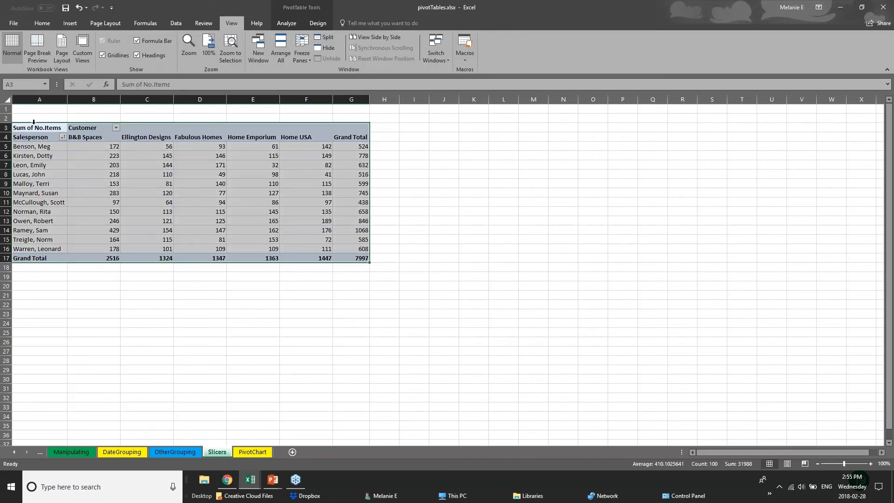
# Show the Pivot Tables slide in PowerPoint again, then return to the pivotTables workbook in Excel.
pyautogui.click(274, 481)
pyautogui.click(298, 446)
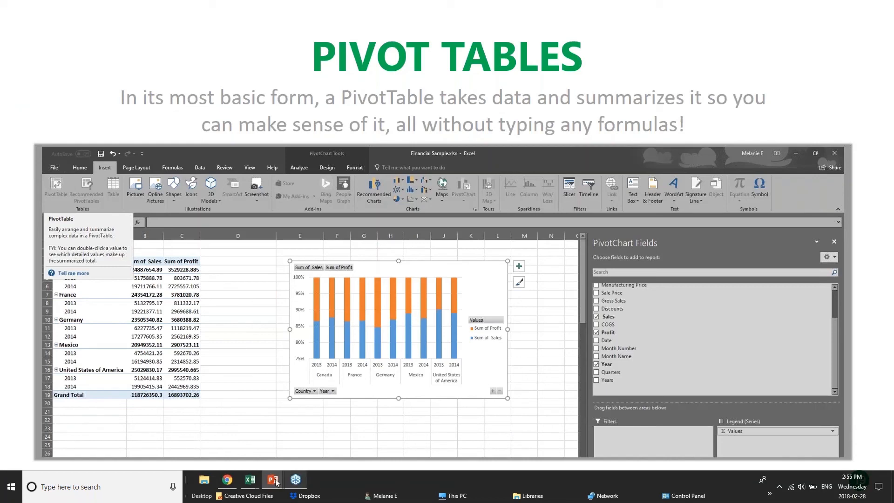
pyautogui.moveTo(250, 479)
pyautogui.click(266, 447)
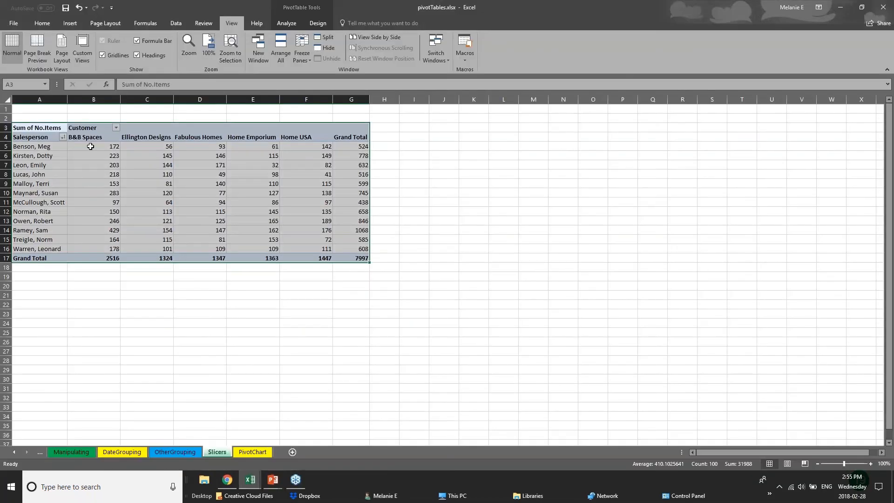
# Examine how the Slicers pivot table summarizes items across a salesperson's row and down the Ellington Designs column.
pyautogui.click(103, 156)
pyautogui.click(24, 147)
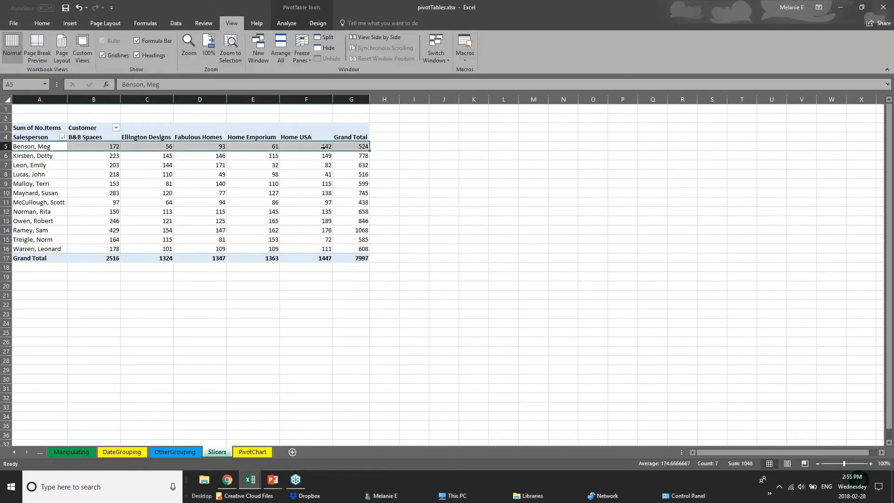
pyautogui.click(383, 146)
pyautogui.moveTo(59, 165); pyautogui.dragTo(112, 171)
pyautogui.click(146, 139)
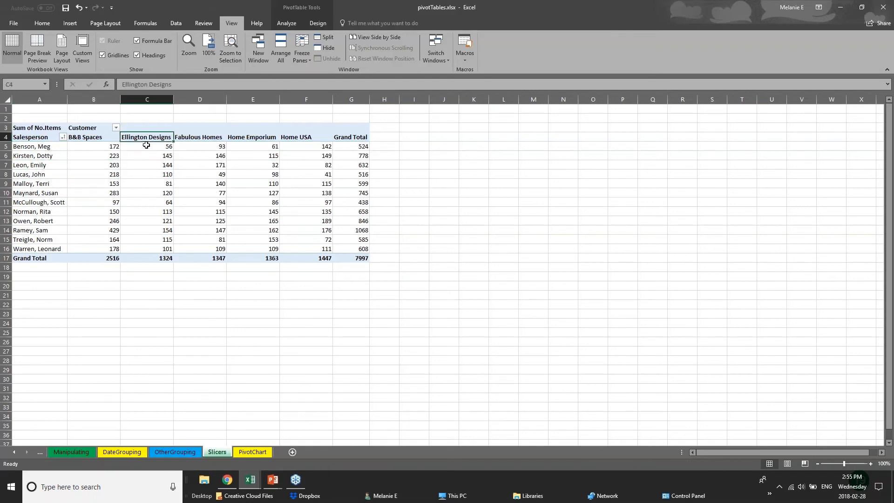
pyautogui.moveTo(147, 145); pyautogui.dragTo(150, 259)
pyautogui.click(149, 259)
pyautogui.click(191, 287)
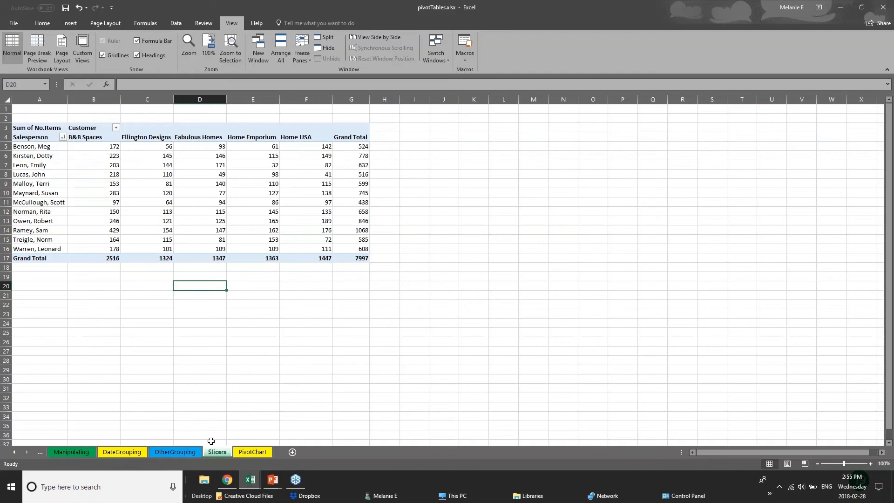
# Switch to the 01 - Examples workbook and open its PivotTable sheet.
pyautogui.click(186, 454)
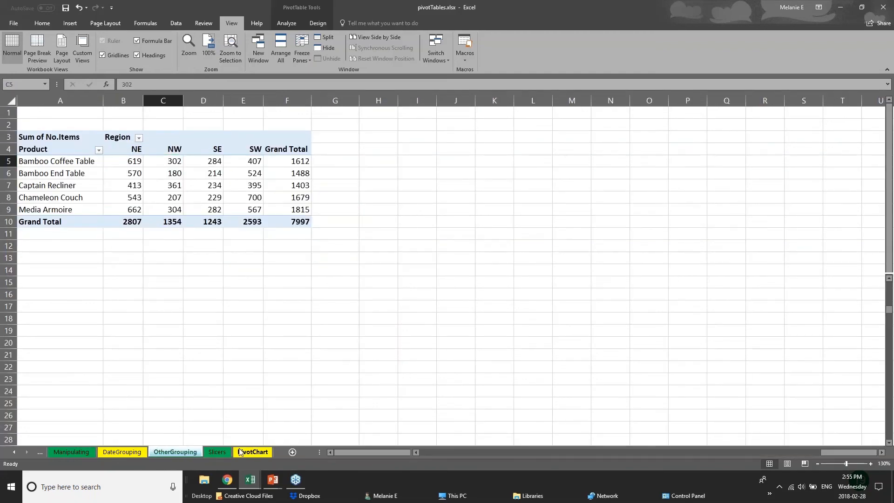
pyautogui.click(222, 453)
pyautogui.moveTo(250, 479)
pyautogui.click(217, 454)
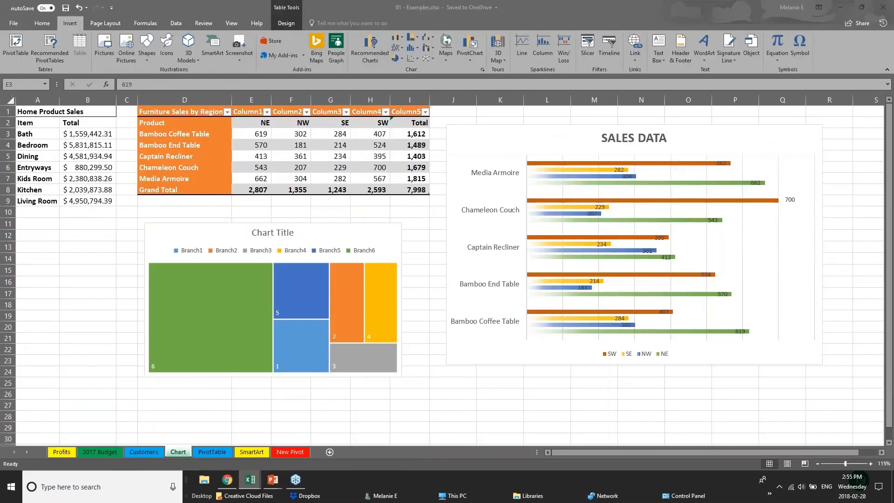
pyautogui.click(216, 453)
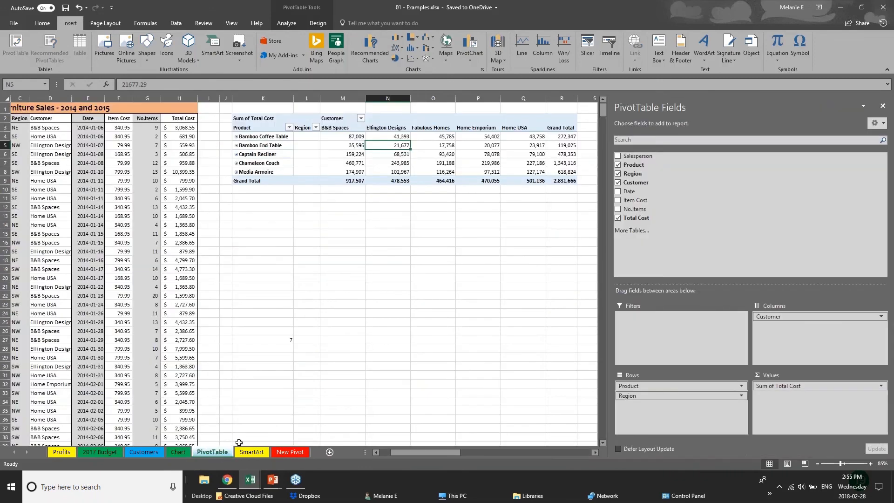
# Close the PivotTable Fields pane and delete the existing pivot table beside the furniture sales data by clearing K1:T11.
pyautogui.click(882, 106)
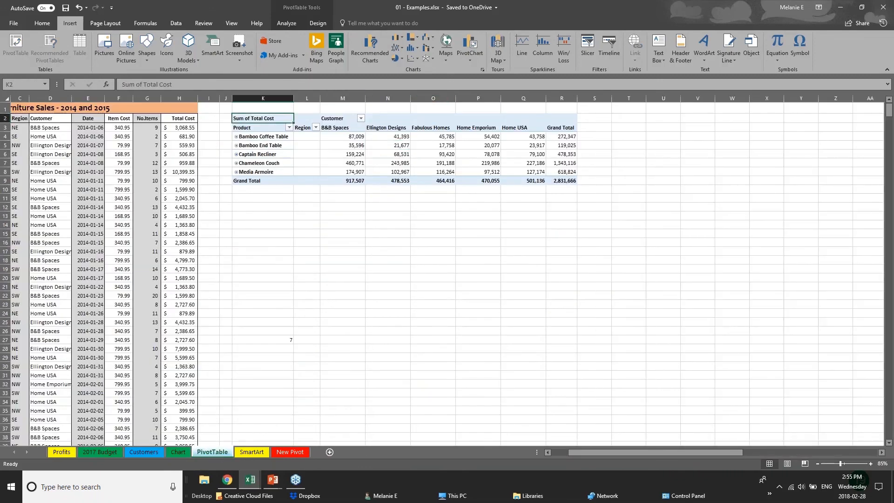
pyautogui.moveTo(242, 107); pyautogui.dragTo(629, 199)
pyautogui.press('Delete')
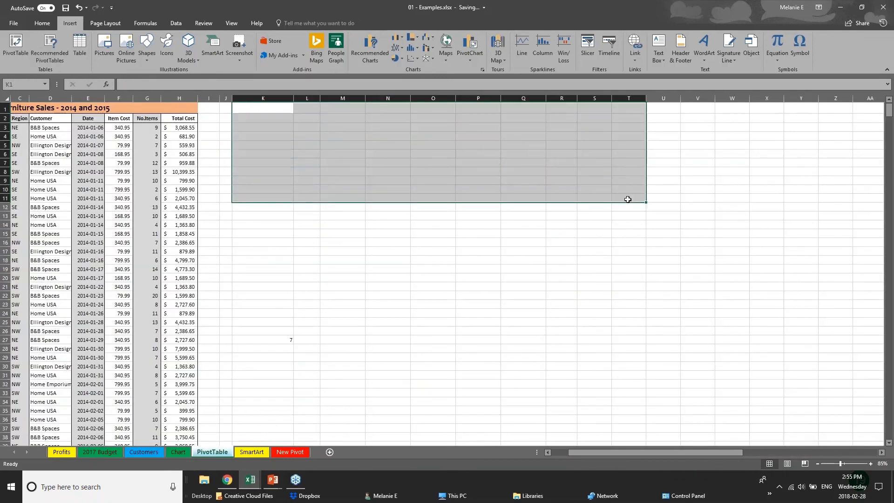
pyautogui.click(125, 188)
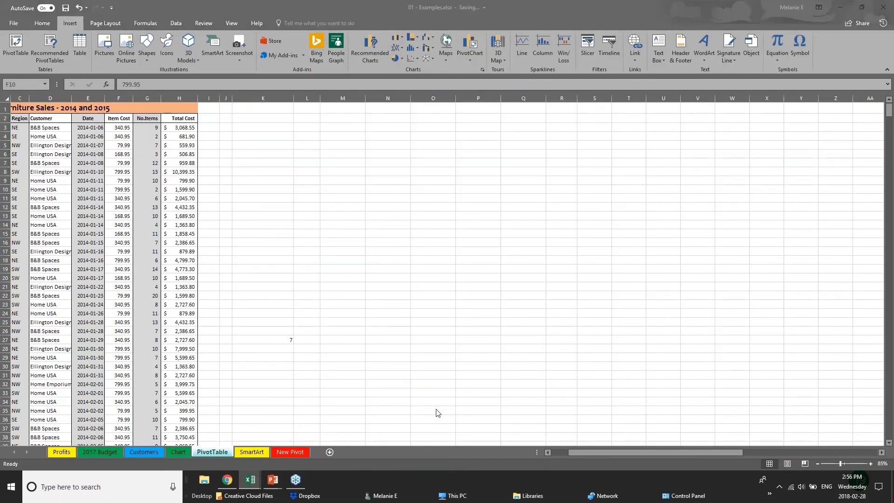
# Examine the Furniture Sales - 2014 and 2015 records, including the salesperson, region and total cost columns and the length of the list.
pyautogui.click(582, 450)
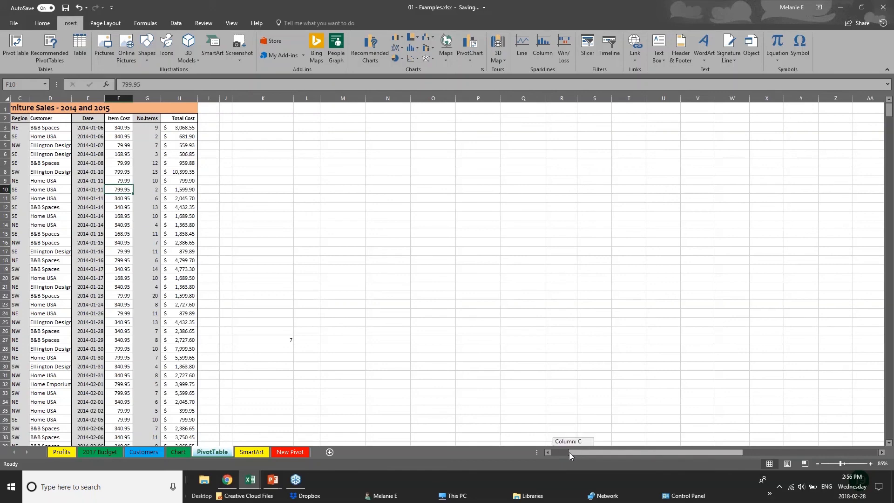
pyautogui.moveTo(570, 452); pyautogui.dragTo(553, 451)
pyautogui.click(42, 147)
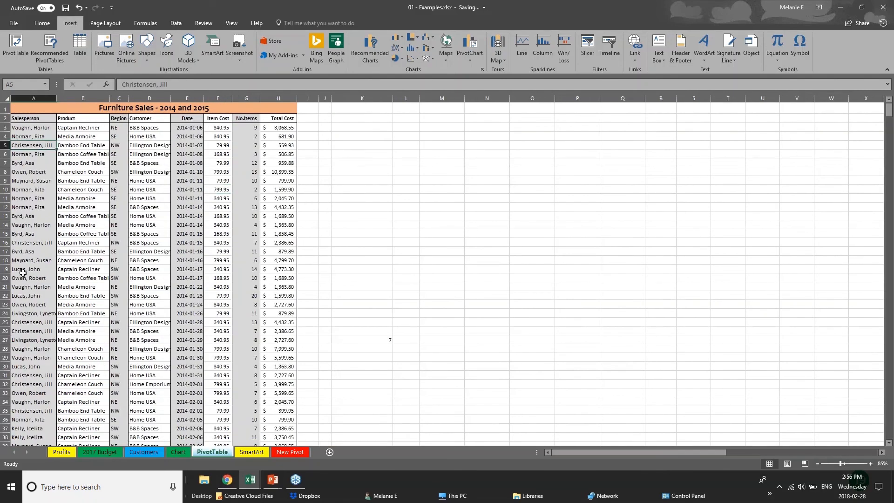
pyautogui.scroll(-5, 23, 272)
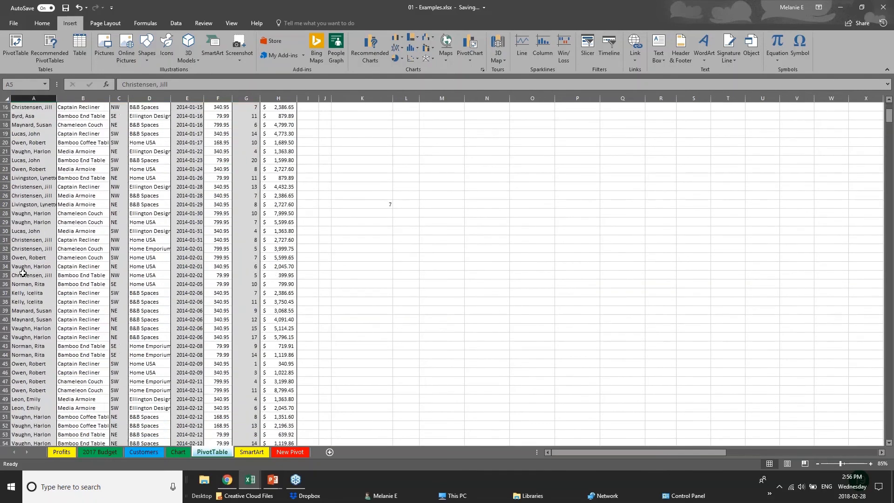
pyautogui.scroll(5, 135, 182)
pyautogui.click(273, 131)
pyautogui.click(274, 186)
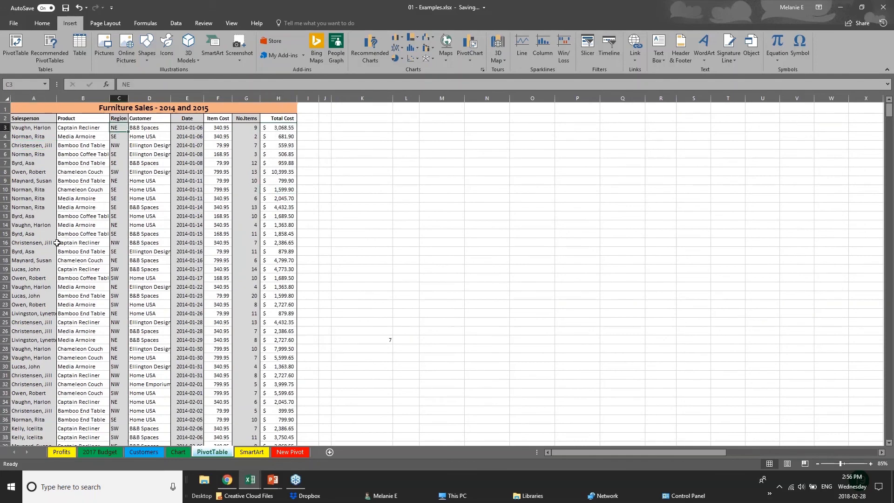
pyautogui.click(49, 260)
pyautogui.scroll(-5, 59, 371)
pyautogui.scroll(-20, 59, 371)
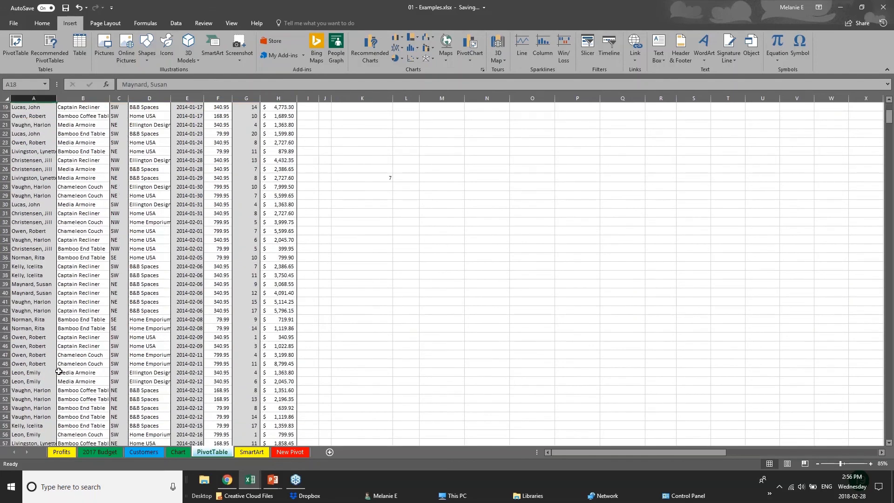
pyautogui.scroll(9, 60, 371)
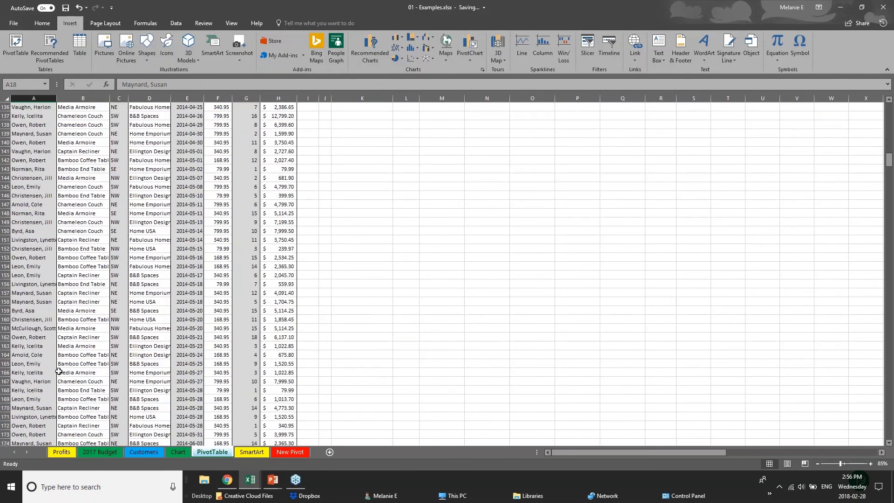
pyautogui.scroll(19, 59, 372)
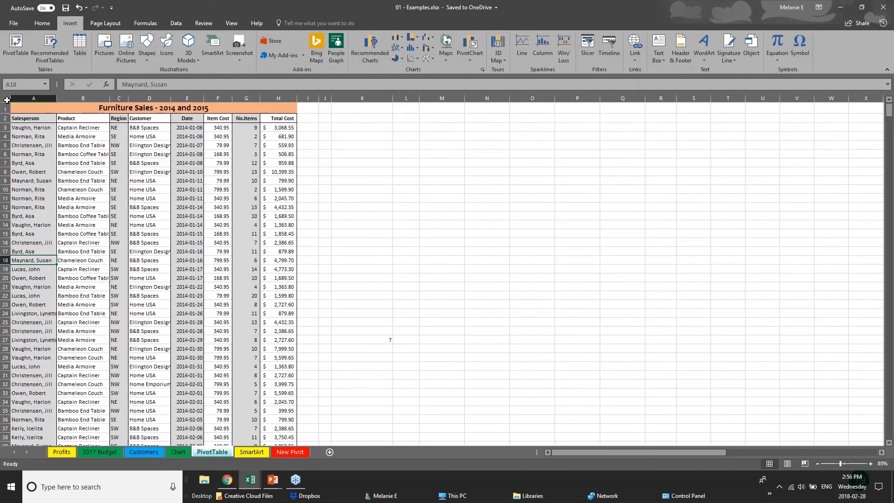
pyautogui.click(6, 99)
pyautogui.click(363, 225)
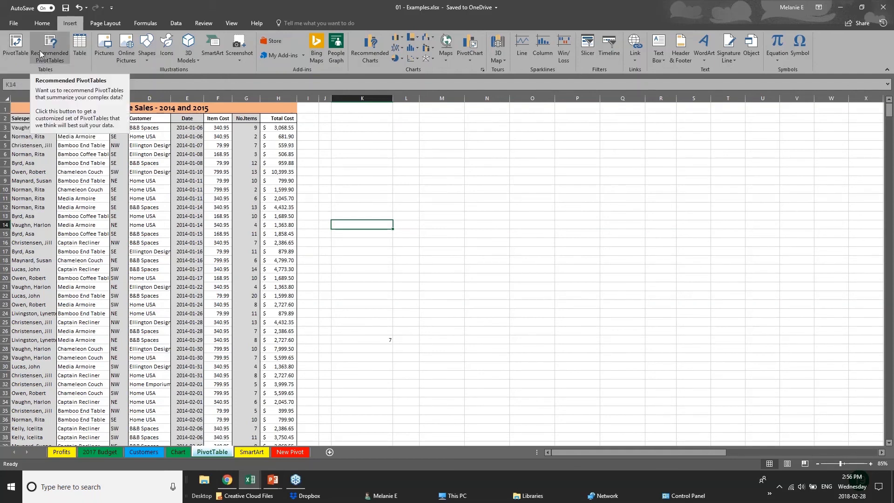
pyautogui.click(14, 57)
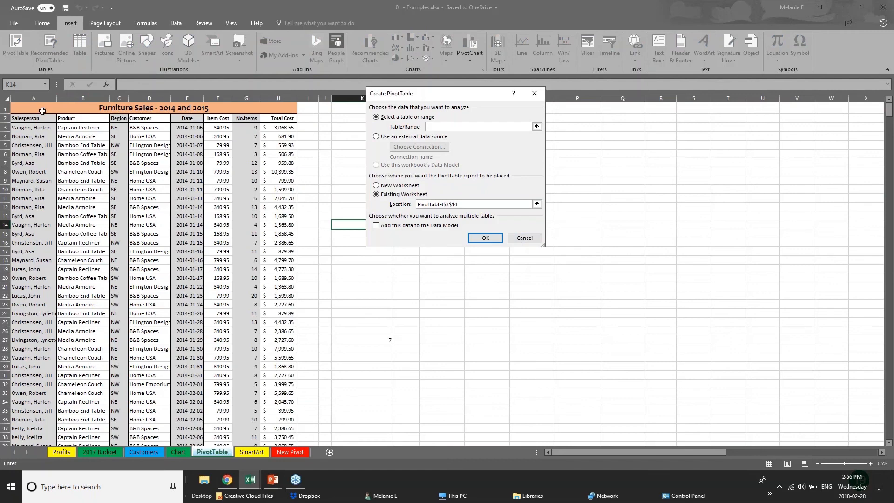
pyautogui.click(36, 99)
pyautogui.click(25, 107)
pyautogui.press('Escape')
# Try to create a PivotTable on a new worksheet from the whole sheet, columns A to AM.
pyautogui.click(4, 97)
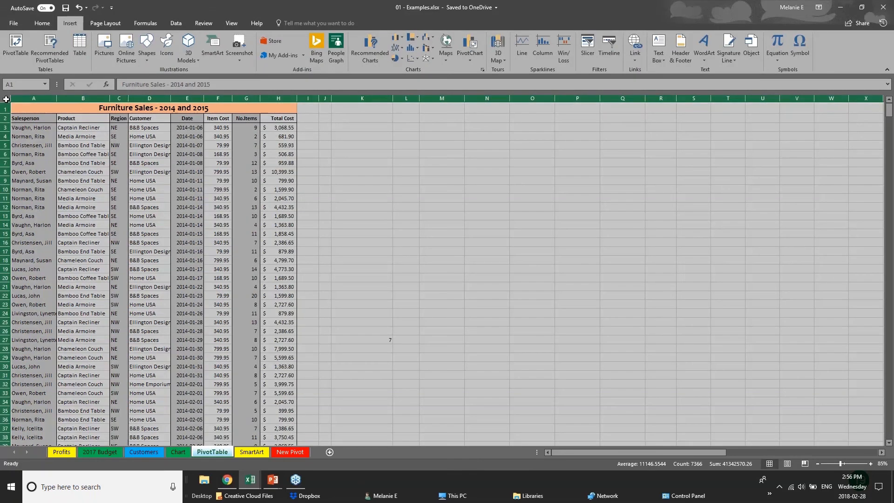
pyautogui.click(14, 42)
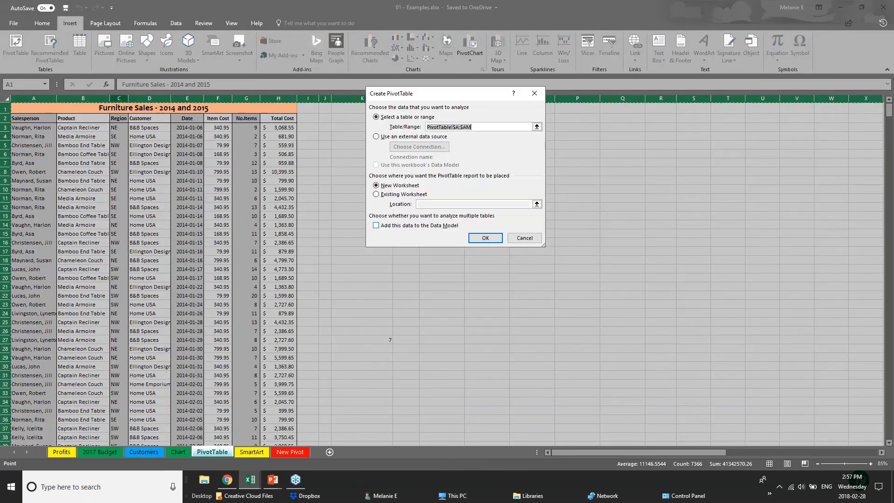
pyautogui.click(487, 239)
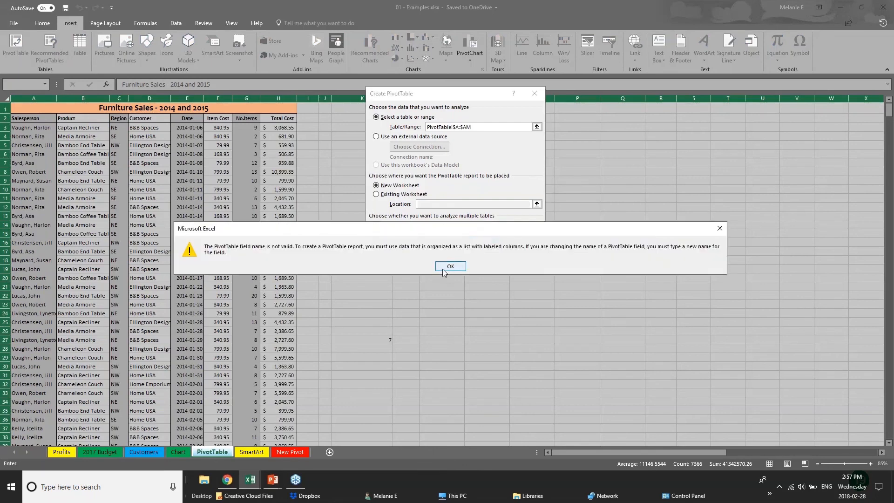
pyautogui.click(444, 269)
pyautogui.click(475, 241)
pyautogui.click(454, 266)
pyautogui.click(522, 239)
# Create a PivotTable on a new worksheet from the furniture sales data in columns A to H, starting at the row 2 headers.
pyautogui.click(149, 136)
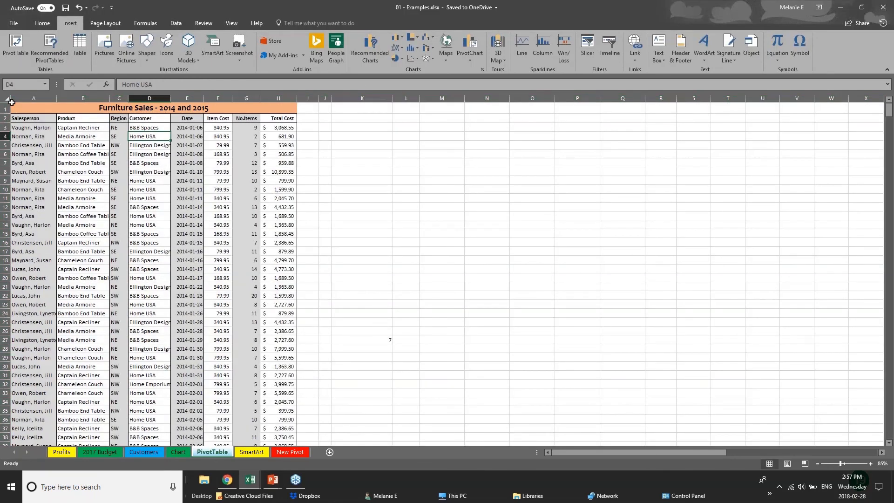
pyautogui.click(18, 98)
pyautogui.click(14, 48)
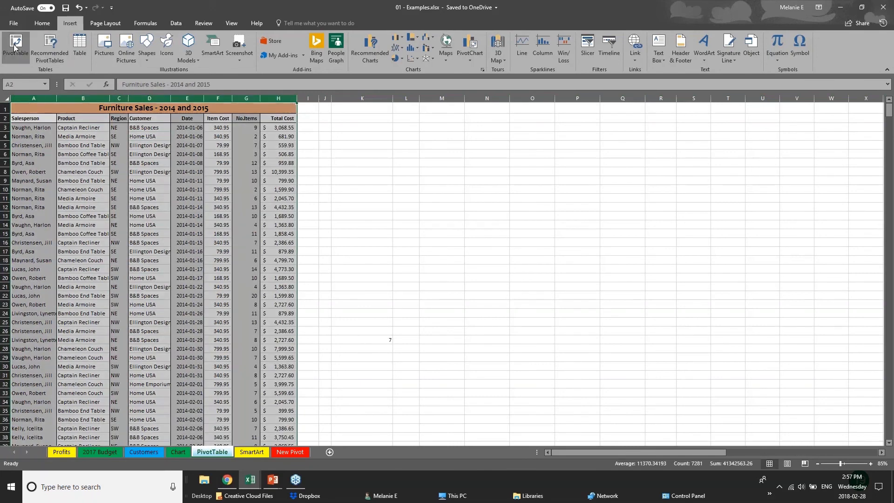
pyautogui.press('Return')
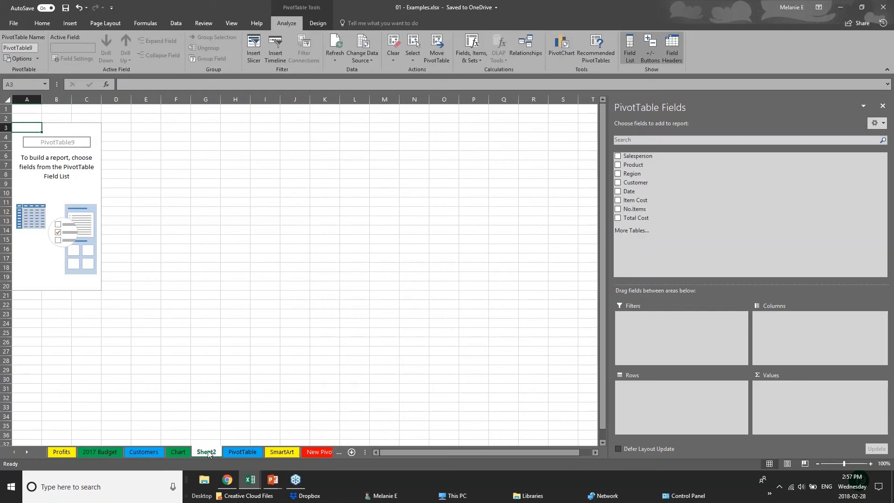
# Rename the new pivot table worksheet as PIVOT 2.
pyautogui.doubleClick(214, 452)
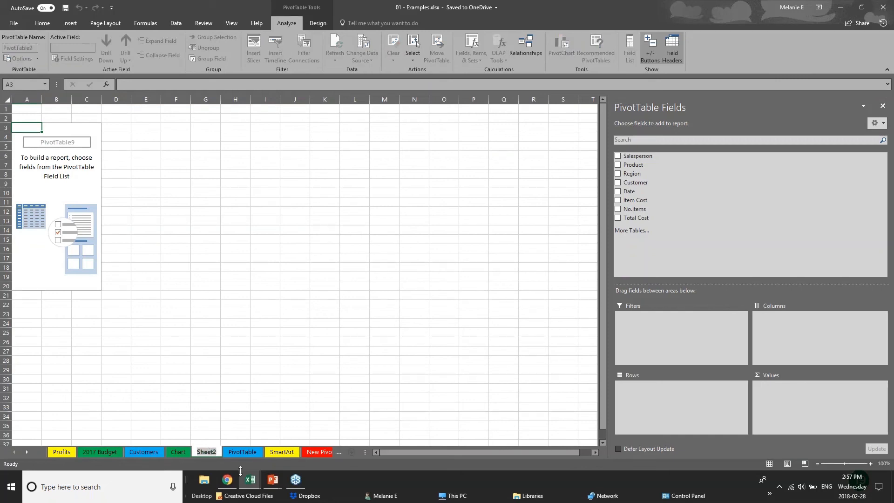
pyautogui.write('PIVO')
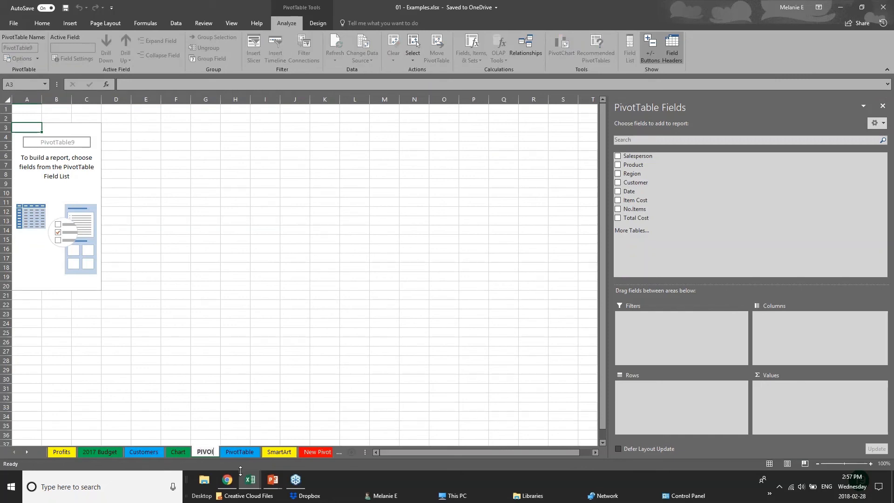
pyautogui.write('T 2')
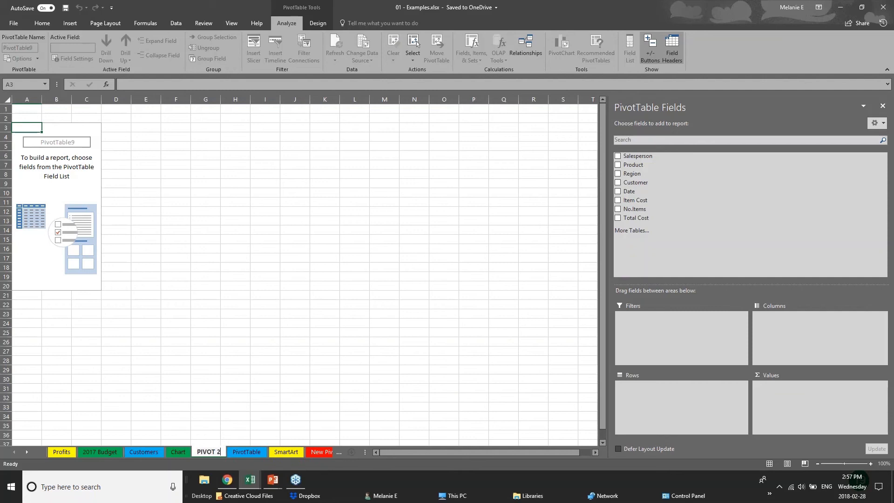
pyautogui.click(67, 144)
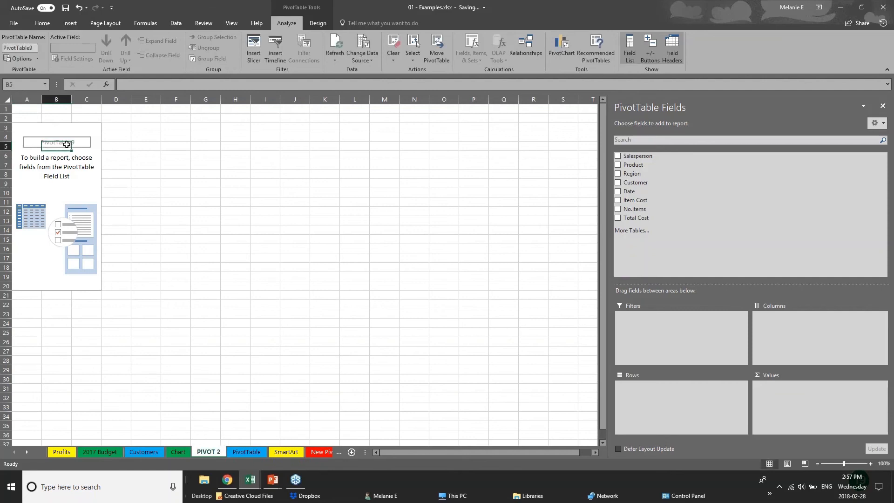
pyautogui.press('Up')
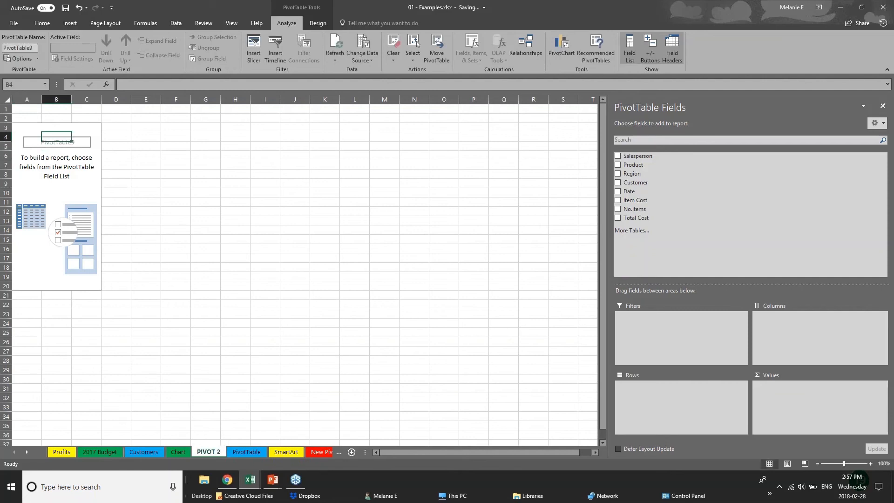
pyautogui.click(882, 6)
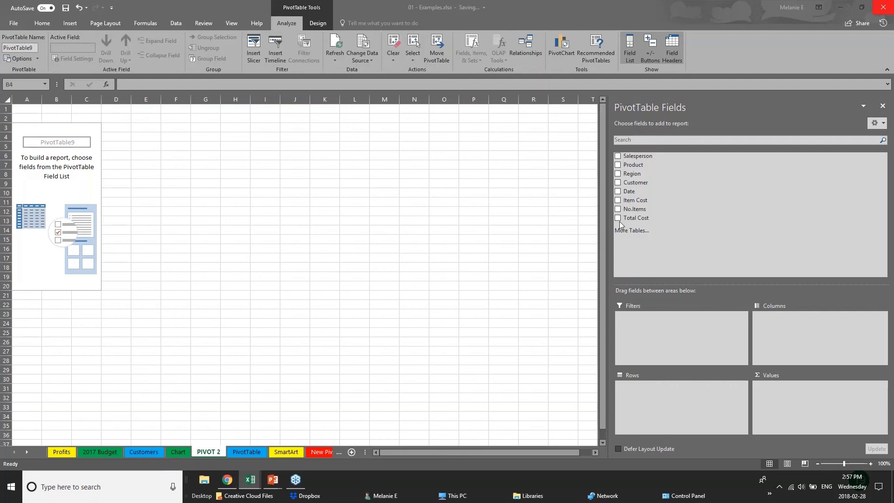
# Add Region and Date to the pivot table rows and remove the Quarters and Date levels, leaving Region and Years.
pyautogui.click(618, 174)
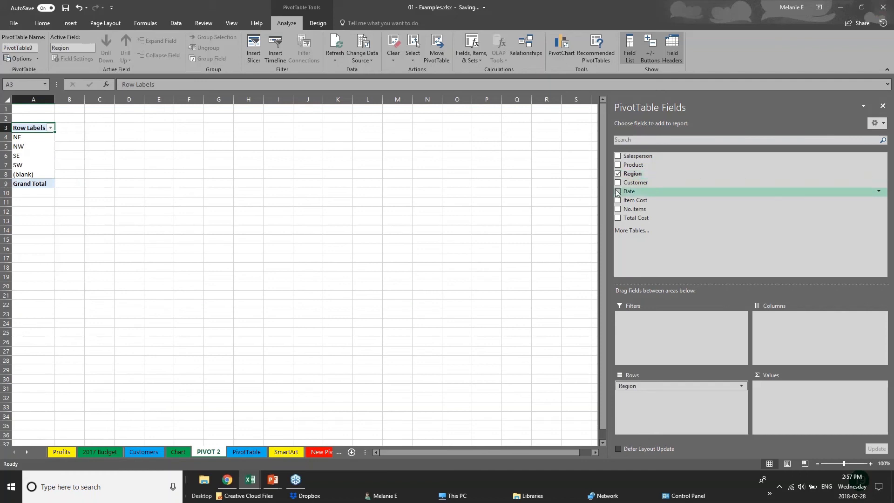
pyautogui.click(618, 191)
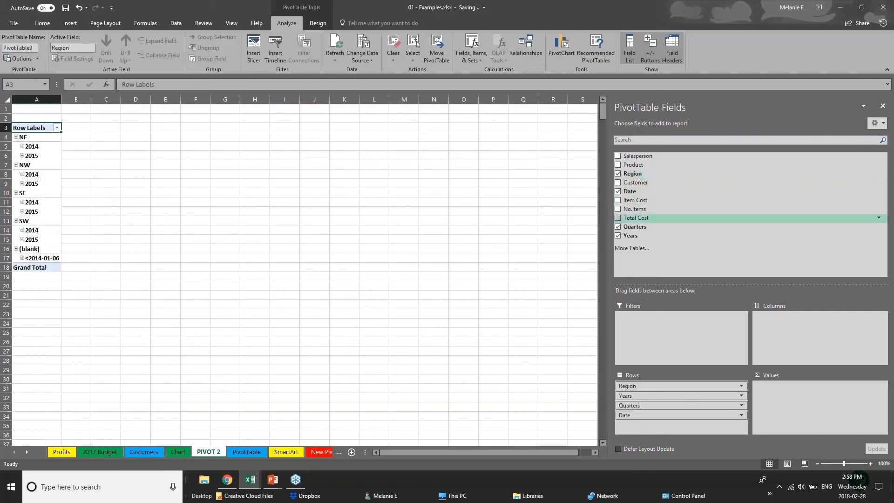
pyautogui.click(618, 227)
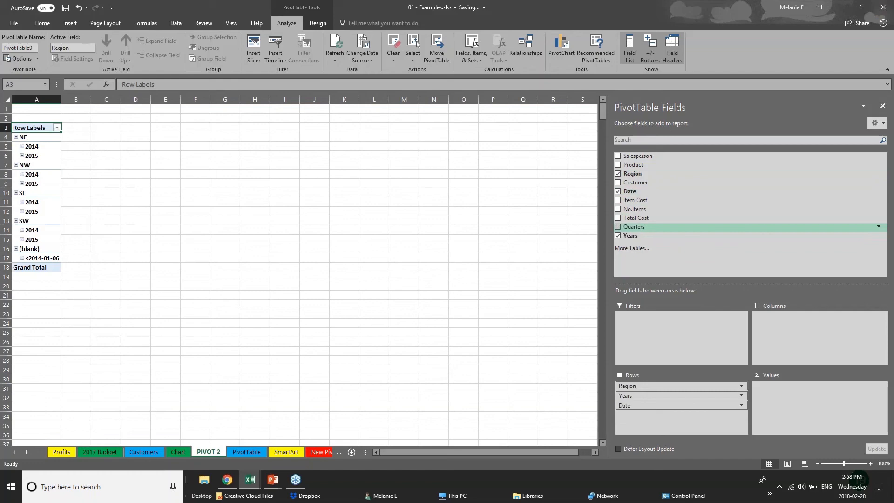
pyautogui.click(618, 191)
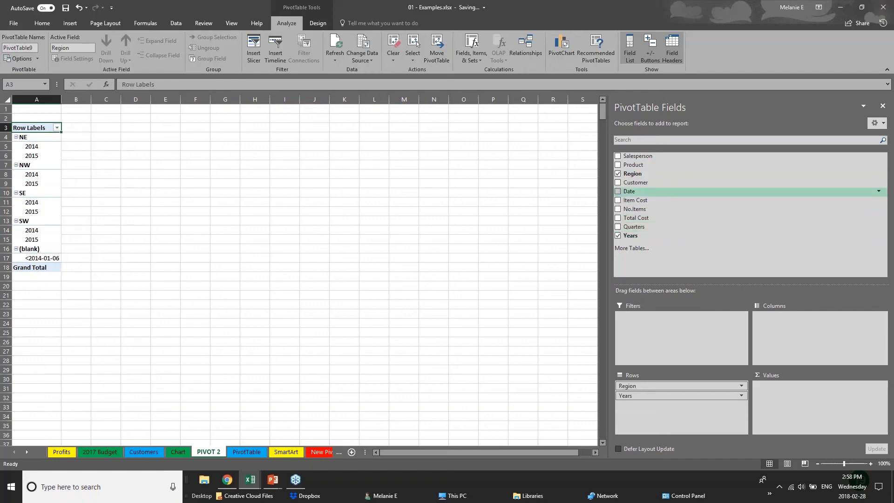
# Add Total Cost as the summed value field and widen columns A and B.
pyautogui.click(619, 221)
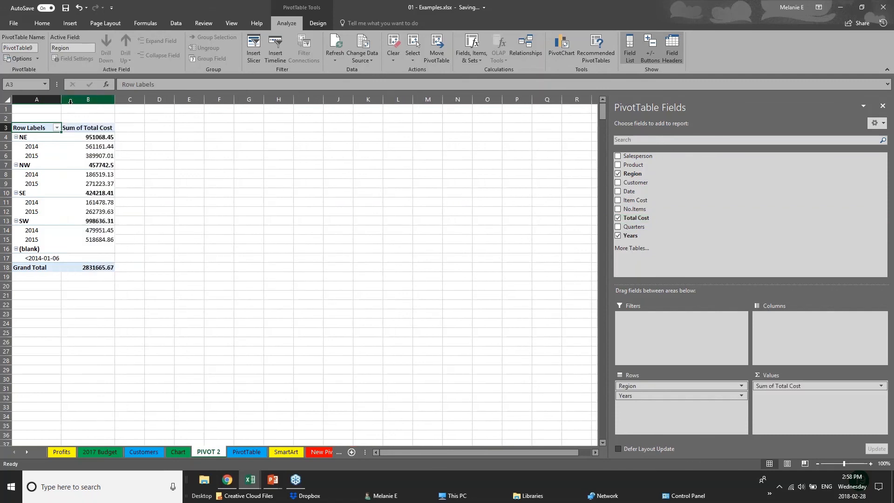
pyautogui.moveTo(61, 100); pyautogui.dragTo(98, 102)
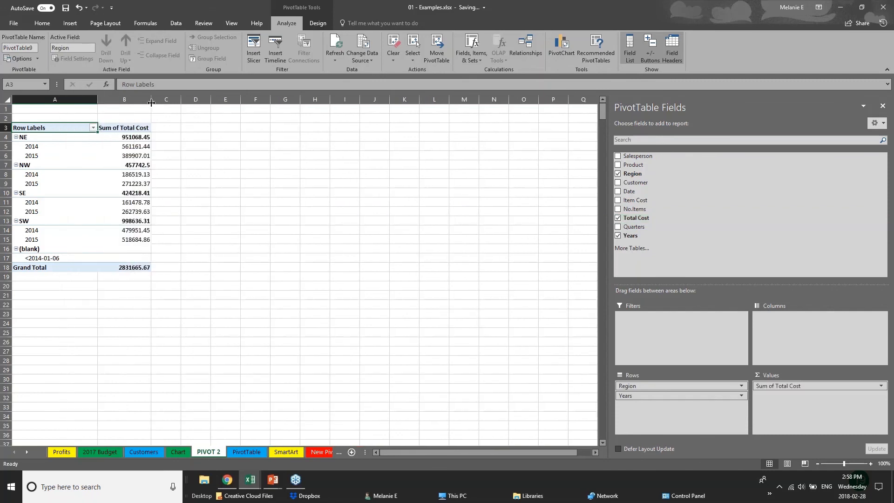
pyautogui.moveTo(152, 101); pyautogui.dragTo(209, 101)
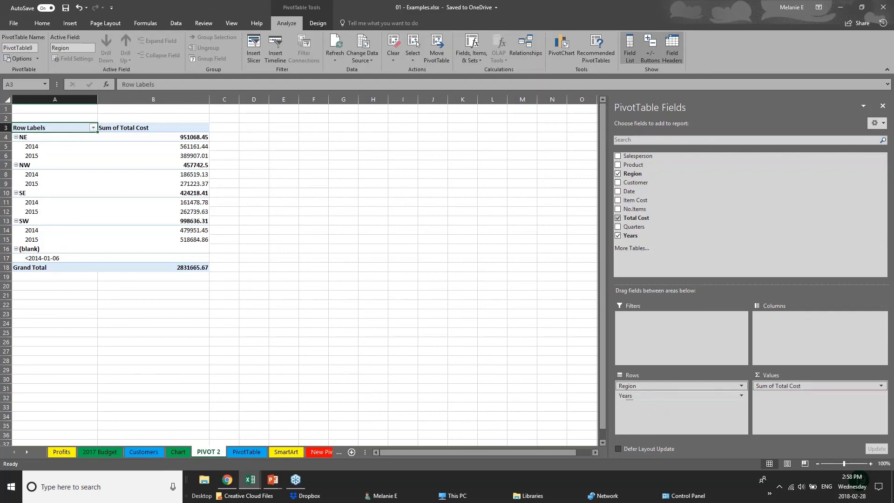
# Move the Years field from the rows to the columns of the pivot table.
pyautogui.click(655, 395)
pyautogui.click(669, 400)
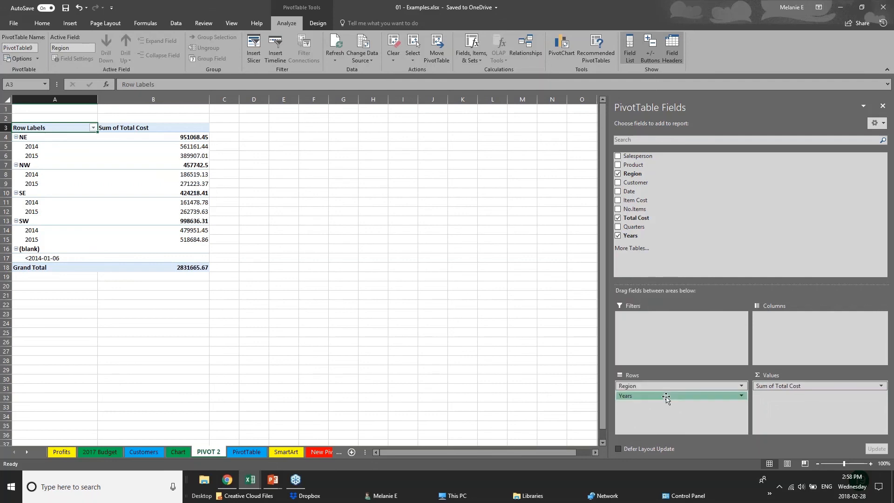
pyautogui.moveTo(669, 399); pyautogui.dragTo(796, 330)
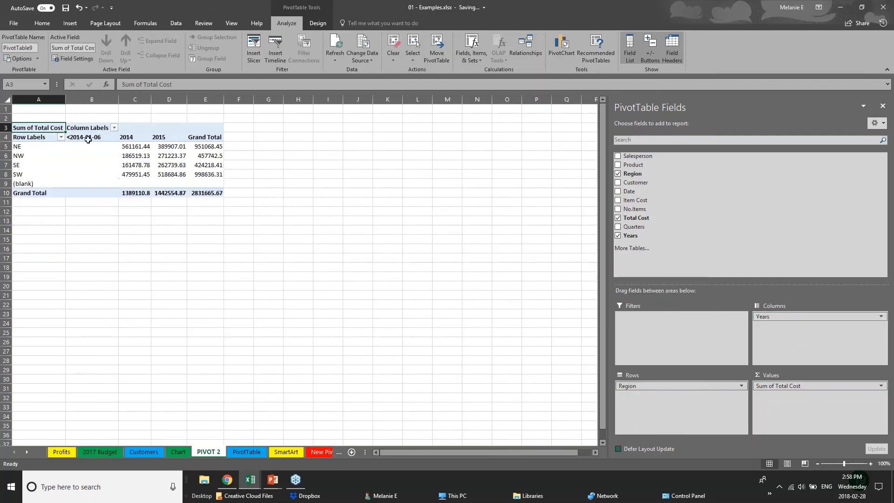
# Check the 2014 and 2015 total costs by region, and swap the fields so Years form the rows and Region the columns.
pyautogui.click(26, 149)
pyautogui.click(20, 176)
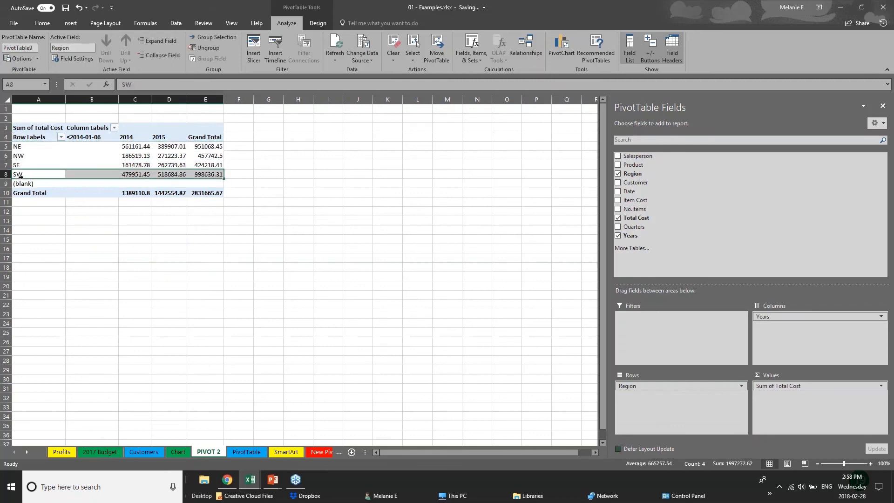
pyautogui.click(125, 148)
pyautogui.click(125, 167)
pyautogui.click(182, 138)
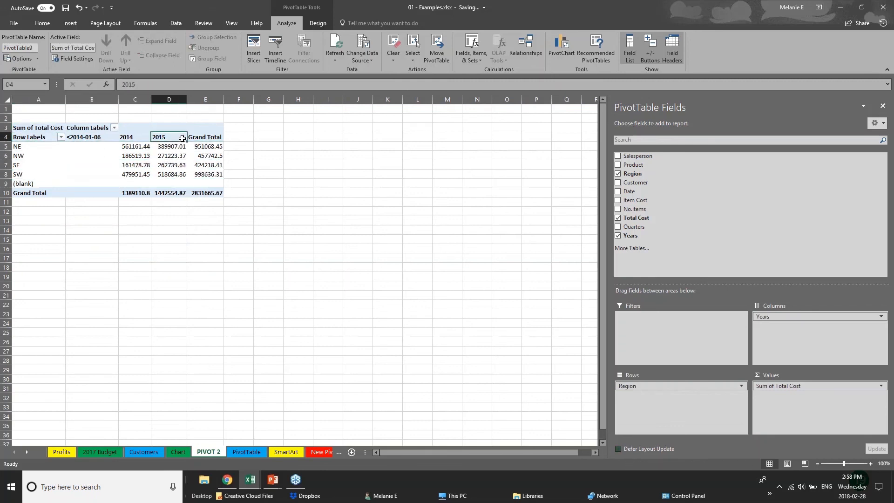
pyautogui.click(179, 156)
pyautogui.click(177, 174)
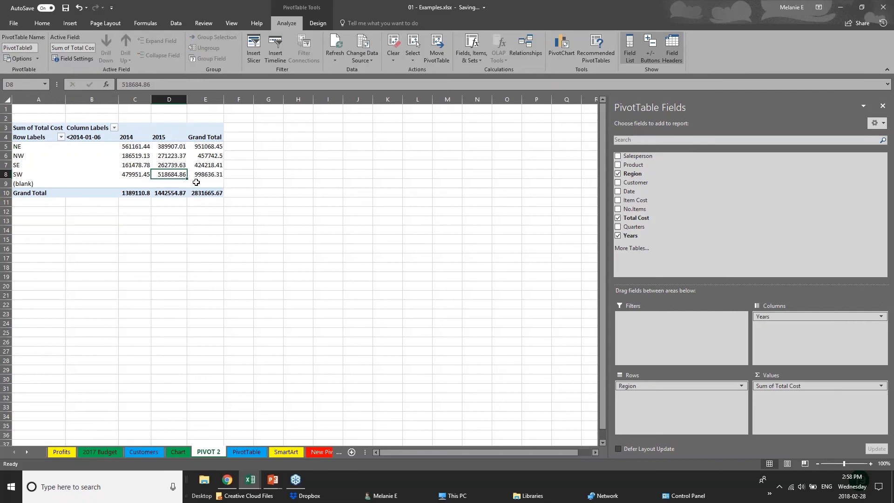
pyautogui.moveTo(791, 317)
pyautogui.mouseDown()
pyautogui.moveTo(666, 395)
pyautogui.moveTo(663, 384)
pyautogui.moveTo(802, 322)
pyautogui.mouseUp()
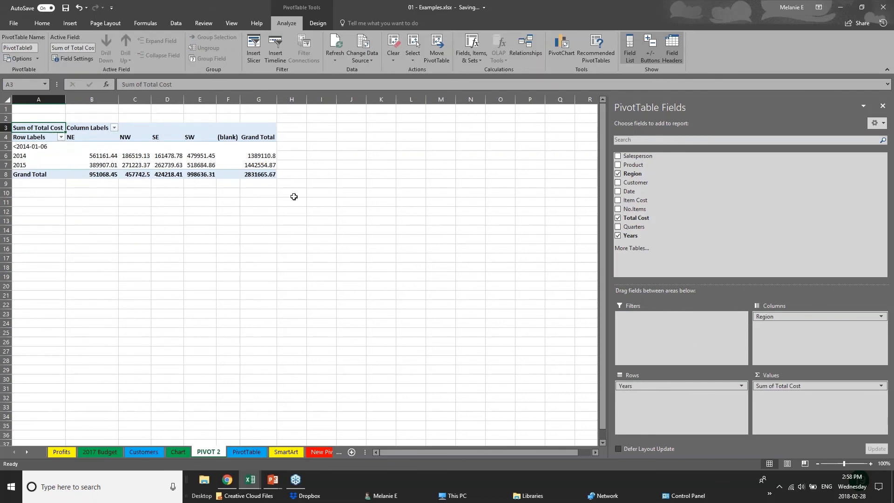
# Add Date under Years in the rows and Customer under Region in the columns.
pyautogui.click(618, 182)
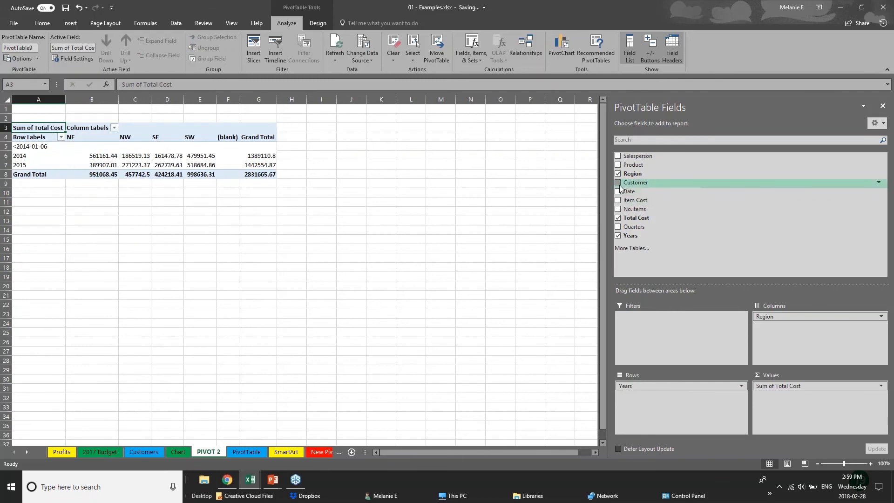
pyautogui.click(618, 191)
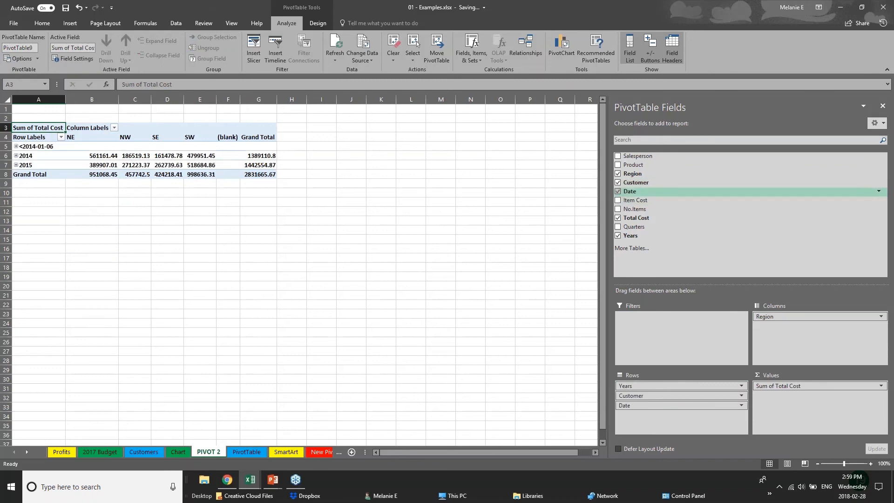
pyautogui.moveTo(680, 396); pyautogui.dragTo(801, 328)
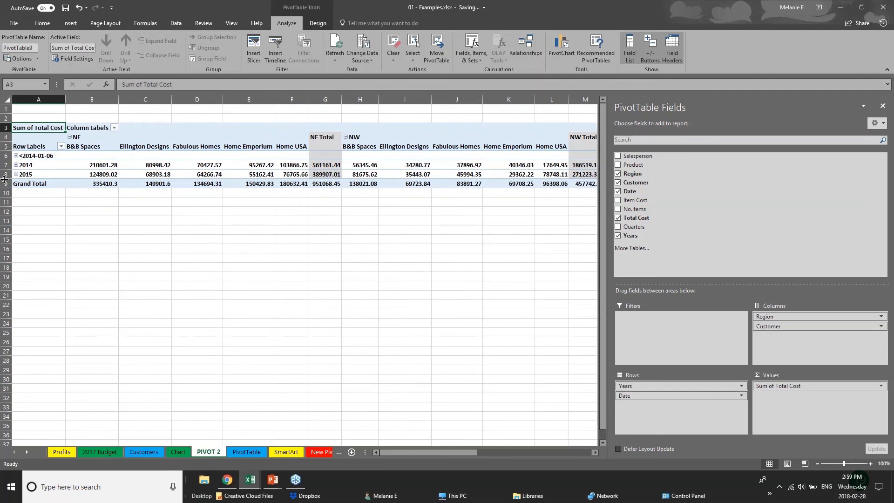
# Examine the monthly details by expanding and collapsing the year rows, and look across the customer columns within each region.
pyautogui.click(16, 156)
pyautogui.click(16, 156)
pyautogui.click(16, 165)
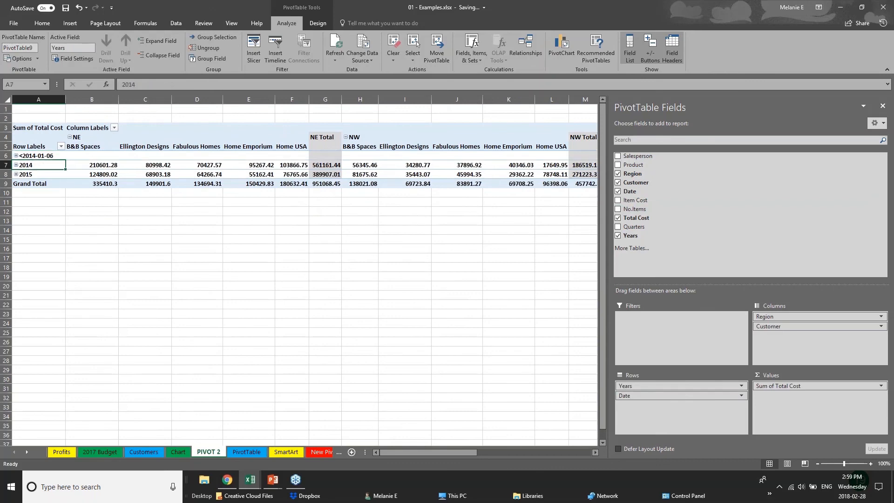
pyautogui.click(16, 165)
pyautogui.click(17, 174)
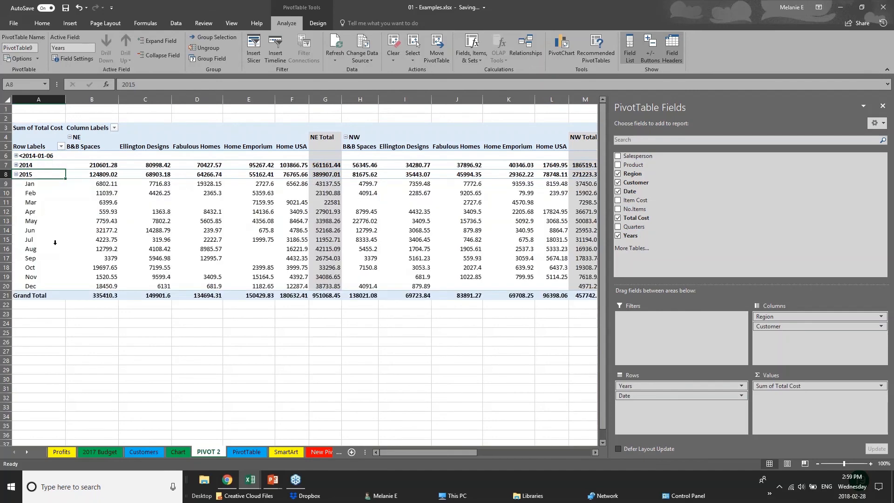
pyautogui.click(16, 174)
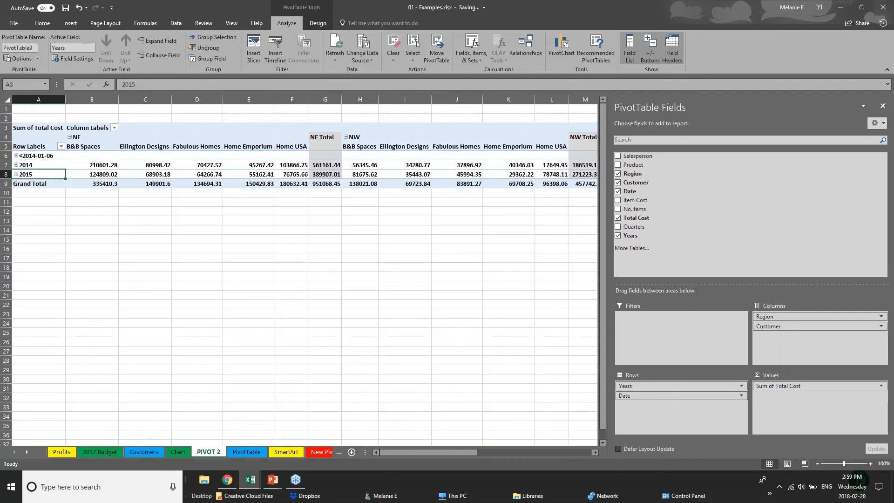
pyautogui.click(358, 227)
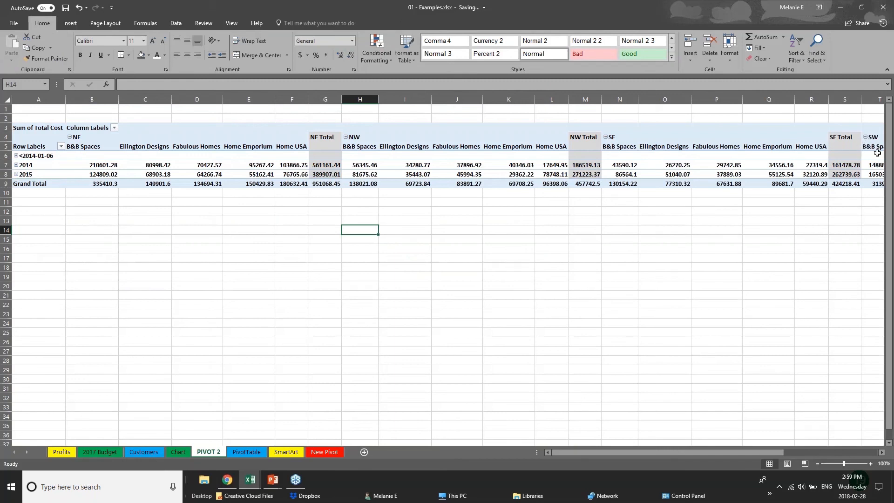
pyautogui.click(655, 156)
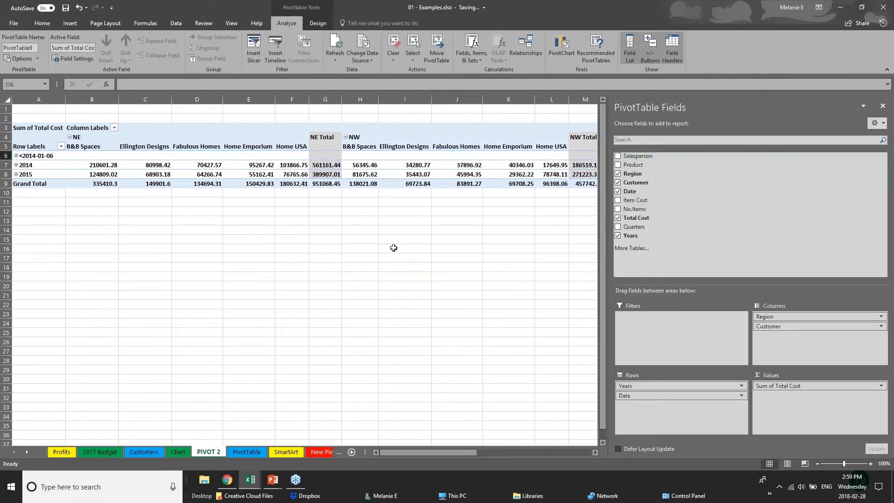
pyautogui.click(46, 221)
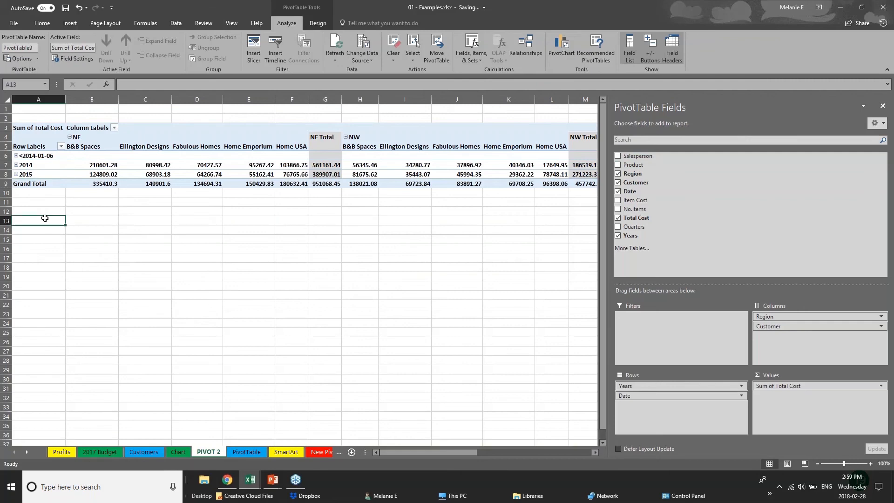
# Remove the Customer and Date fields from the pivot table.
pyautogui.click(316, 175)
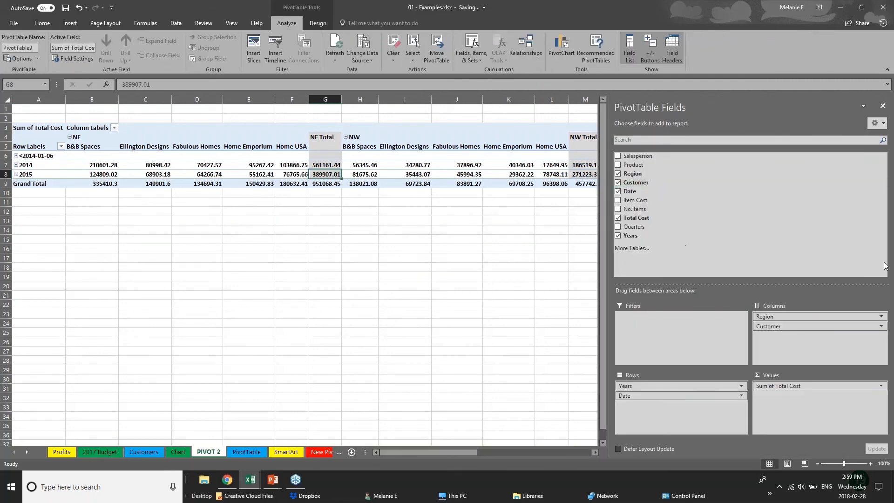
pyautogui.click(618, 183)
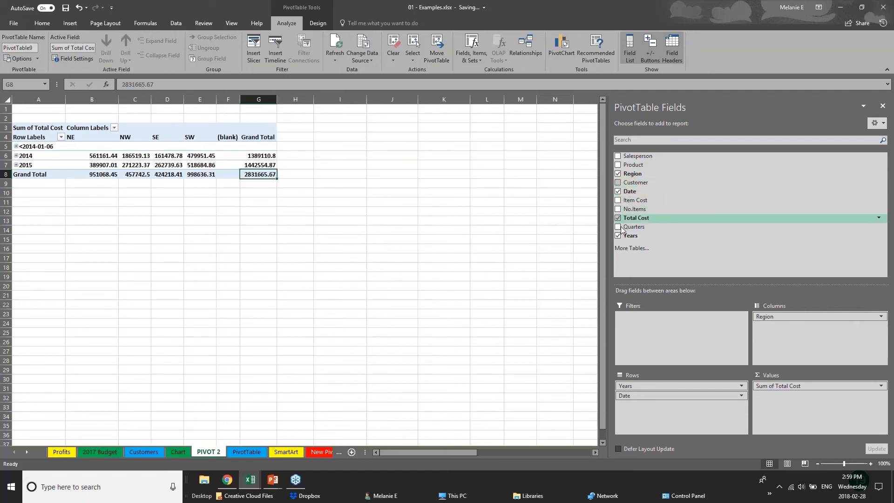
pyautogui.click(618, 192)
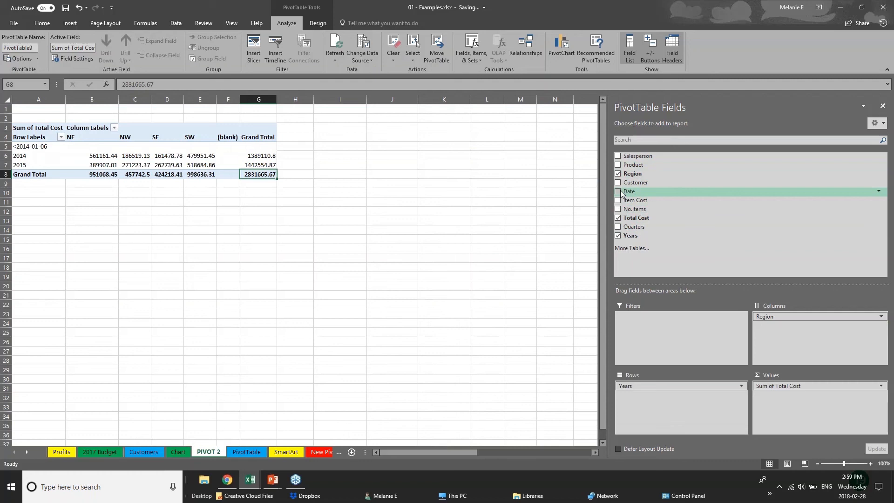
# Insert a Clustered Column PivotChart from the pivot table of total cost by year and region.
pyautogui.click(55, 200)
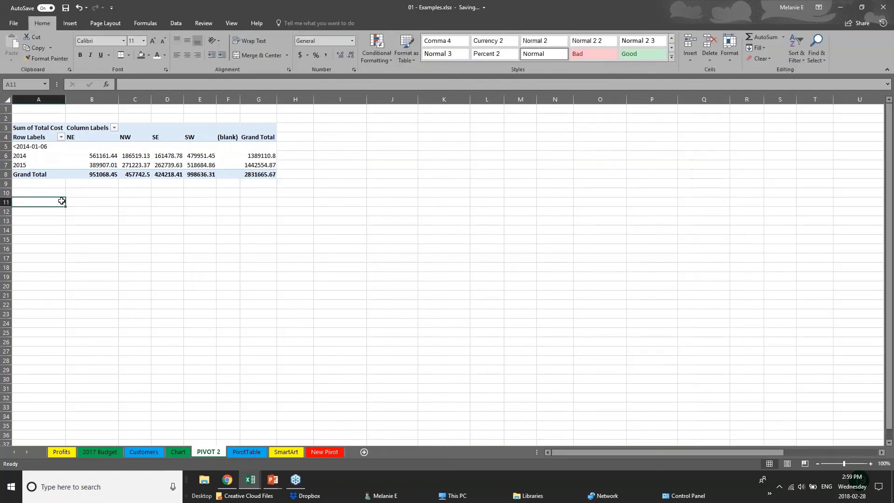
pyautogui.click(143, 172)
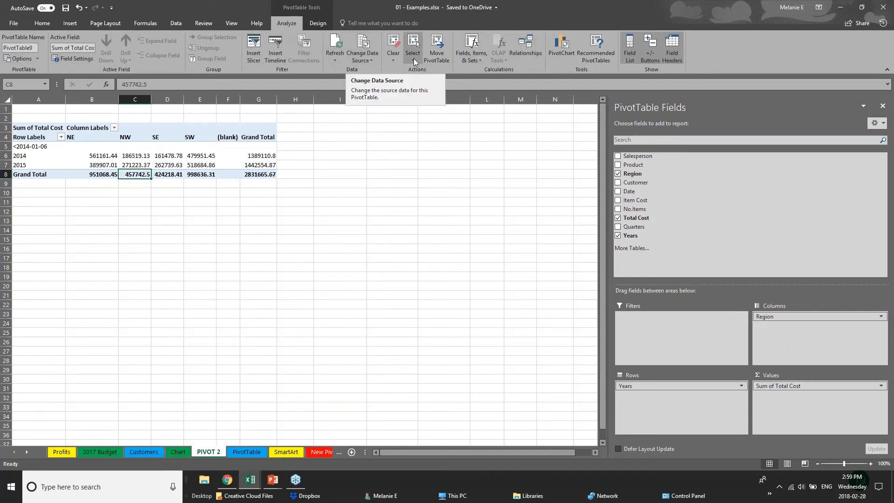
pyautogui.click(568, 54)
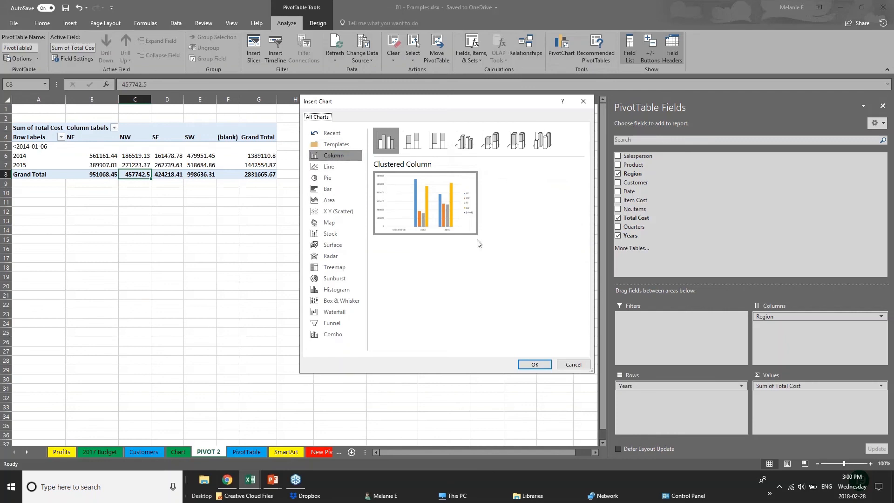
pyautogui.click(535, 365)
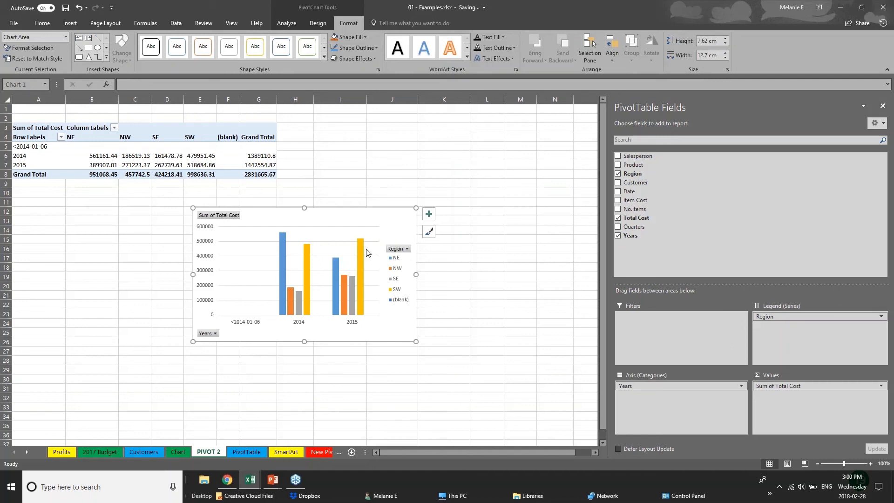
# Move the PivotChart to the right of the pivot table and add Product and Customer to its axis categories under Years.
pyautogui.moveTo(367, 252); pyautogui.dragTo(515, 126)
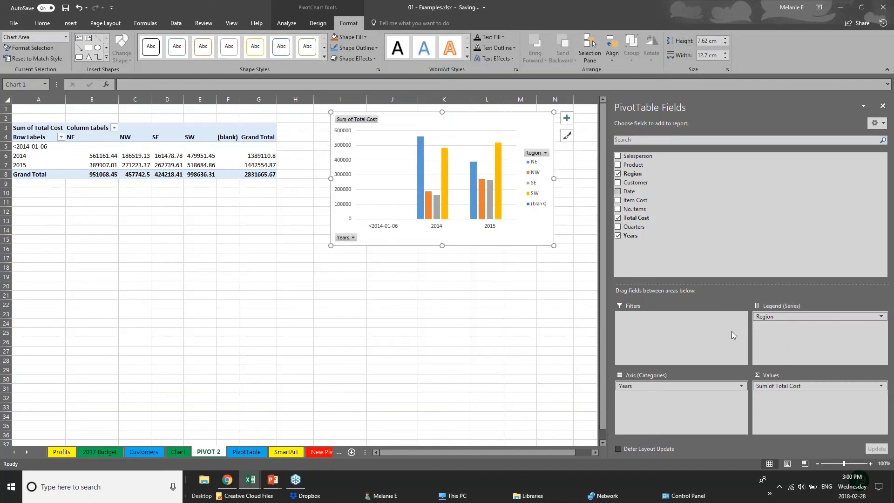
pyautogui.click(688, 386)
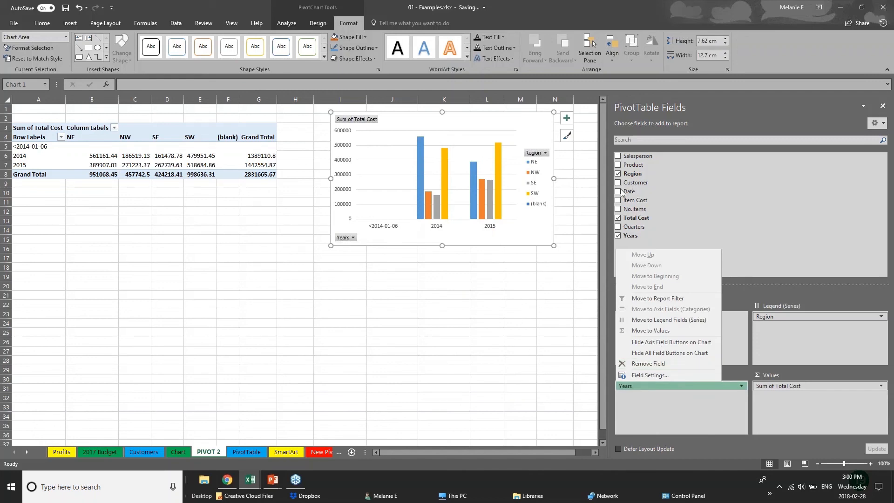
pyautogui.click(618, 165)
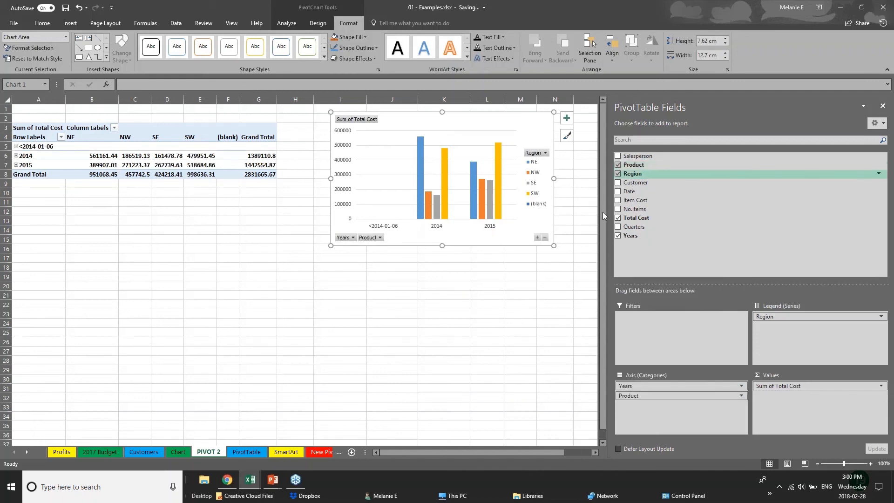
pyautogui.click(618, 183)
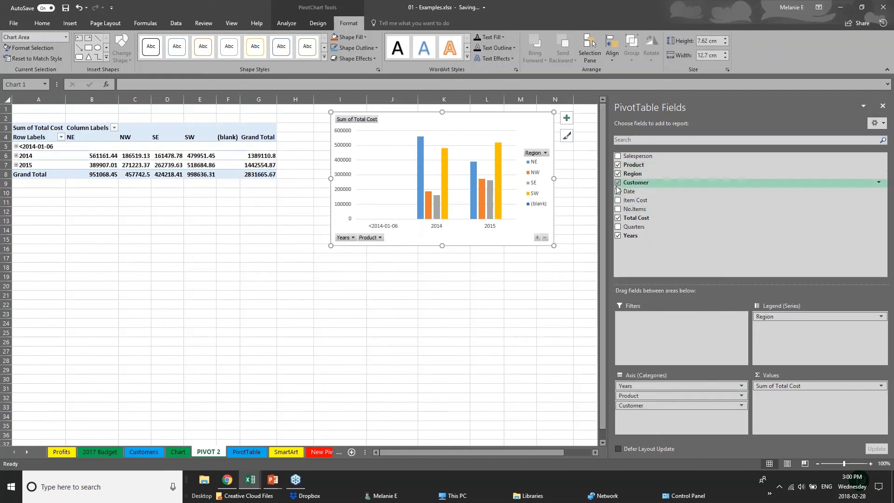
pyautogui.click(408, 237)
pyautogui.click(427, 259)
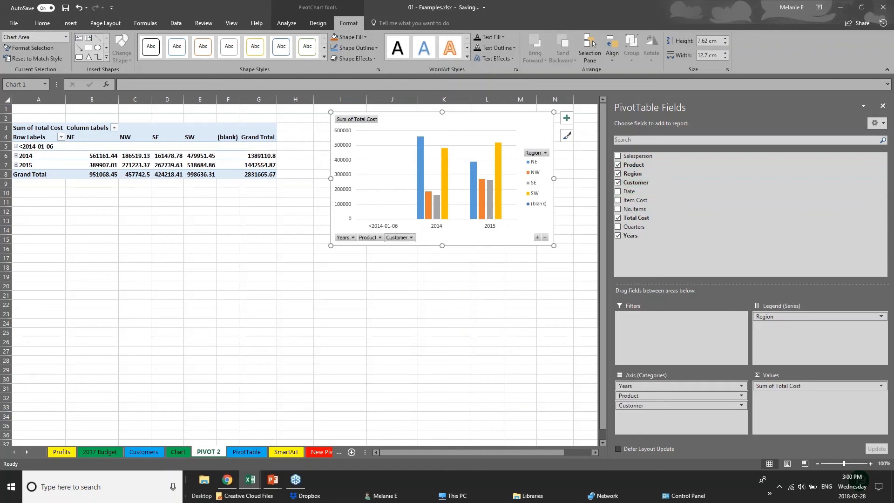
pyautogui.click(412, 238)
pyautogui.click(412, 238)
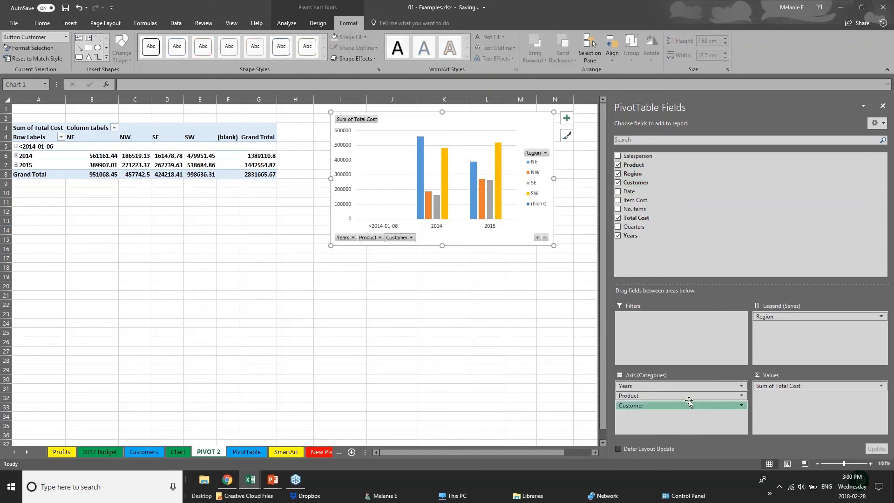
# Rearrange the PivotChart with Customer and Product as legend series and Years and Region as axis categories, and place it below the pivot table.
pyautogui.moveTo(689, 401); pyautogui.dragTo(819, 327)
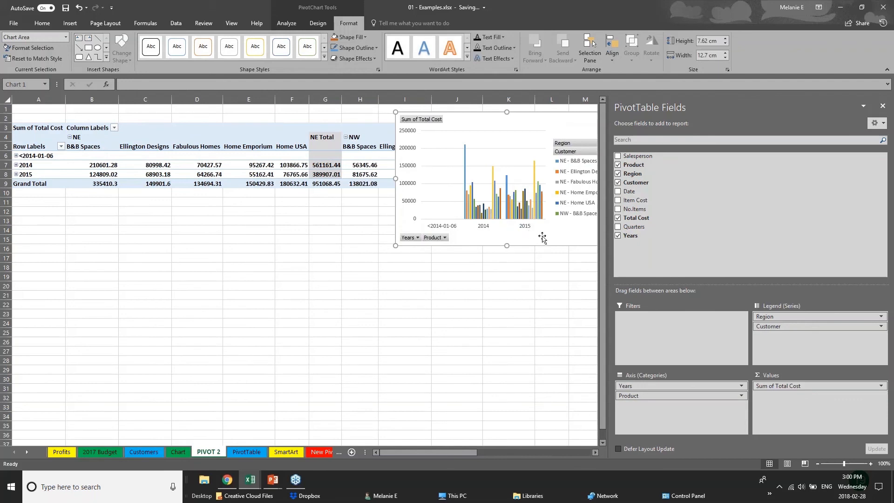
pyautogui.moveTo(542, 237)
pyautogui.mouseDown()
pyautogui.moveTo(541, 322)
pyautogui.moveTo(411, 390)
pyautogui.mouseUp()
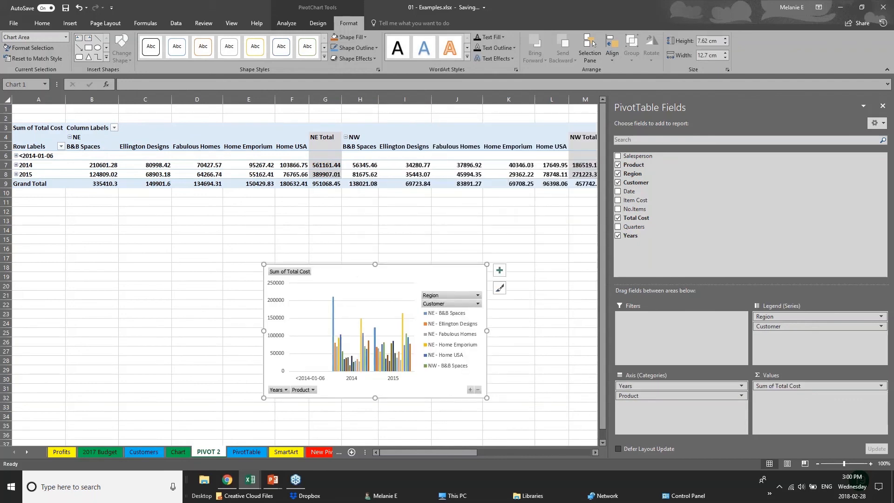
pyautogui.moveTo(792, 317)
pyautogui.mouseDown()
pyautogui.moveTo(674, 426)
pyautogui.moveTo(671, 410)
pyautogui.moveTo(787, 324)
pyautogui.moveTo(780, 327)
pyautogui.mouseUp()
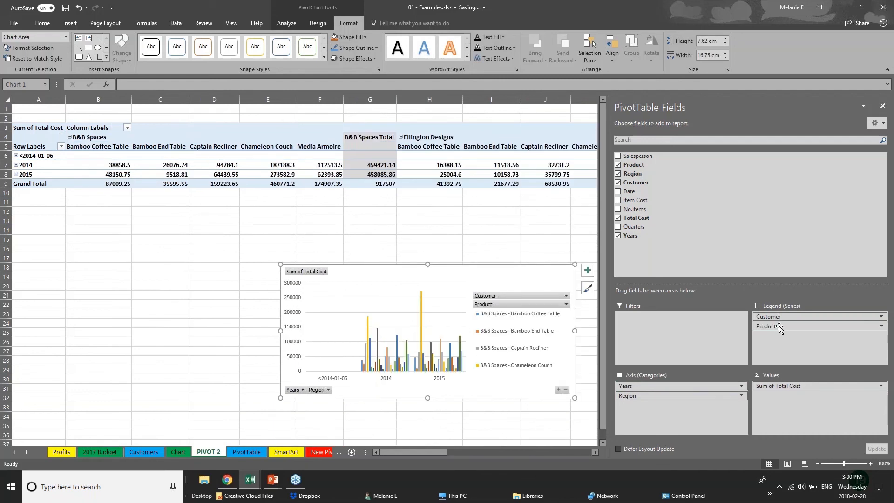
# Deselect the PivotChart, switch to the running PowerPoint slide show and advance it to the closing Thank you slide.
pyautogui.click(69, 22)
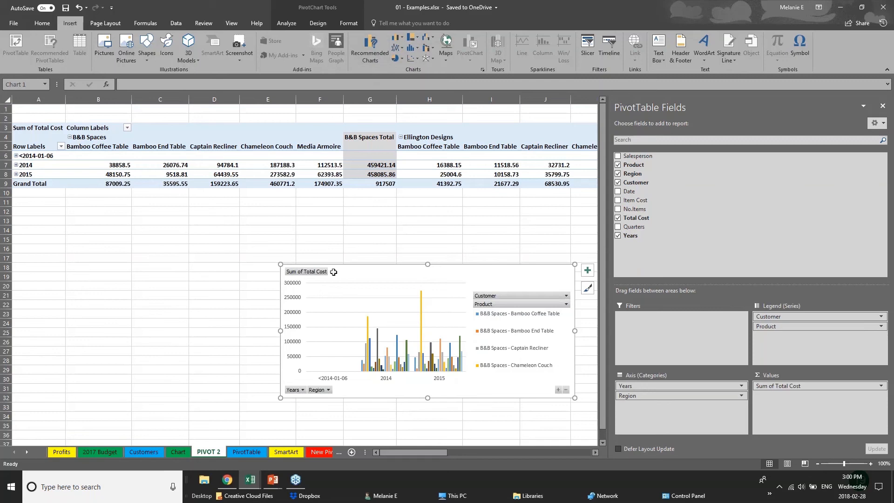
pyautogui.click(256, 277)
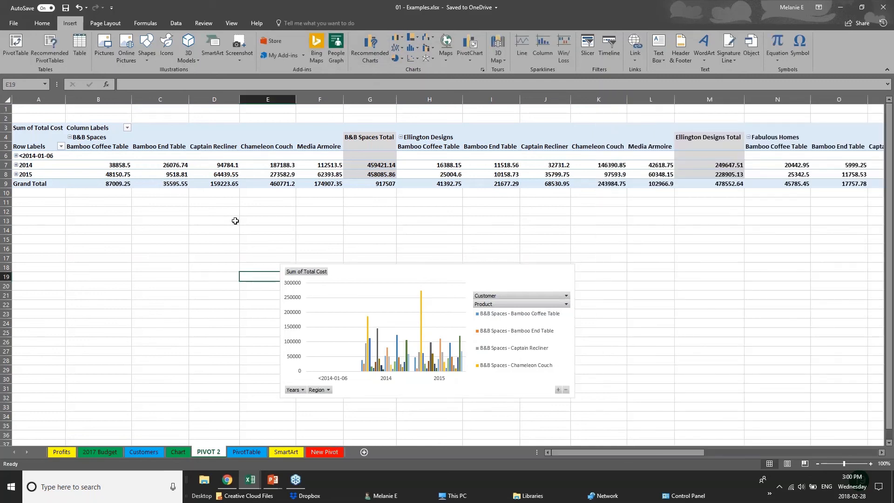
pyautogui.click(279, 479)
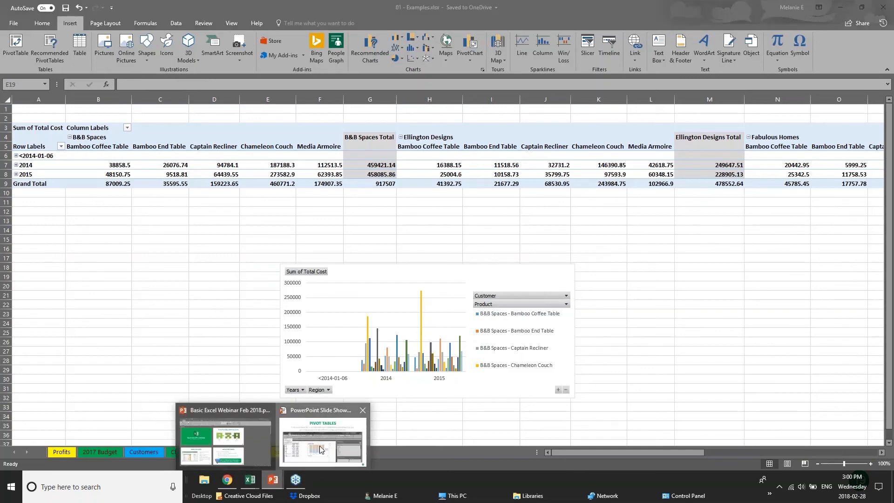
pyautogui.click(321, 450)
pyautogui.press('Right')
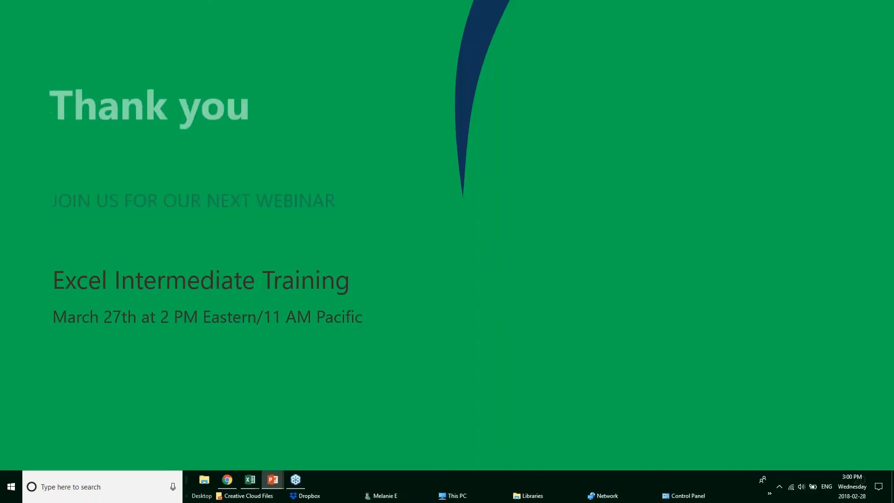